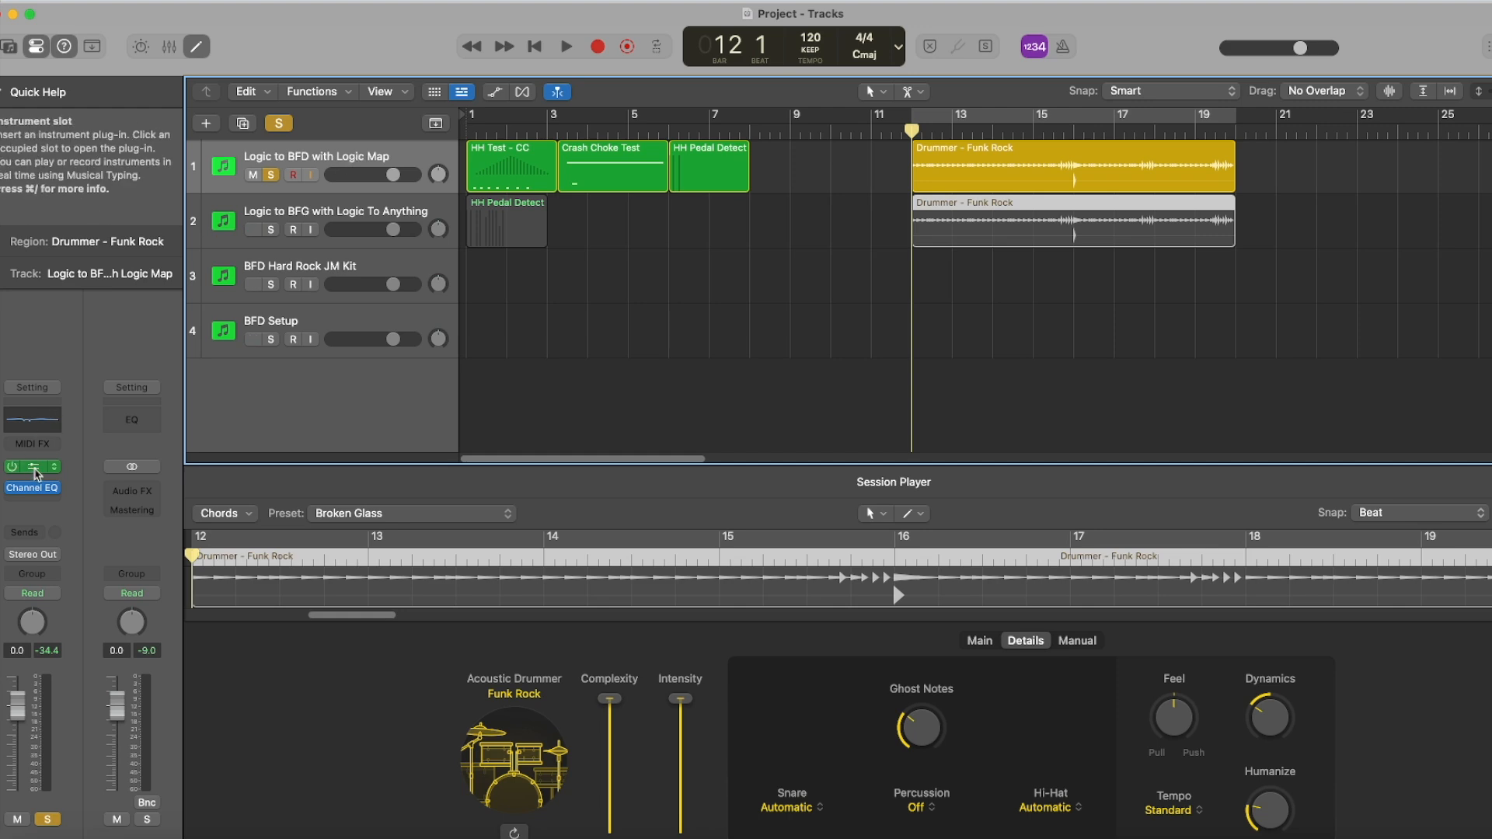
Open the BFD3 instrument on the Logic to BFD with Logic Map track and inspect its current key map.
{"action": "left_click", "coordinate": [34, 469]}
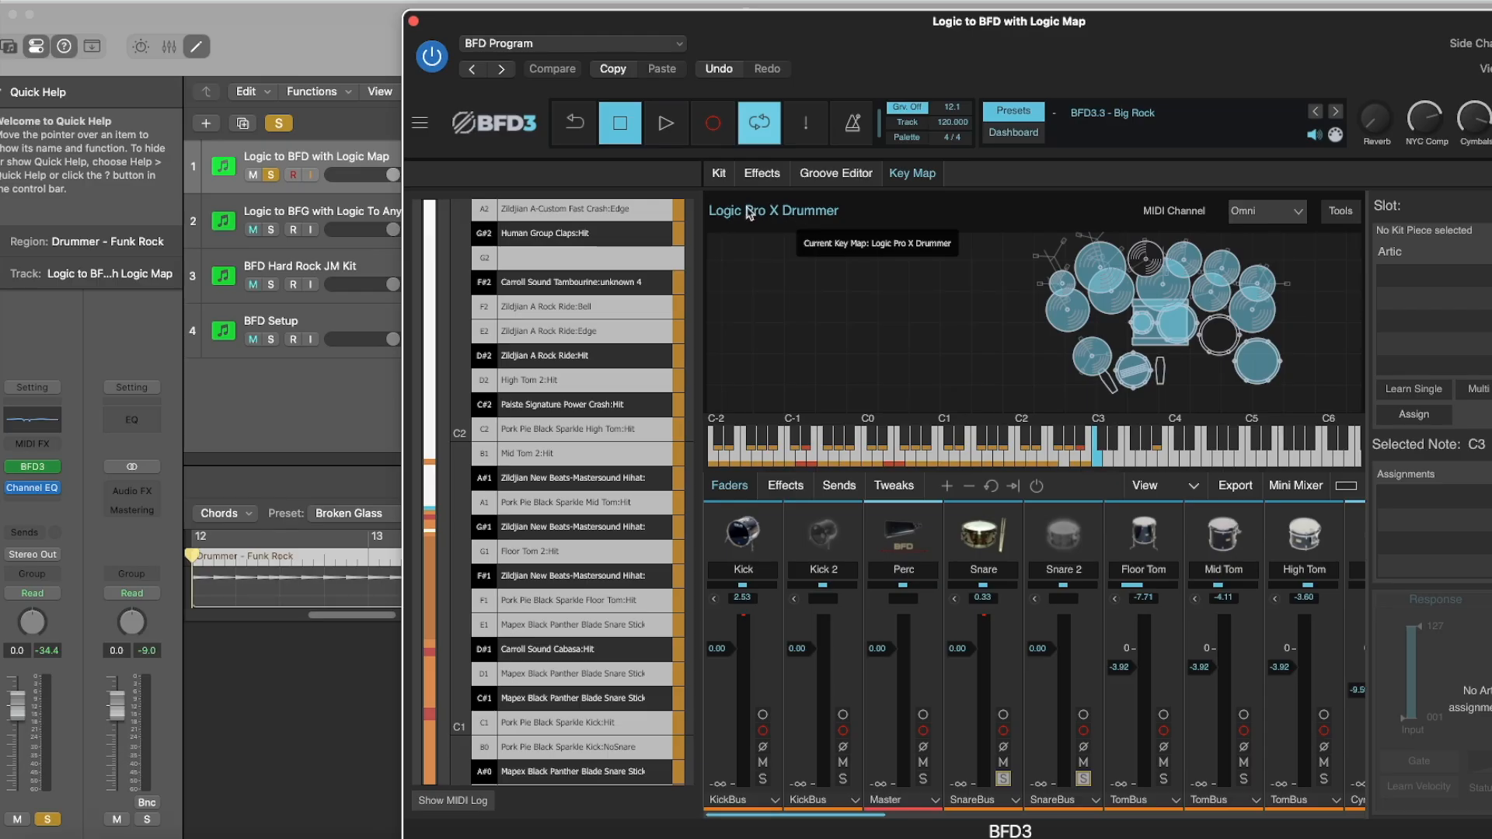
{"action": "left_click", "coordinate": [774, 216]}
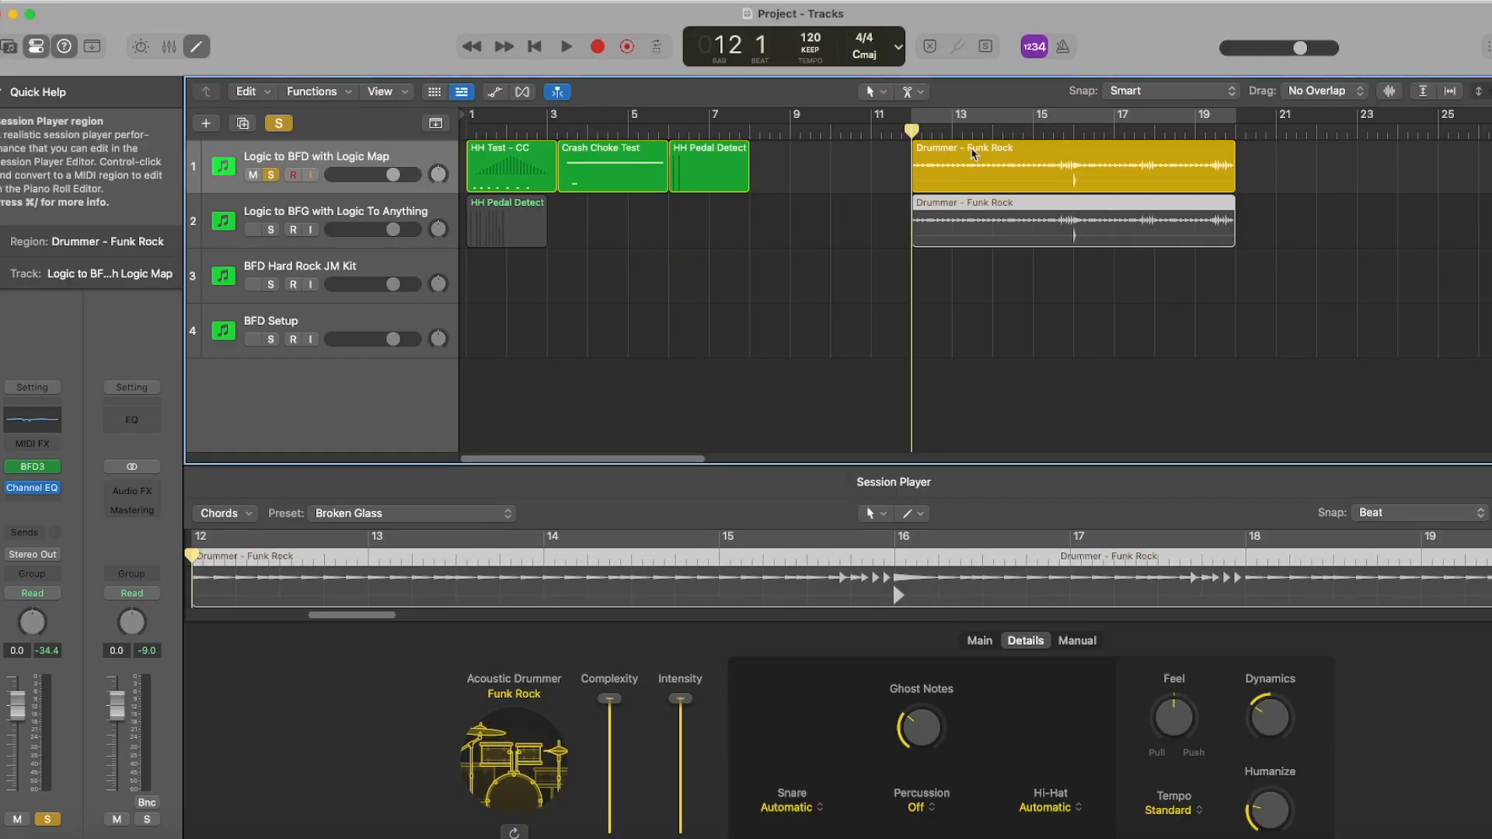
Show the main Session Player settings of the first track's Funk Rock drummer region and listen to it from bar 12.
{"action": "left_click", "coordinate": [990, 152]}
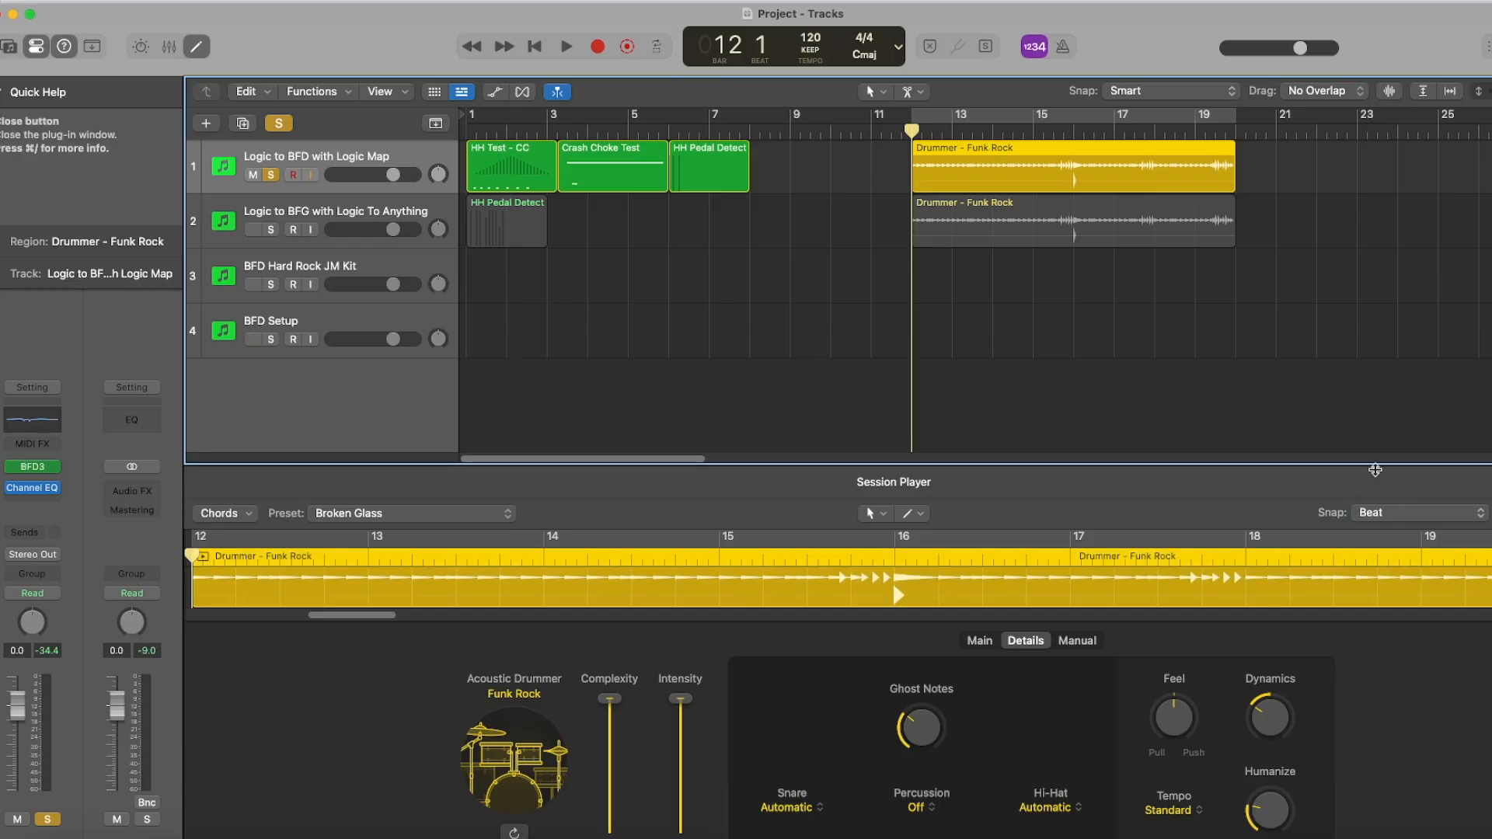
{"action": "left_click_drag", "start_coordinate": [1377, 454], "coordinate": [1376, 354]}
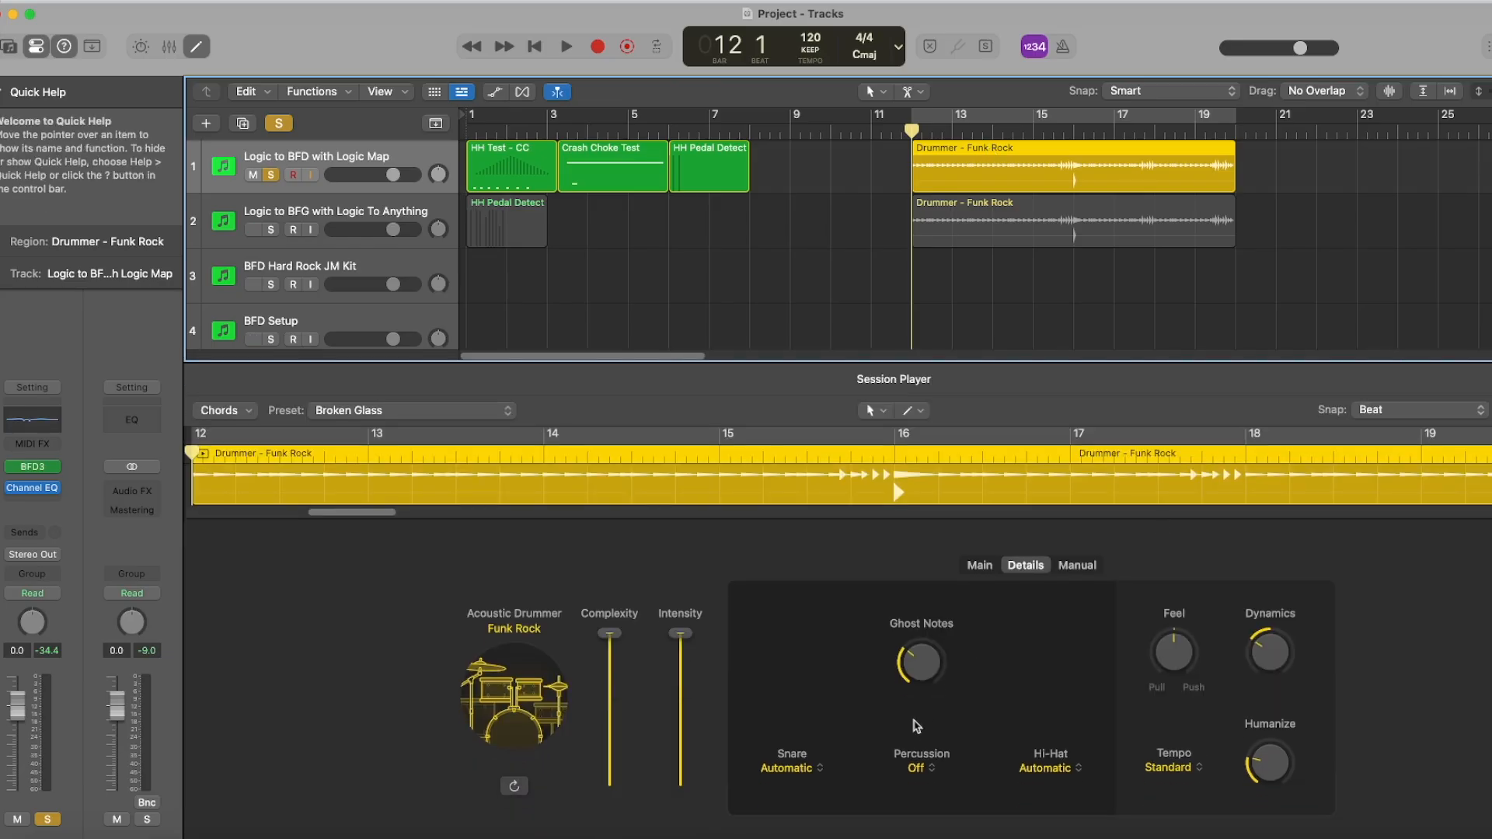
{"action": "left_click", "coordinate": [979, 565]}
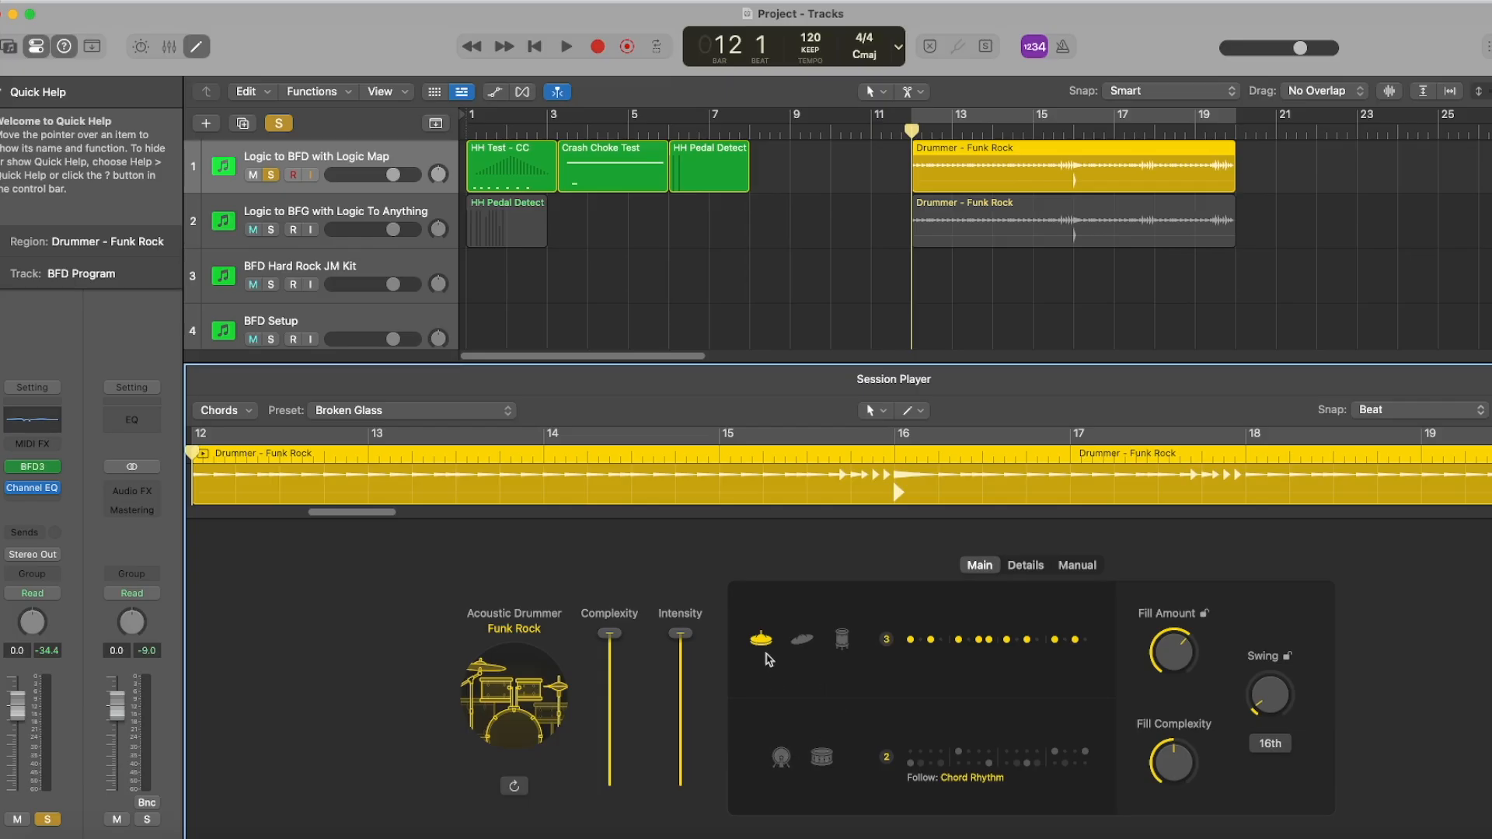
{"action": "key", "text": "space"}
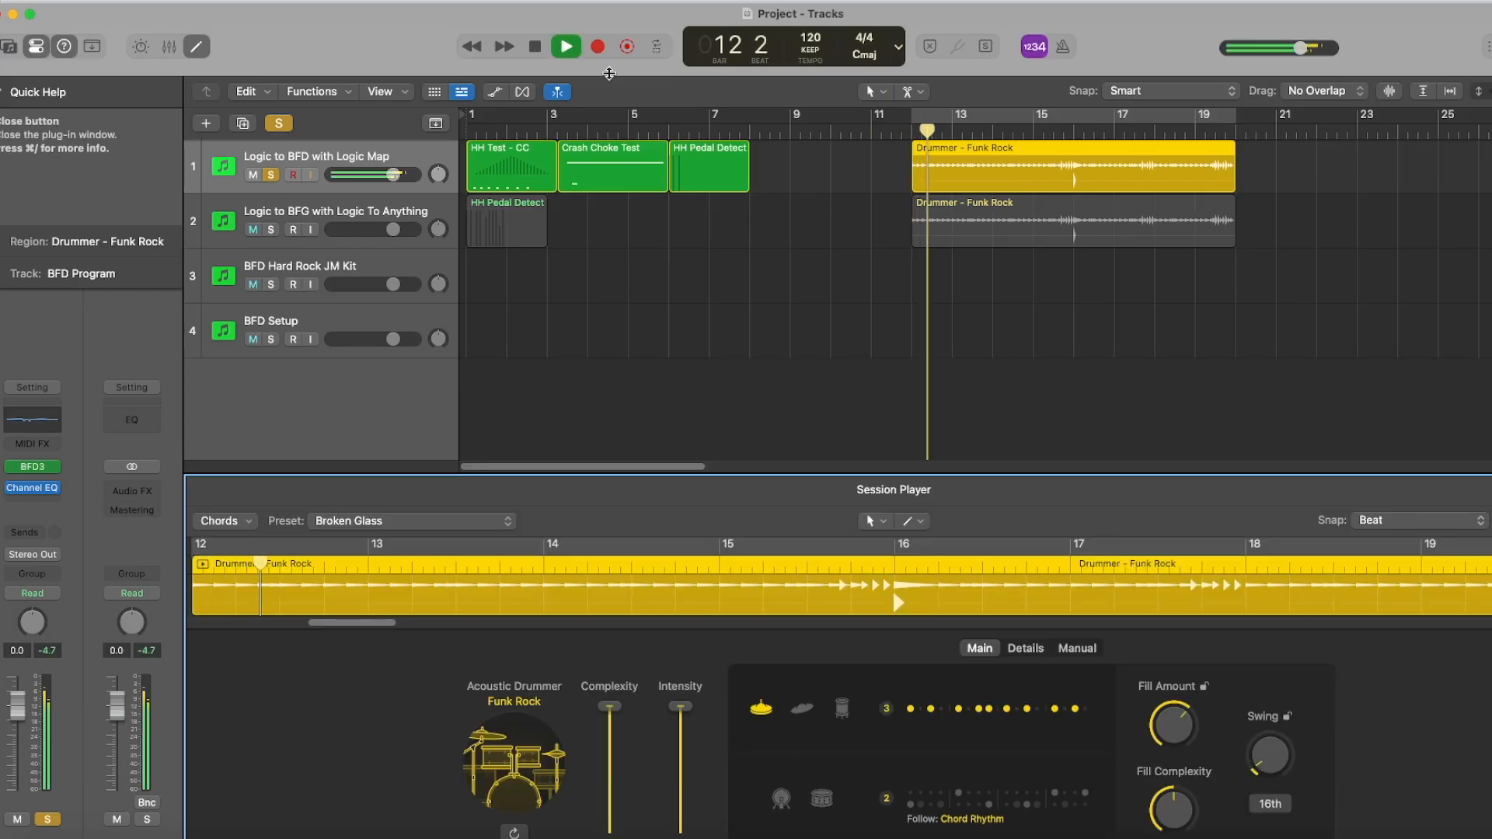
{"action": "left_click", "coordinate": [537, 49]}
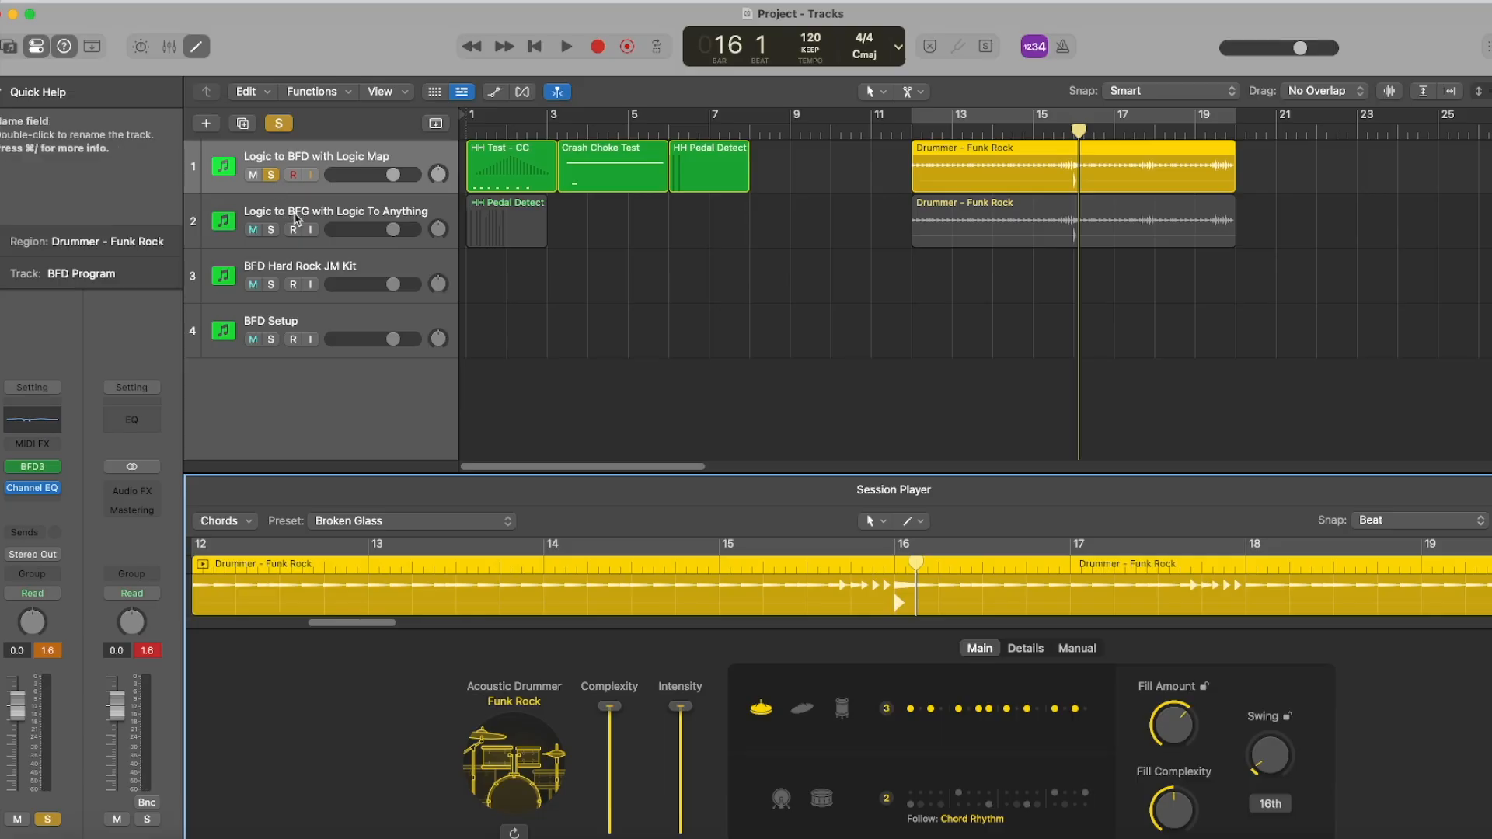
Switch the solo from the first track to Logic to BFG with Logic To Anything and listen to it from bar 12.
{"action": "left_click", "coordinate": [272, 179]}
{"action": "left_click", "coordinate": [270, 227]}
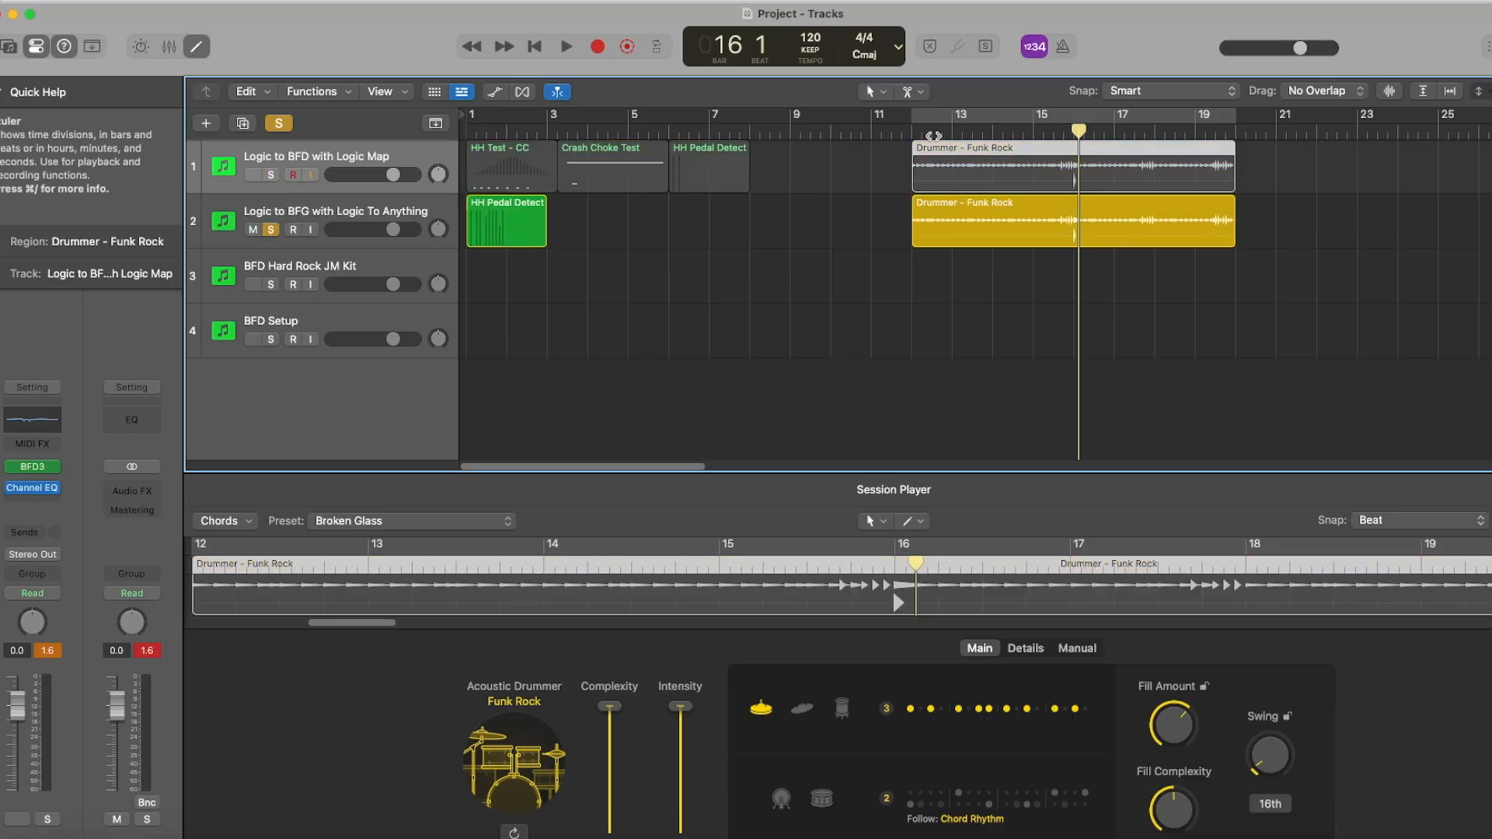
{"action": "left_click", "coordinate": [913, 130]}
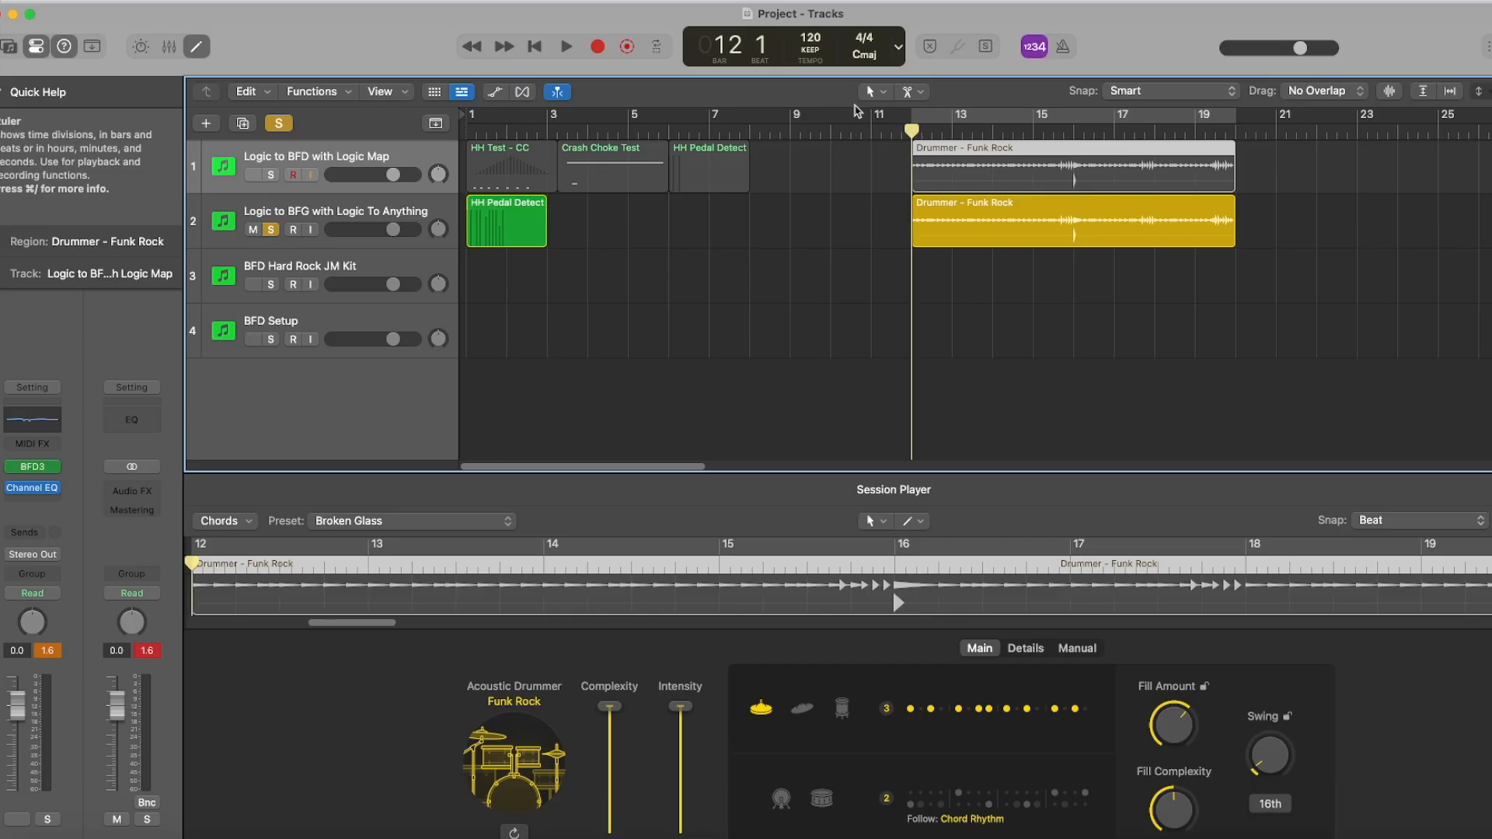
{"action": "left_click", "coordinate": [567, 47]}
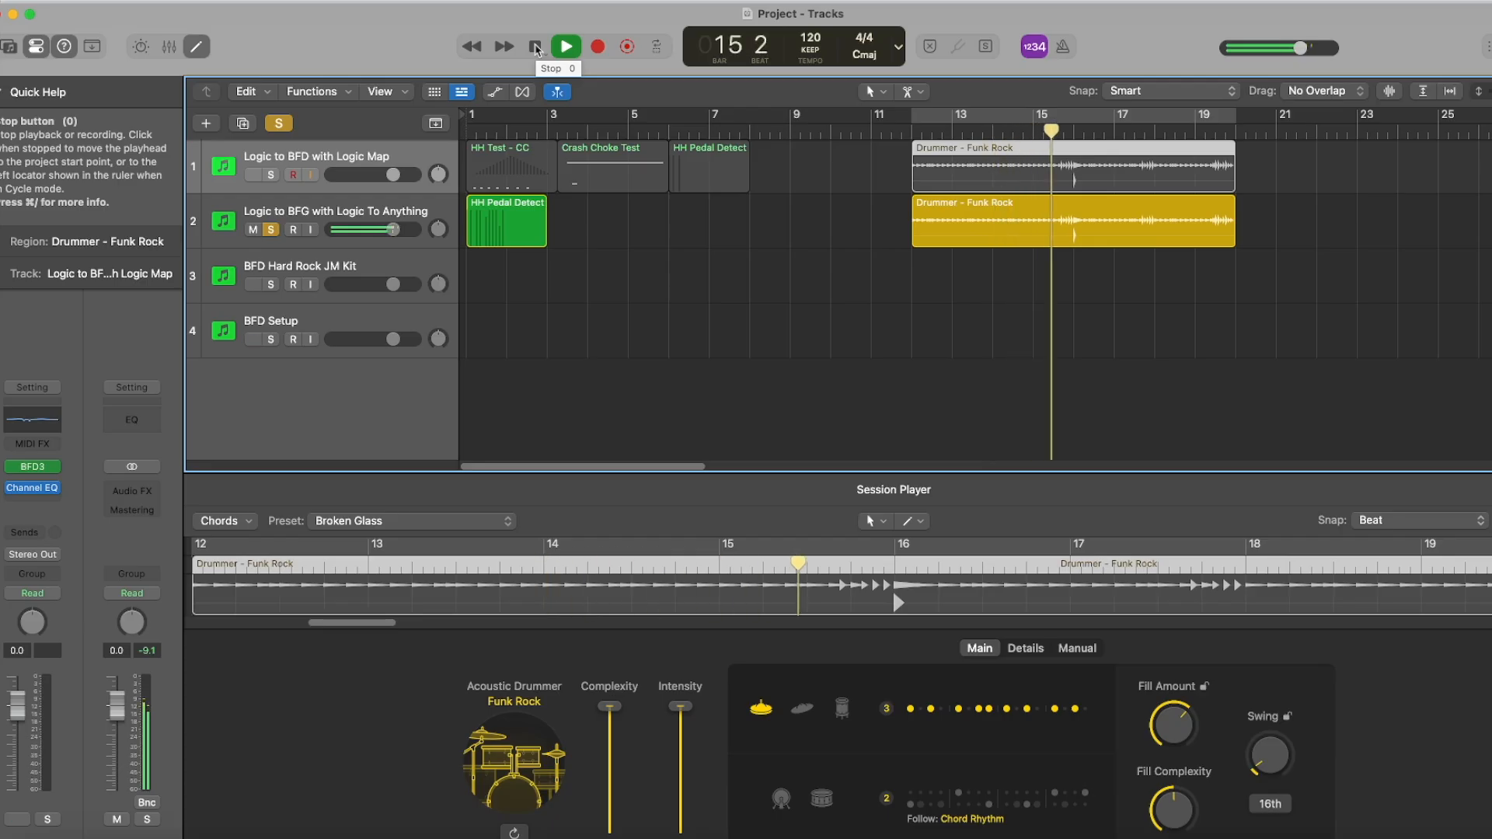
{"action": "left_click", "coordinate": [536, 47]}
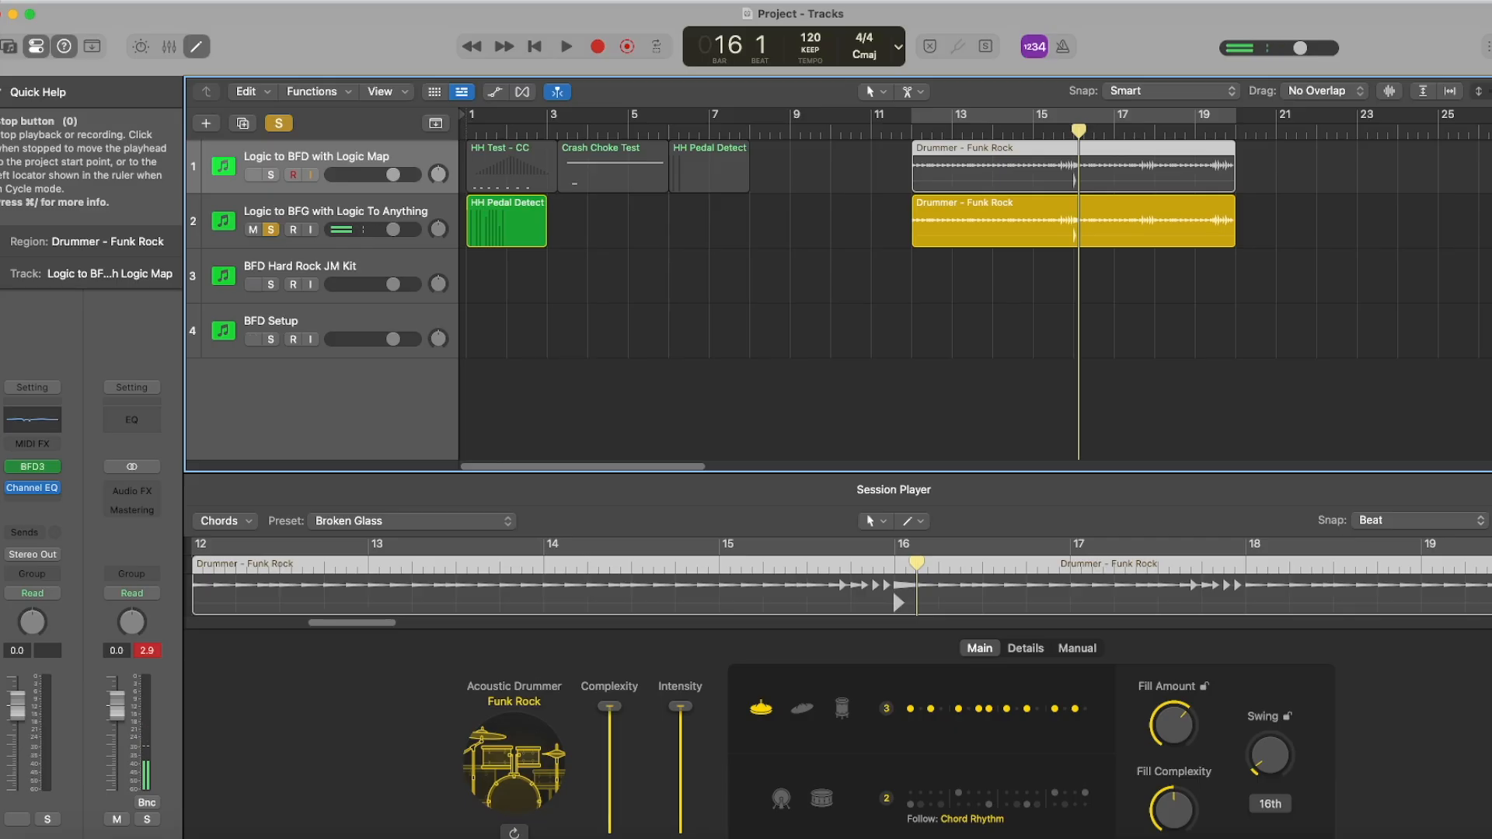
Switch the solo back to Logic to BFD with Logic Map and replay its drummer region from bar 12.
{"action": "left_click", "coordinate": [271, 175]}
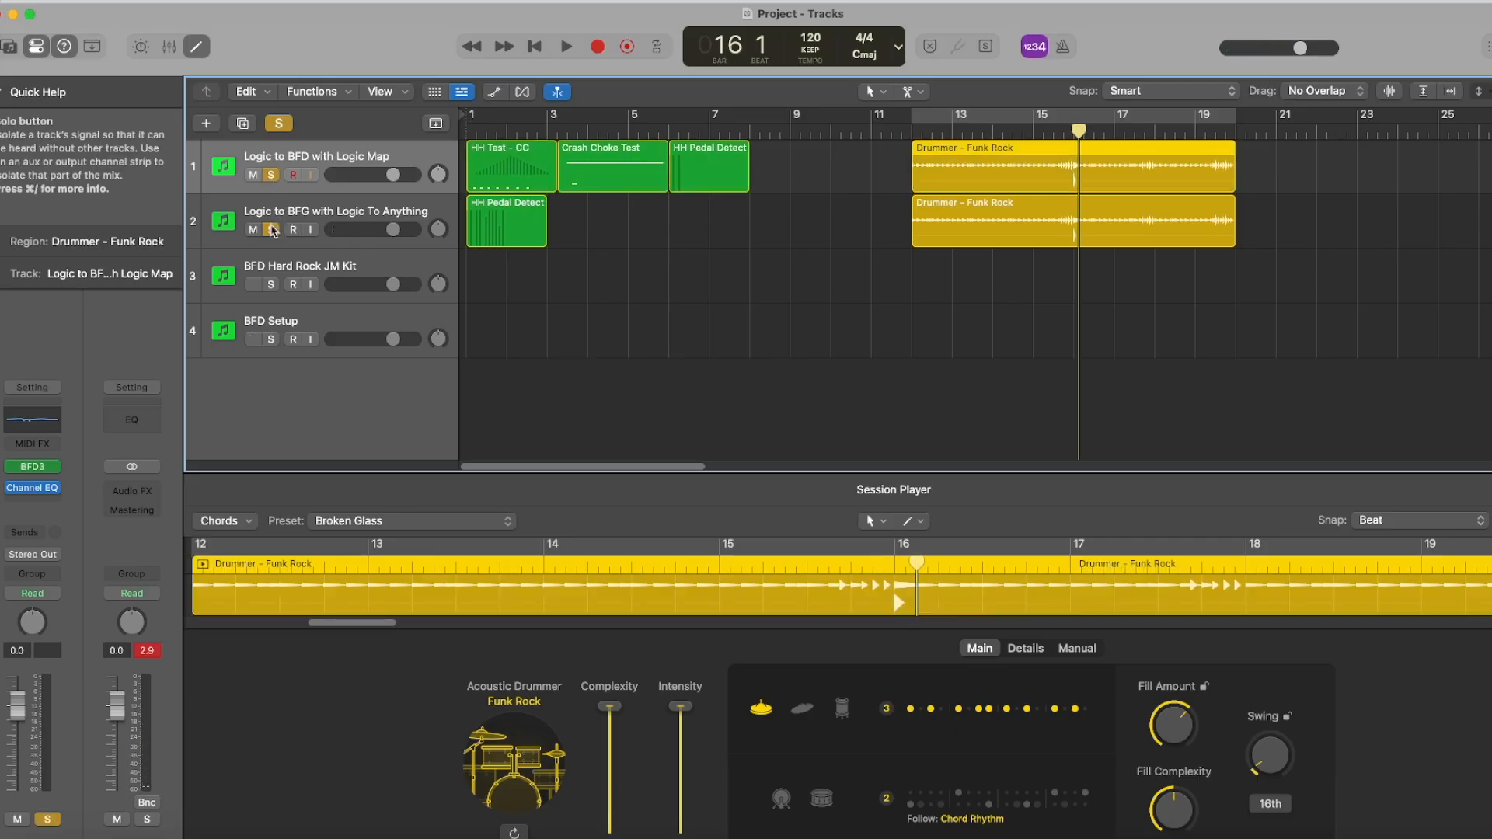
{"action": "left_click", "coordinate": [272, 229]}
{"action": "left_click", "coordinate": [913, 134]}
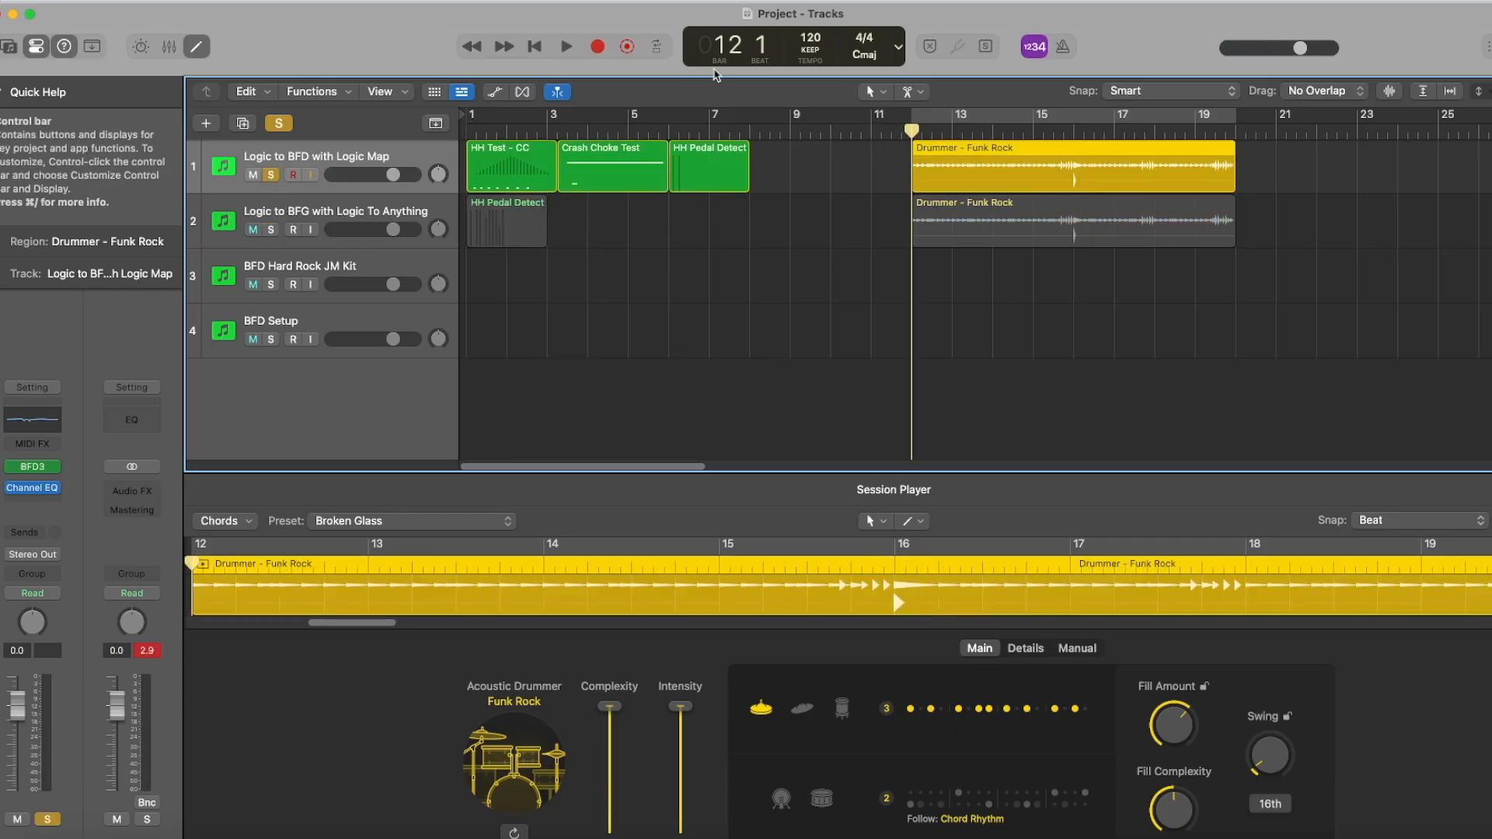
{"action": "left_click", "coordinate": [566, 47]}
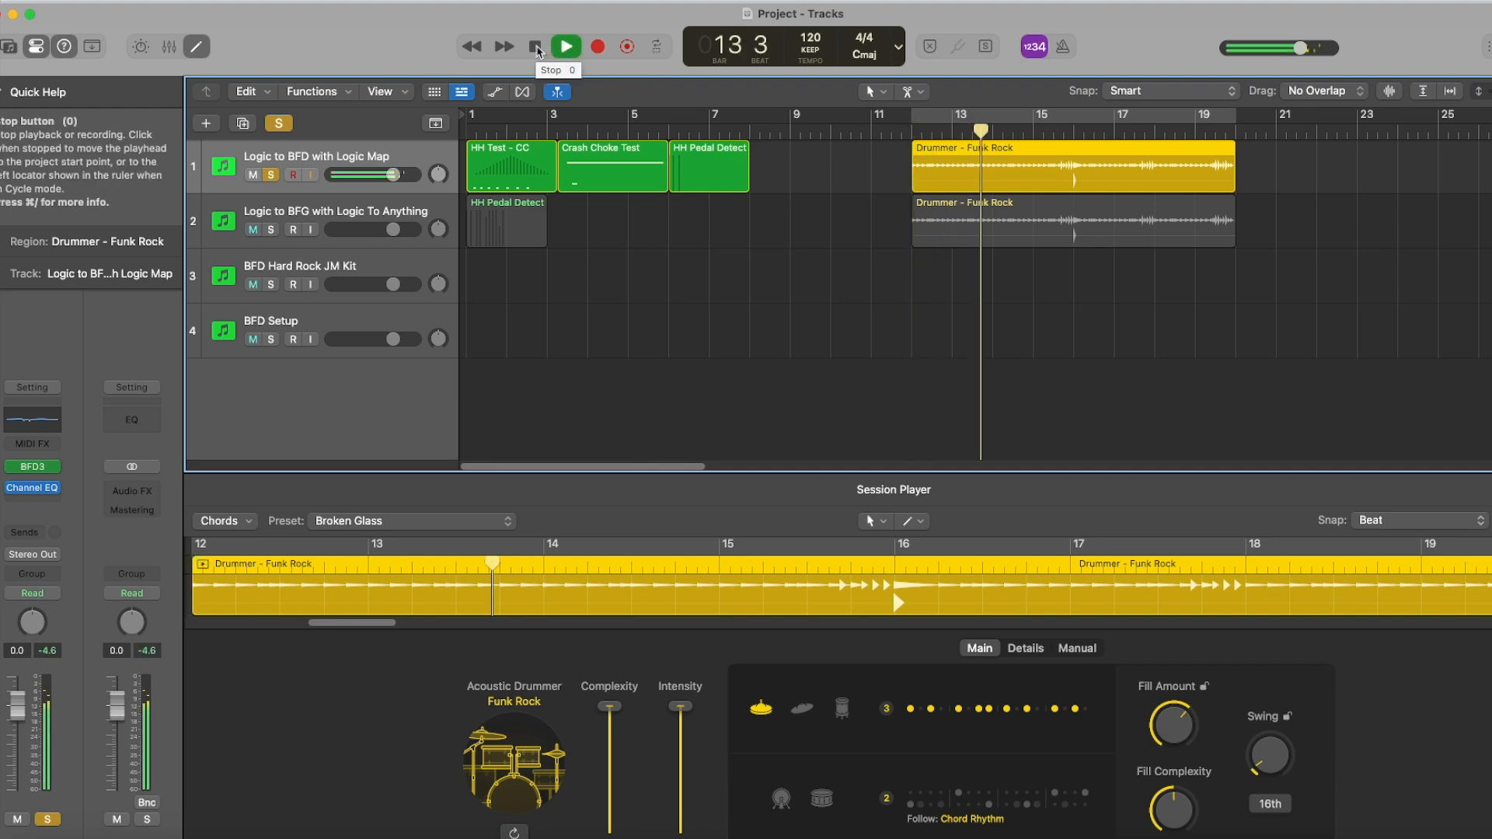
{"action": "left_click", "coordinate": [538, 47]}
Solo and select Logic to BFG with Logic To Anything, replay it from bar 12, and clear its solo.
{"action": "left_click", "coordinate": [271, 174]}
{"action": "left_click", "coordinate": [271, 230]}
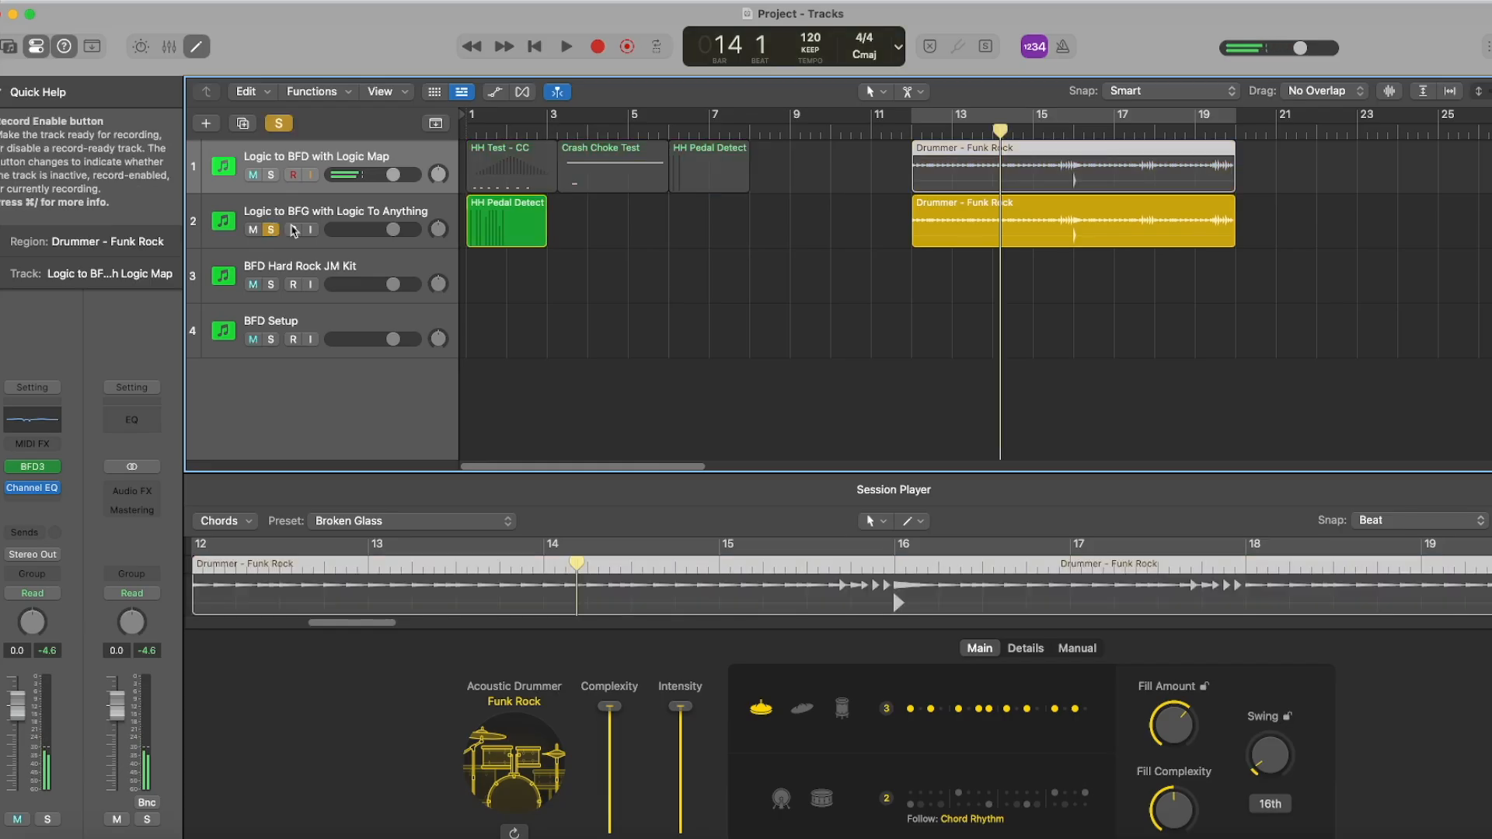
{"action": "left_click", "coordinate": [913, 131]}
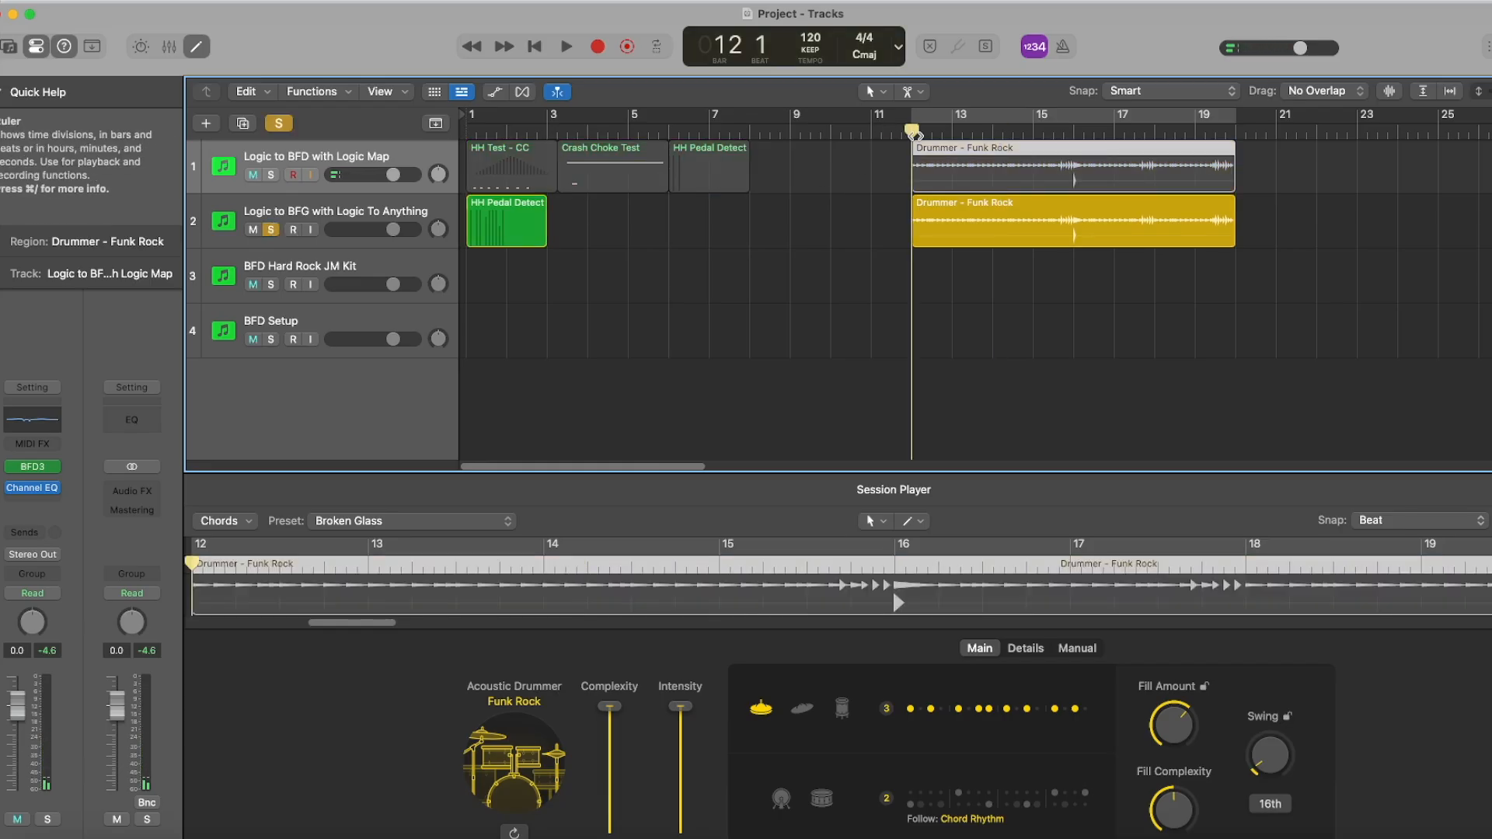
{"action": "left_click", "coordinate": [369, 217]}
{"action": "left_click", "coordinate": [567, 46]}
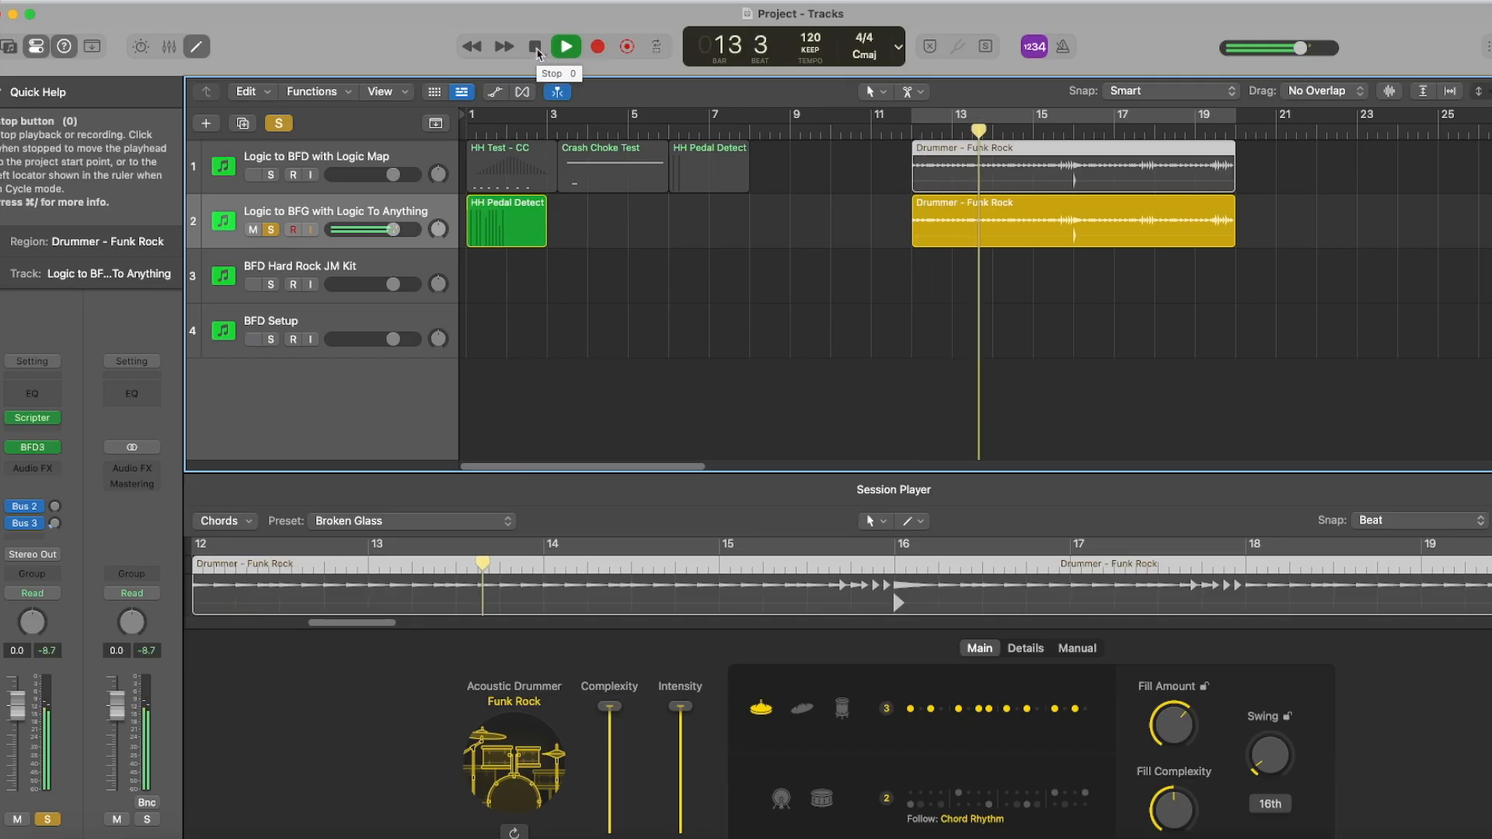
{"action": "left_click", "coordinate": [535, 49]}
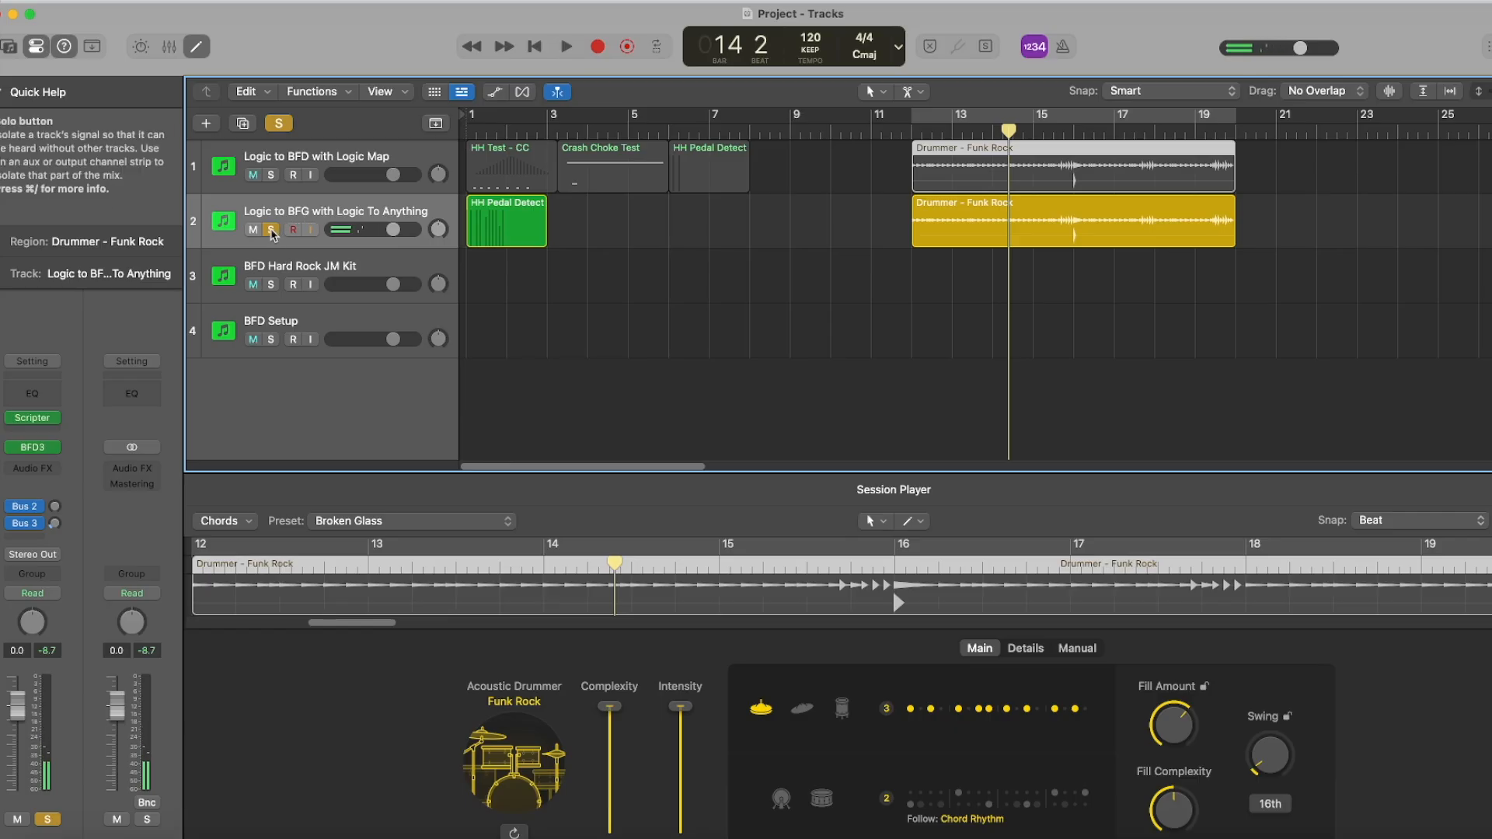
{"action": "left_click", "coordinate": [271, 230]}
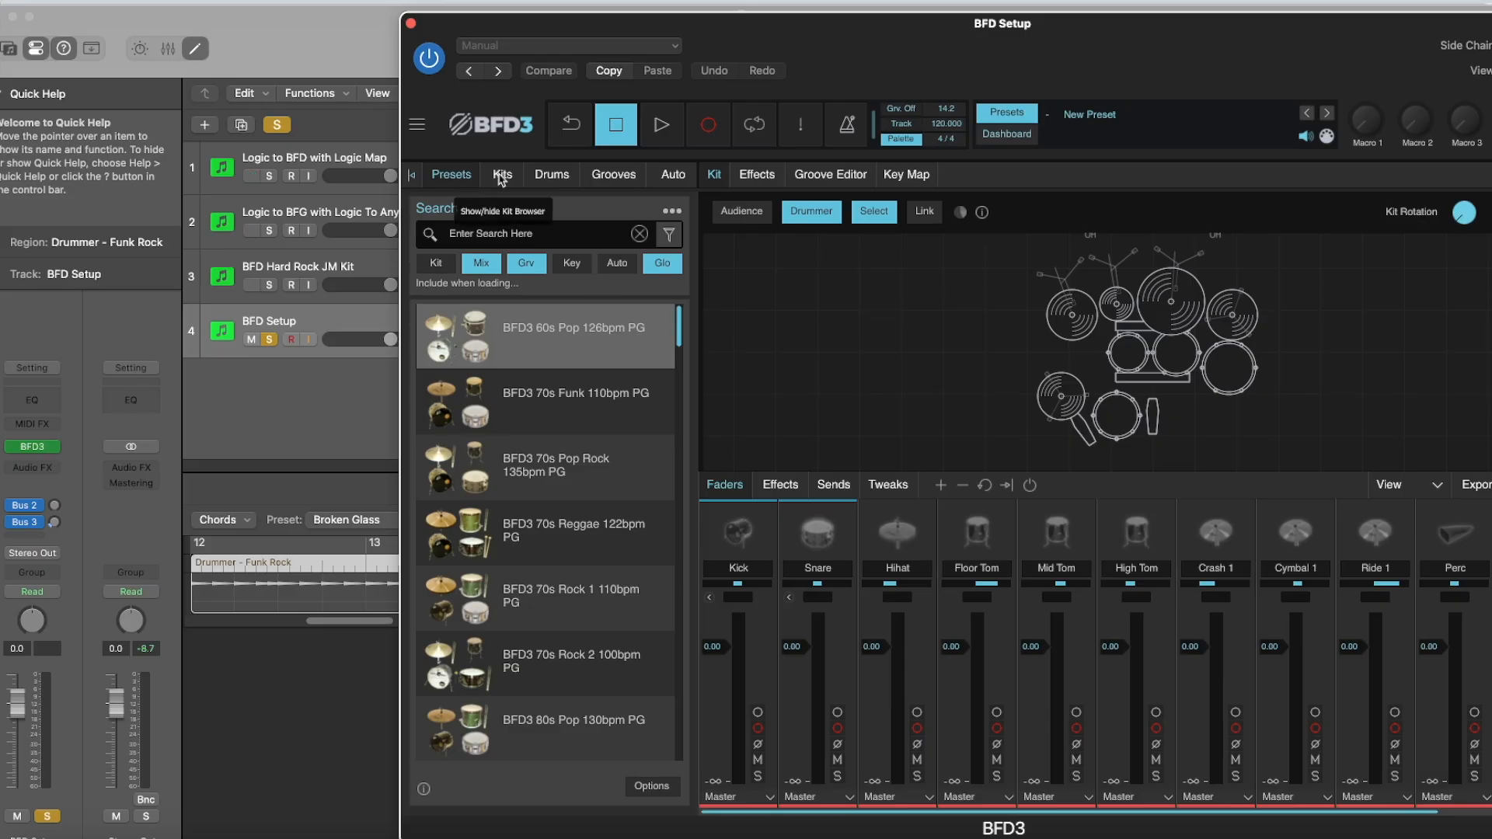
Load the BFD3 Hard Rock JM kit into the BFD3 instrument of the BFD Setup track.
{"action": "left_click", "coordinate": [501, 175]}
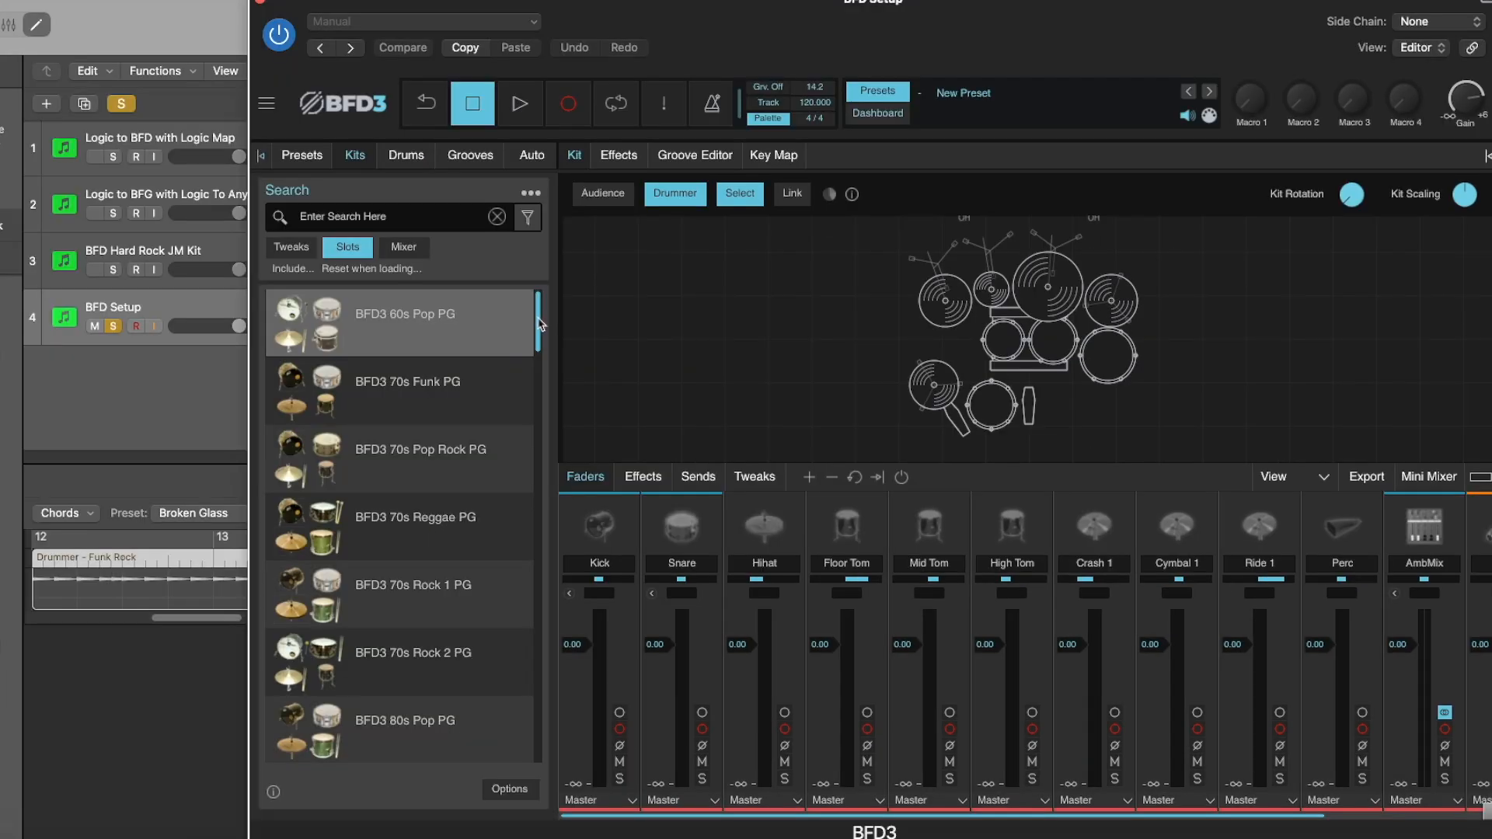
{"action": "left_click_drag", "start_coordinate": [540, 323], "coordinate": [536, 525]}
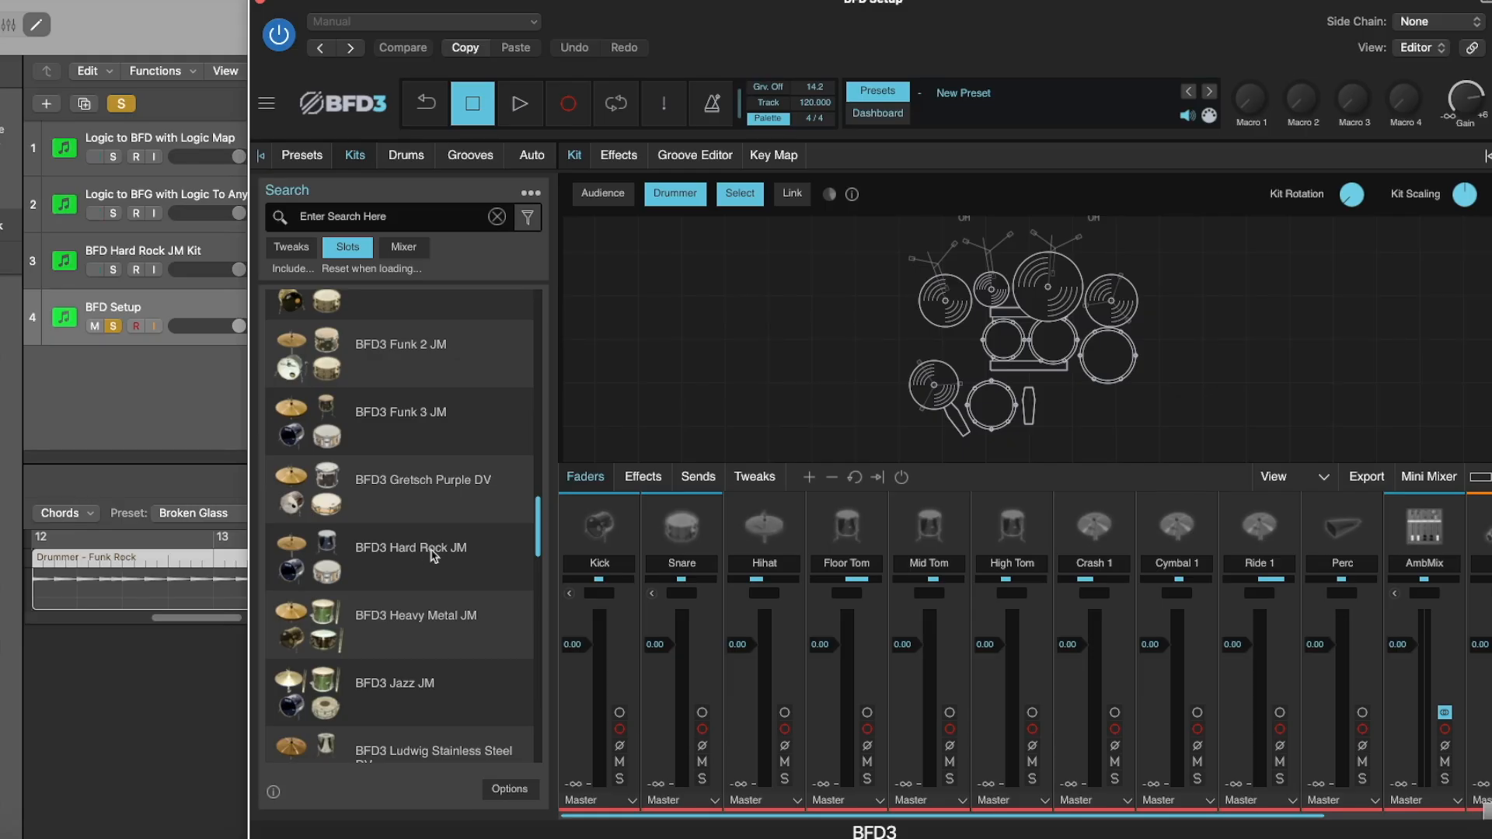
{"action": "double_click", "coordinate": [432, 554]}
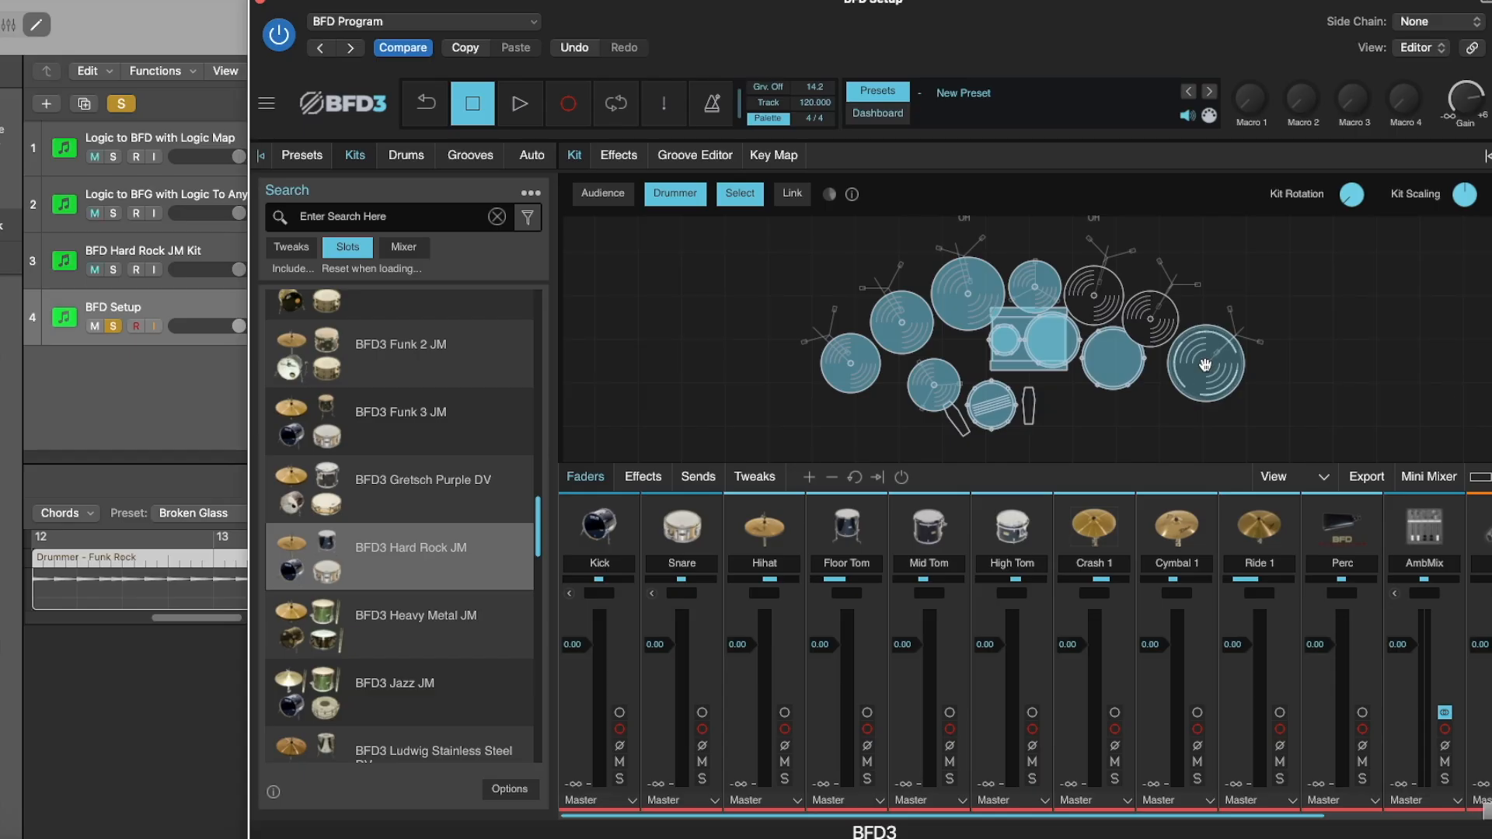
Add the Bosphorus Crash 18 Stick from the cymbal library to the empty cymbal slot at the kit's far right.
{"action": "left_click", "coordinate": [404, 159]}
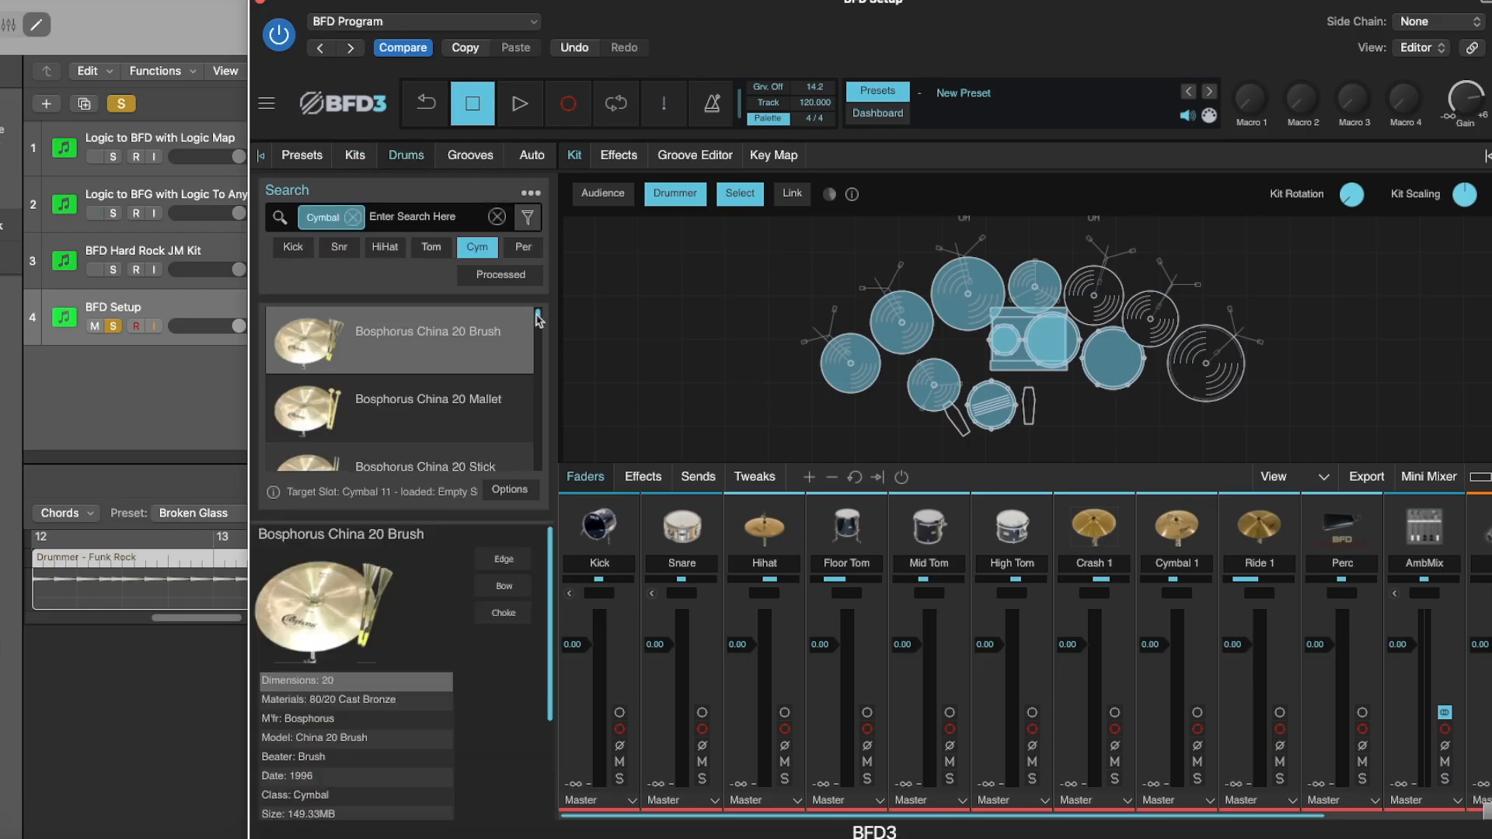
{"action": "scroll", "coordinate": [540, 326], "scroll_direction": "down", "scroll_amount": 2}
{"action": "scroll", "coordinate": [536, 334], "scroll_direction": "down", "scroll_amount": 6}
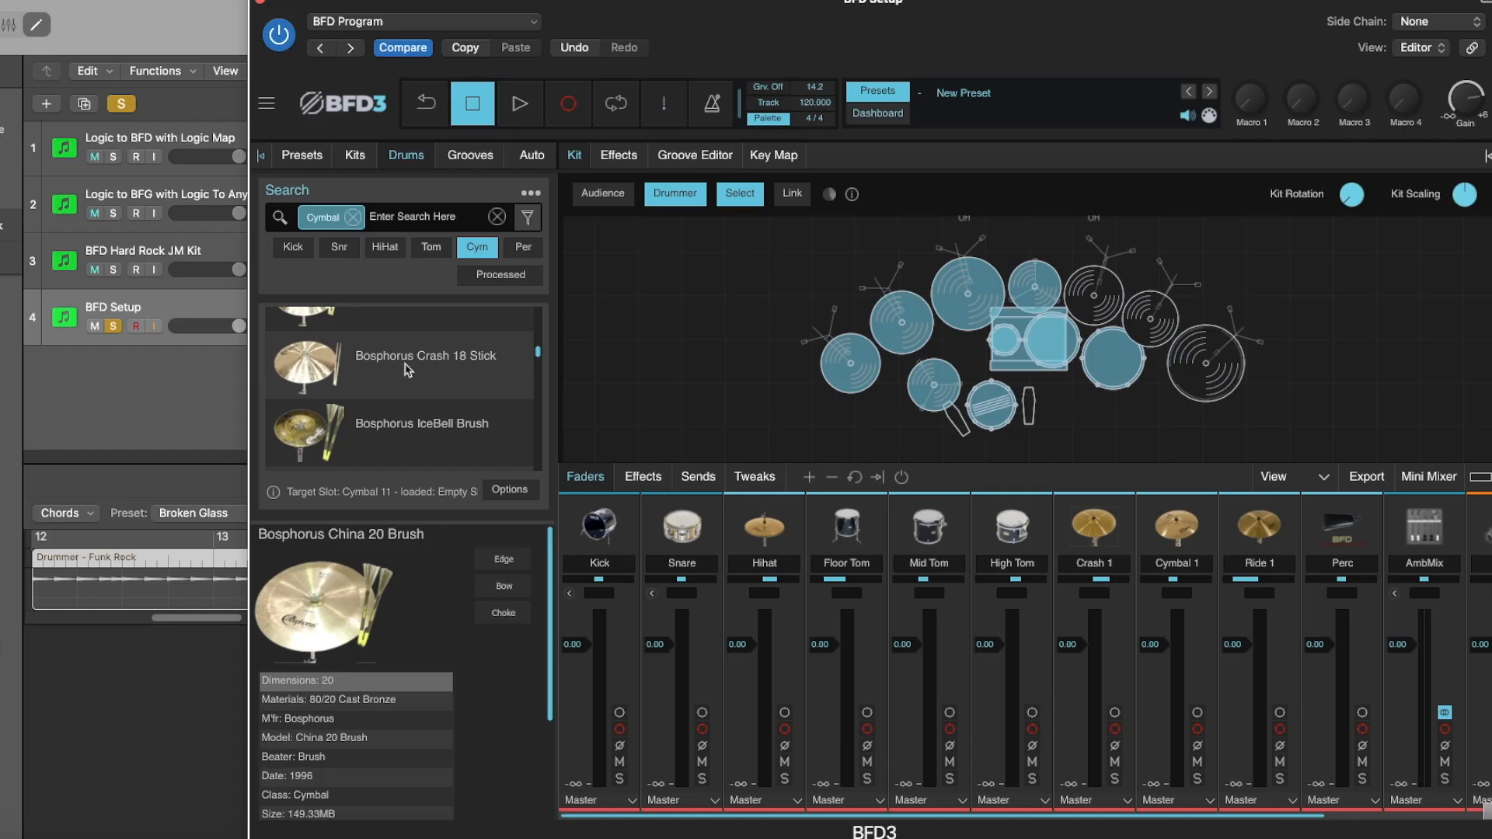
{"action": "left_click", "coordinate": [425, 367]}
{"action": "left_click_drag", "start_coordinate": [392, 366], "coordinate": [1212, 367]}
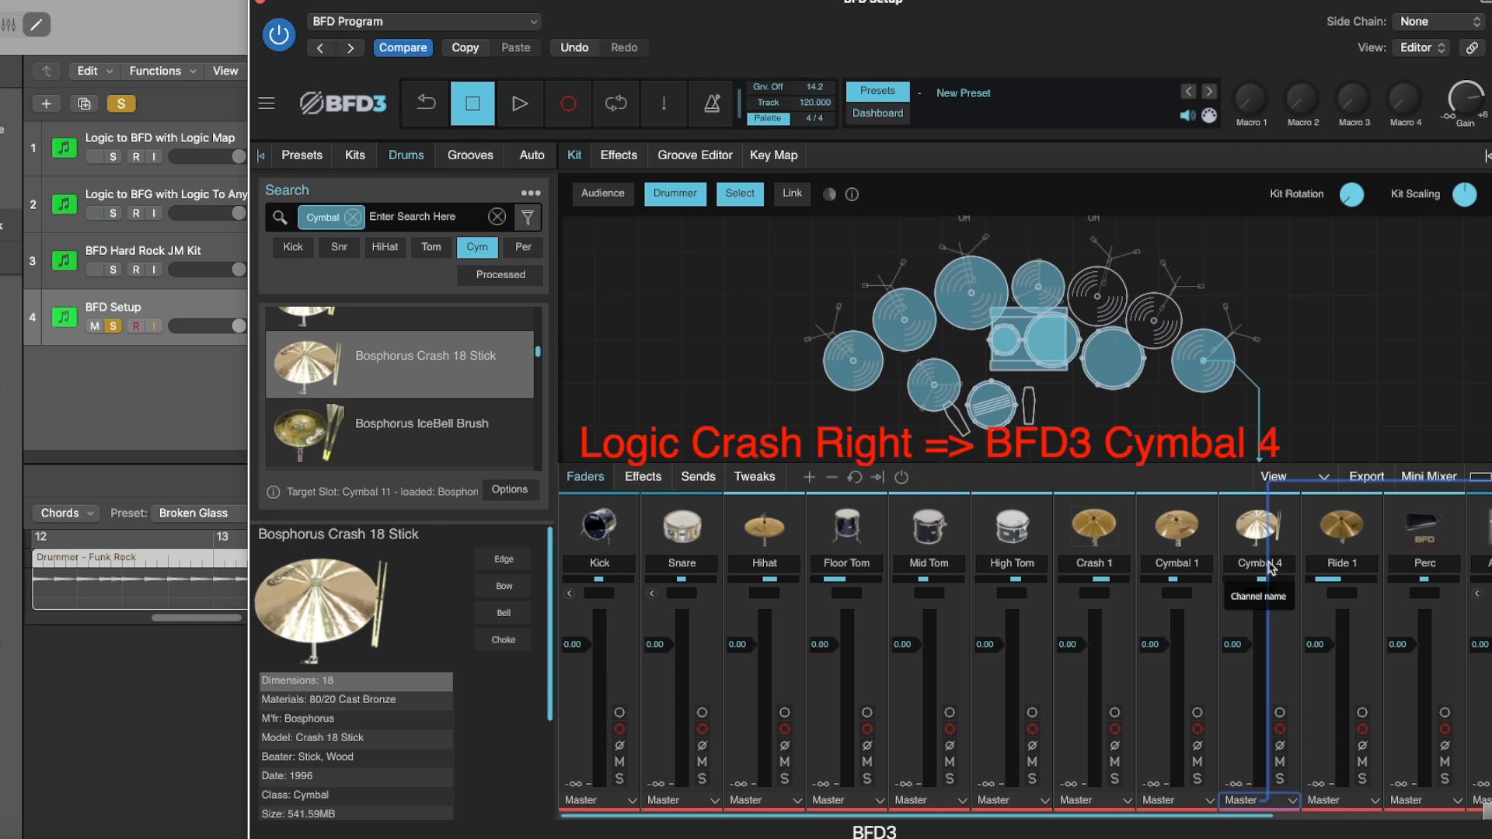
Audition the kit's Crash 1, Cymbal 1, Ride 1 and Perc pieces to identify their mixer channels.
{"action": "left_click", "coordinate": [864, 365]}
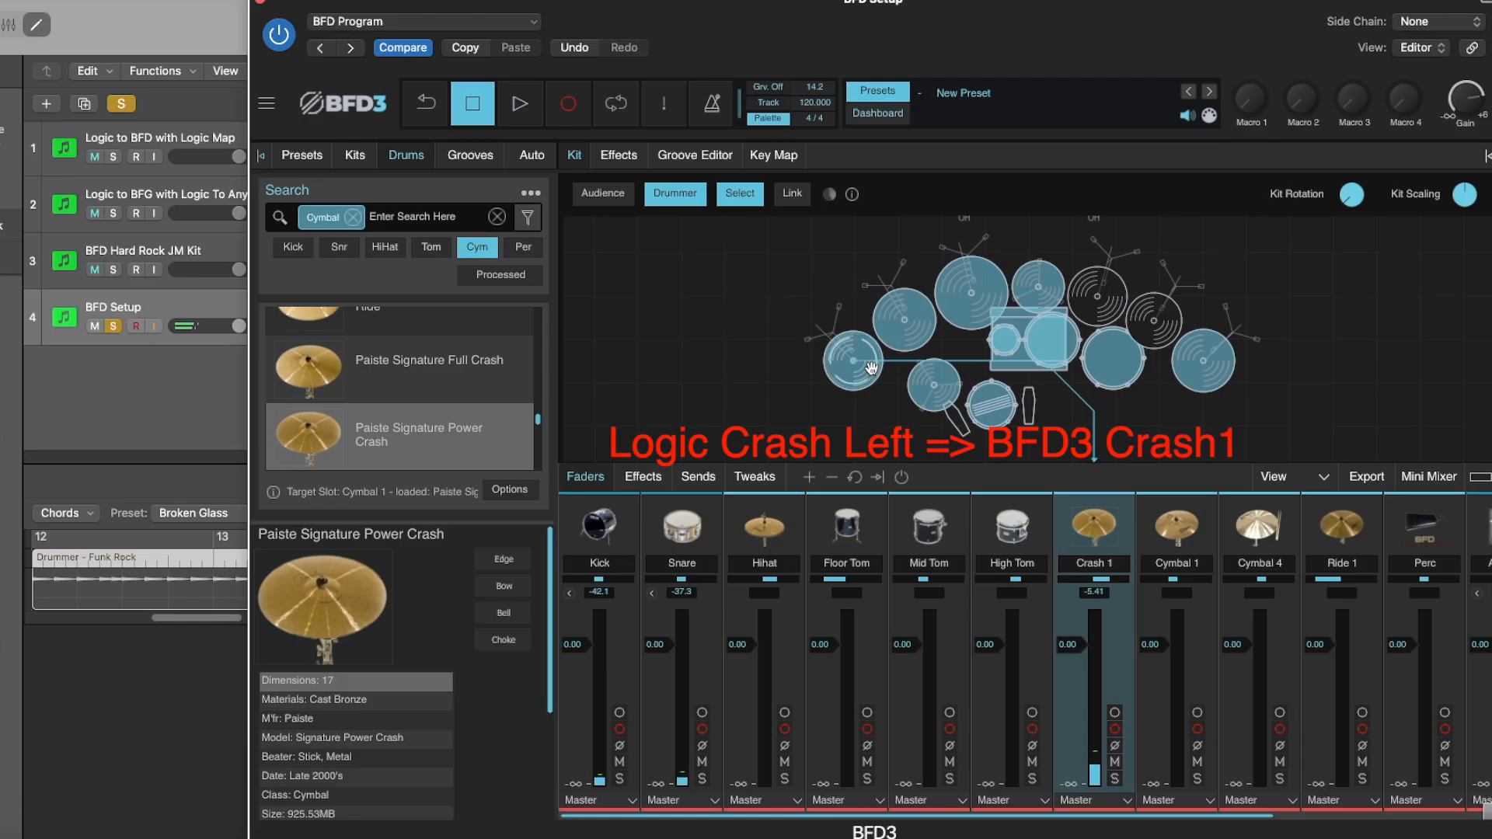
{"action": "left_click", "coordinate": [923, 328]}
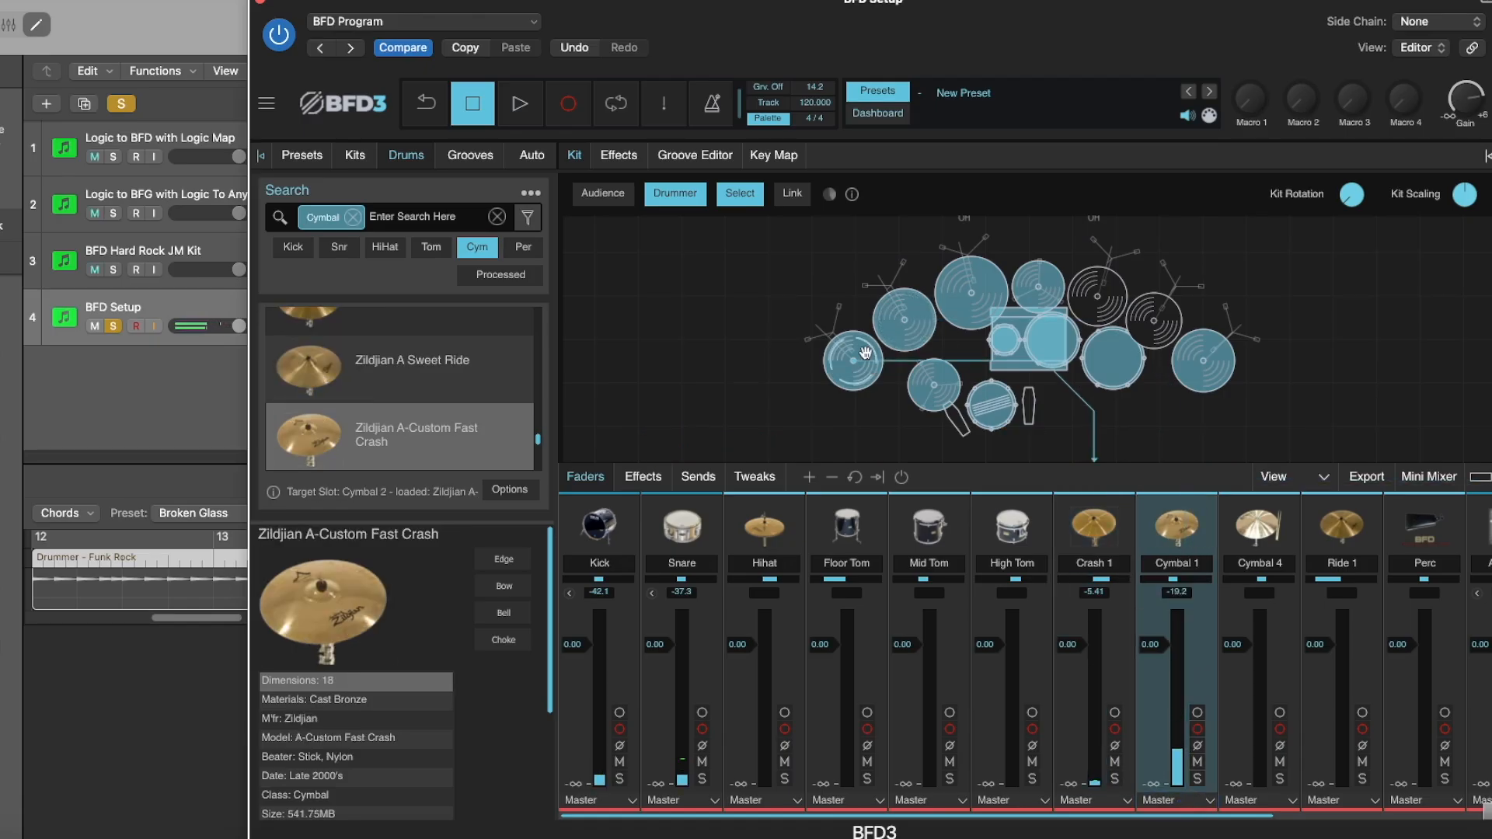
{"action": "left_click", "coordinate": [930, 328]}
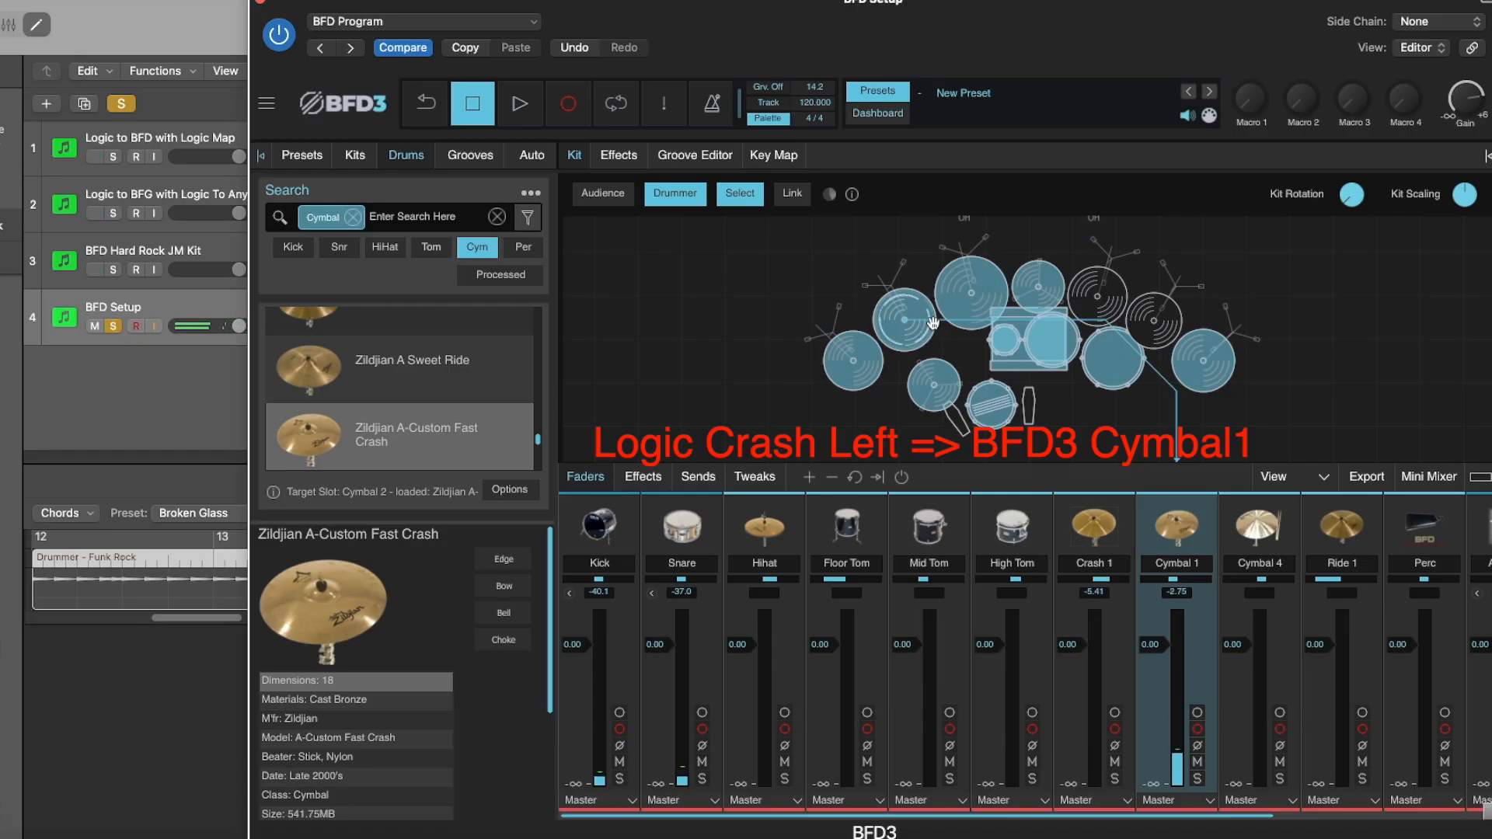
{"action": "left_click", "coordinate": [995, 300]}
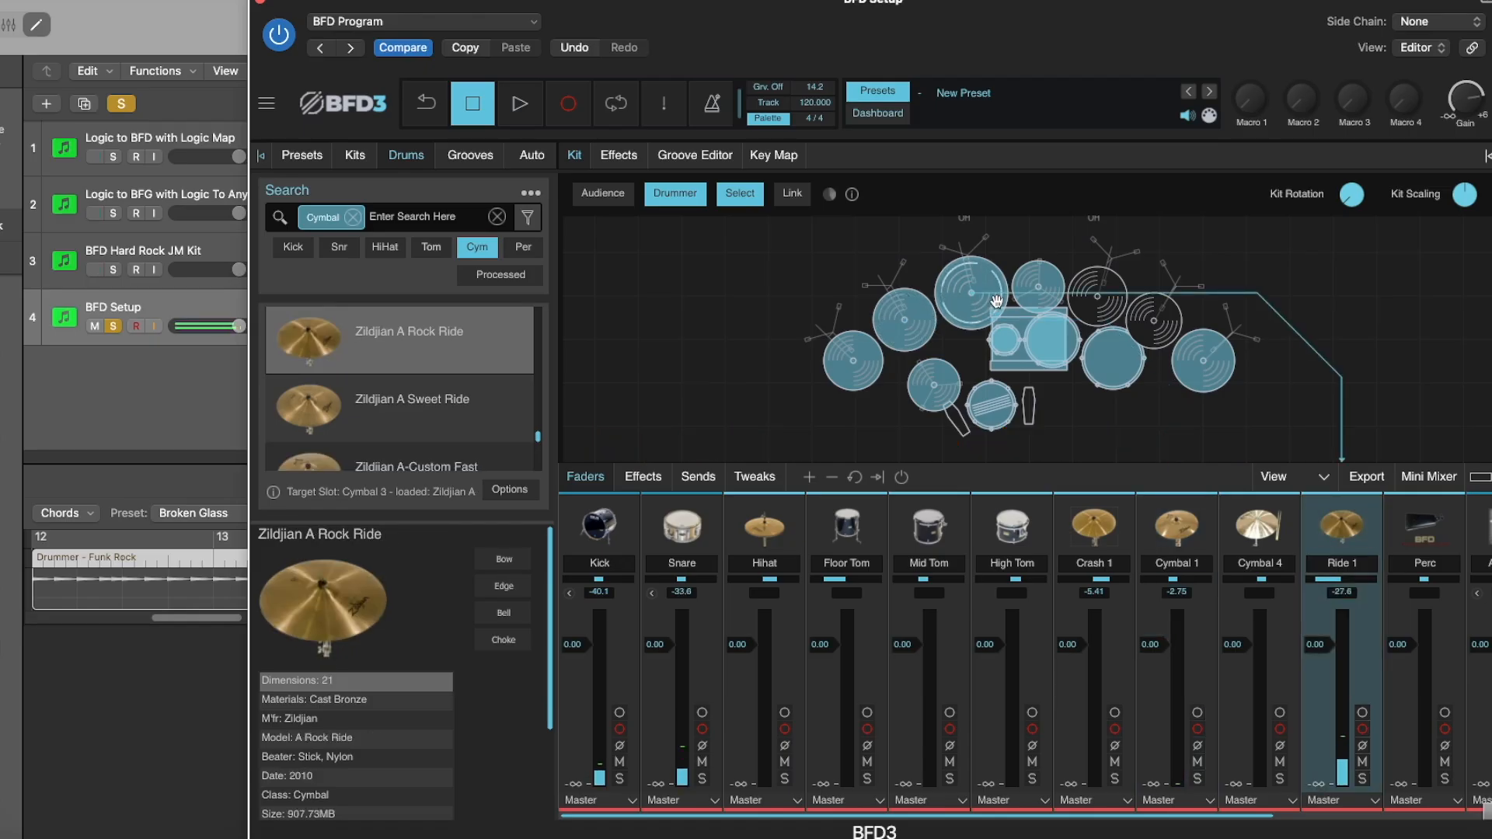
{"action": "left_click", "coordinate": [993, 286]}
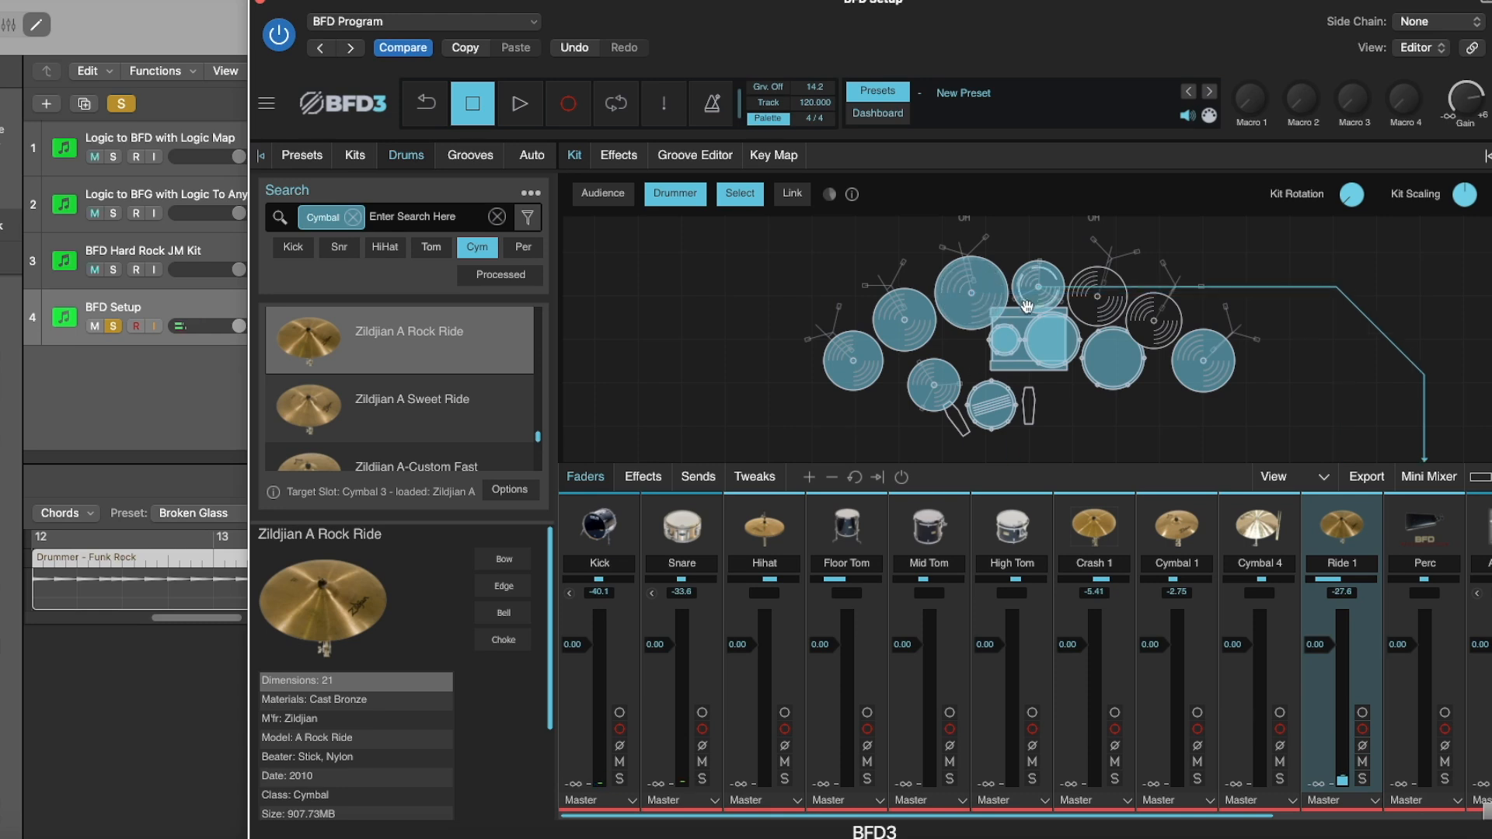
{"action": "left_click", "coordinate": [1049, 289]}
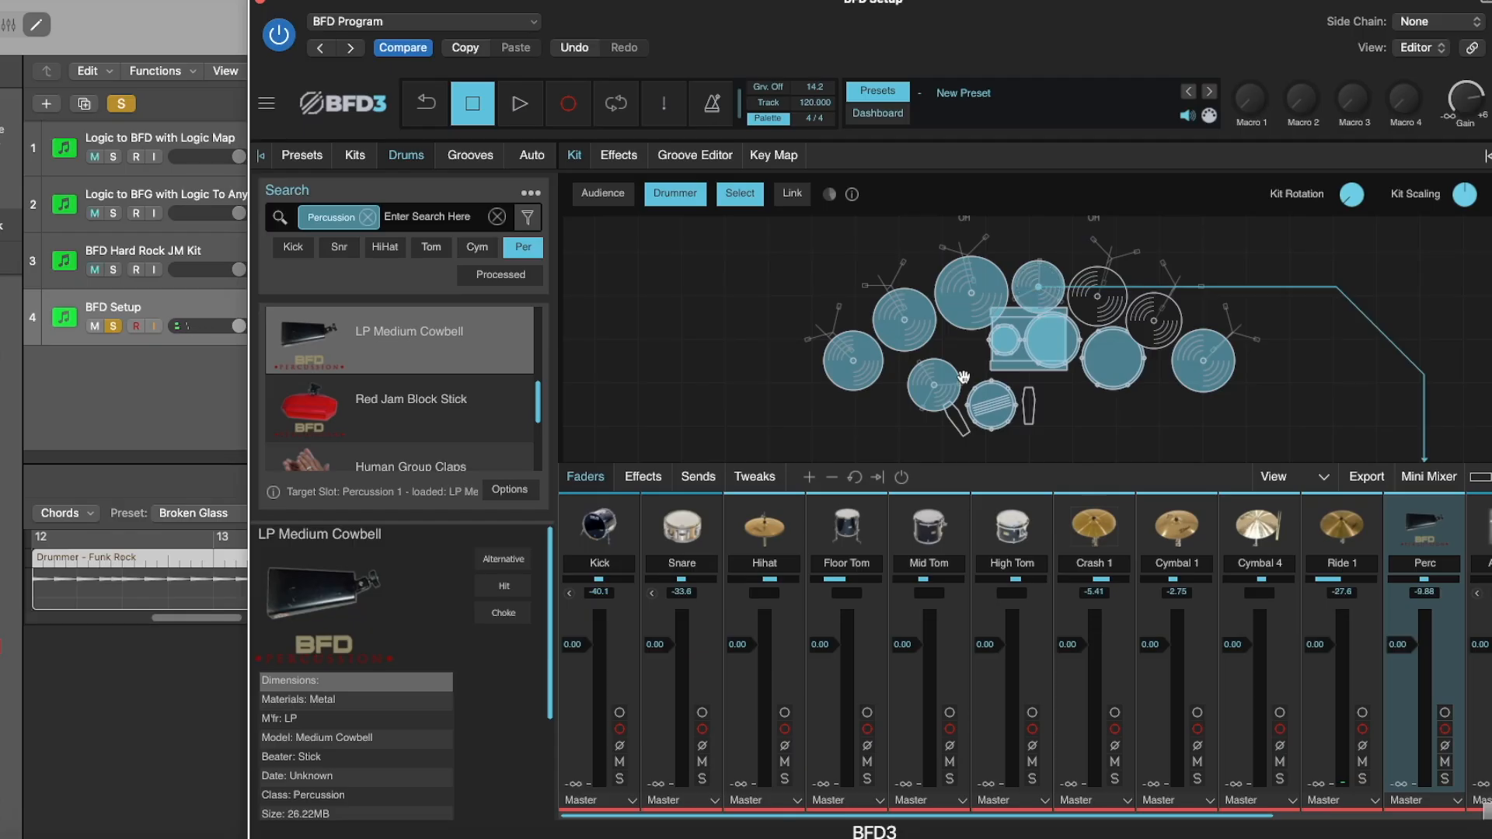
Check the kit's Hihat channel and audition its high, mid and floor toms to identify their channels.
{"action": "left_click", "coordinate": [764, 583]}
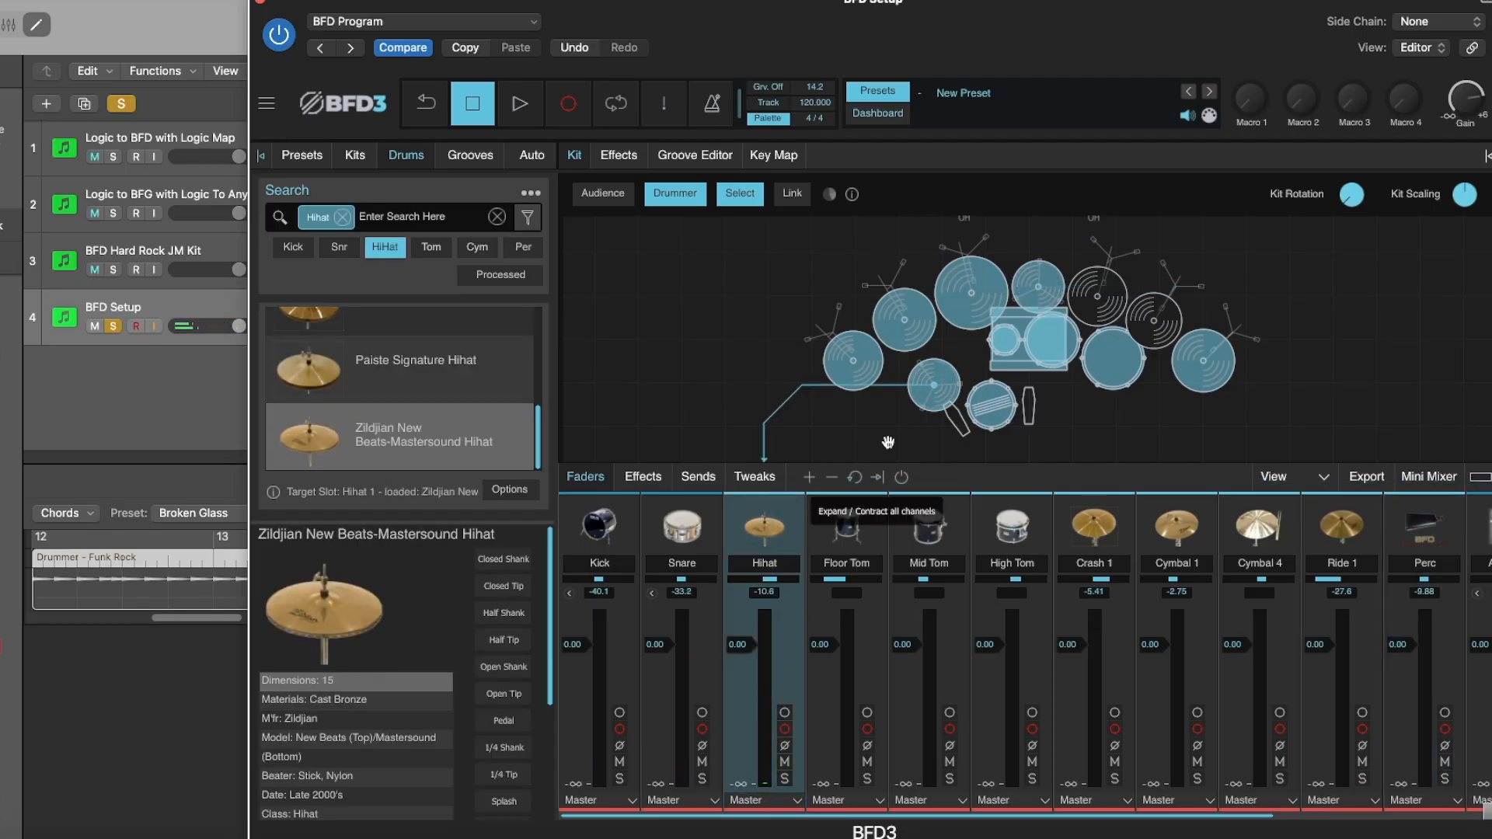
{"action": "left_click", "coordinate": [1008, 347]}
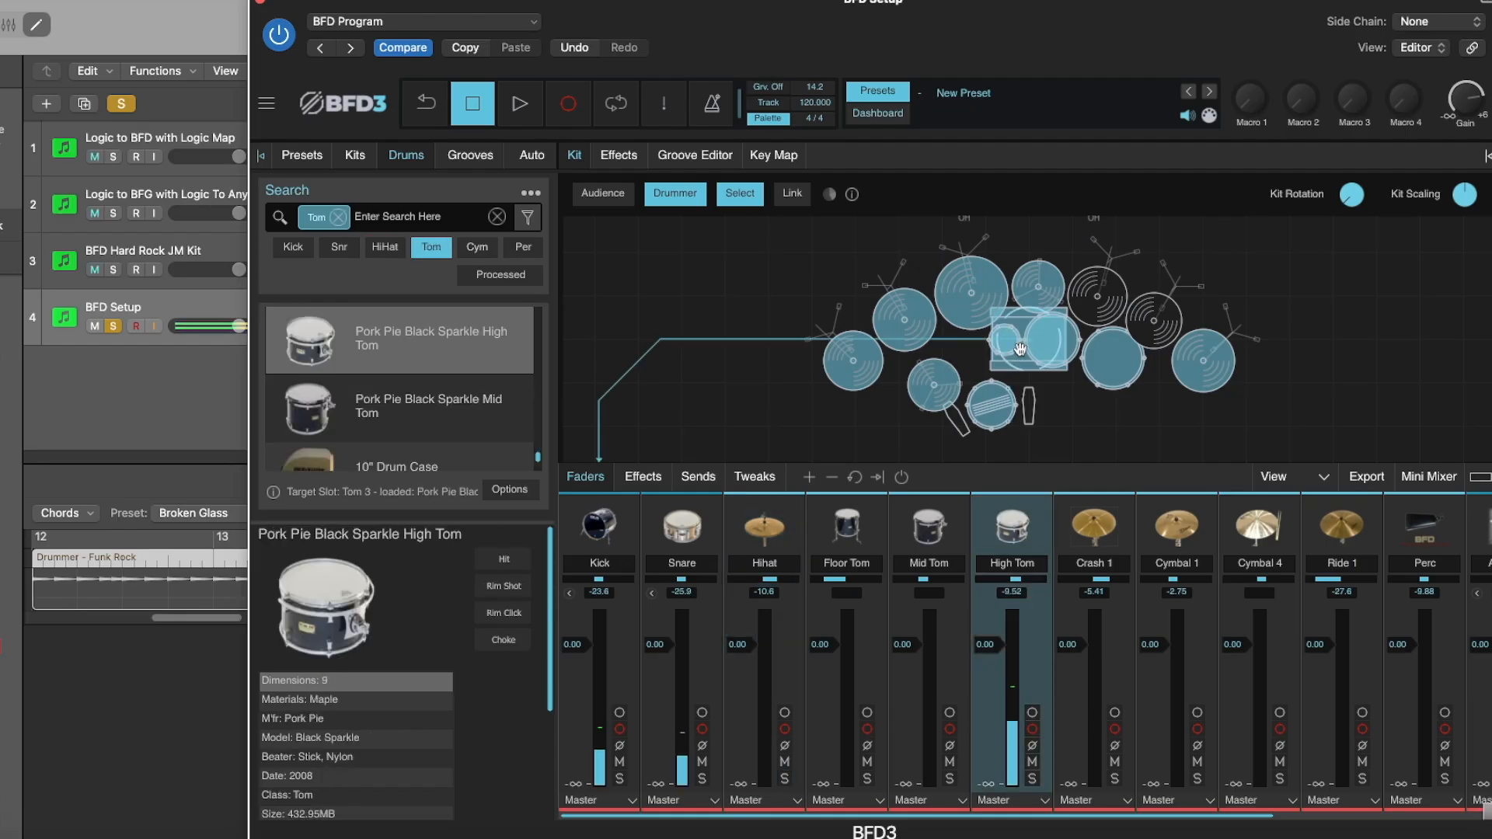
{"action": "left_click", "coordinate": [1045, 349]}
{"action": "left_click", "coordinate": [1122, 363]}
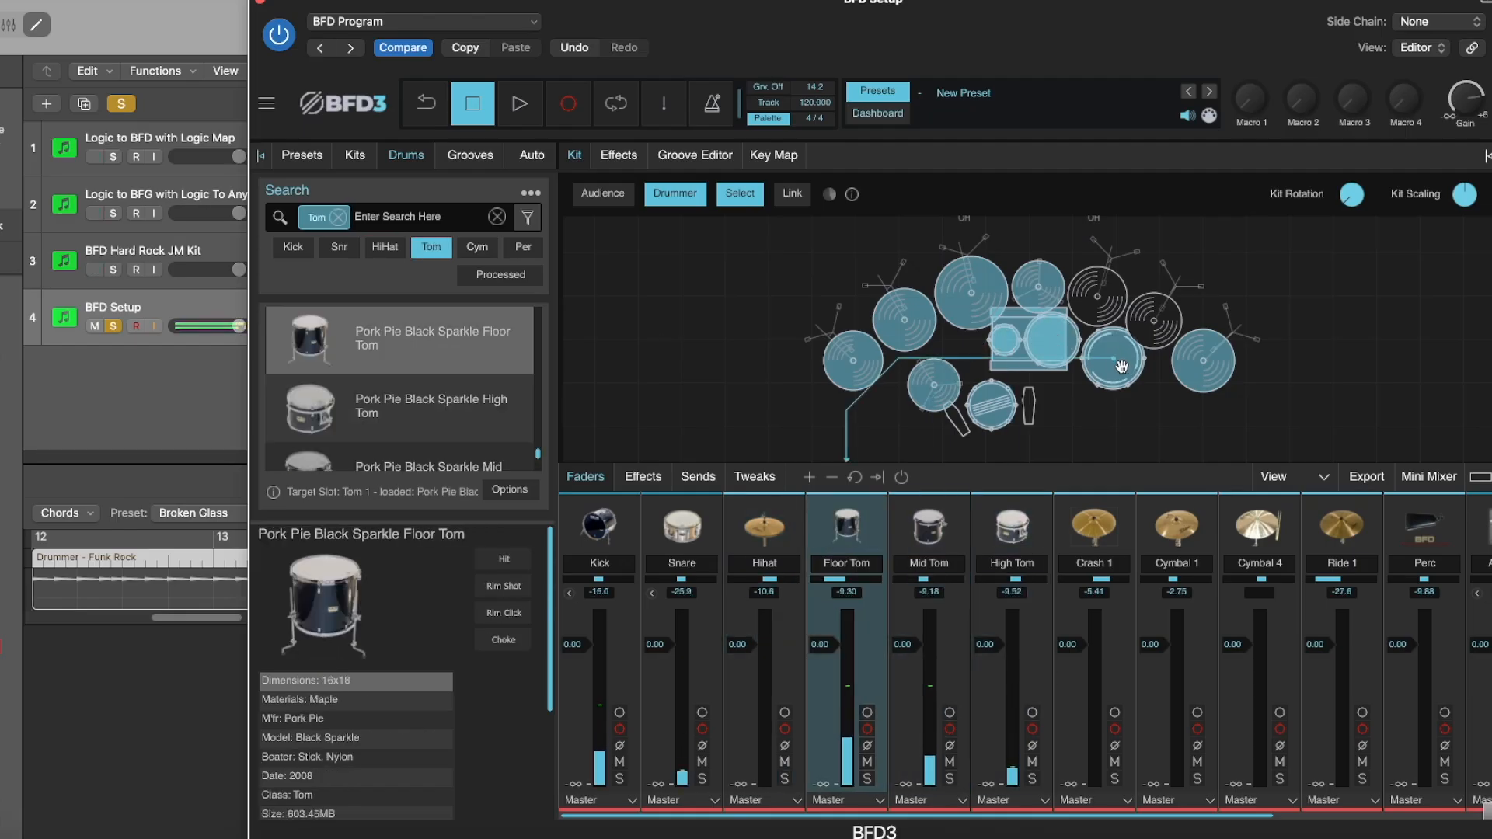
{"action": "left_click", "coordinate": [1021, 512]}
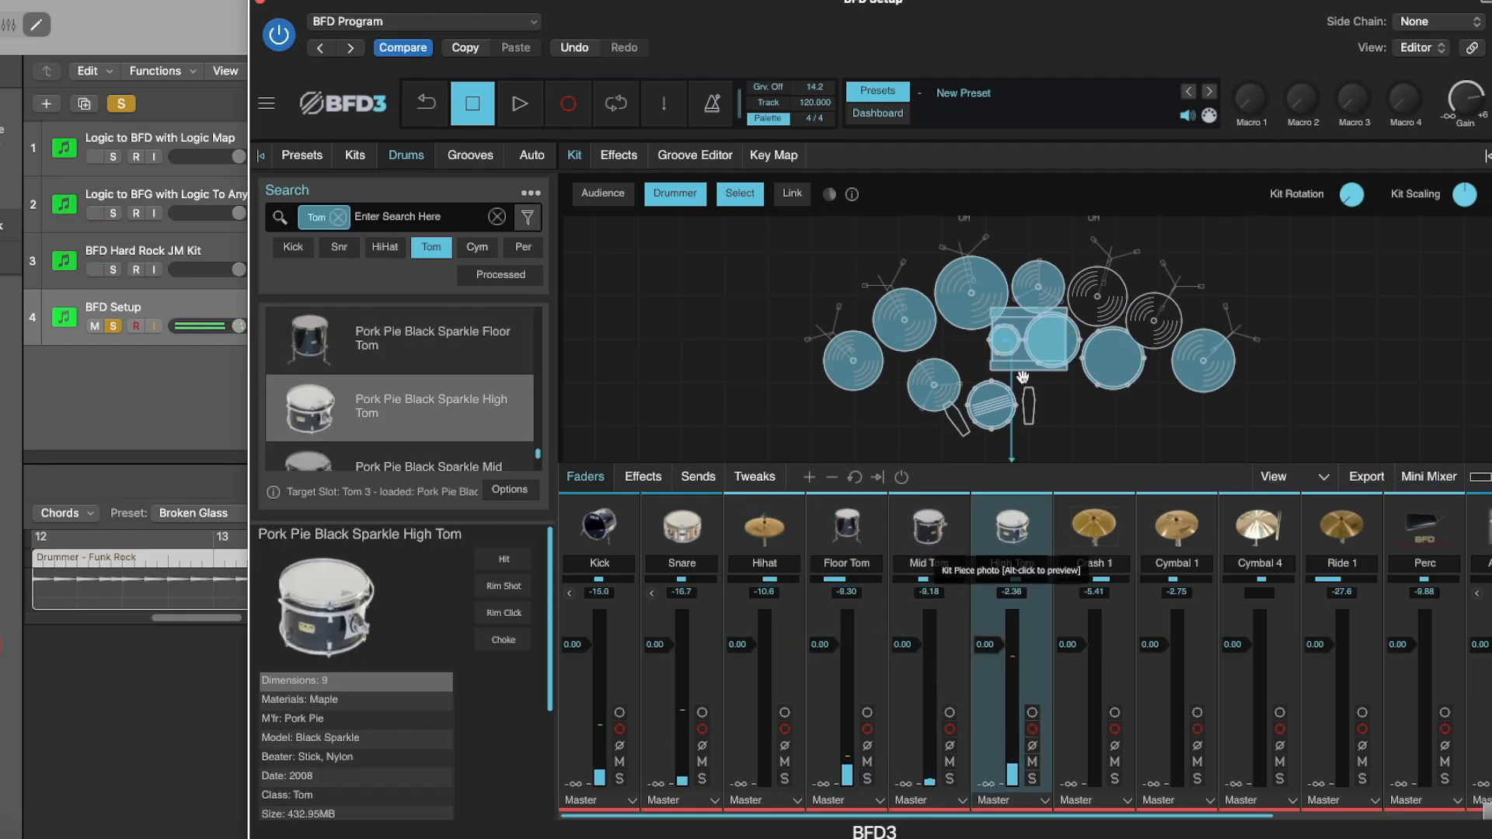
Audition the kit's mid tom and floor tom to match each one to its mixer channel.
{"action": "left_click", "coordinate": [929, 527]}
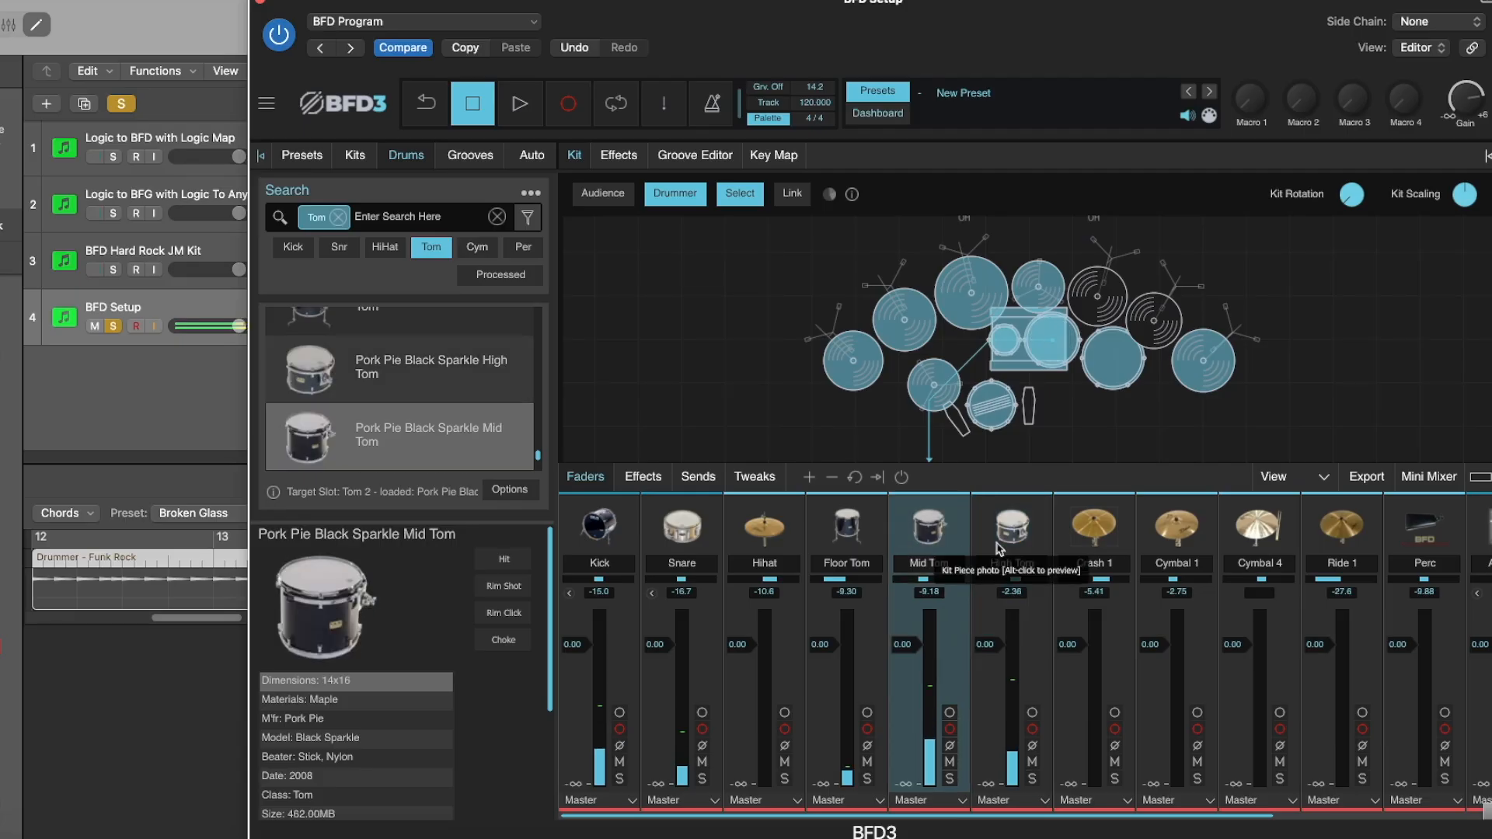
{"action": "left_click", "coordinate": [1097, 382]}
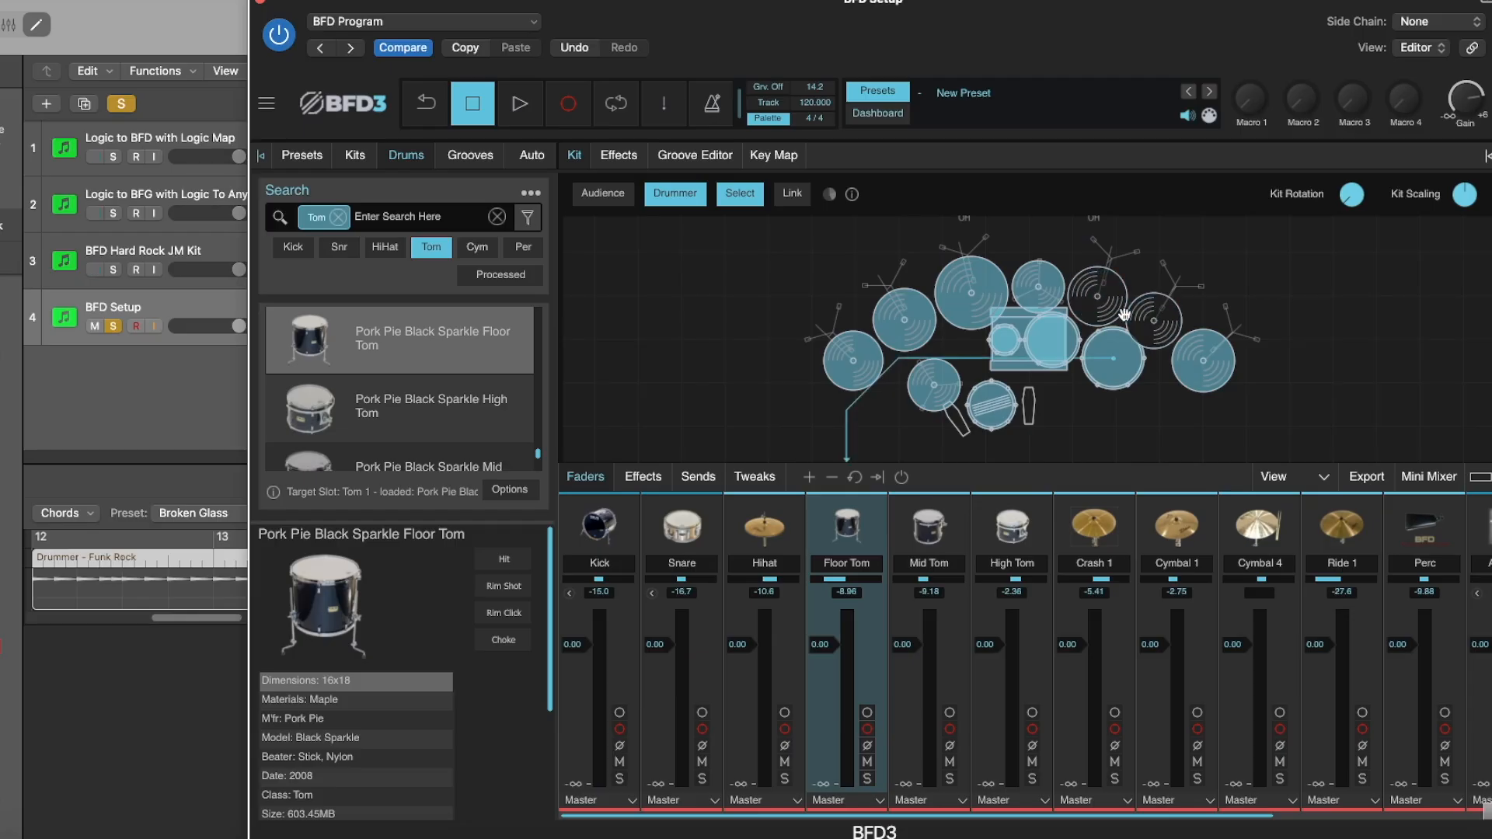
Load the Bosphorus China 20 Stick into the empty cymbal slot nearest the kit's centre and audition it.
{"action": "left_click", "coordinate": [1100, 298]}
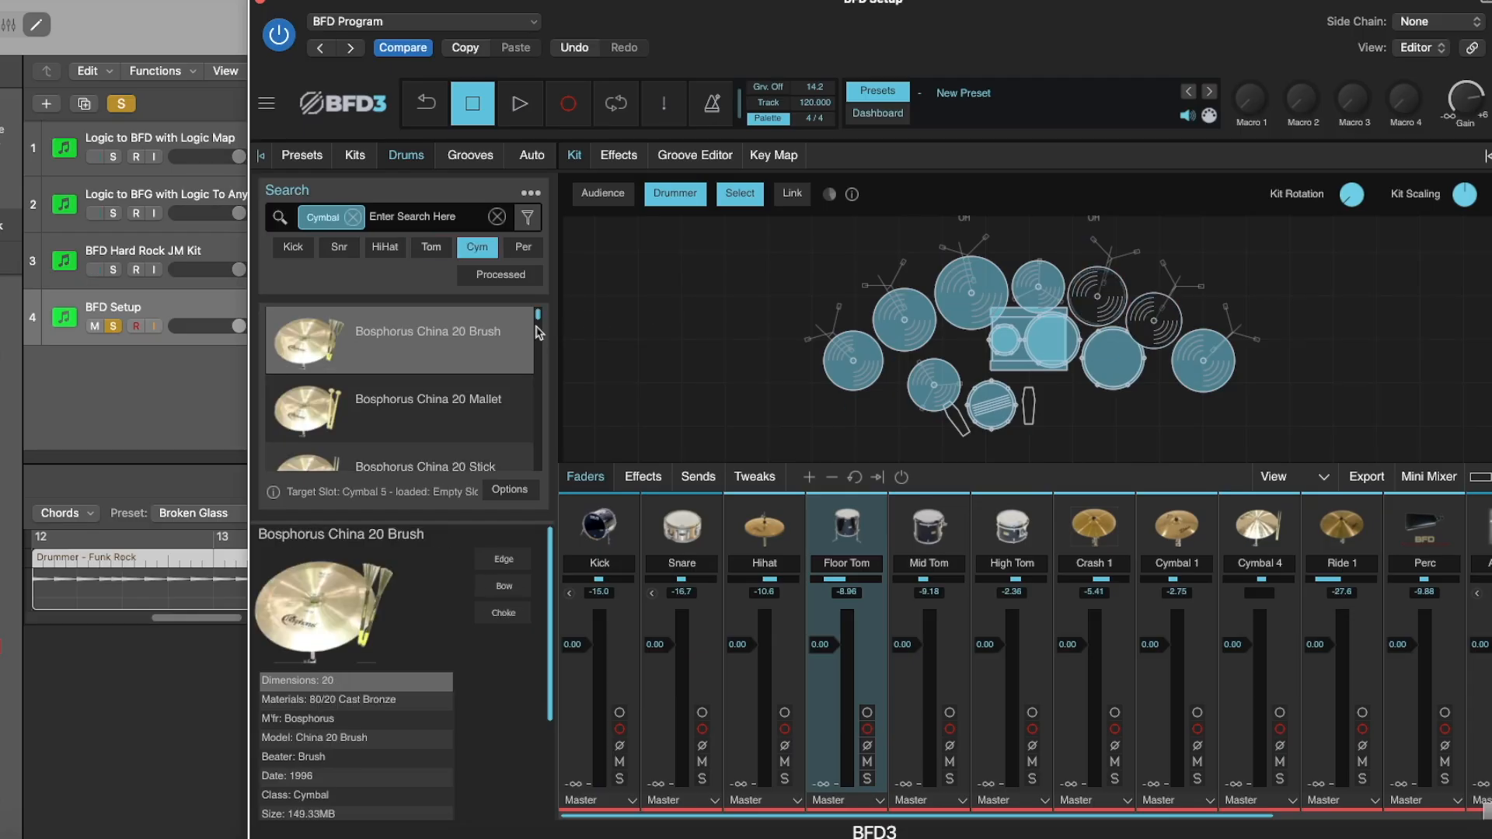
{"action": "scroll", "coordinate": [536, 325], "scroll_direction": "down", "scroll_amount": 2}
{"action": "left_click_drag", "start_coordinate": [534, 319], "coordinate": [535, 321]}
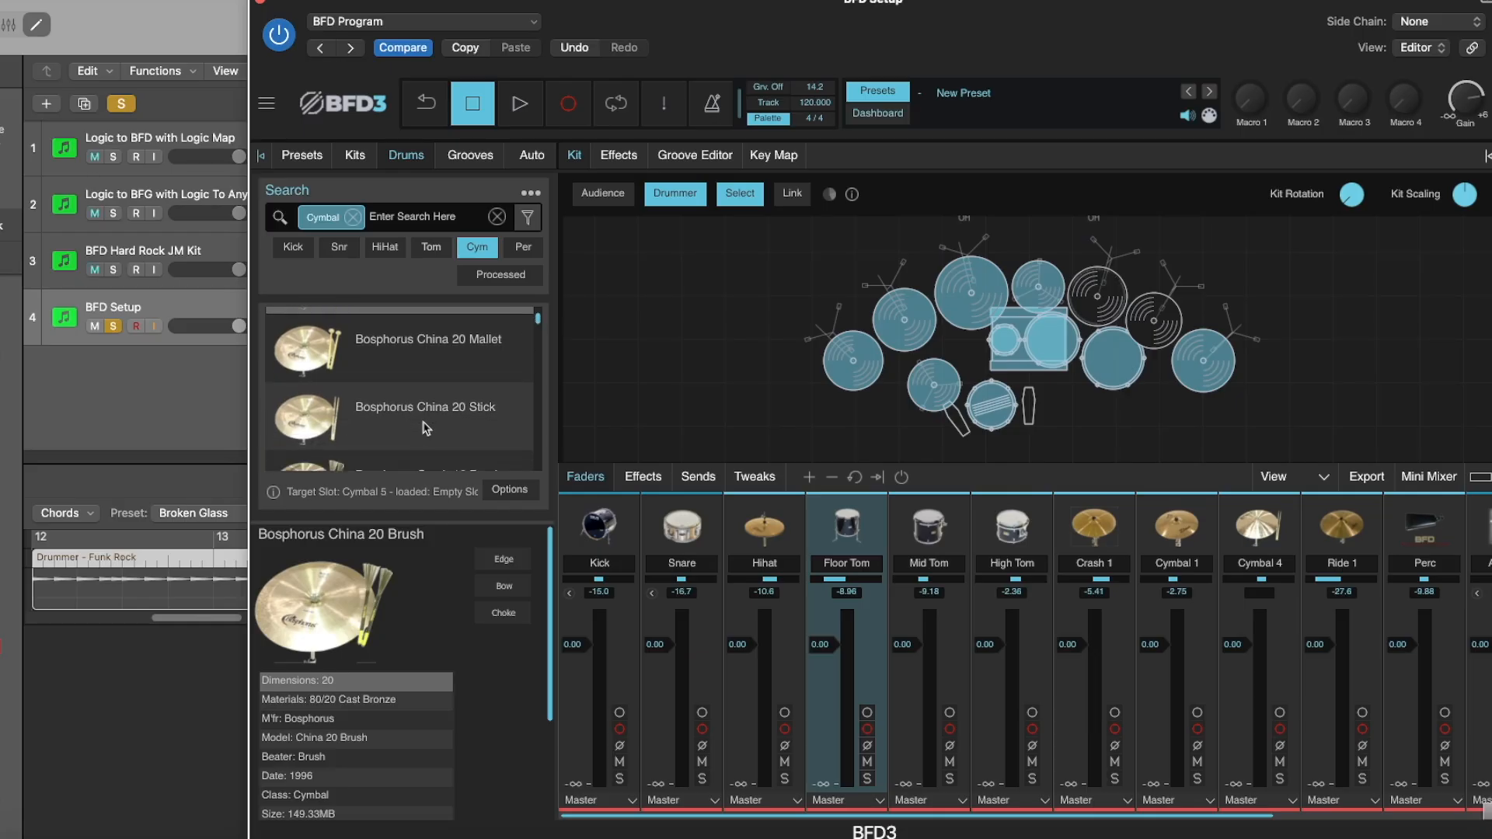
{"action": "left_click", "coordinate": [434, 416]}
{"action": "left_click_drag", "start_coordinate": [434, 415], "coordinate": [1111, 300]}
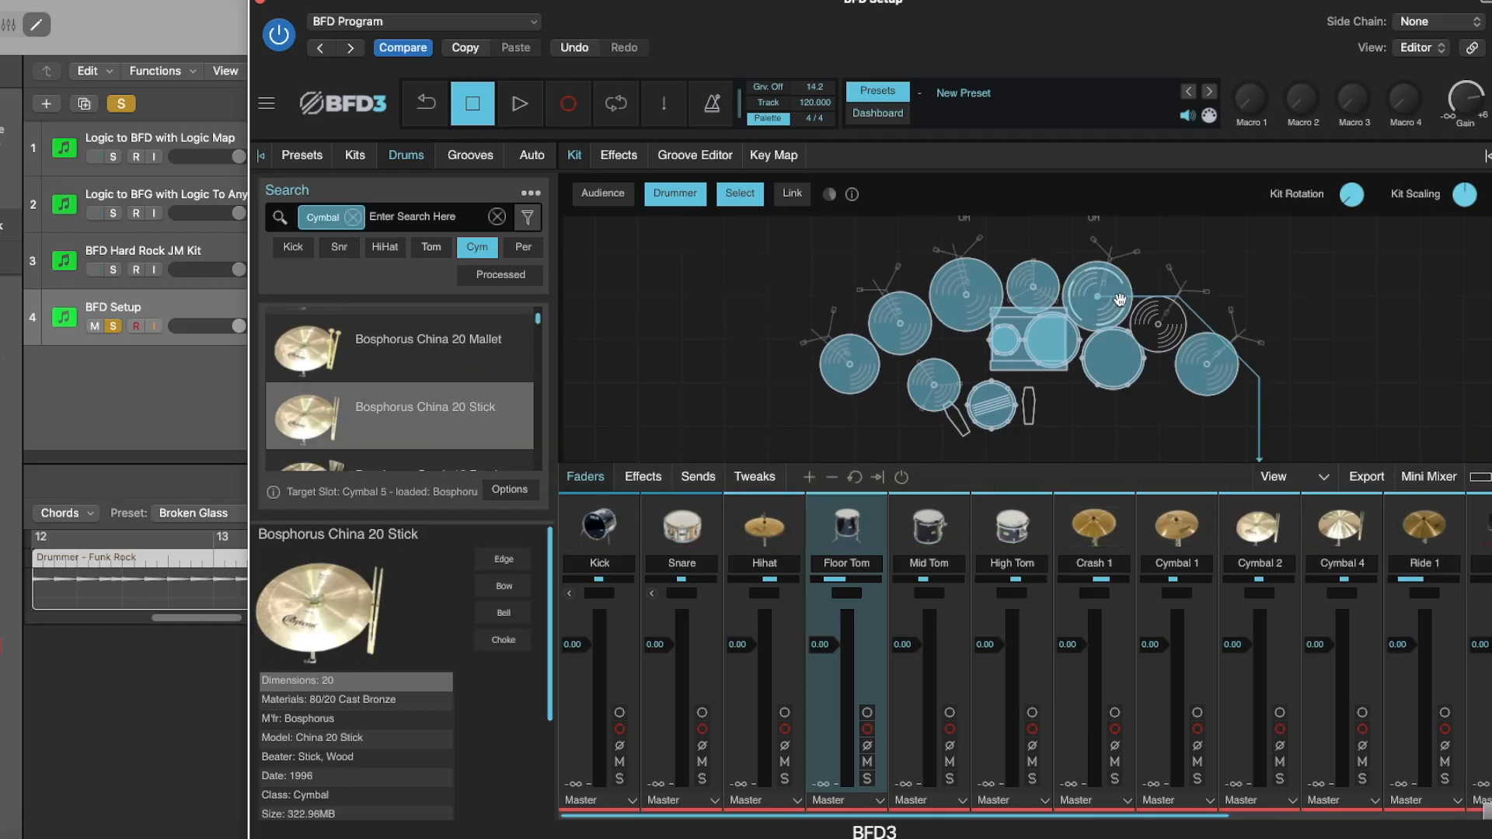
{"action": "left_click", "coordinate": [1119, 299]}
{"action": "left_click", "coordinate": [1123, 304]}
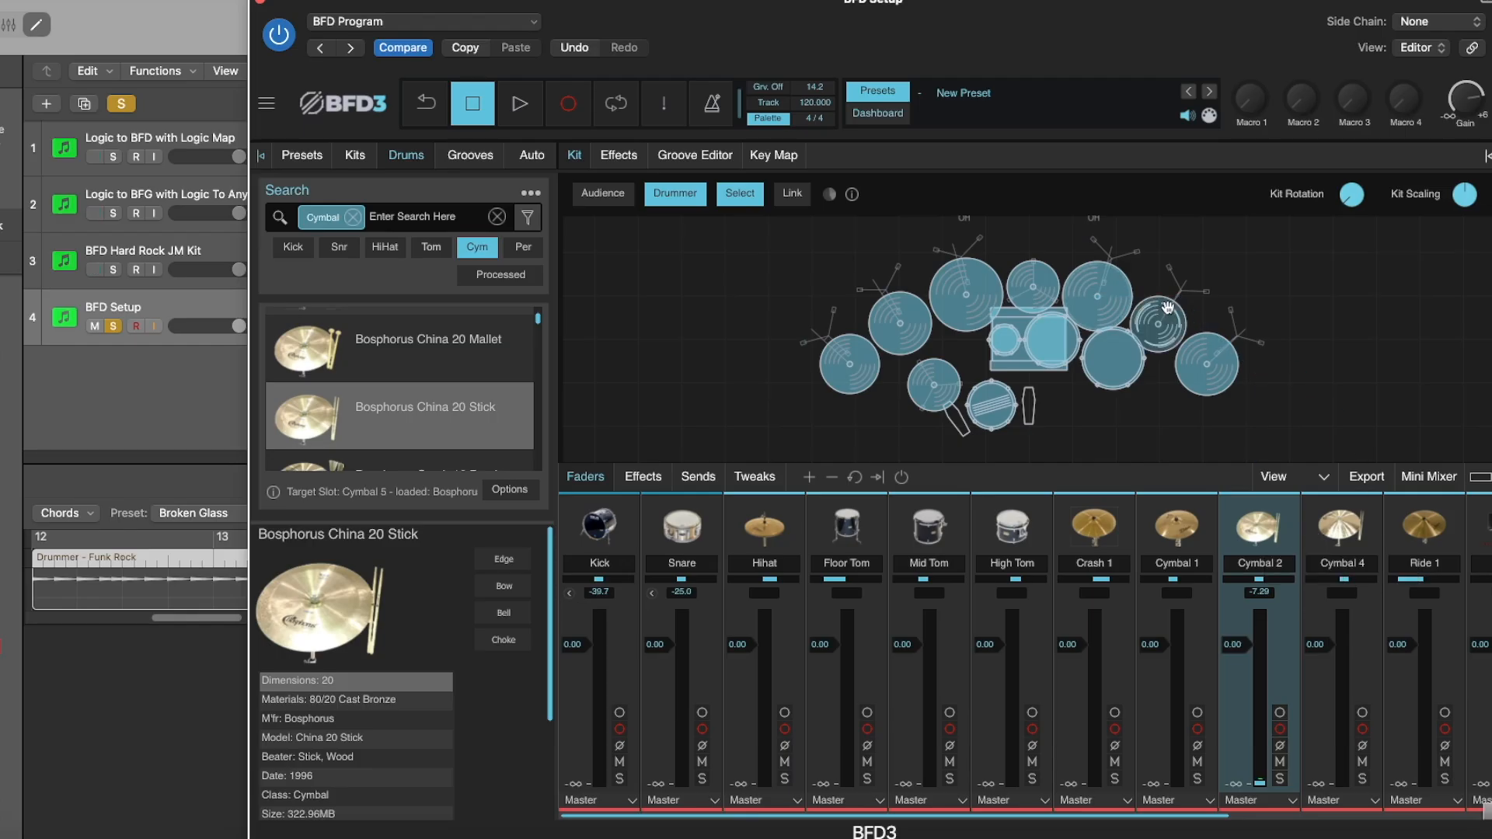
Load the Bosphorus Splash 10 Stick into the remaining empty cymbal slot beside the China cymbal and audition it.
{"action": "left_click_drag", "start_coordinate": [539, 323], "coordinate": [534, 398]}
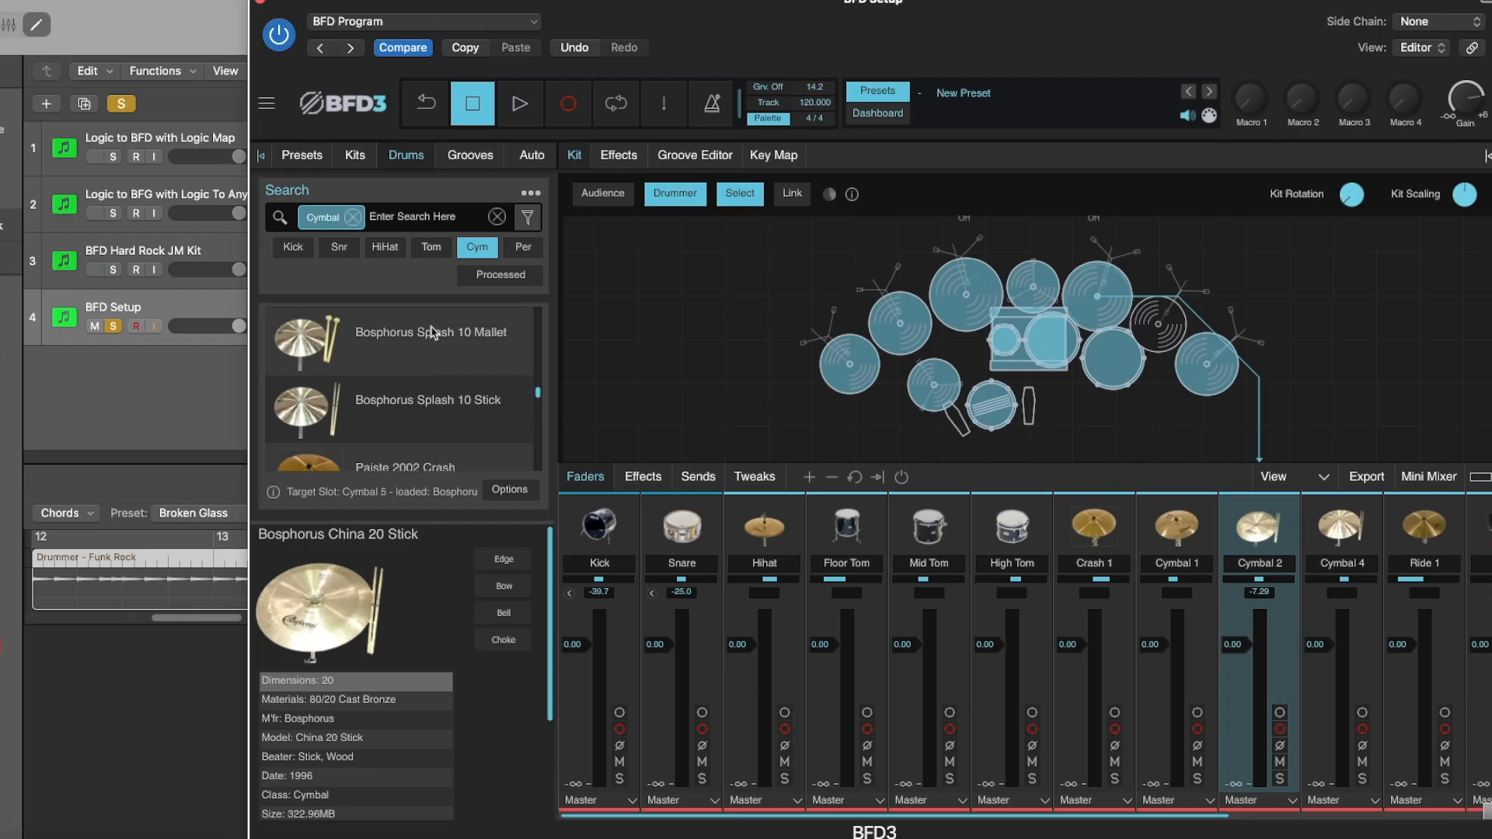
{"action": "left_click", "coordinate": [422, 409]}
{"action": "left_click_drag", "start_coordinate": [408, 405], "coordinate": [1159, 327]}
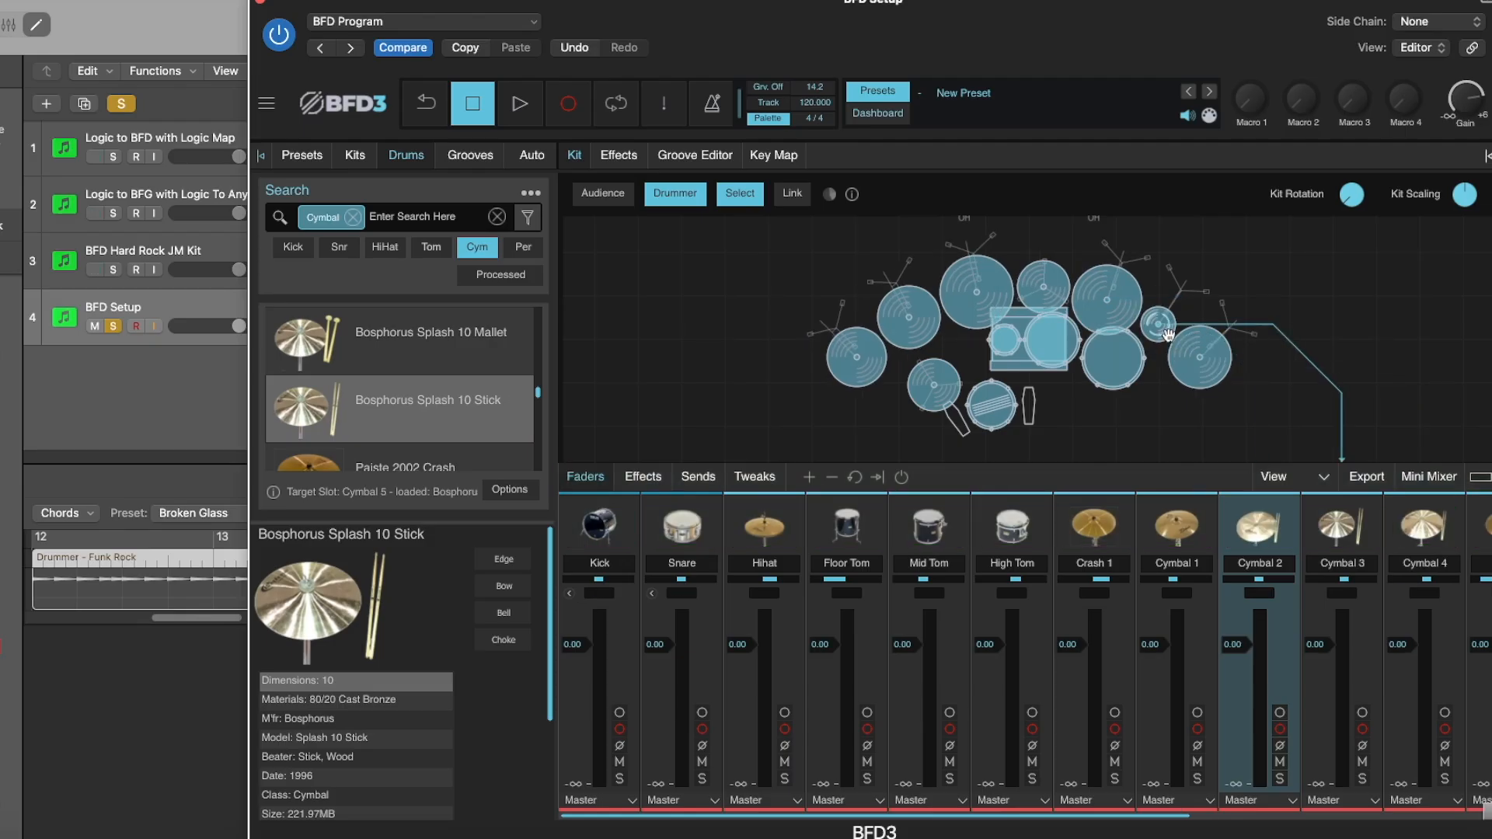
{"action": "left_click", "coordinate": [1168, 335]}
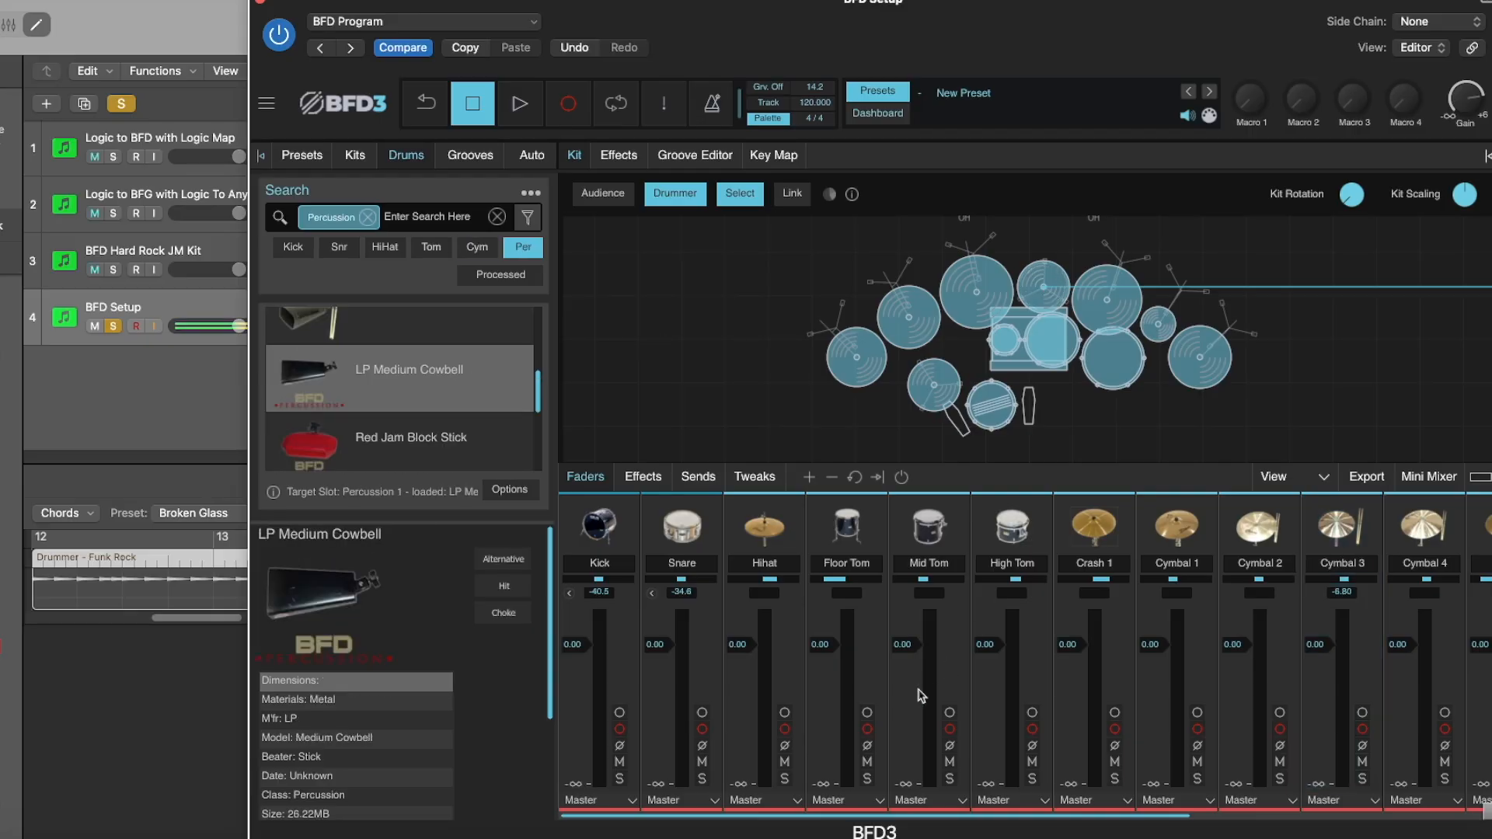
Locate the Perc mixer channel and audition its LP Medium Cowbell.
{"action": "scroll", "coordinate": [913, 699], "scroll_direction": "right", "scroll_amount": 5}
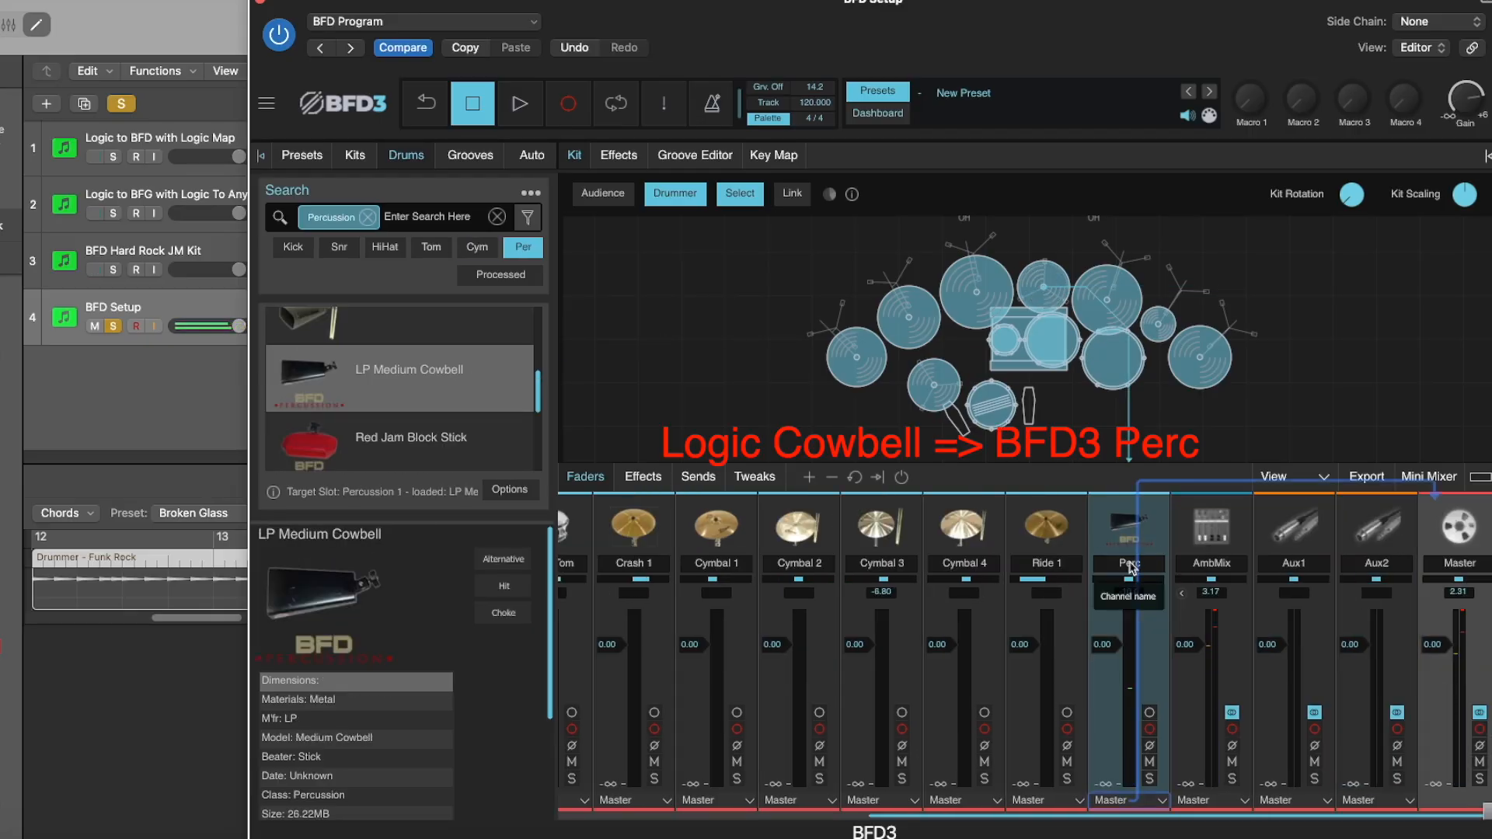
{"action": "left_click", "coordinate": [1144, 549], "text": "alt"}
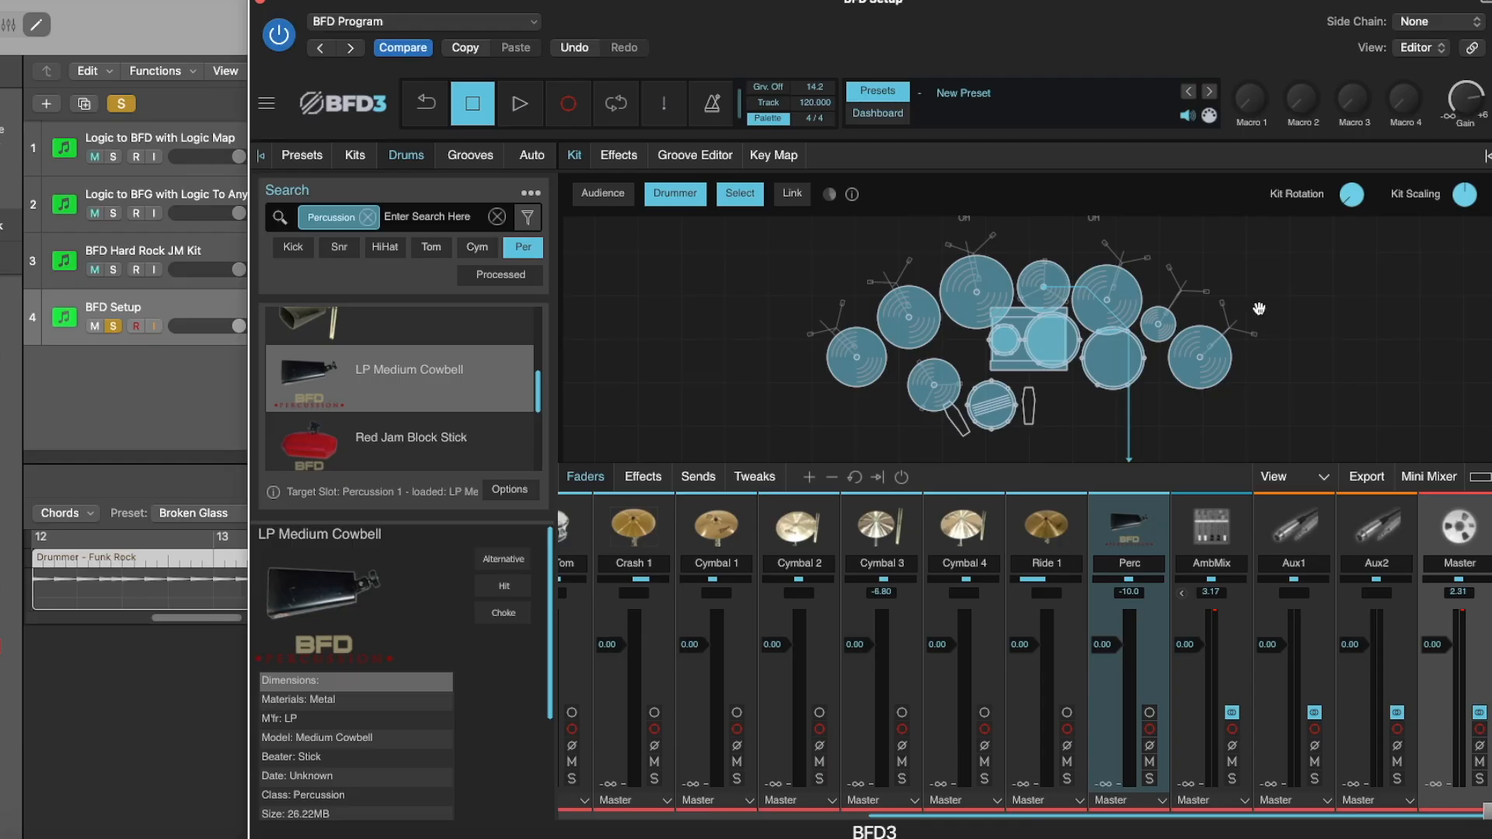
Add a second percussion slot to the kit and load the Carroll Sound Tambourine into it.
{"action": "right_click", "coordinate": [1230, 271]}
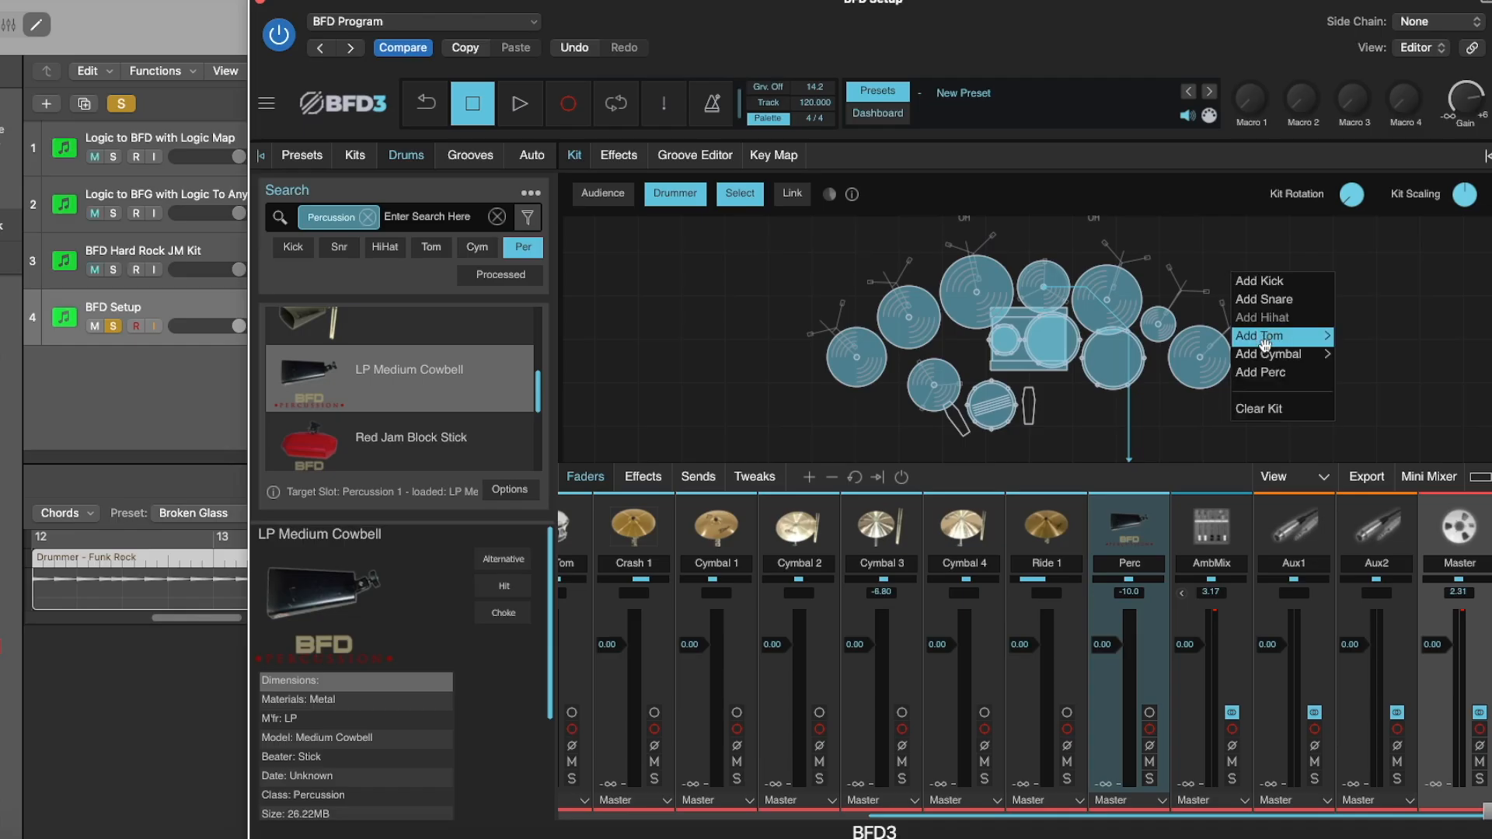
{"action": "left_click", "coordinate": [1263, 373]}
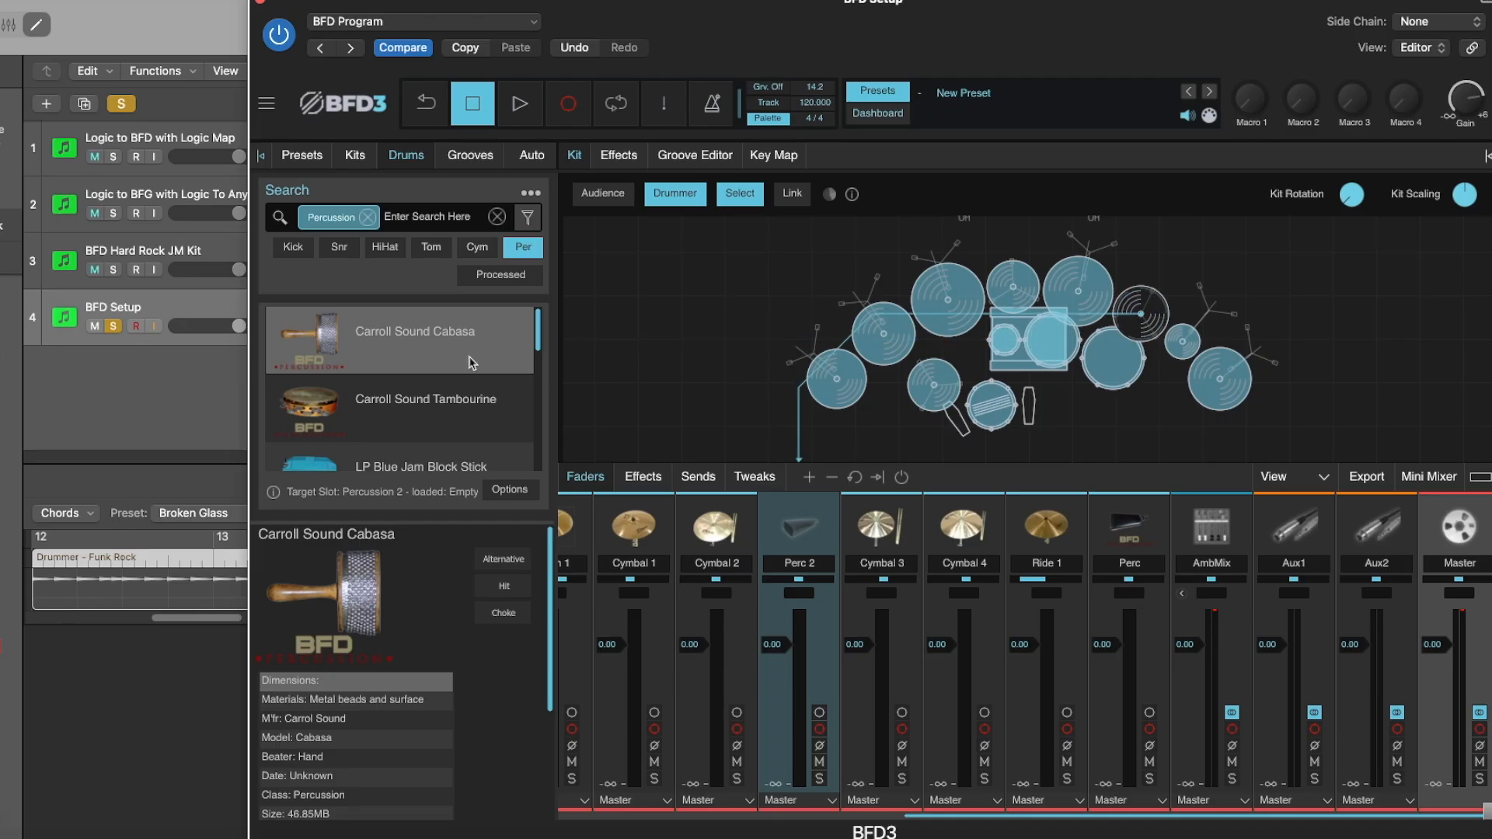
{"action": "double_click", "coordinate": [454, 407]}
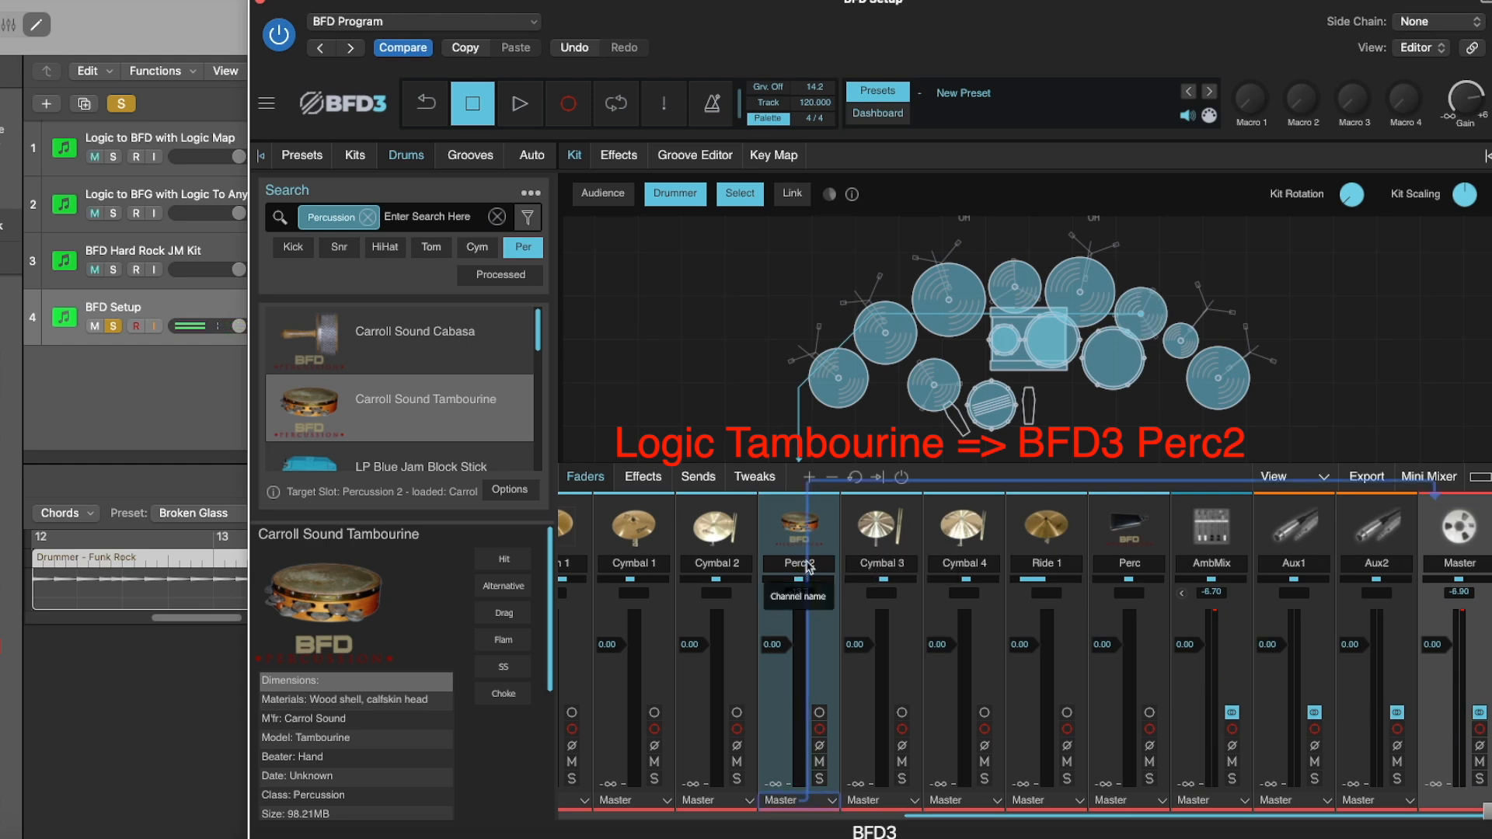
Add a third percussion slot, load the Carroll Sound Cabasa into it and audition it.
{"action": "right_click", "coordinate": [1230, 270]}
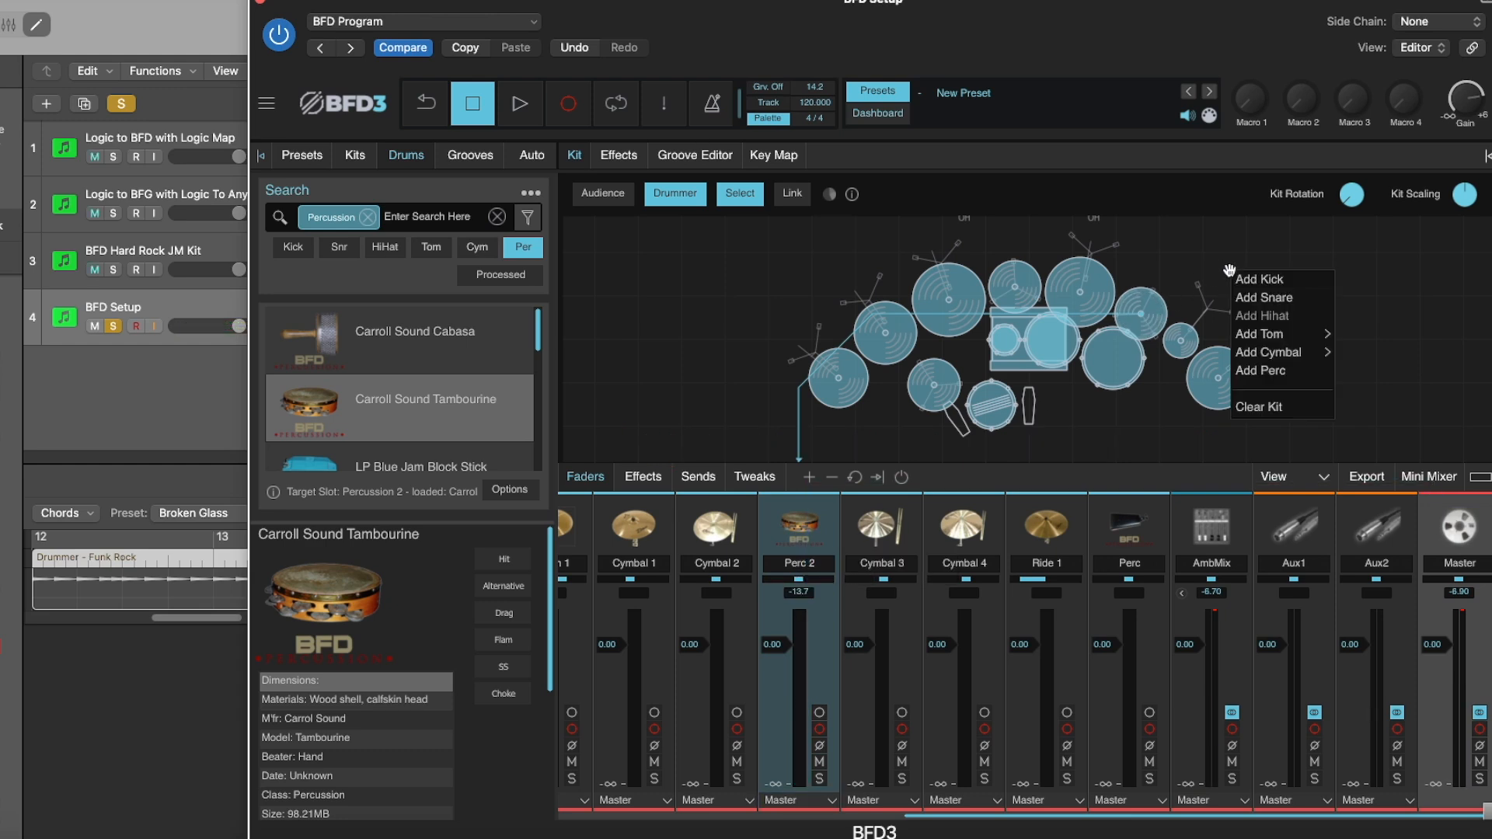
{"action": "left_click", "coordinate": [1259, 372]}
{"action": "left_click_drag", "start_coordinate": [539, 322], "coordinate": [538, 324]}
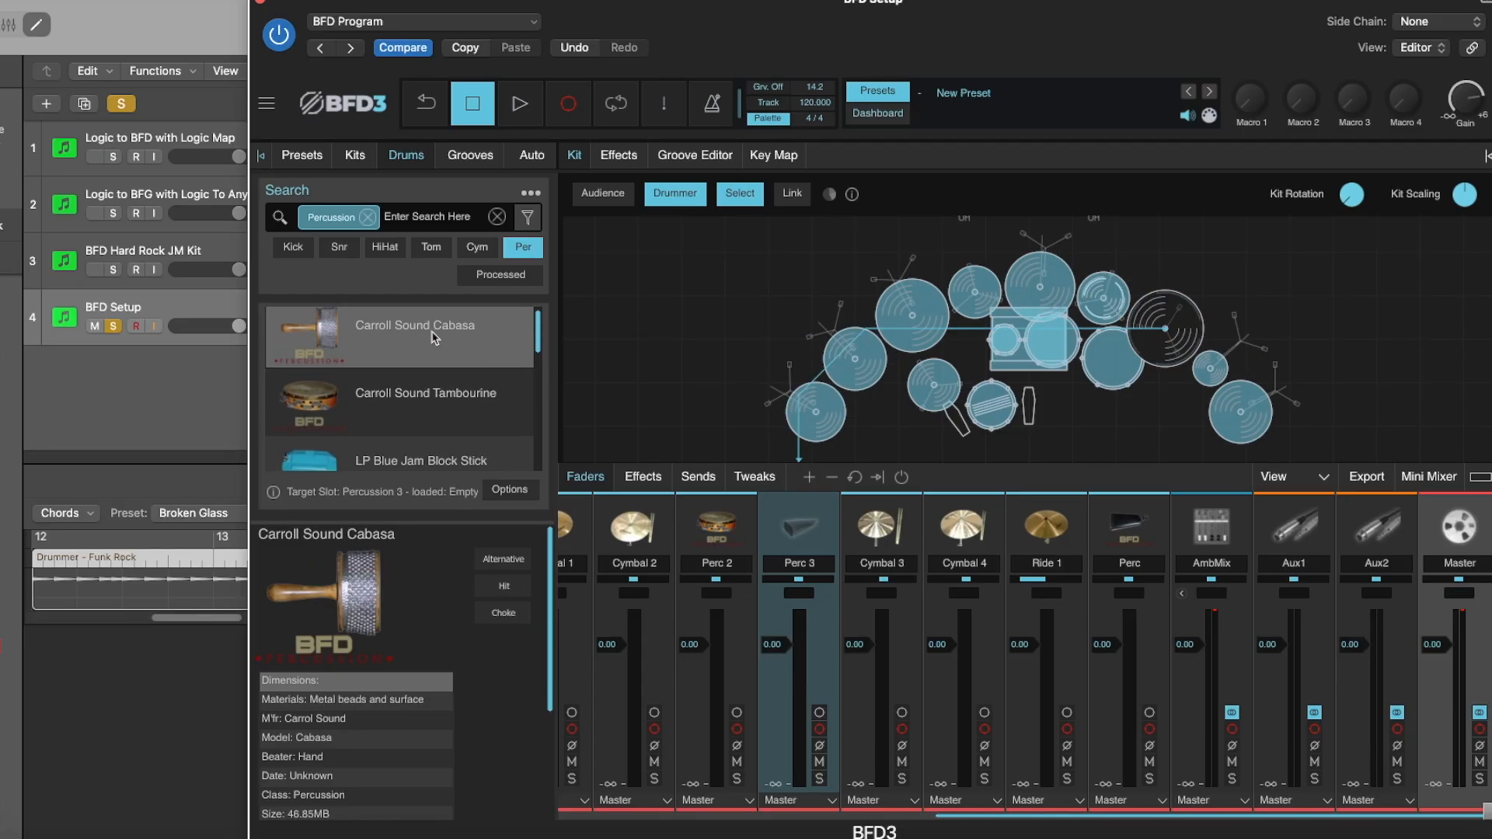
{"action": "double_click", "coordinate": [434, 338]}
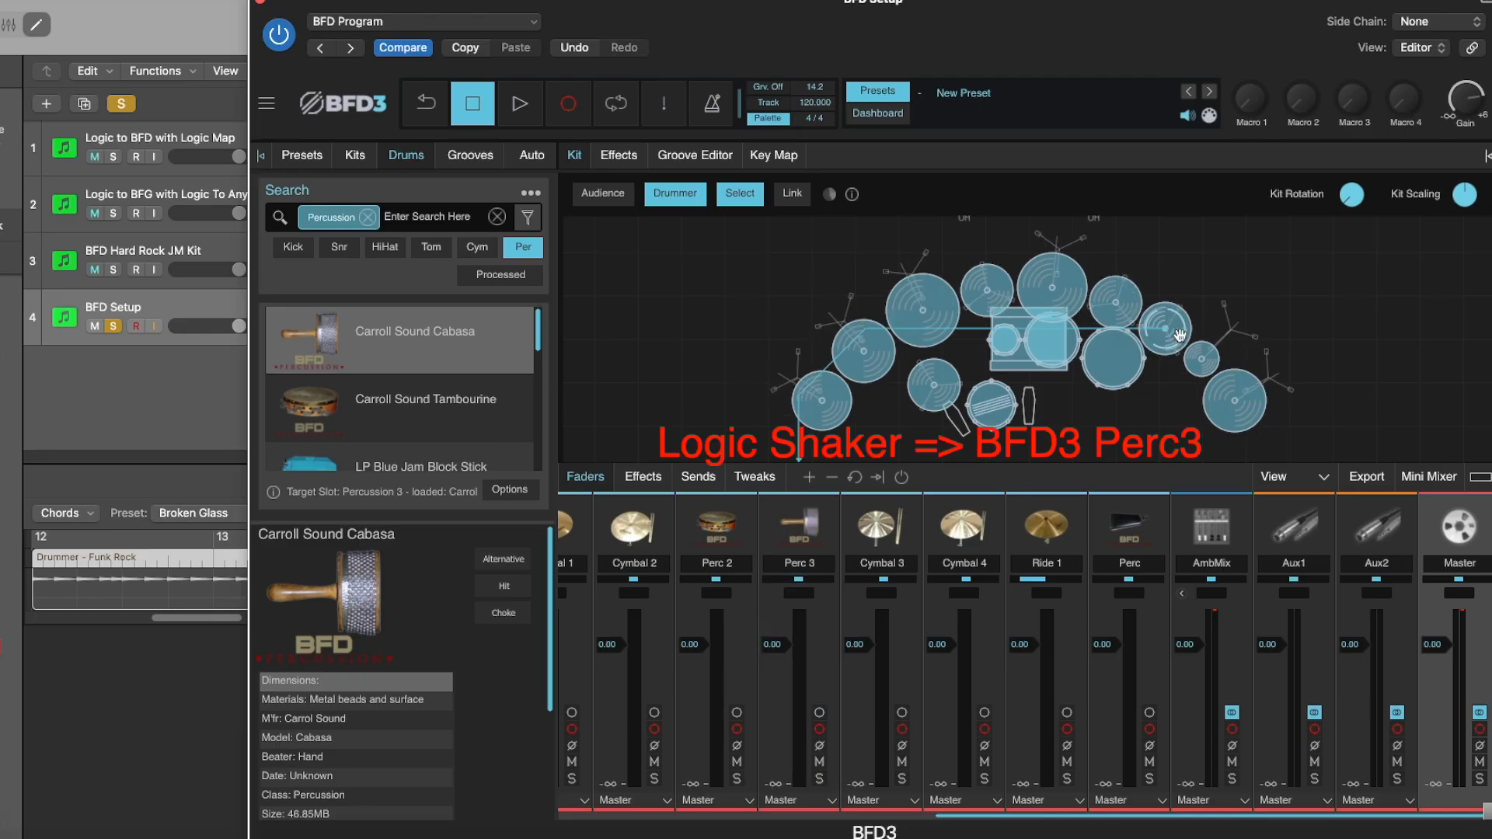
{"action": "left_click", "coordinate": [1167, 330]}
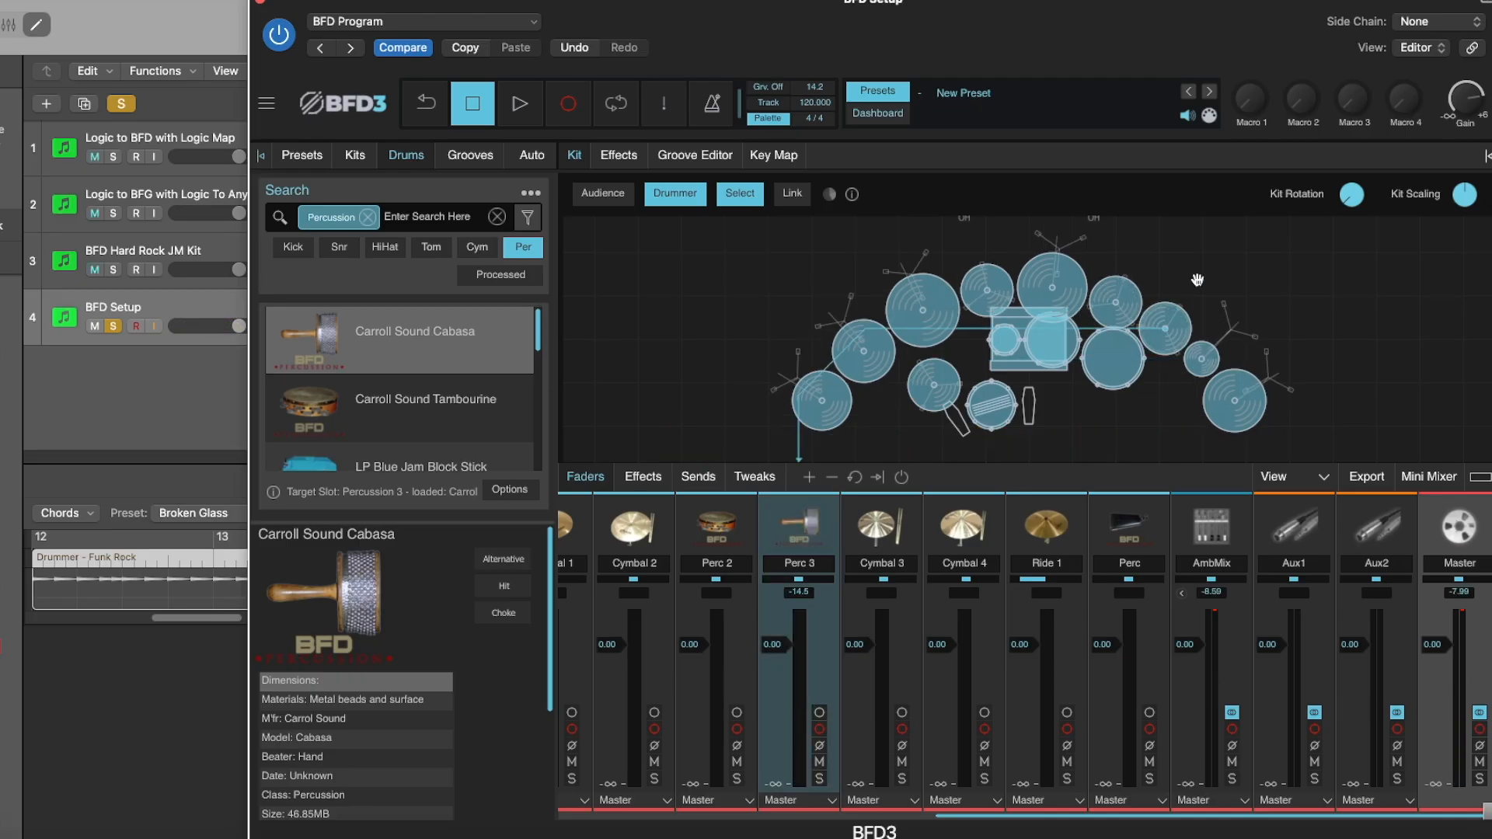
Add a fourth percussion slot to the kit, load a hand clap into it and audition it.
{"action": "right_click", "coordinate": [1196, 280]}
{"action": "left_click", "coordinate": [1235, 378]}
{"action": "left_click_drag", "start_coordinate": [537, 330], "coordinate": [537, 426]}
{"action": "left_click", "coordinate": [393, 381]}
{"action": "left_click_drag", "start_coordinate": [392, 381], "coordinate": [1201, 354]}
{"action": "left_click", "coordinate": [1202, 353]}
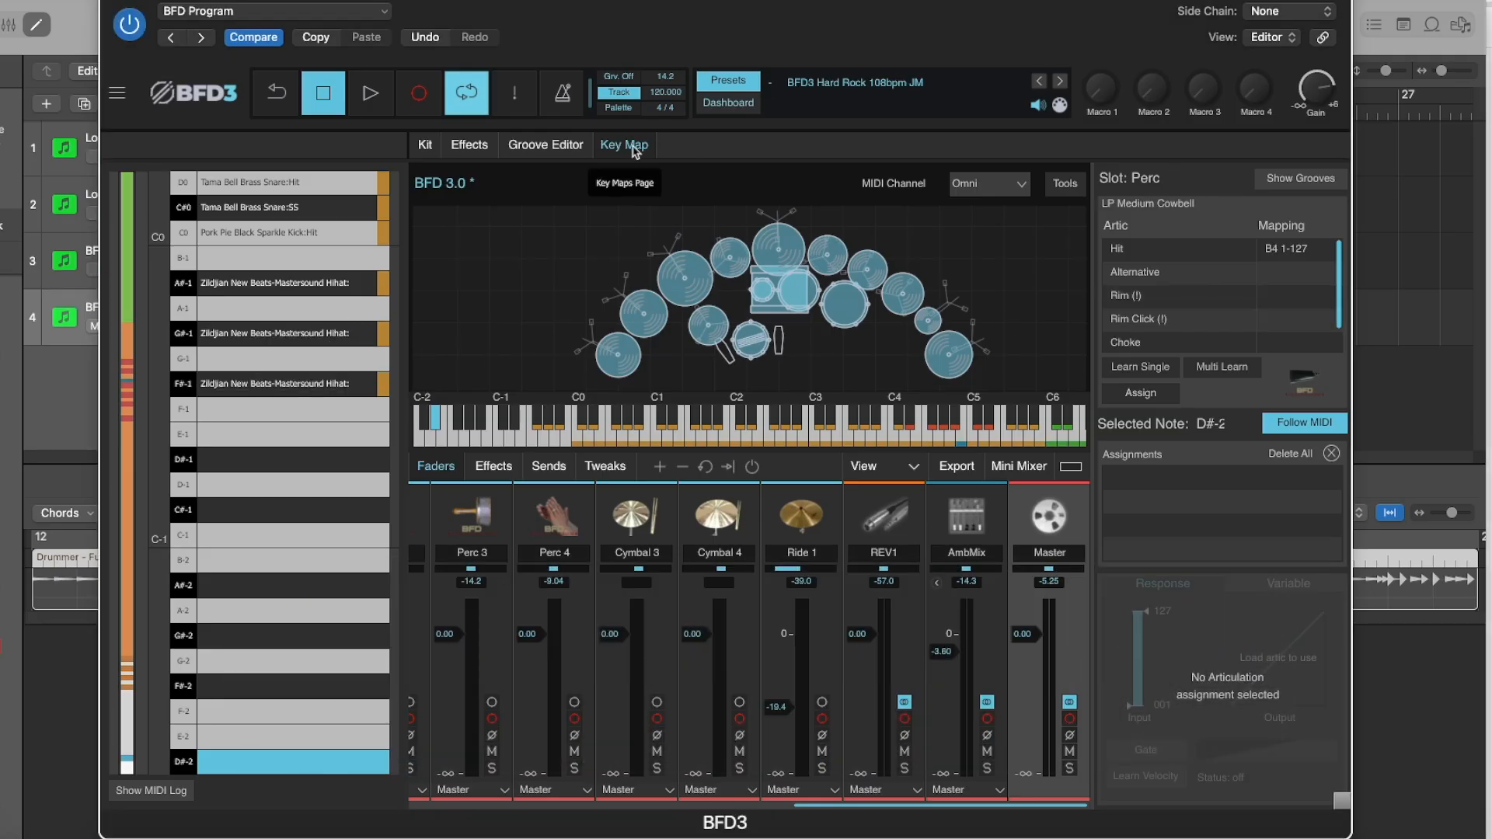
In the key map, audition the cowbell and check its Hit mapping and which articulations it has loaded.
{"action": "left_click", "coordinate": [730, 260]}
{"action": "left_click", "coordinate": [730, 261]}
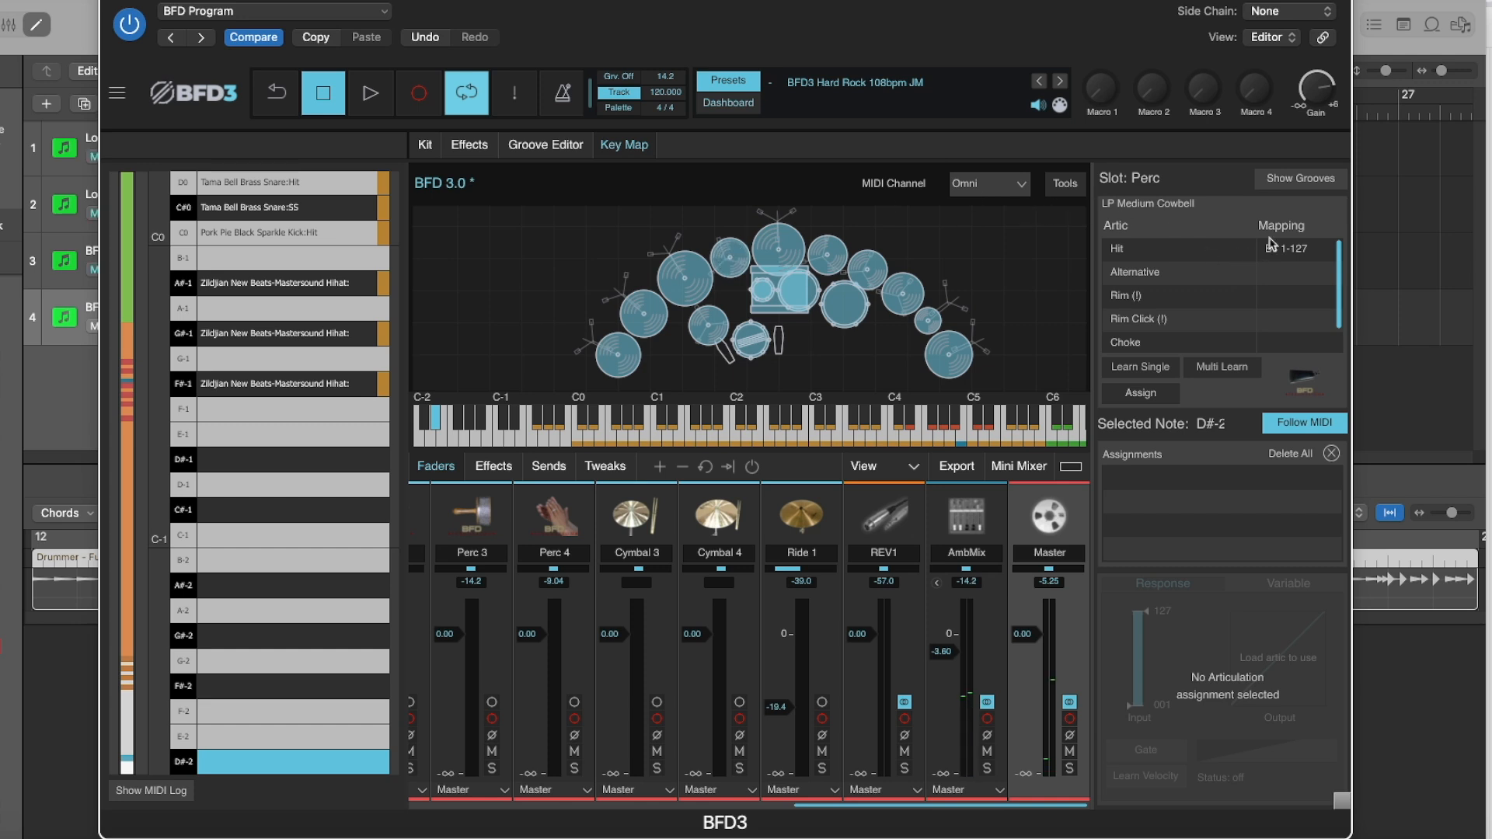
{"action": "left_click", "coordinate": [1131, 254]}
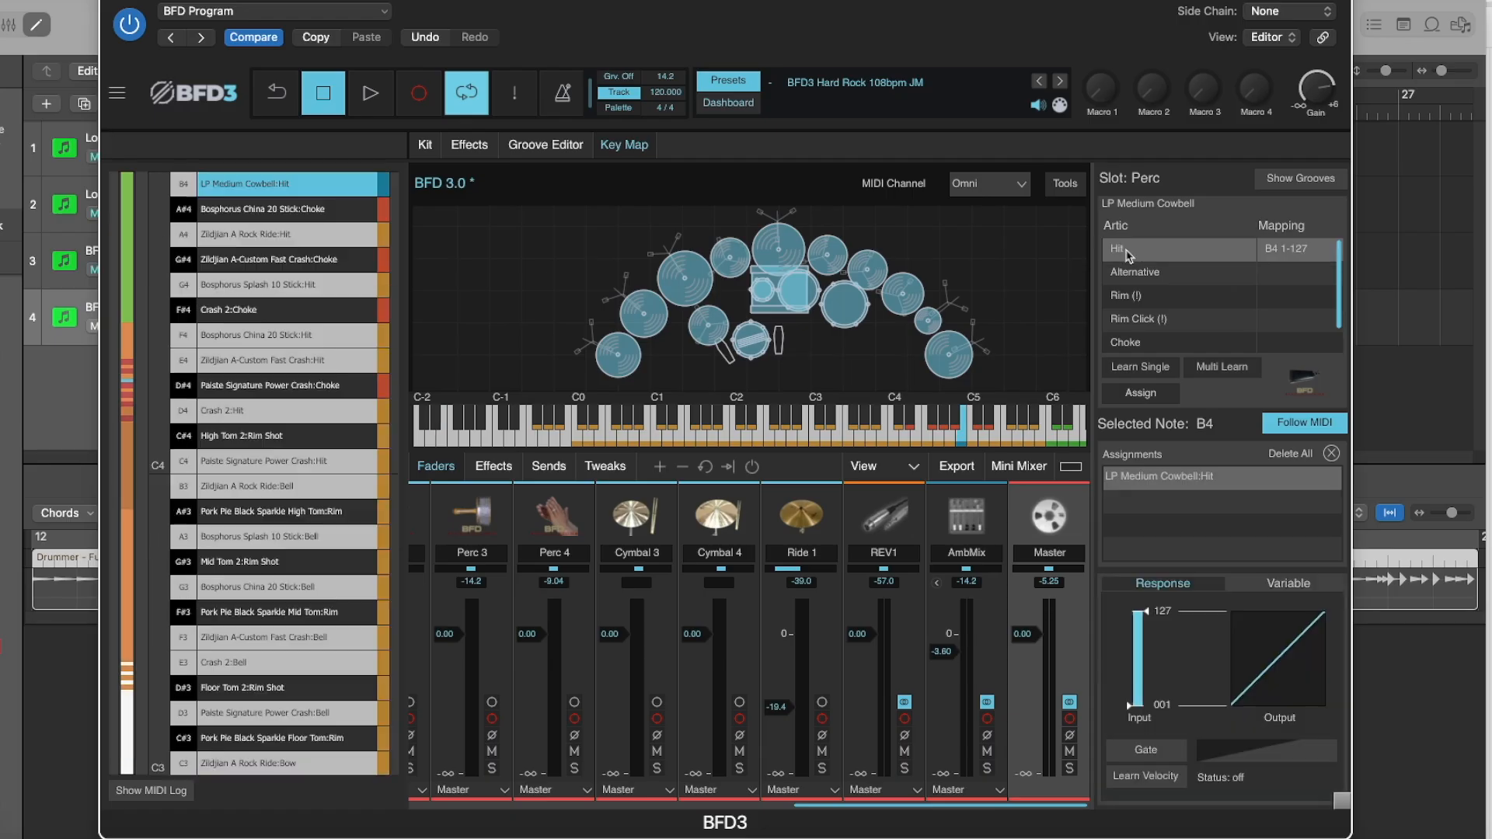
{"action": "left_click", "coordinate": [735, 262]}
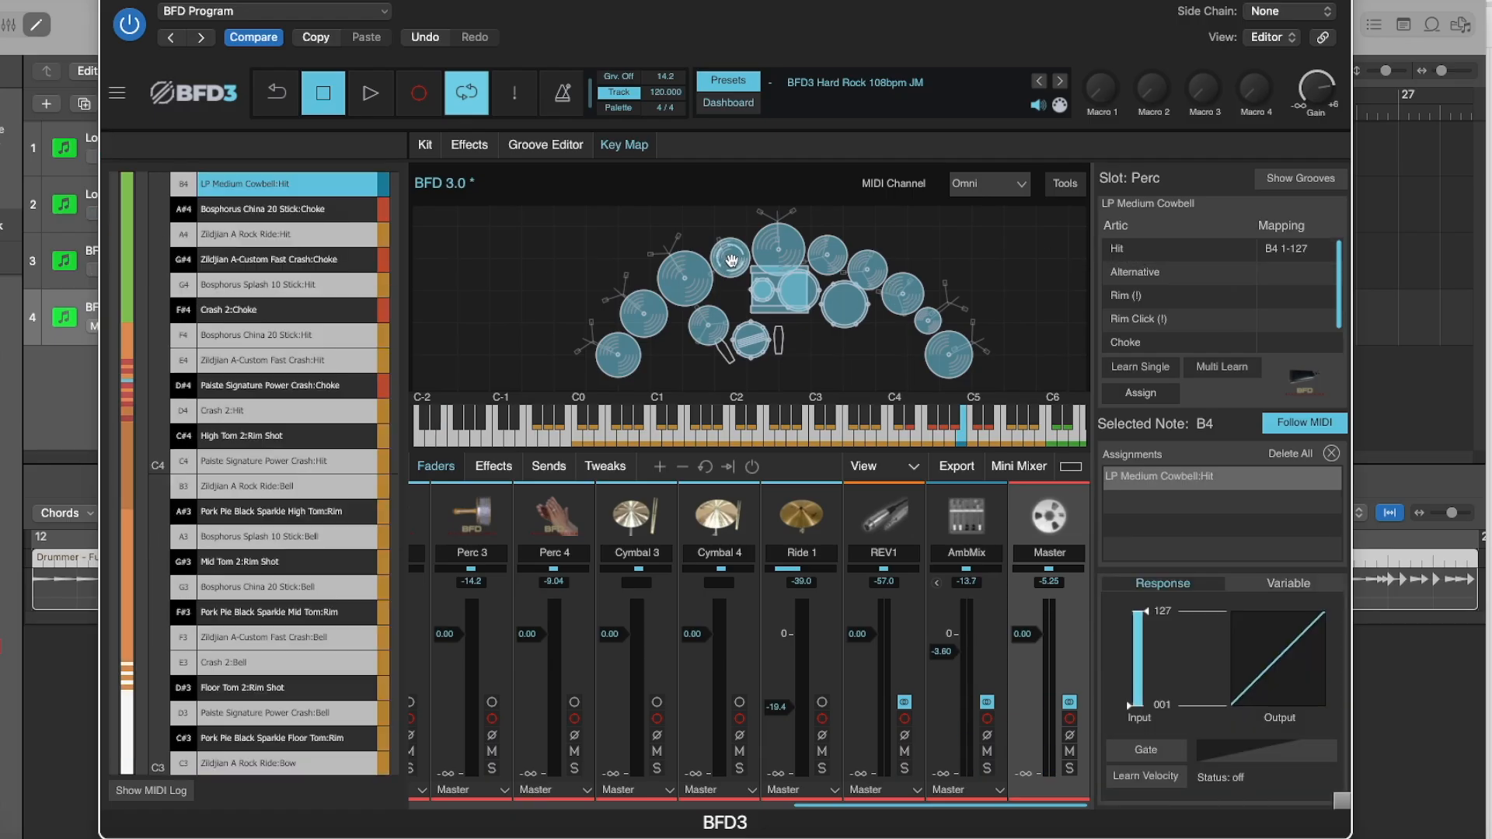
{"action": "right_click", "coordinate": [734, 262]}
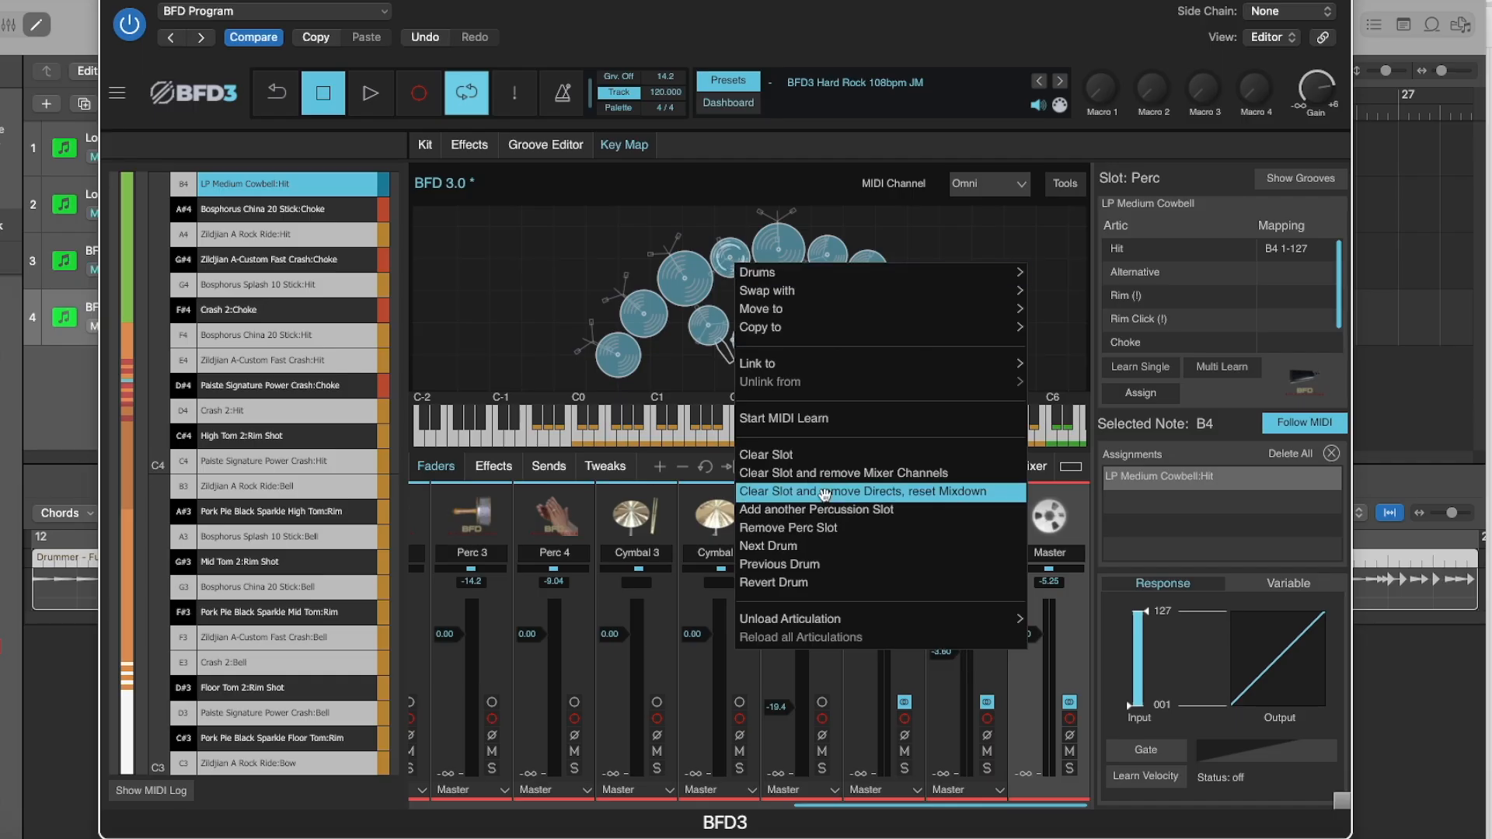
{"action": "mouse_move", "coordinate": [787, 620]}
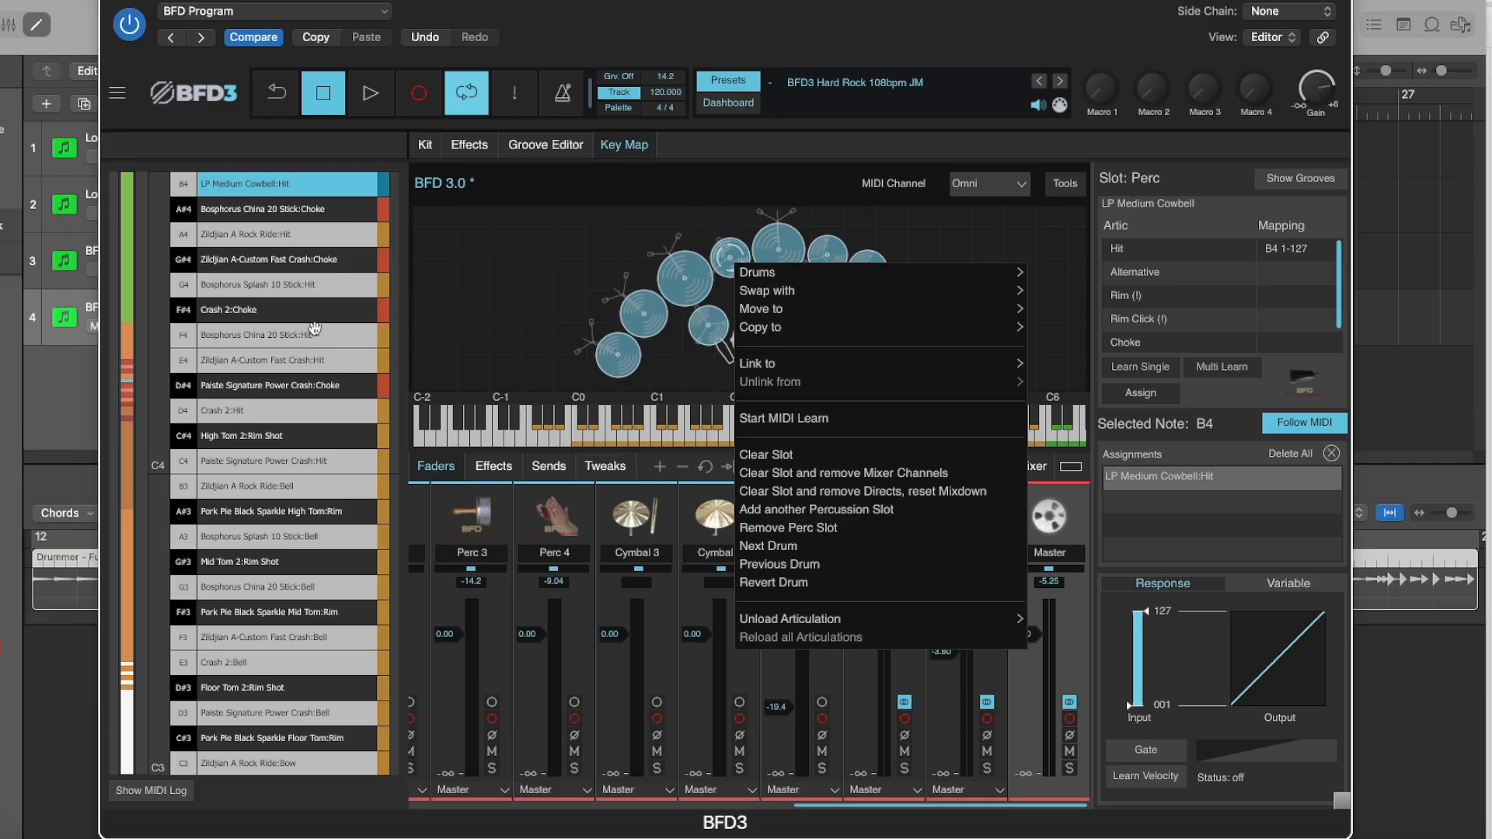
Assign the LP Medium Cowbell's Alternative articulation to the empty note C-2 in the key map.
{"action": "left_click", "coordinate": [314, 263]}
{"action": "scroll", "coordinate": [360, 269], "scroll_direction": "down", "scroll_amount": 3}
{"action": "scroll", "coordinate": [360, 270], "scroll_direction": "up", "scroll_amount": 10}
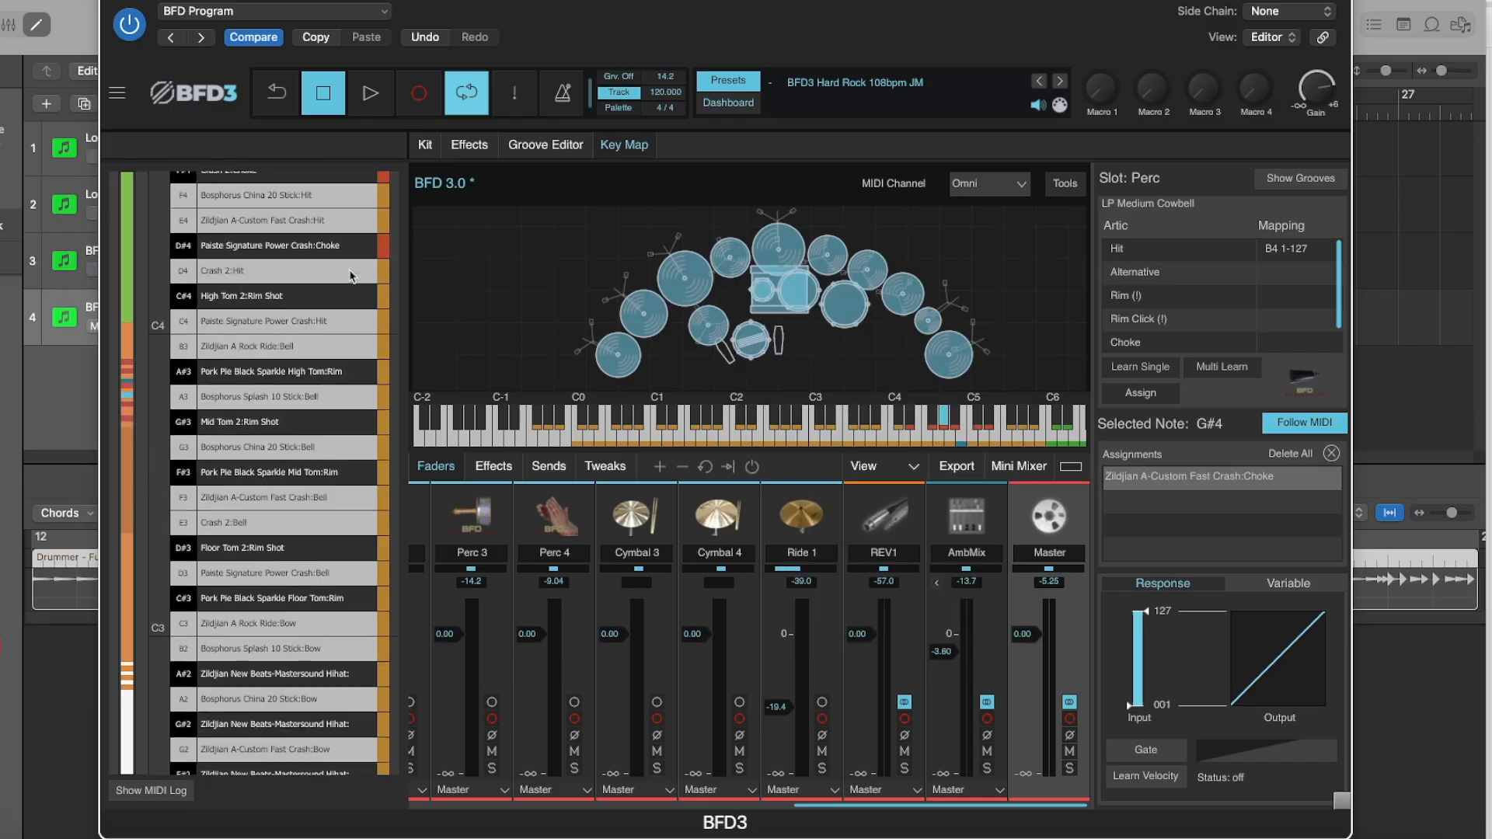
{"action": "scroll", "coordinate": [317, 326], "scroll_direction": "down", "scroll_amount": 7}
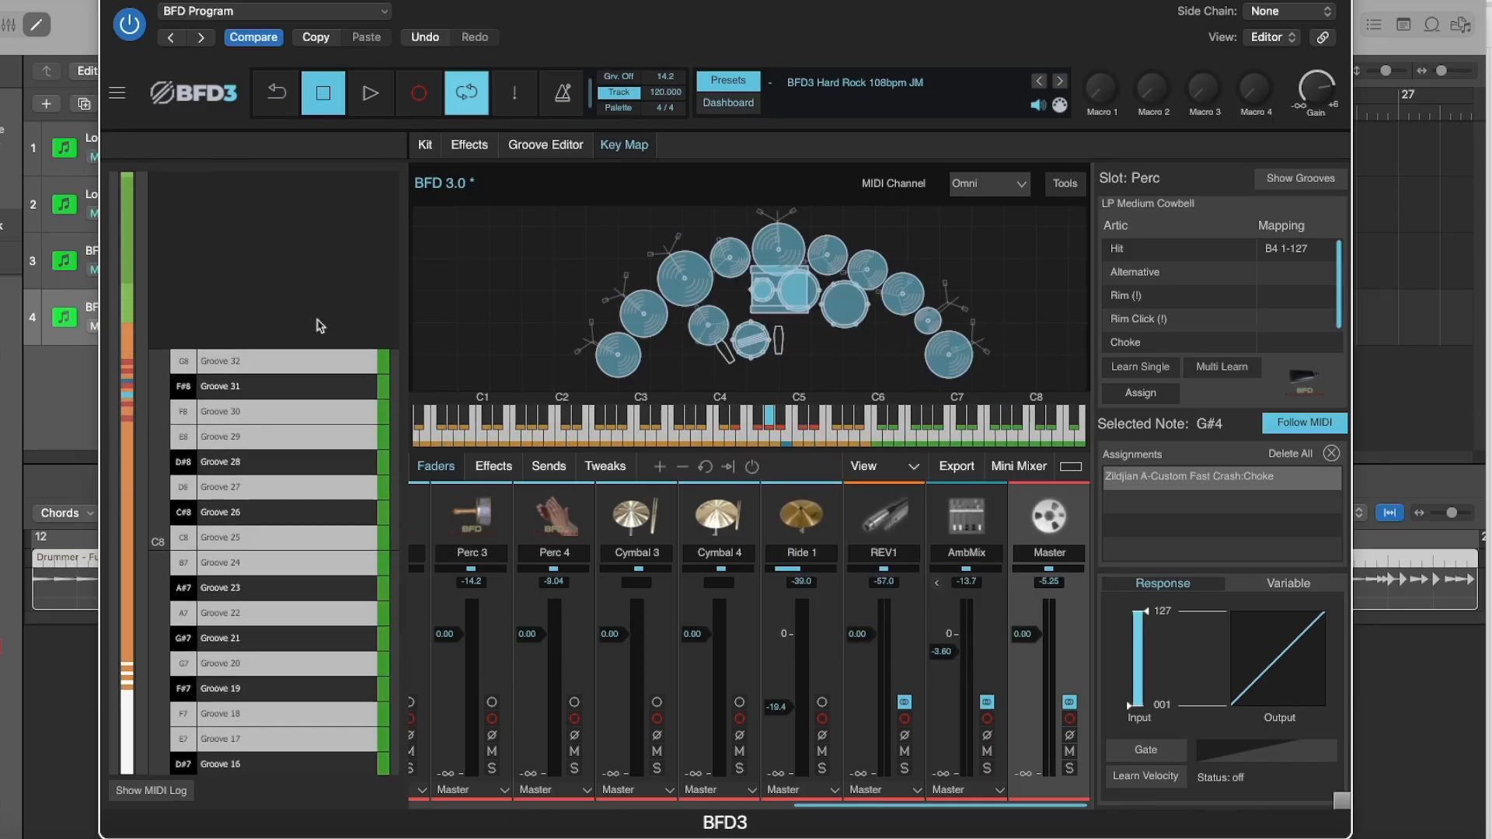
{"action": "scroll", "coordinate": [314, 323], "scroll_direction": "down", "scroll_amount": 15}
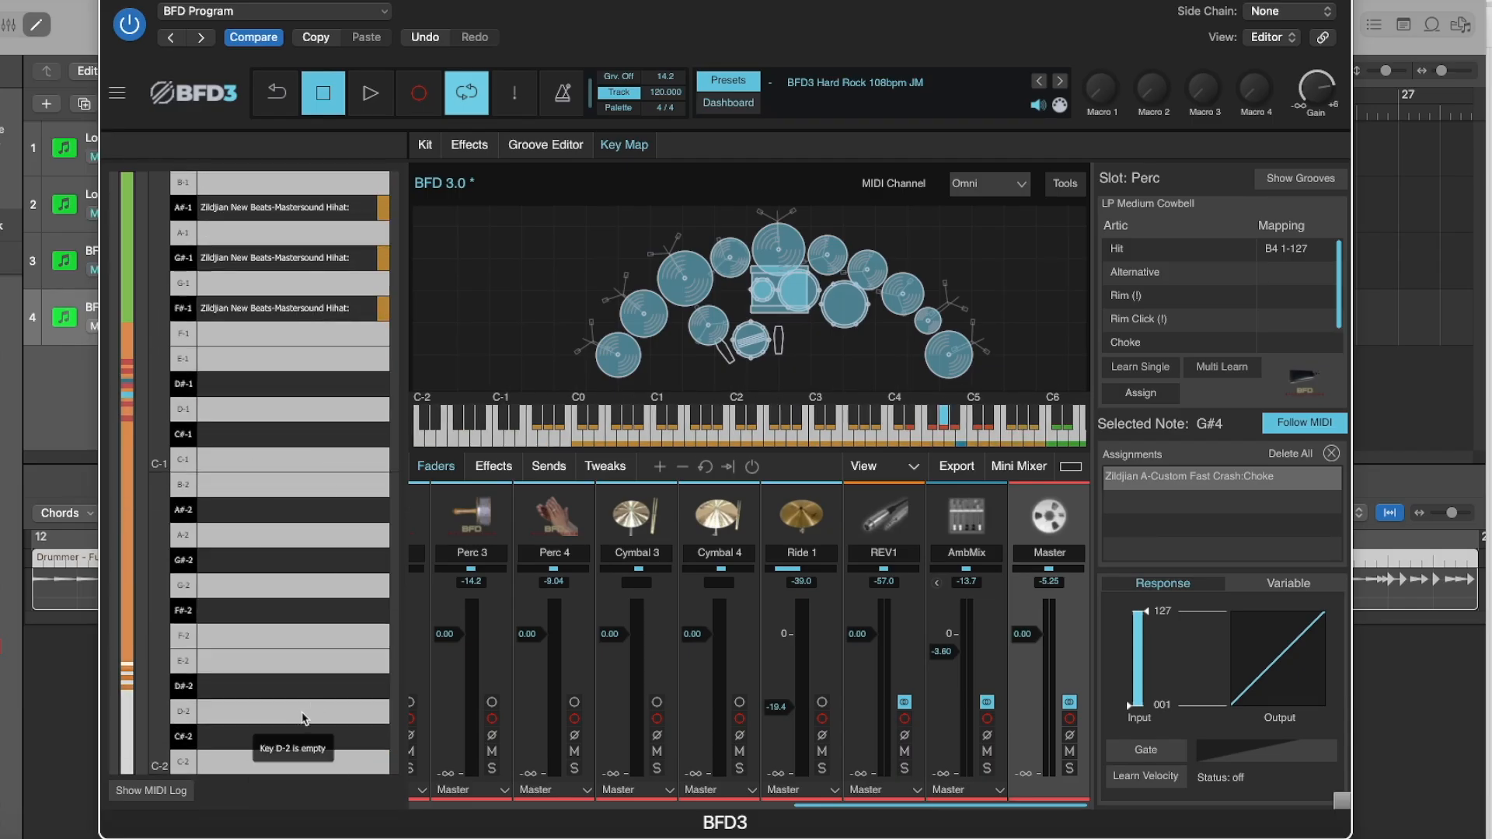
{"action": "left_click", "coordinate": [239, 768]}
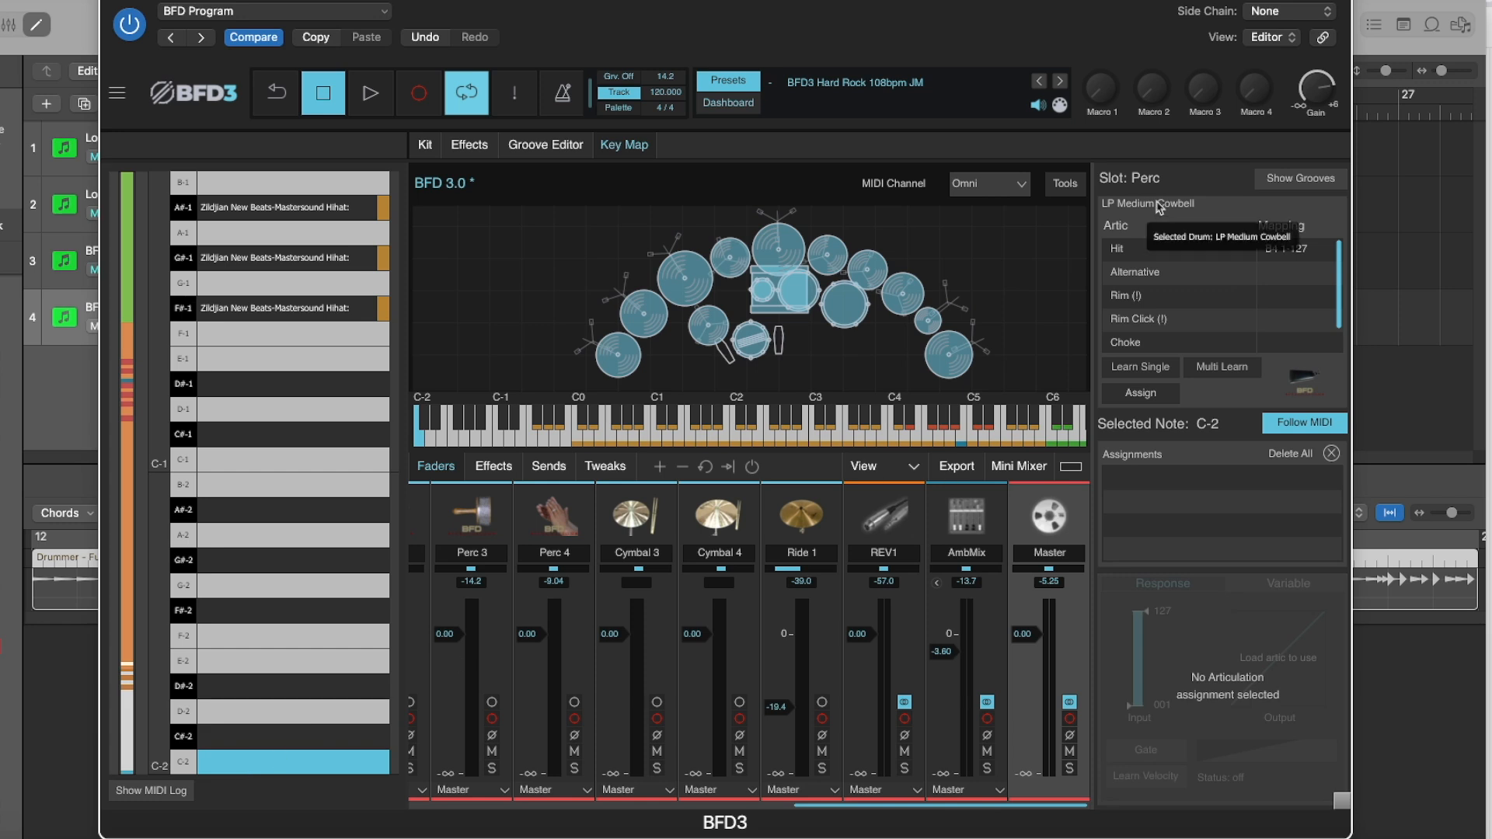
{"action": "left_click", "coordinate": [1147, 273]}
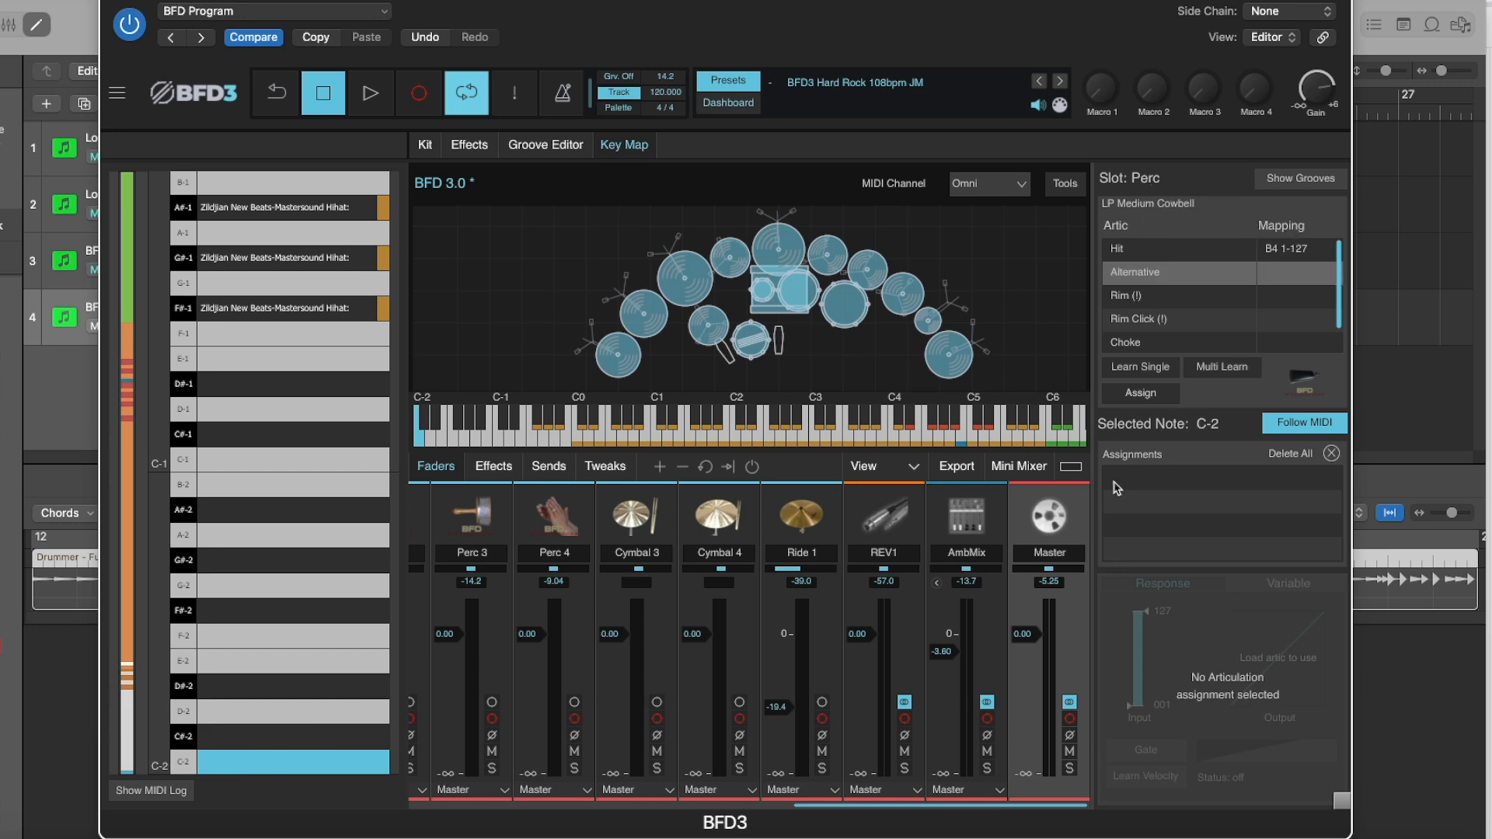
{"action": "left_click", "coordinate": [1139, 394]}
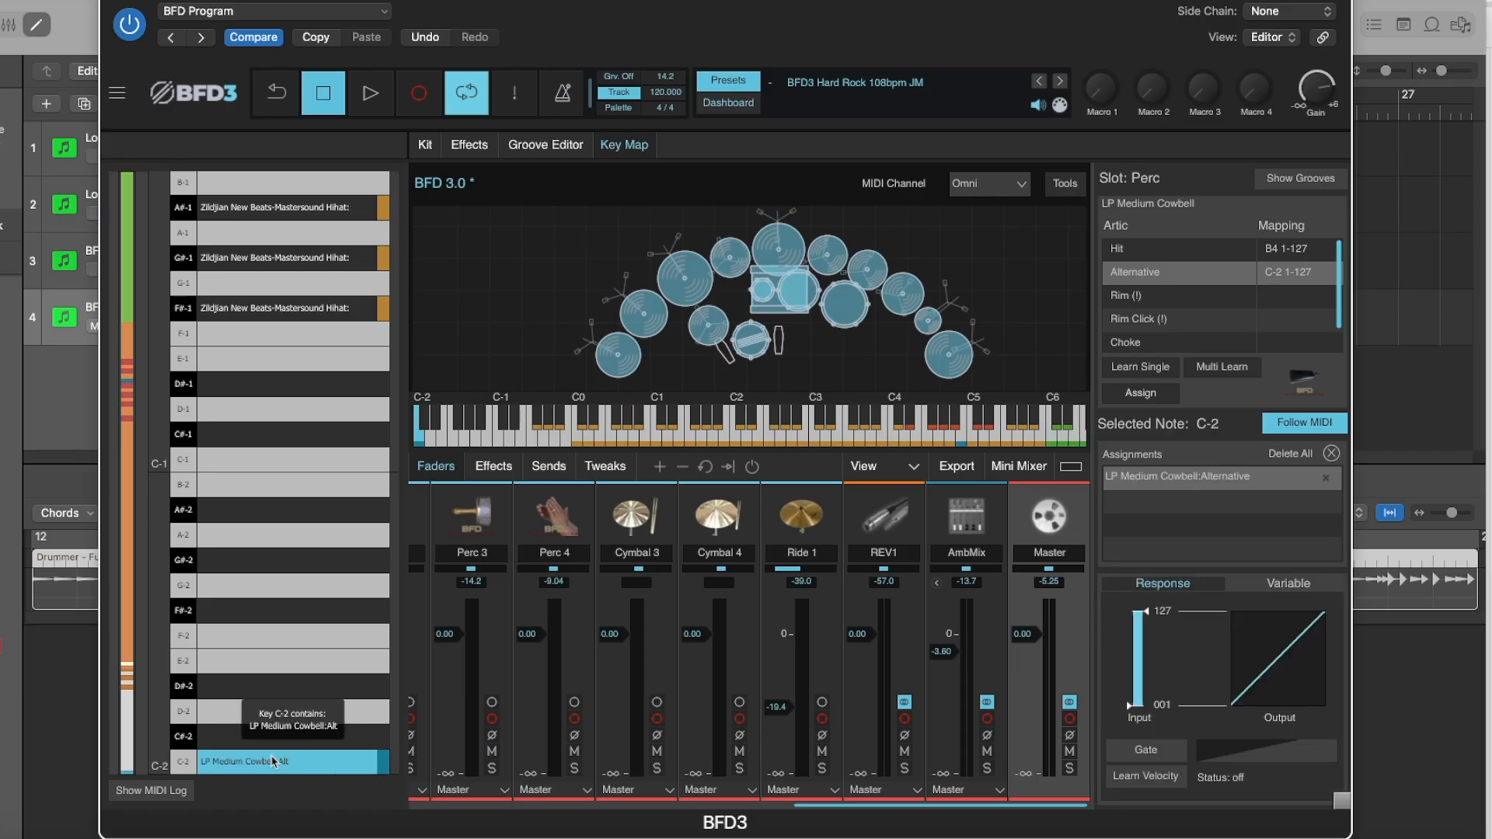
Check the Carroll Sound Tambourine's loaded articulations and assign its Alternative articulation to note D-2.
{"action": "left_click", "coordinate": [828, 255]}
{"action": "right_click", "coordinate": [829, 256]}
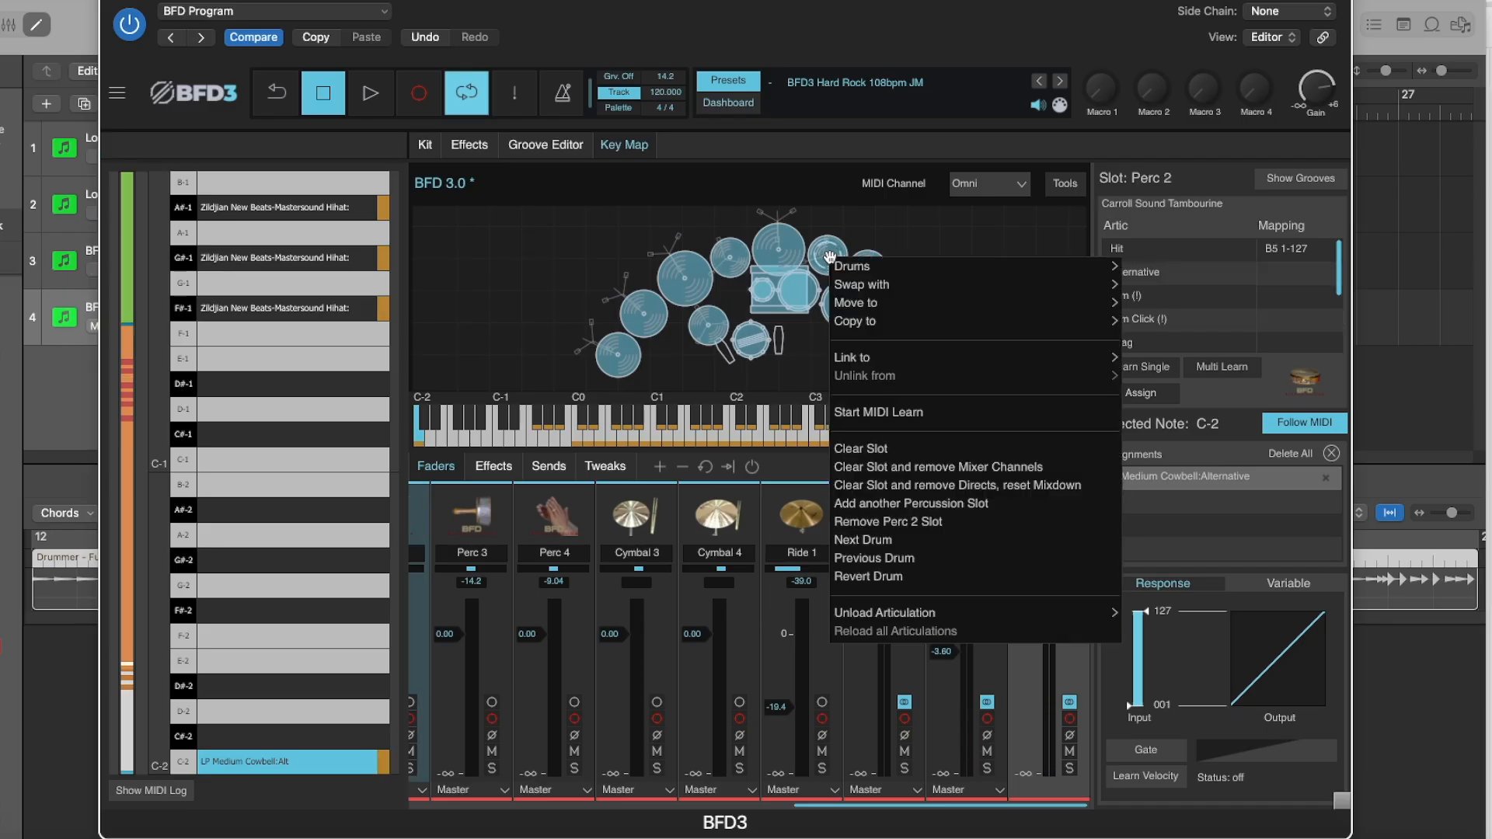
{"action": "mouse_move", "coordinate": [917, 620]}
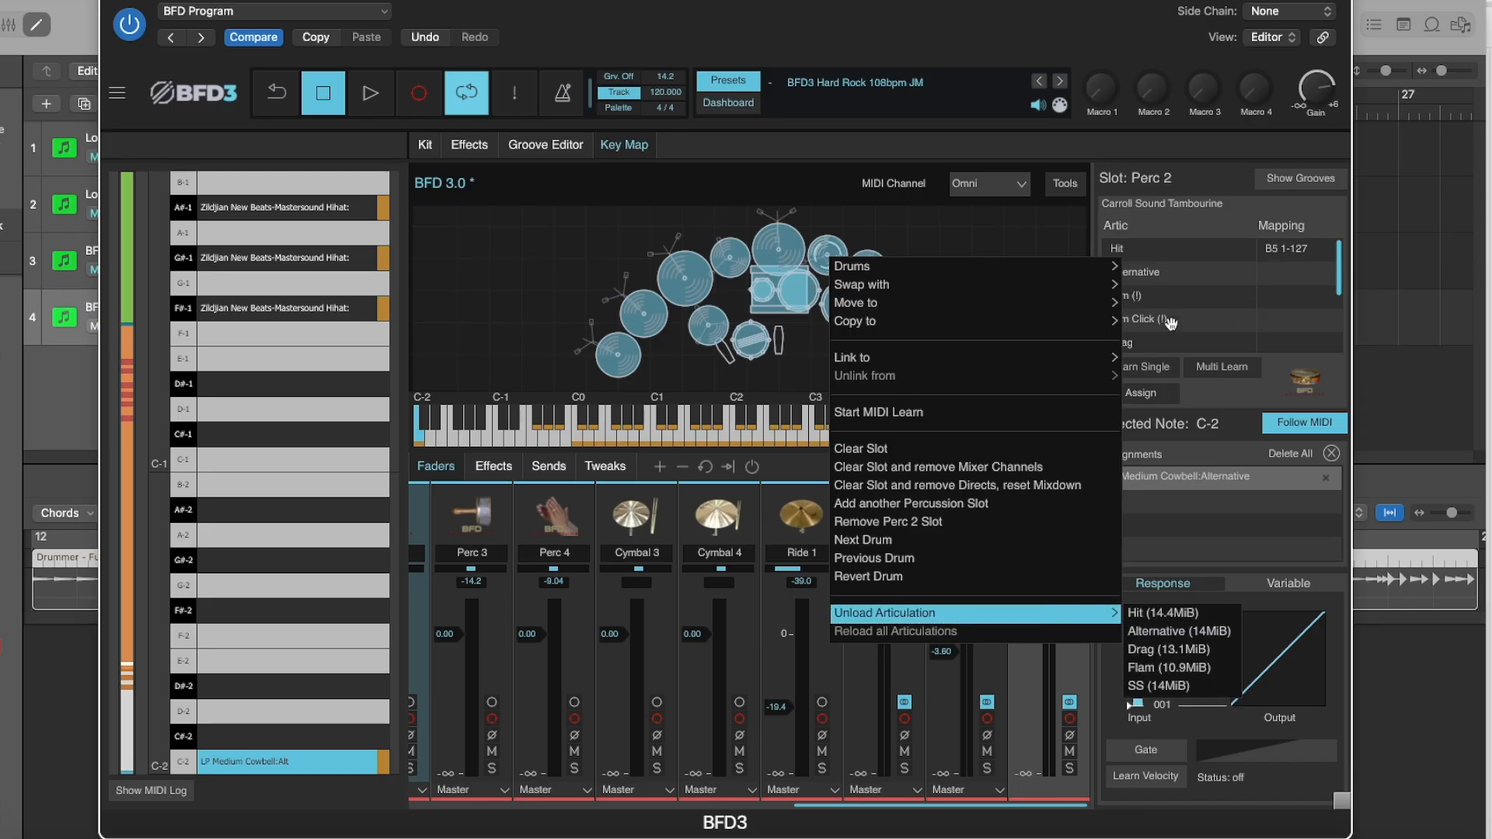
{"action": "left_click", "coordinate": [1157, 281]}
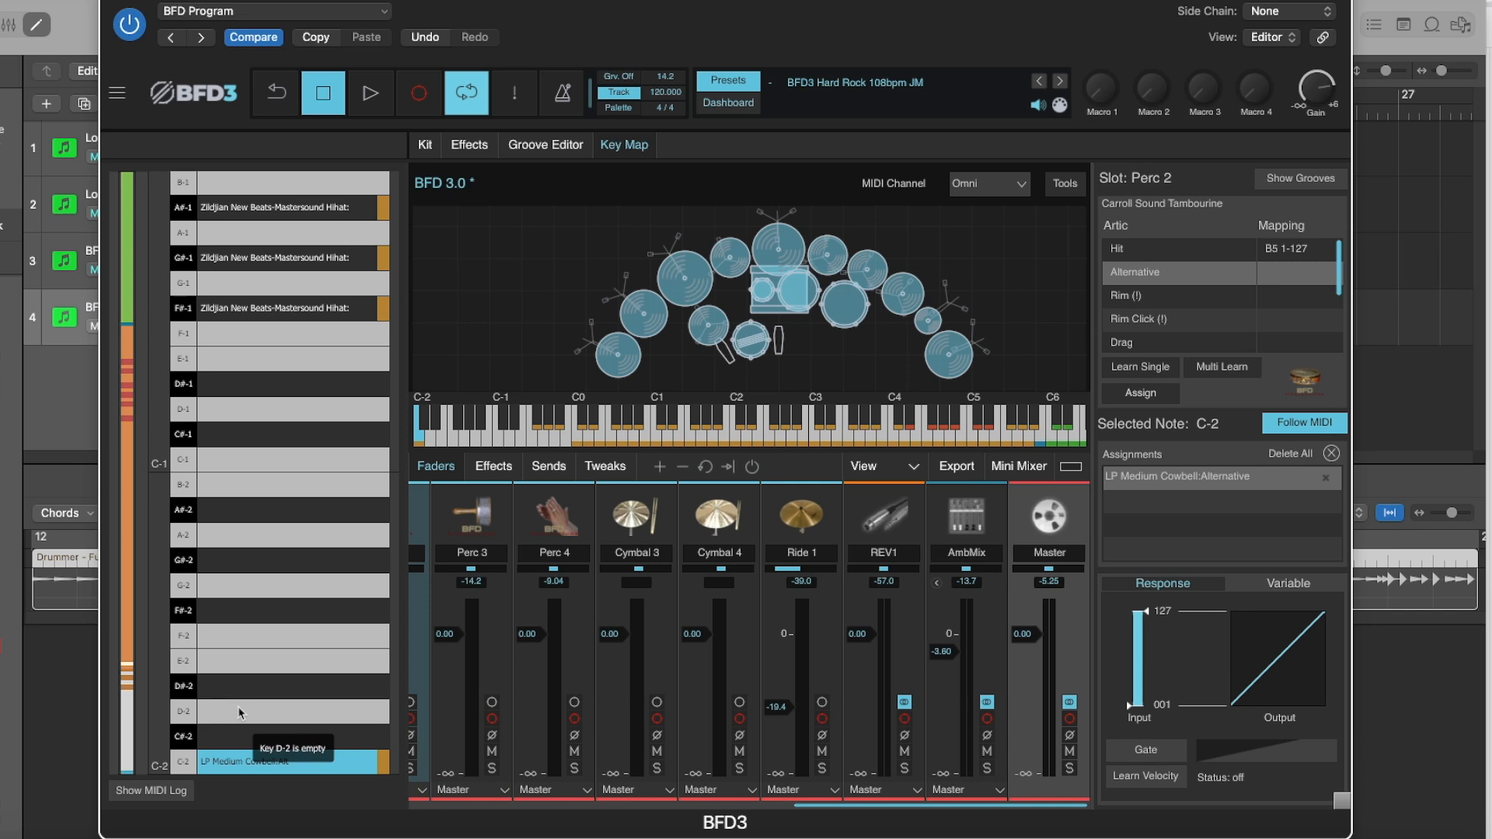
{"action": "left_click", "coordinate": [240, 712]}
{"action": "left_click", "coordinate": [1141, 393]}
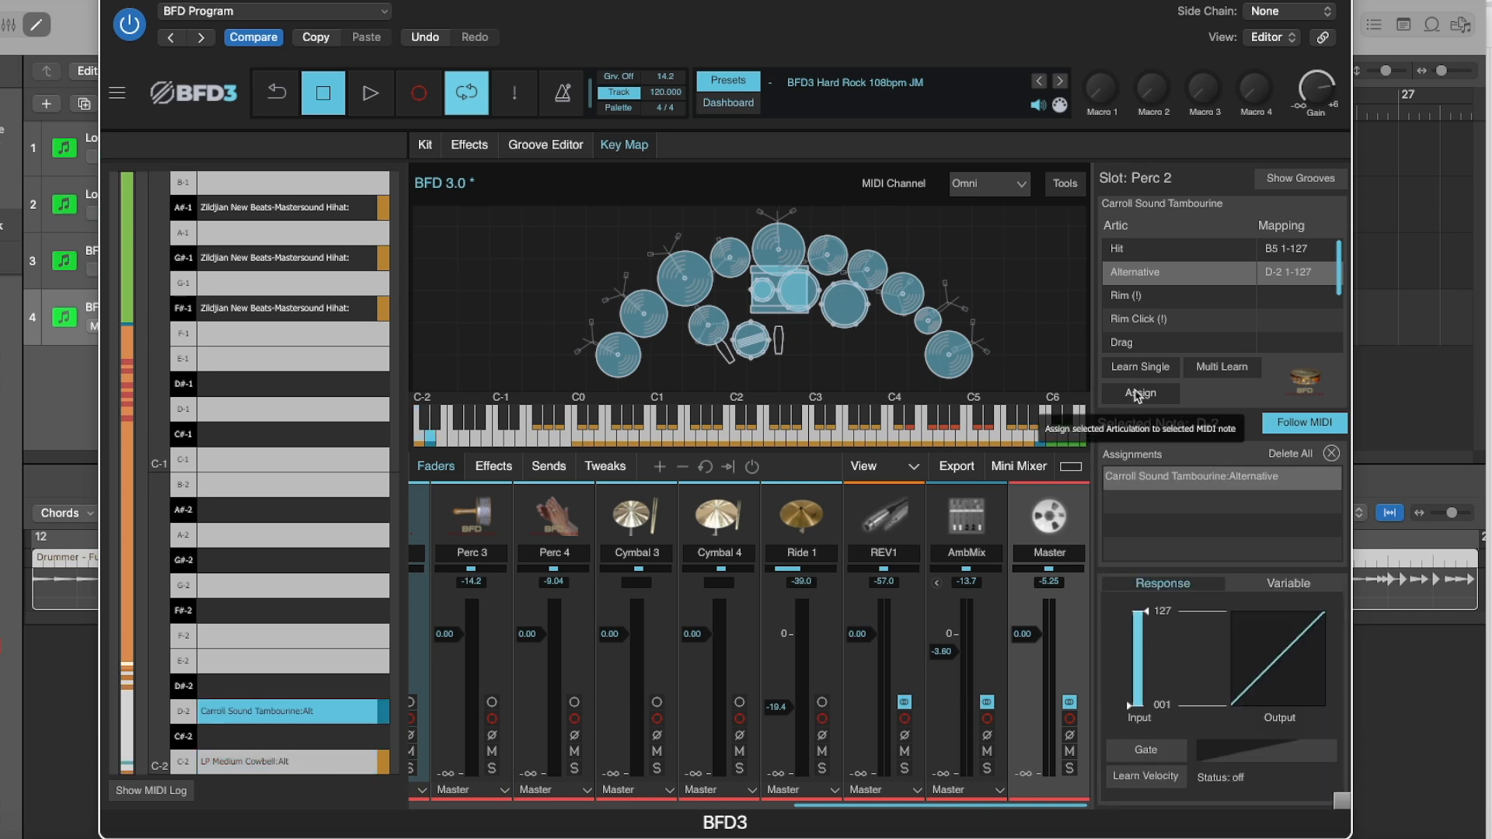
Check which articulations the Carroll Sound Tambourine has loaded and assign its Drag articulation to note D#-2.
{"action": "left_click", "coordinate": [237, 689]}
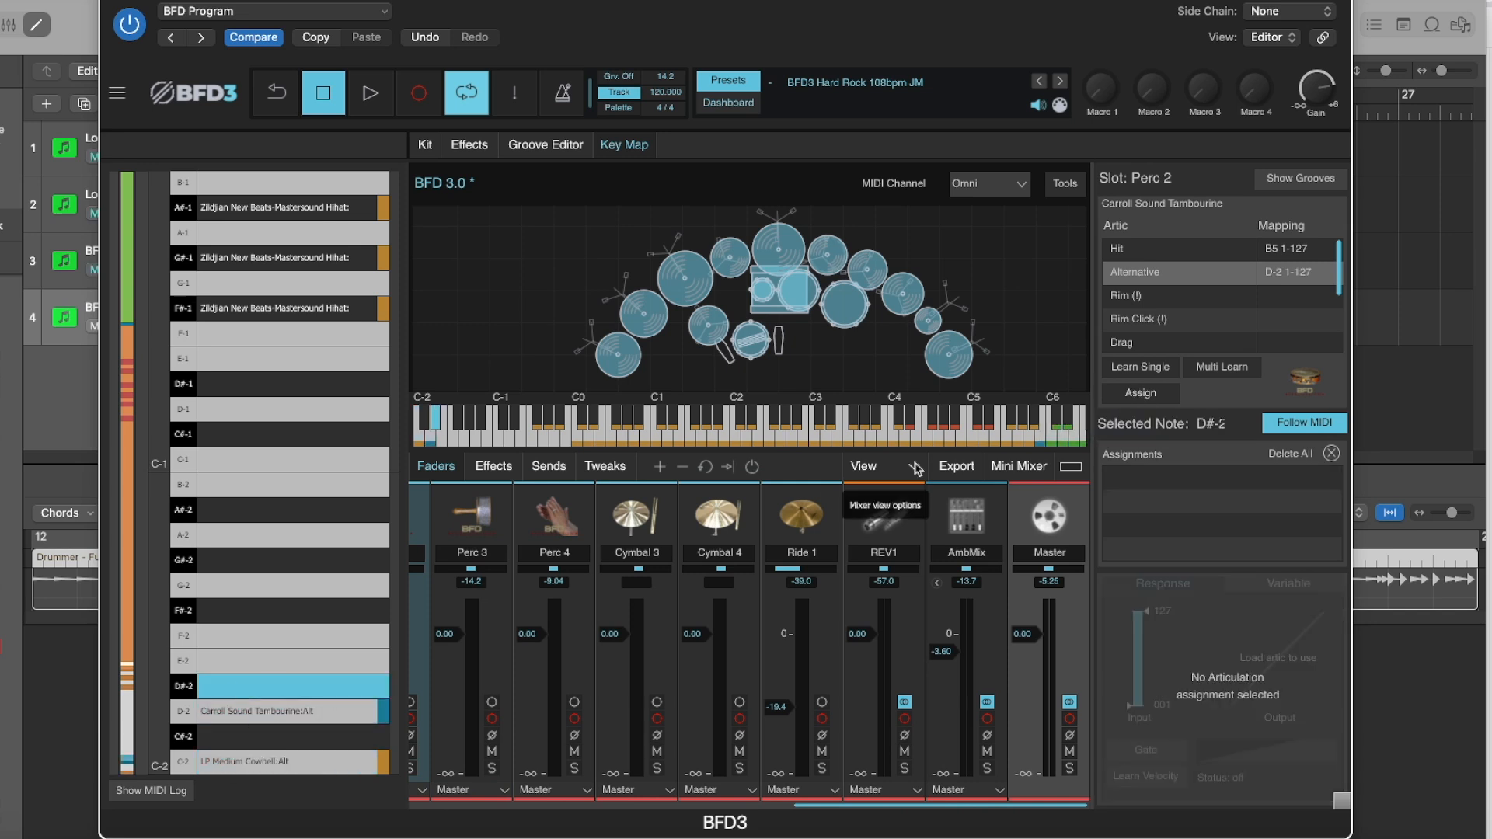
{"action": "right_click", "coordinate": [823, 266]}
{"action": "mouse_move", "coordinate": [1108, 627]}
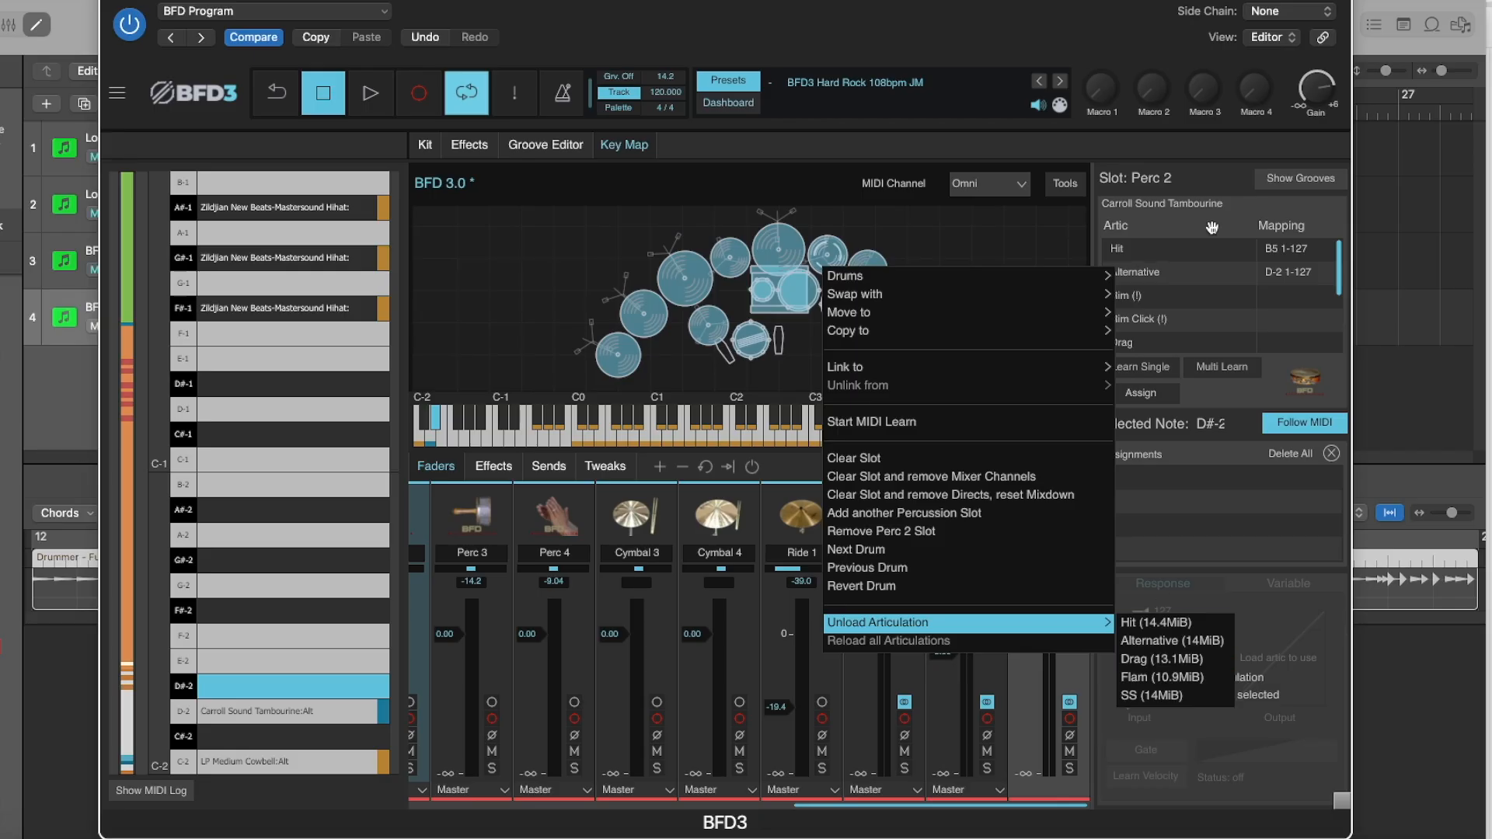
{"action": "left_click", "coordinate": [1135, 348]}
{"action": "left_click", "coordinate": [1139, 342]}
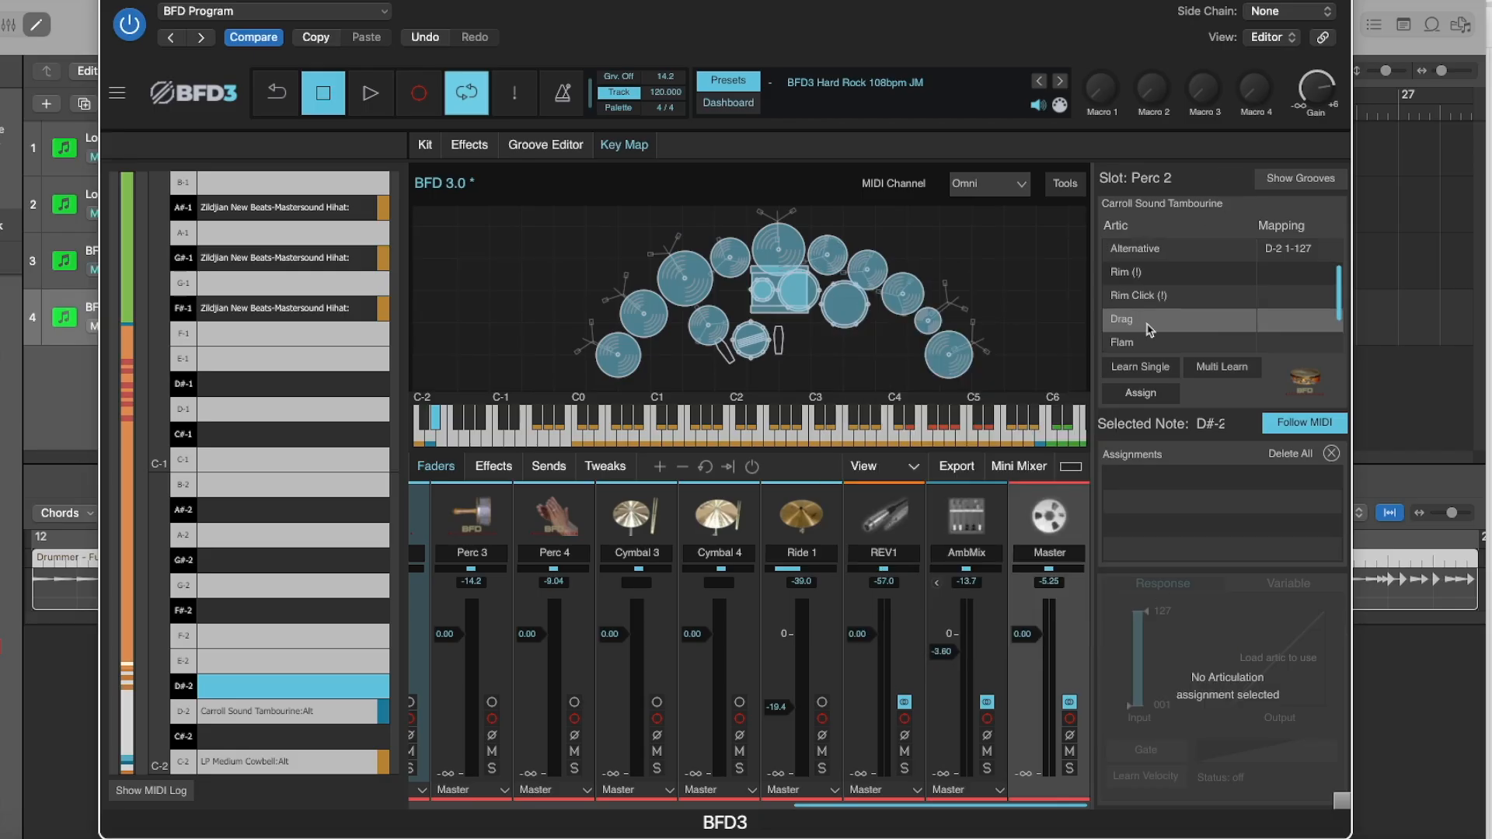
{"action": "left_click", "coordinate": [1134, 395]}
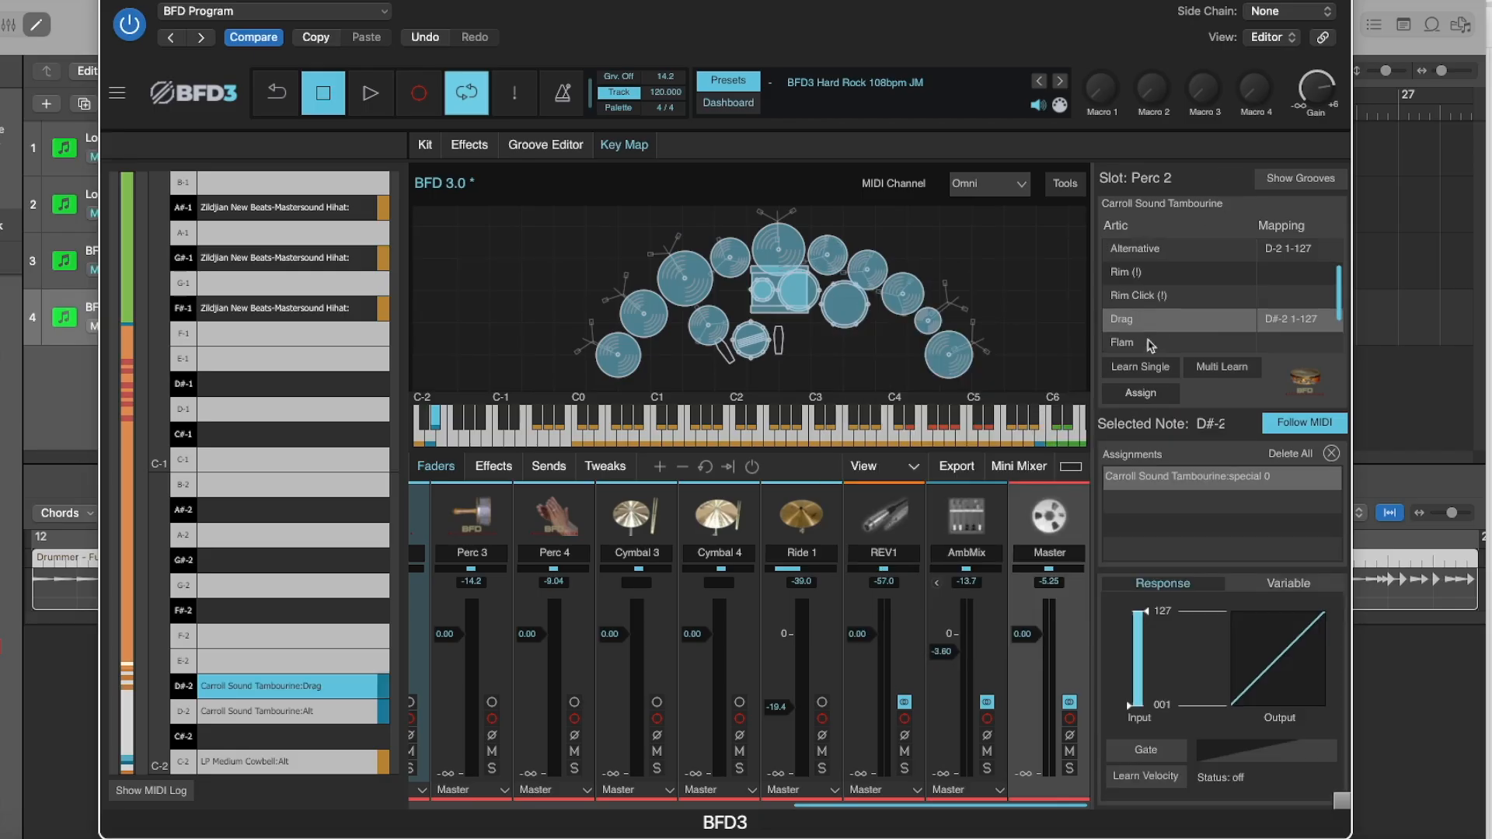
Assign the Carroll Sound Tambourine's Flam articulation to note E-2 and its SS articulation to note F-2.
{"action": "left_click", "coordinate": [249, 669]}
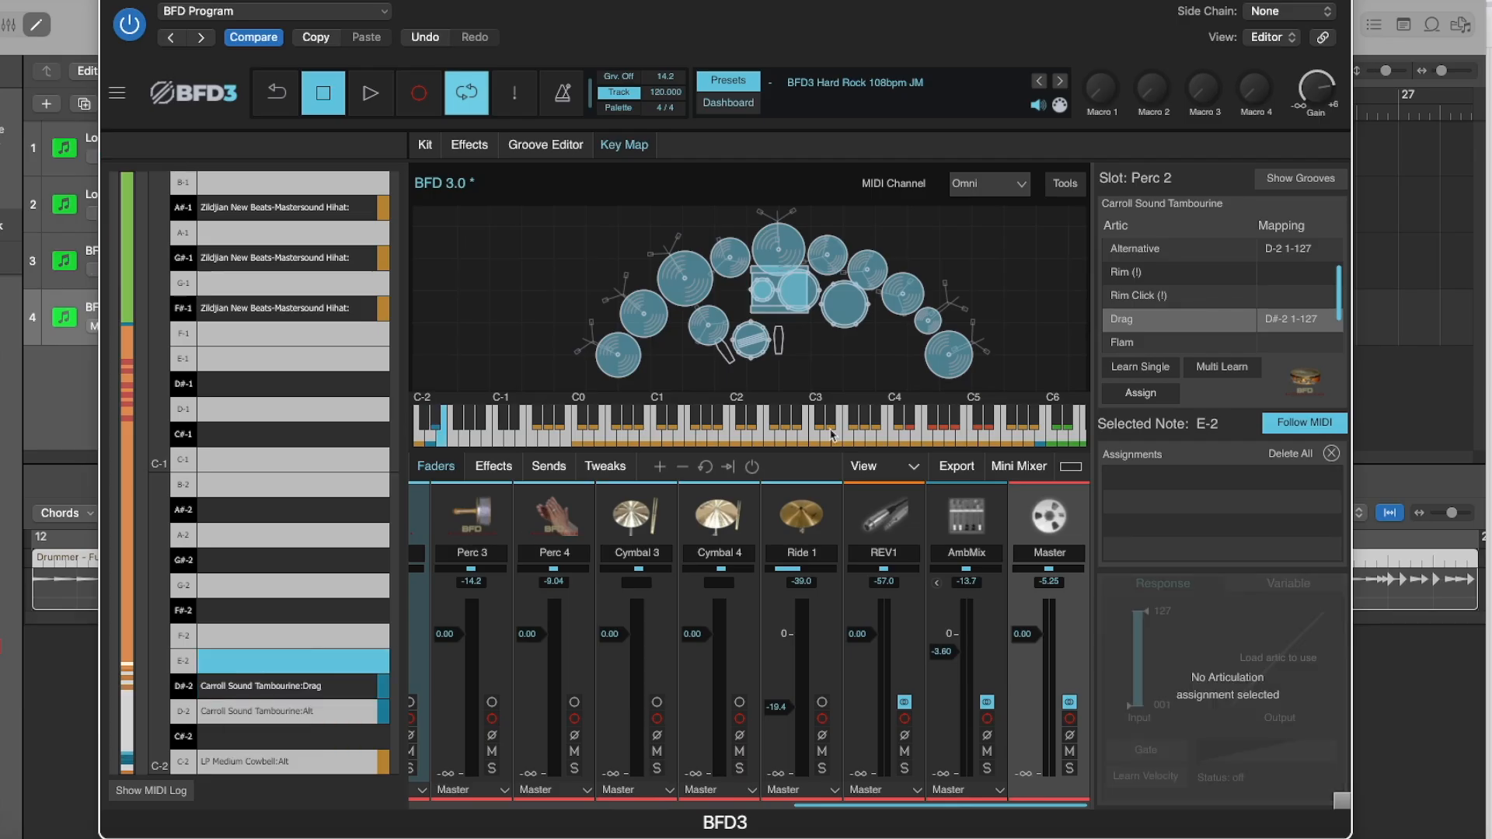
{"action": "left_click", "coordinate": [1128, 344]}
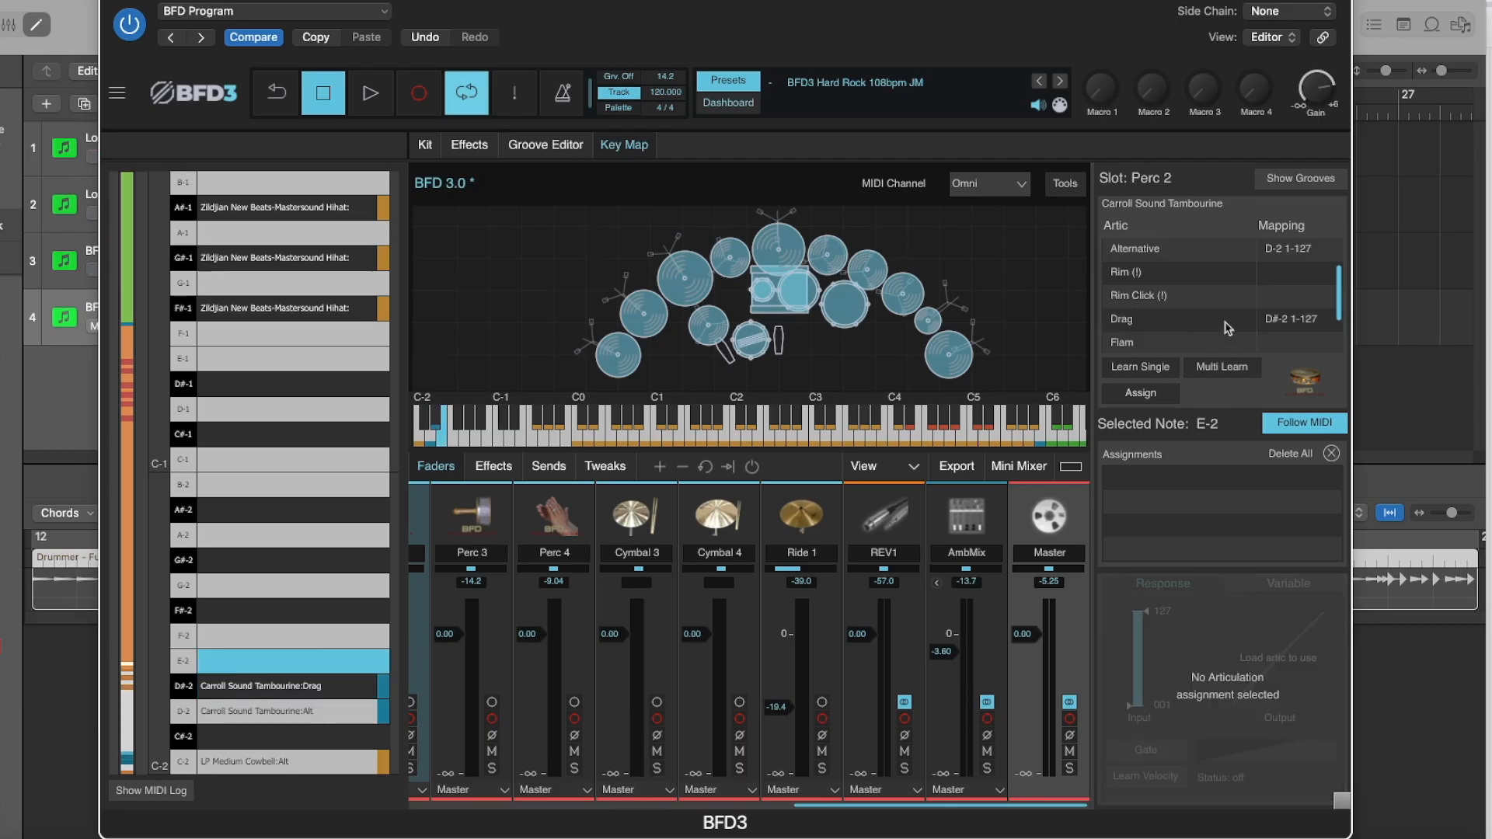
{"action": "left_click", "coordinate": [1141, 392]}
{"action": "left_click", "coordinate": [237, 641]}
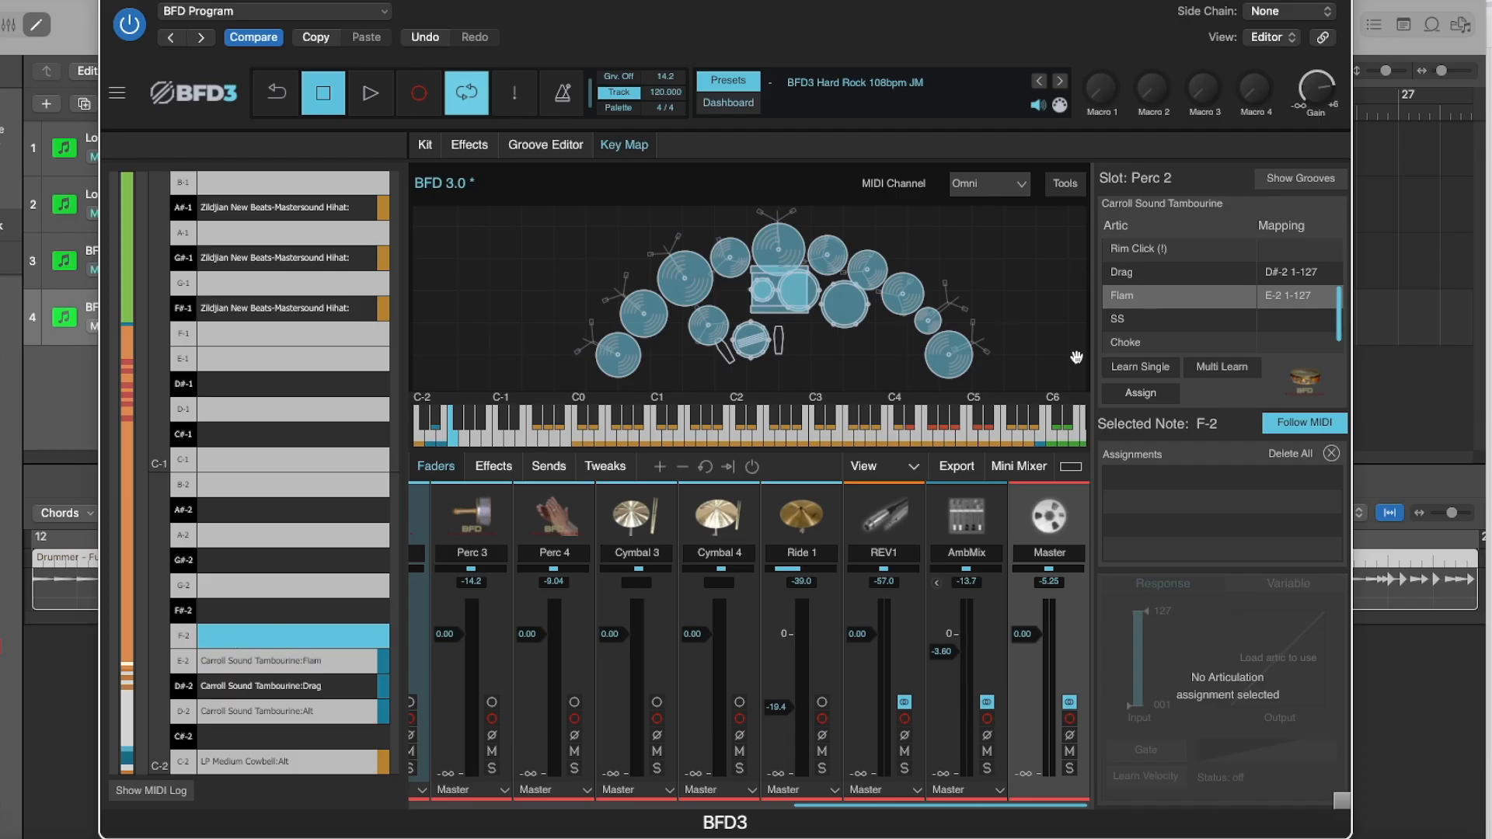
{"action": "left_click", "coordinate": [1124, 321]}
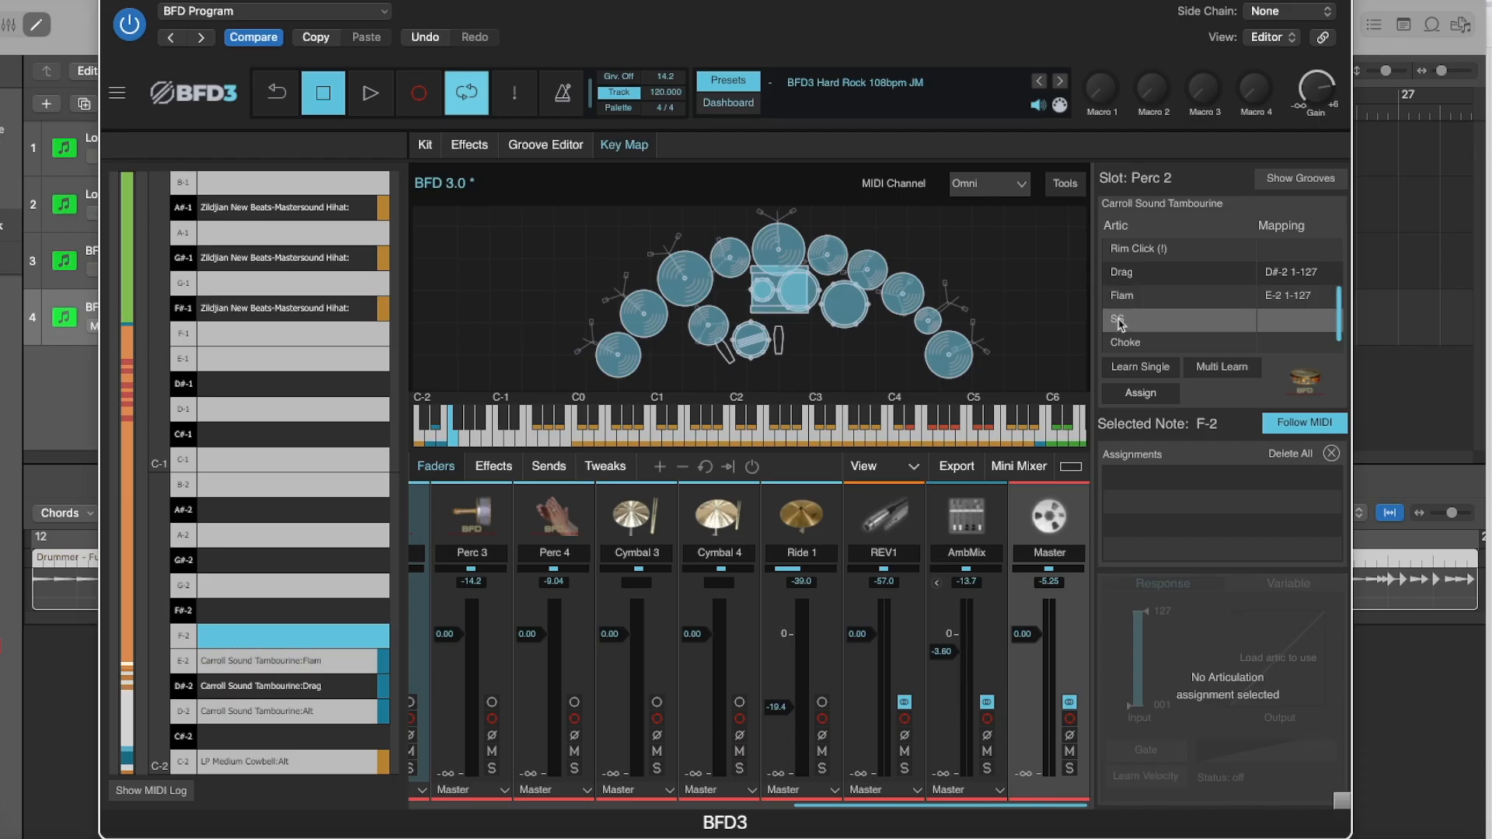
{"action": "left_click", "coordinate": [1141, 392]}
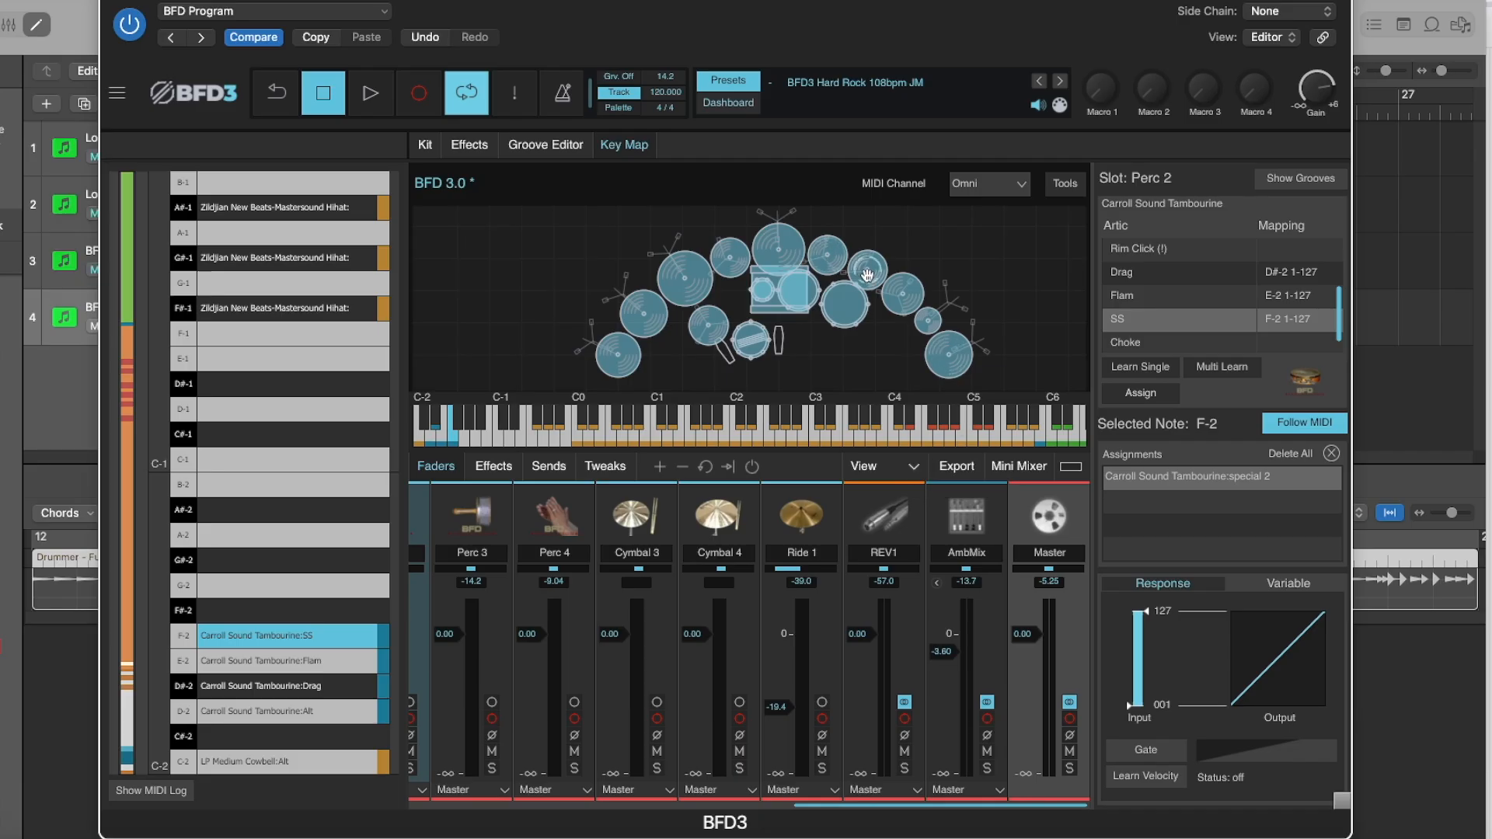
Check the Carroll Sound Cabasa's loaded articulations in the Perc 3 slot and assign its Hit articulation to note G-2.
{"action": "left_click", "coordinate": [868, 275]}
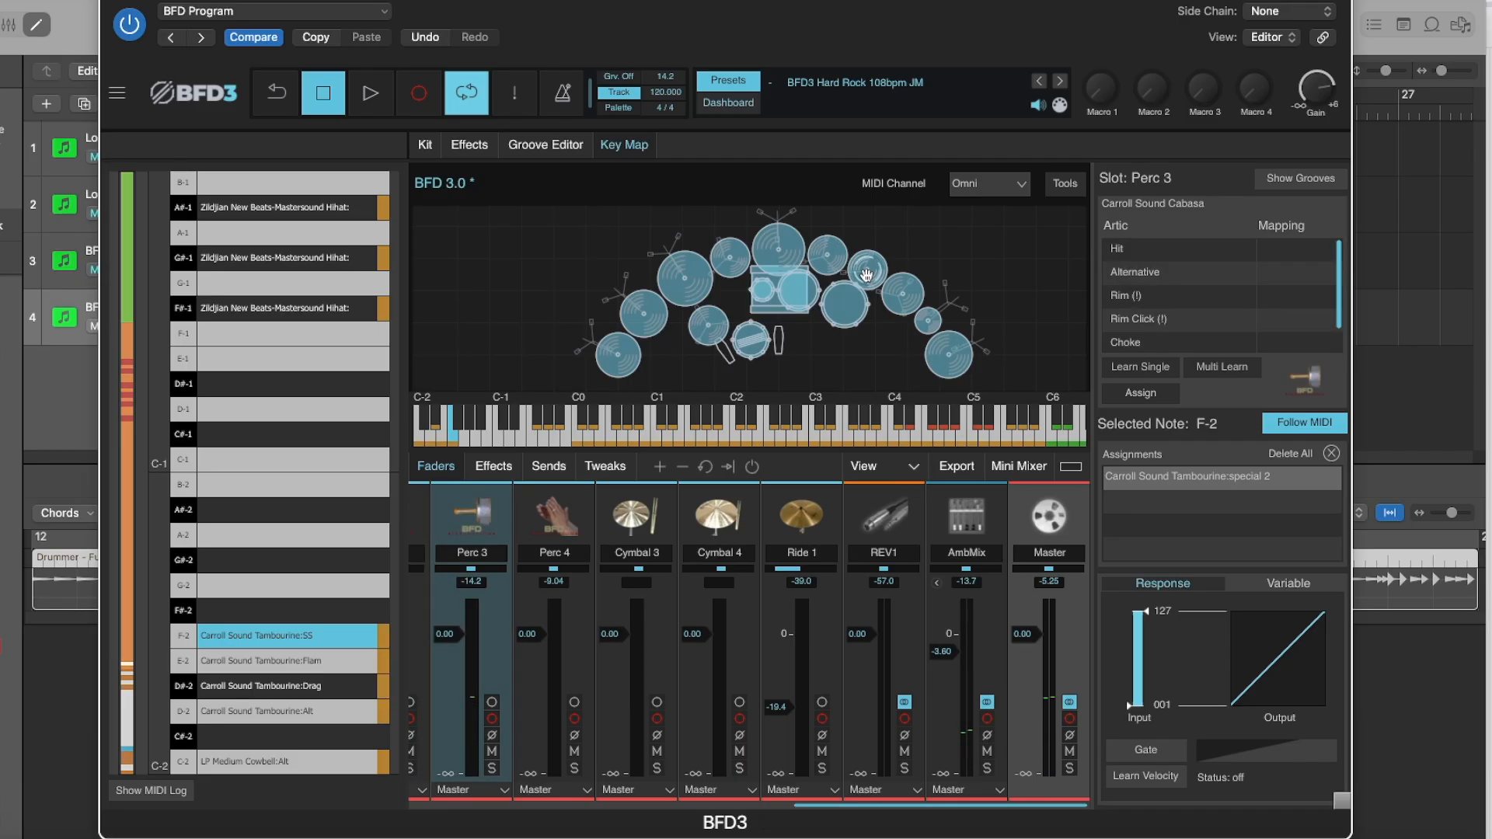
{"action": "right_click", "coordinate": [867, 274]}
{"action": "mouse_move", "coordinate": [1049, 632]}
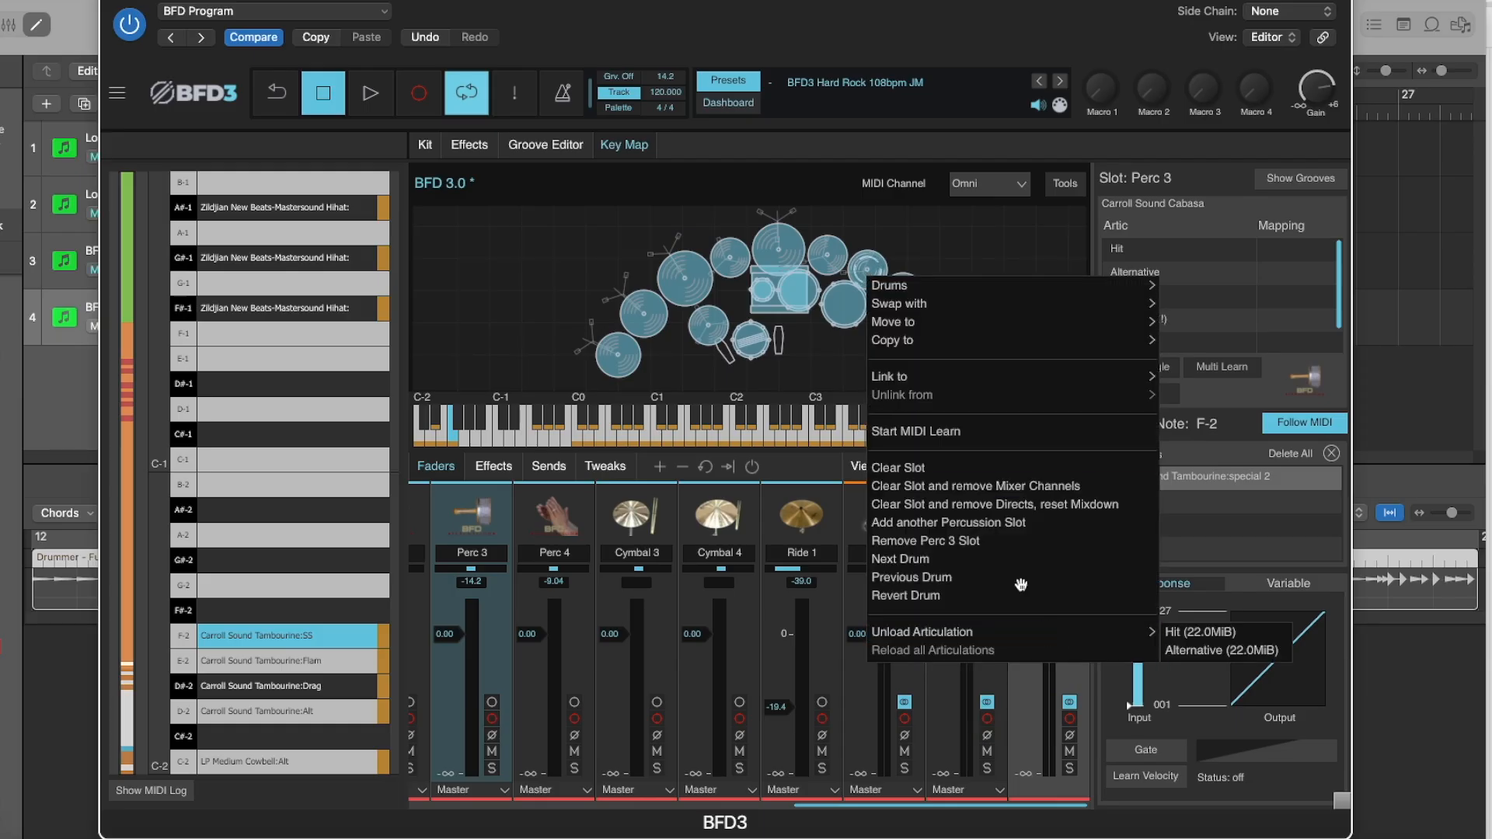
{"action": "left_click", "coordinate": [1117, 248]}
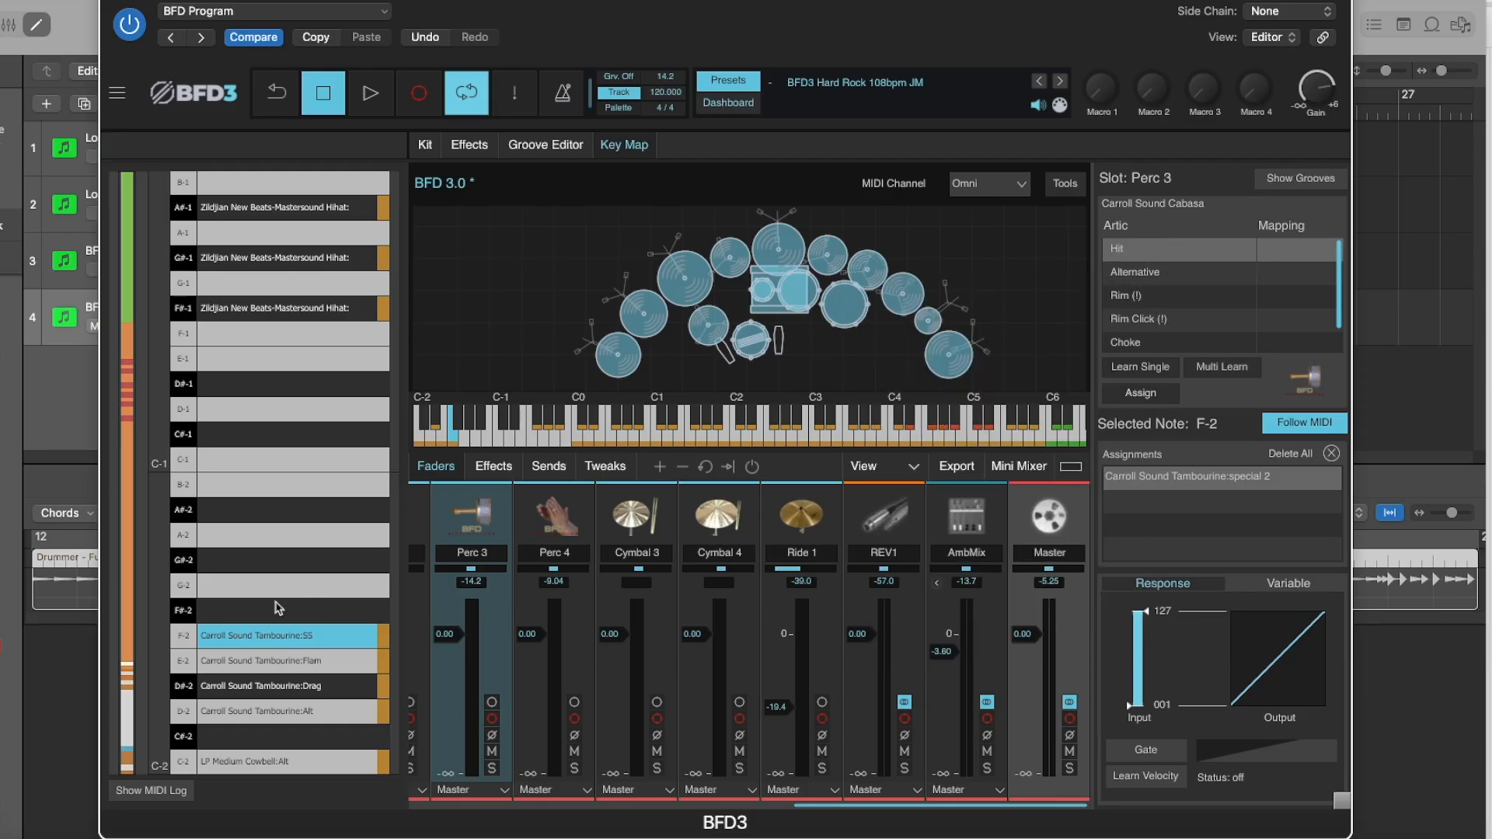
{"action": "left_click", "coordinate": [223, 589]}
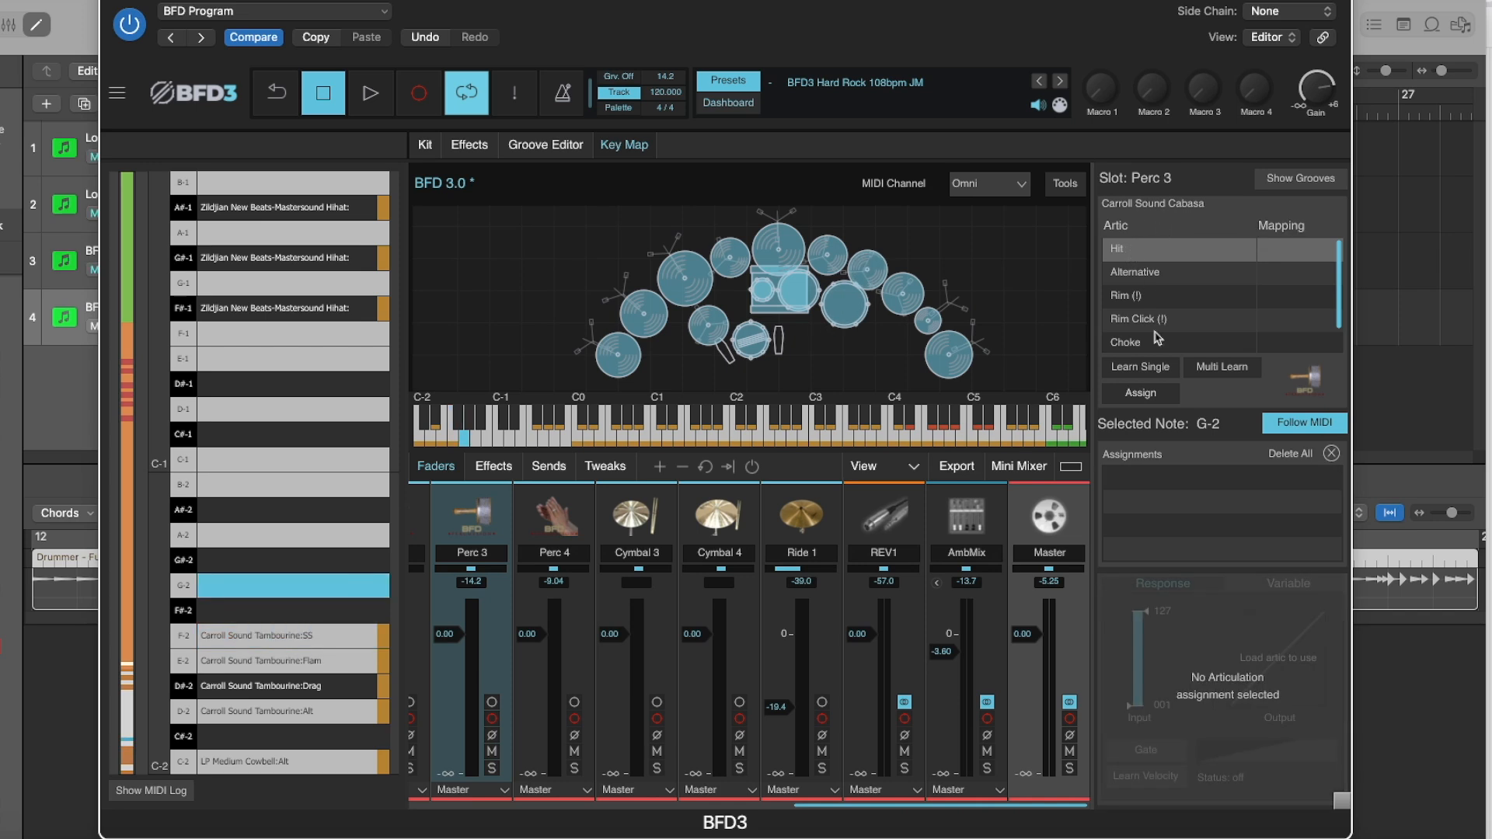
{"action": "left_click", "coordinate": [1141, 393]}
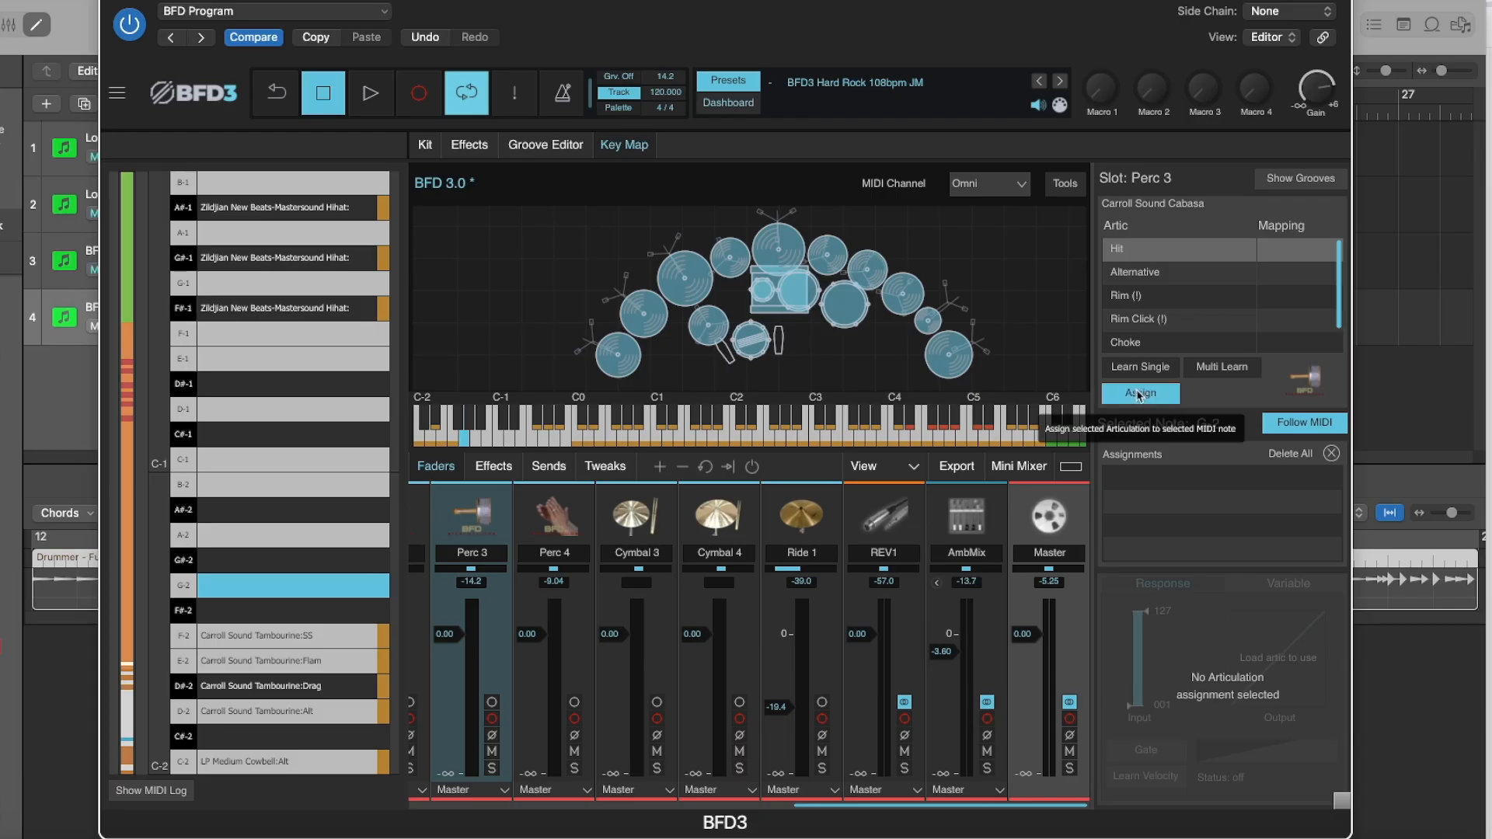
Assign the Carroll Sound Cabasa's Alternative articulation to the empty note G#-2.
{"action": "left_click", "coordinate": [247, 563]}
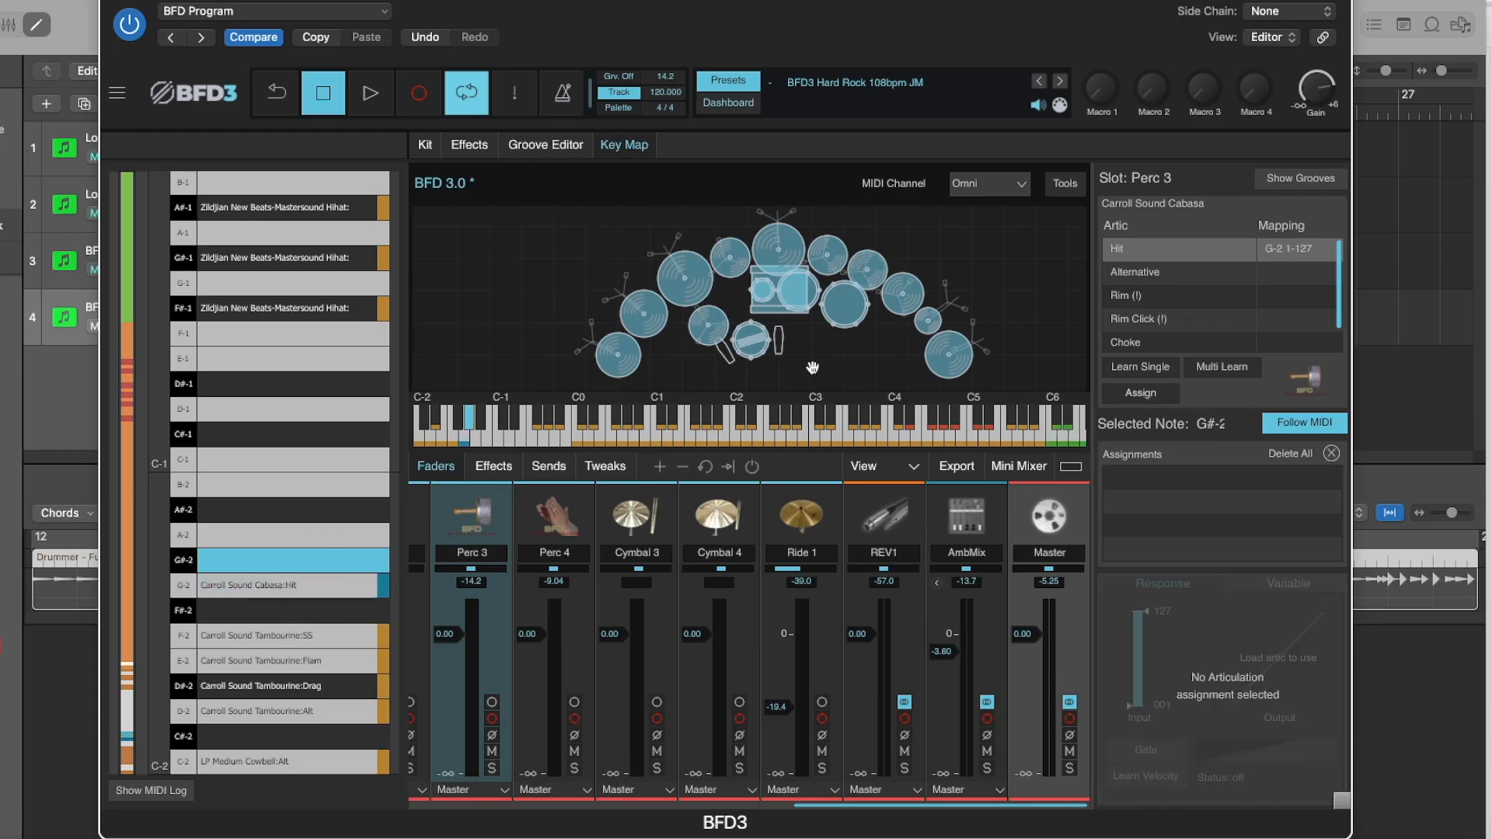
{"action": "left_click", "coordinate": [1144, 277]}
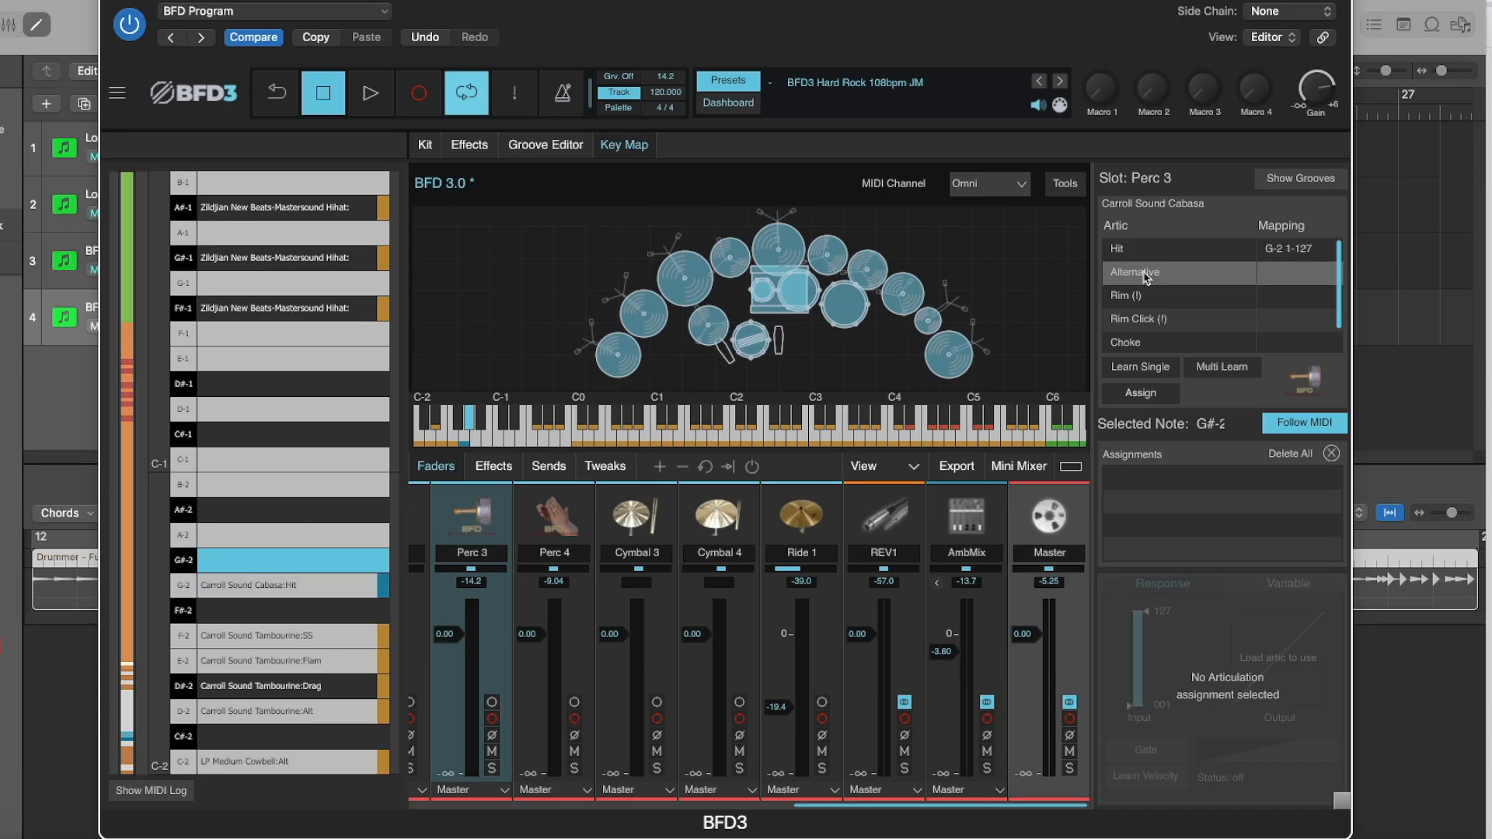
{"action": "left_click", "coordinate": [1140, 392]}
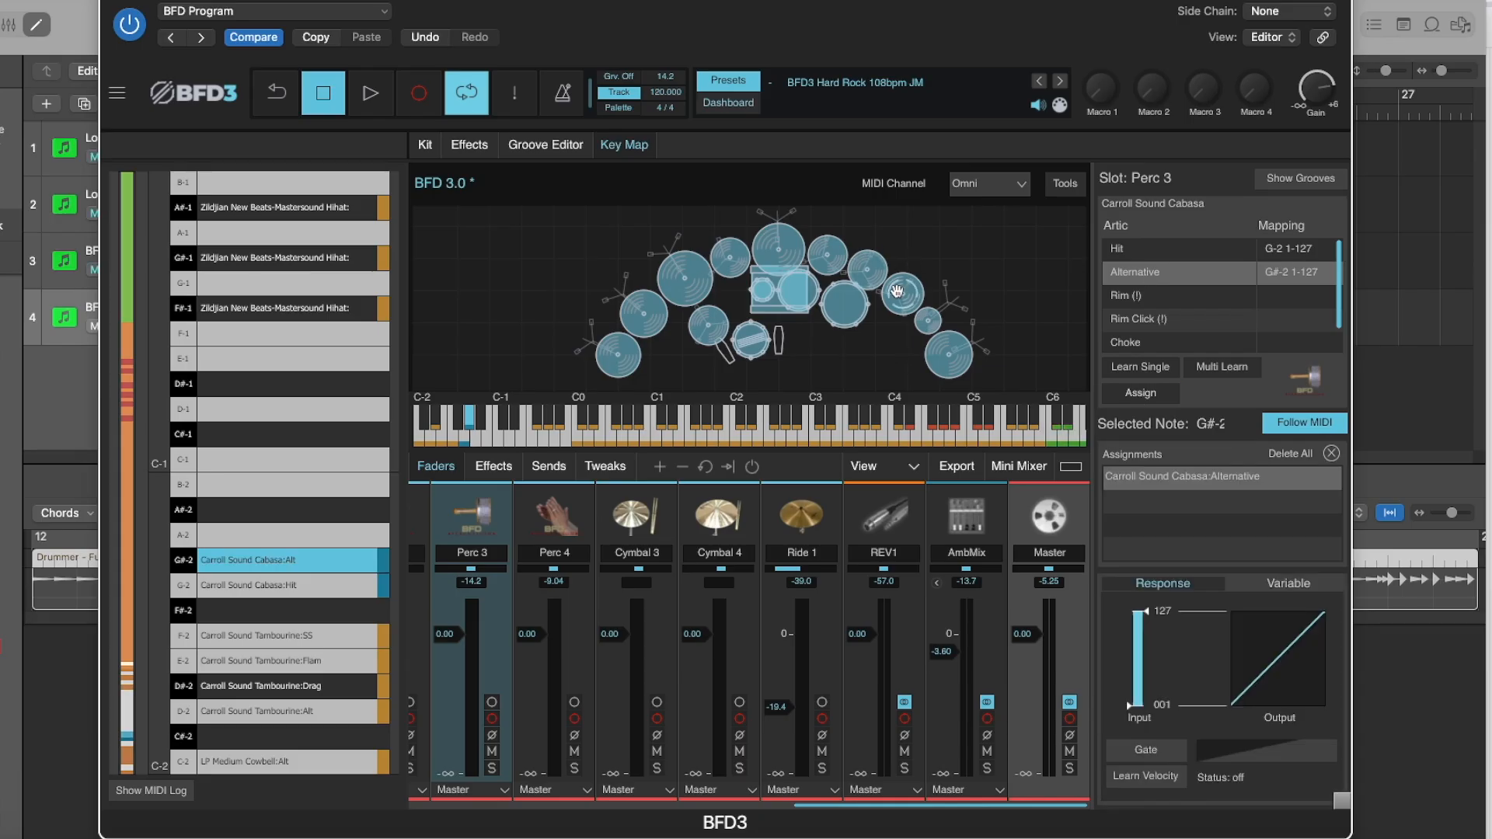
Check the loaded articulations of the Human Group Claps in the Perc 4 slot and assign their Hit articulation to note A#-2.
{"action": "left_click", "coordinate": [901, 294]}
{"action": "right_click", "coordinate": [900, 297]}
{"action": "mouse_move", "coordinate": [998, 655]}
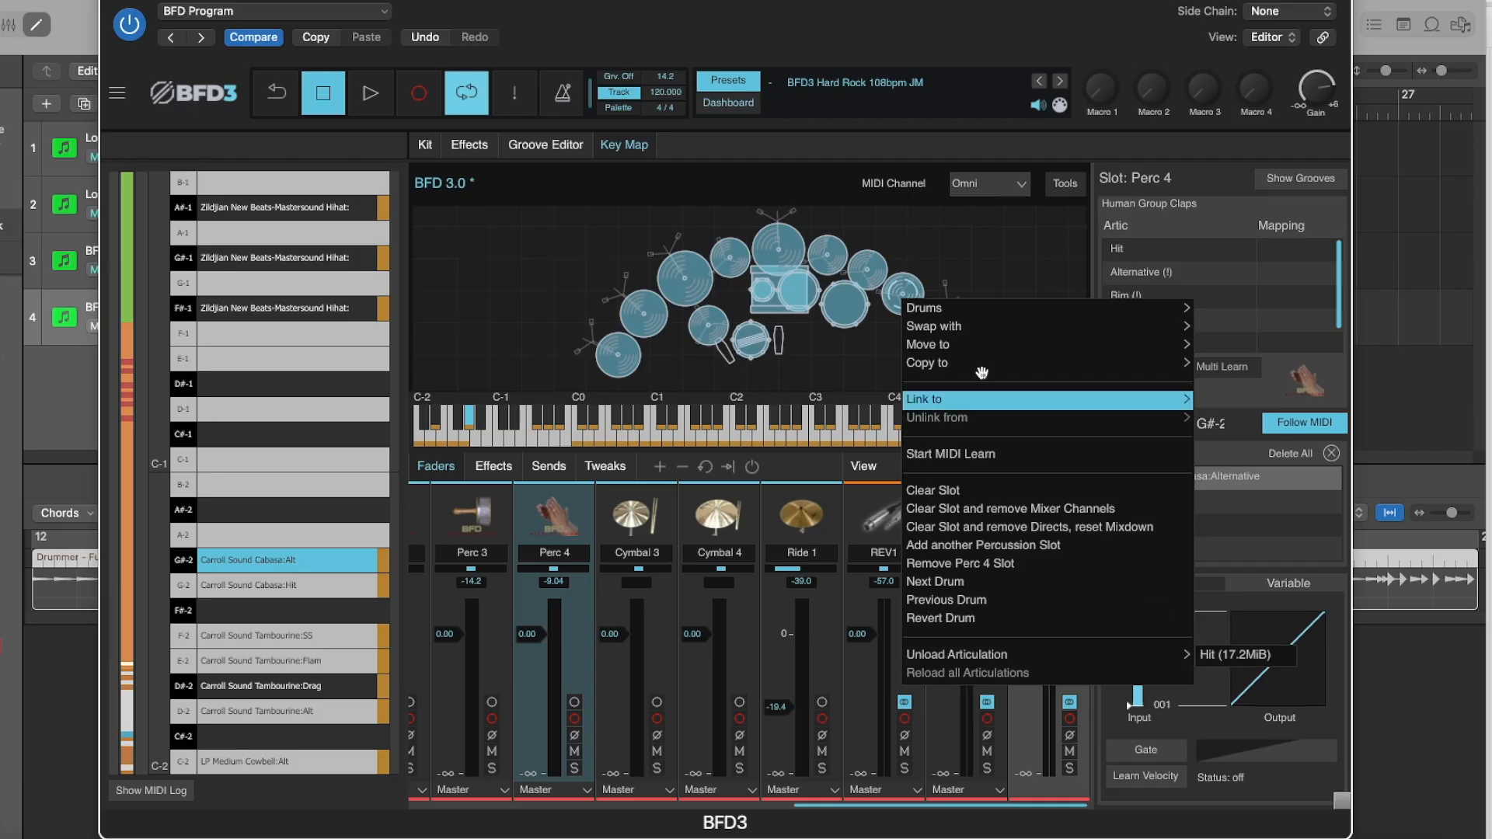
{"action": "left_click", "coordinate": [1129, 218]}
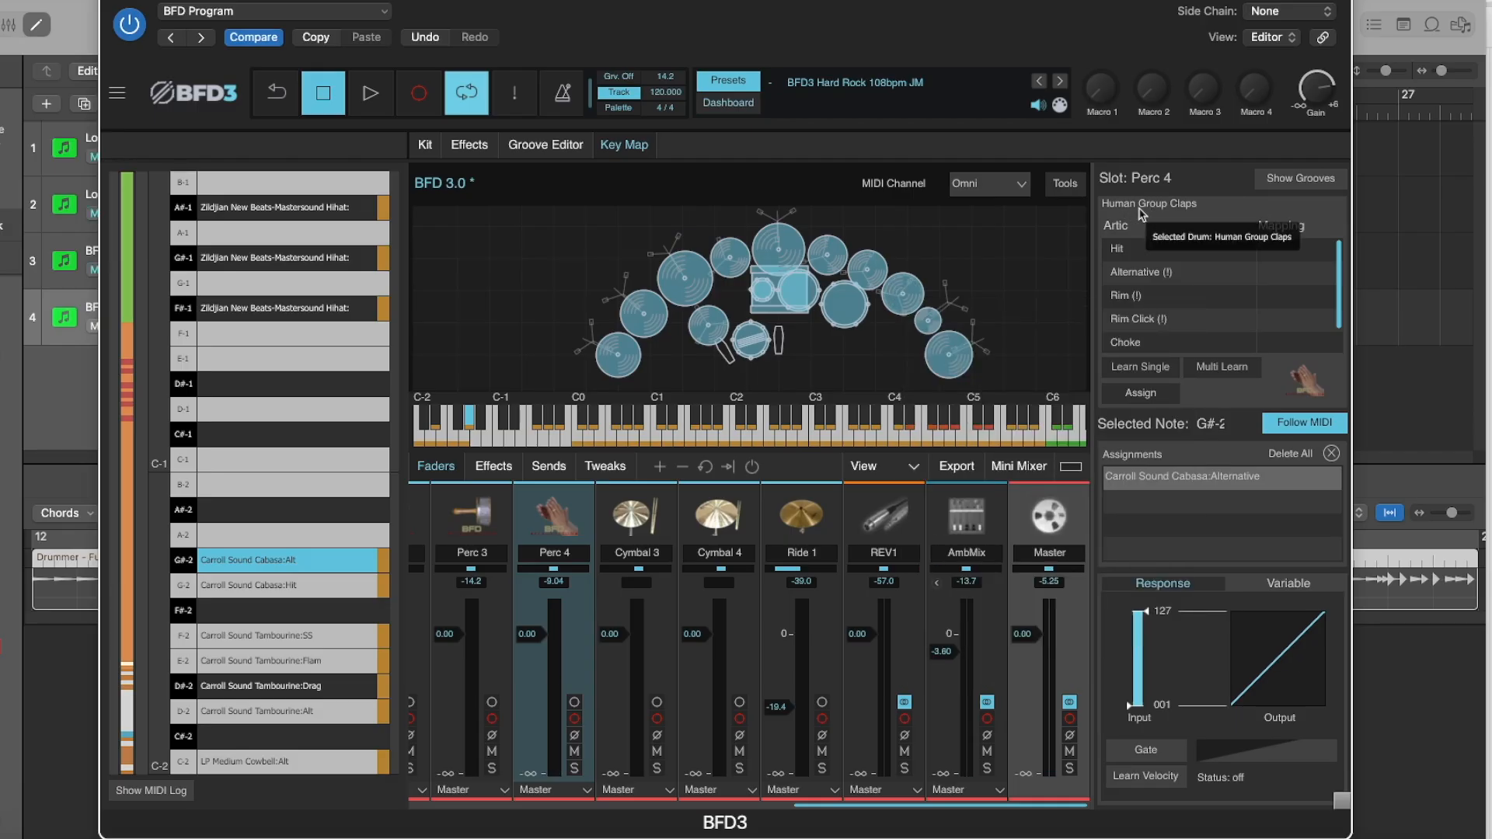
{"action": "left_click", "coordinate": [1139, 253]}
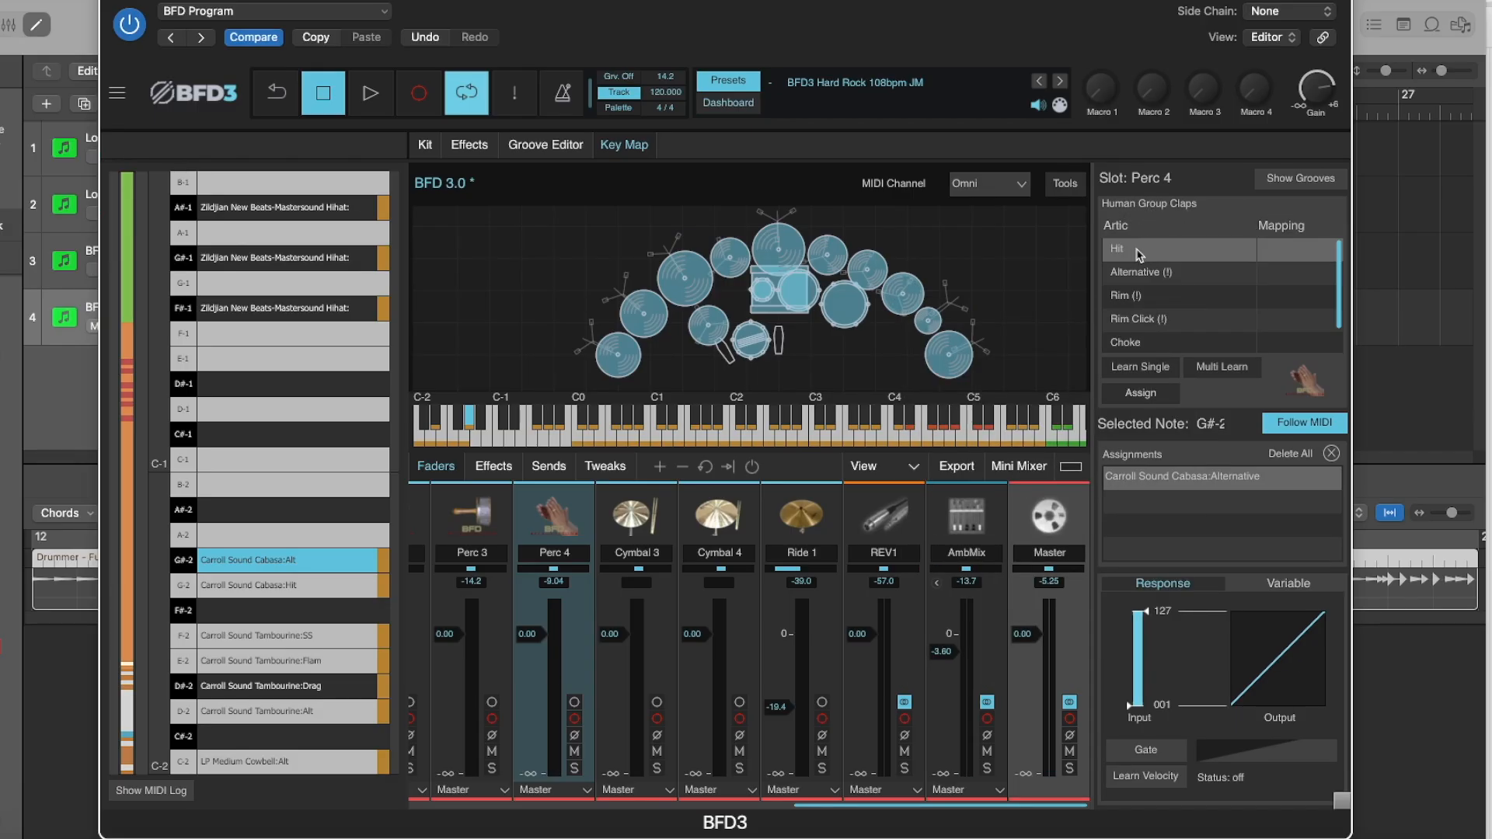
{"action": "left_click", "coordinate": [251, 513]}
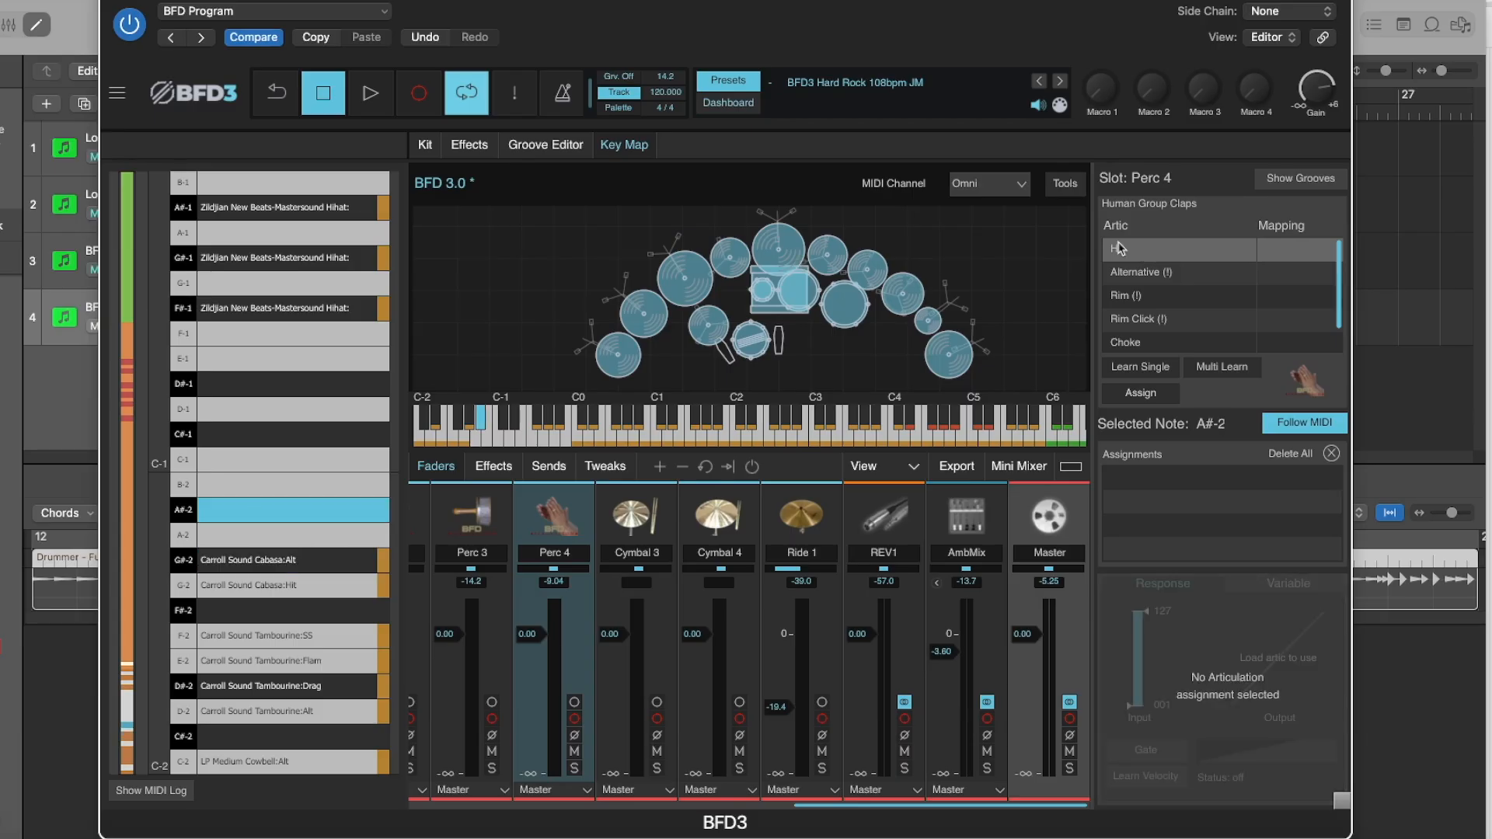
{"action": "left_click", "coordinate": [1143, 394]}
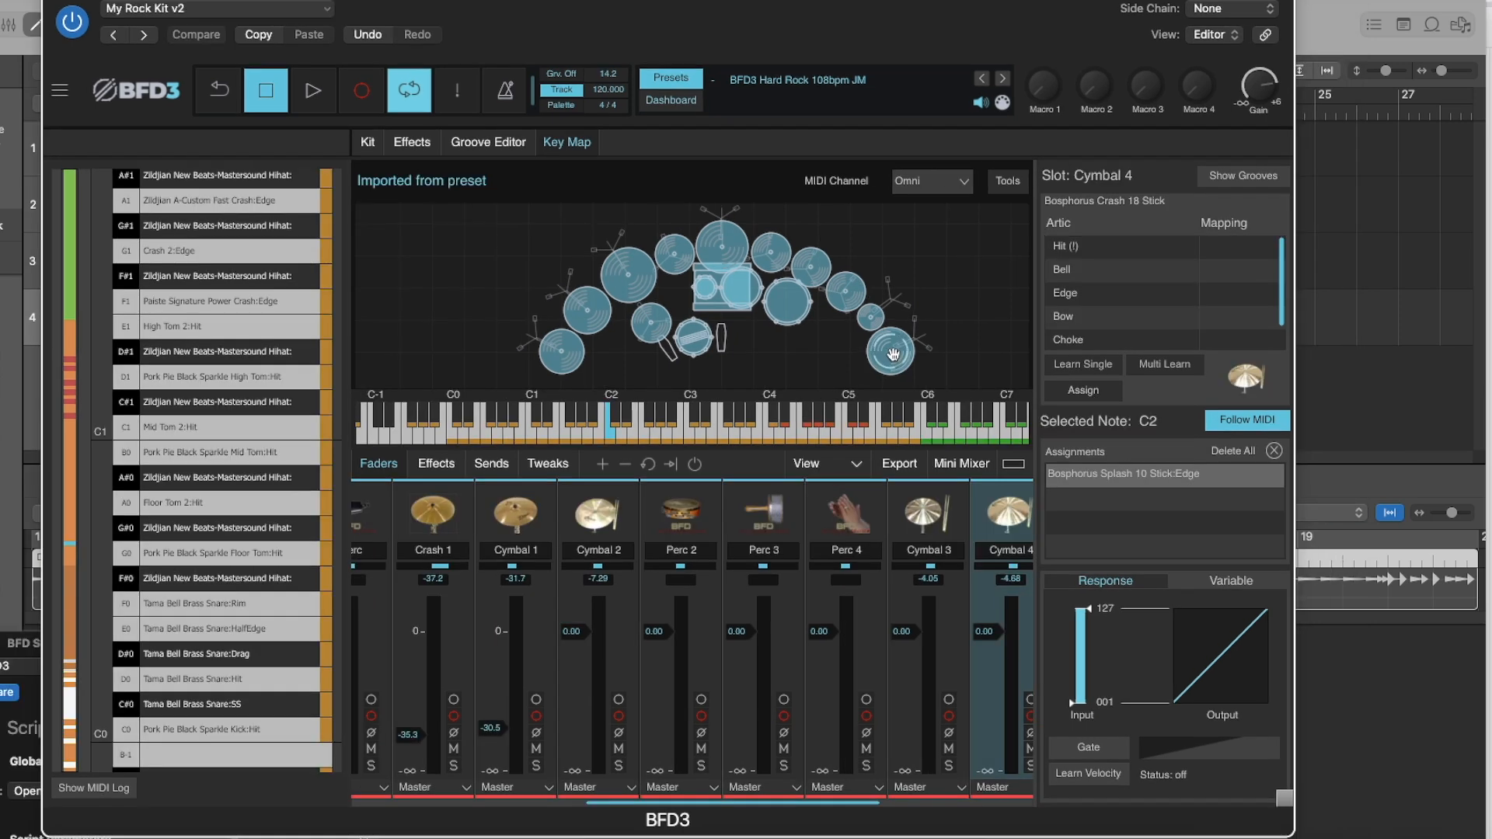
Audition the Bosphorus Crash 18 in the Cymbal 4 slot, and check its loaded articulations and the Crash 2 notes G1 and F2.
{"action": "left_click", "coordinate": [894, 355]}
{"action": "left_click", "coordinate": [884, 355]}
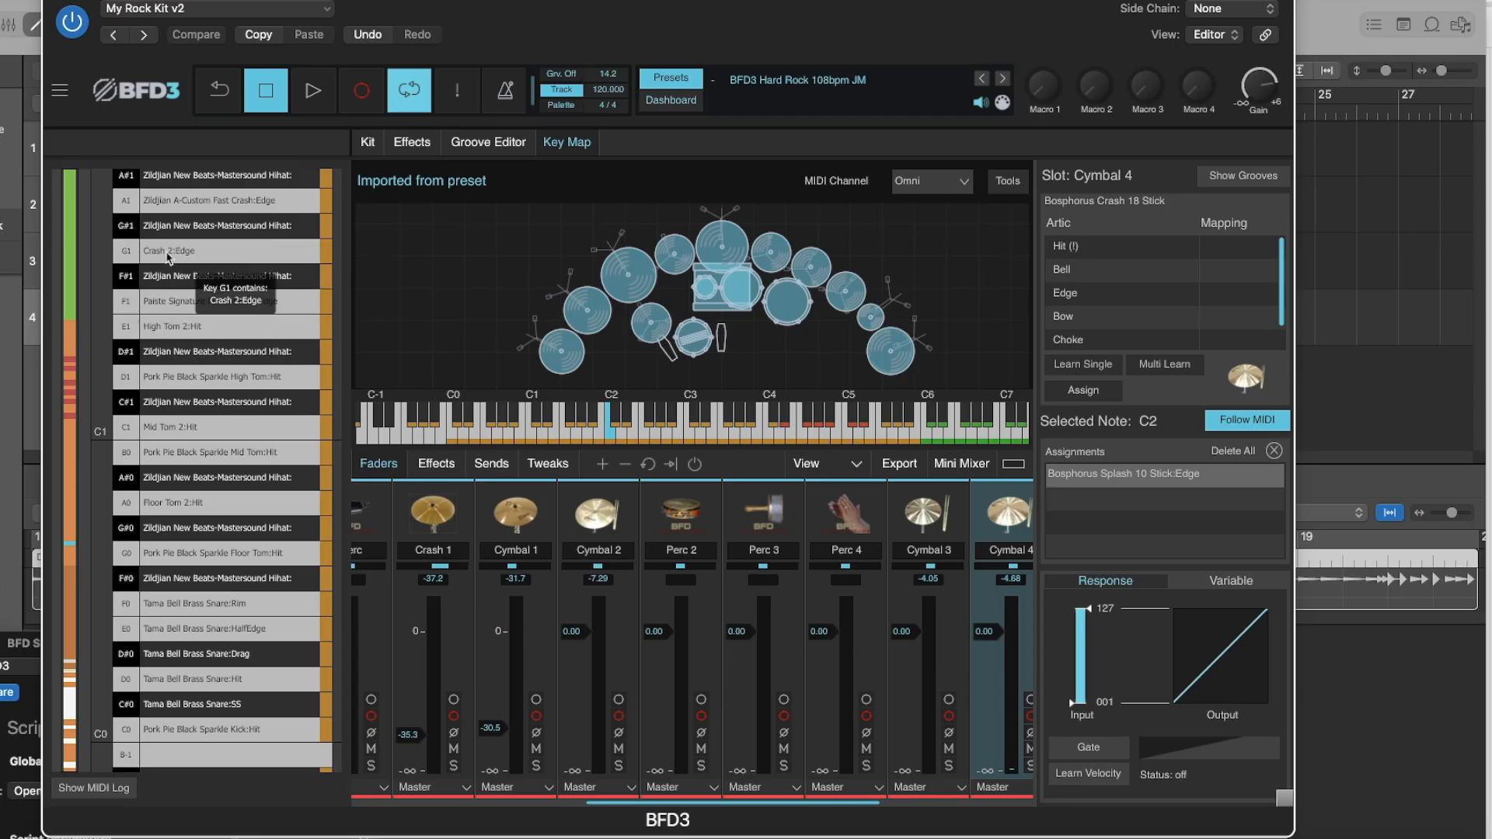
{"action": "left_click", "coordinate": [299, 257]}
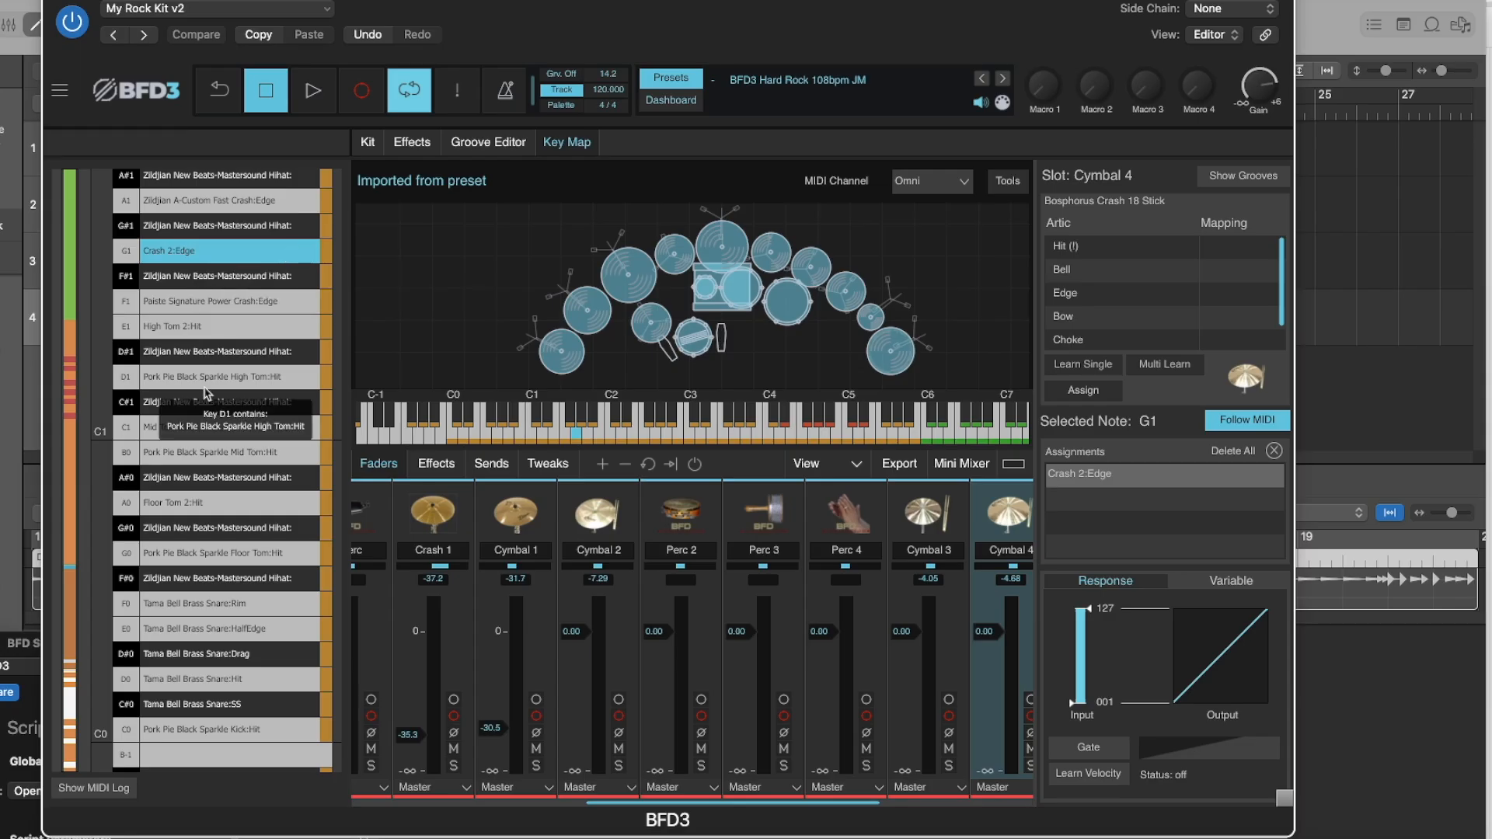
{"action": "scroll", "coordinate": [206, 393], "scroll_direction": "up", "scroll_amount": 6}
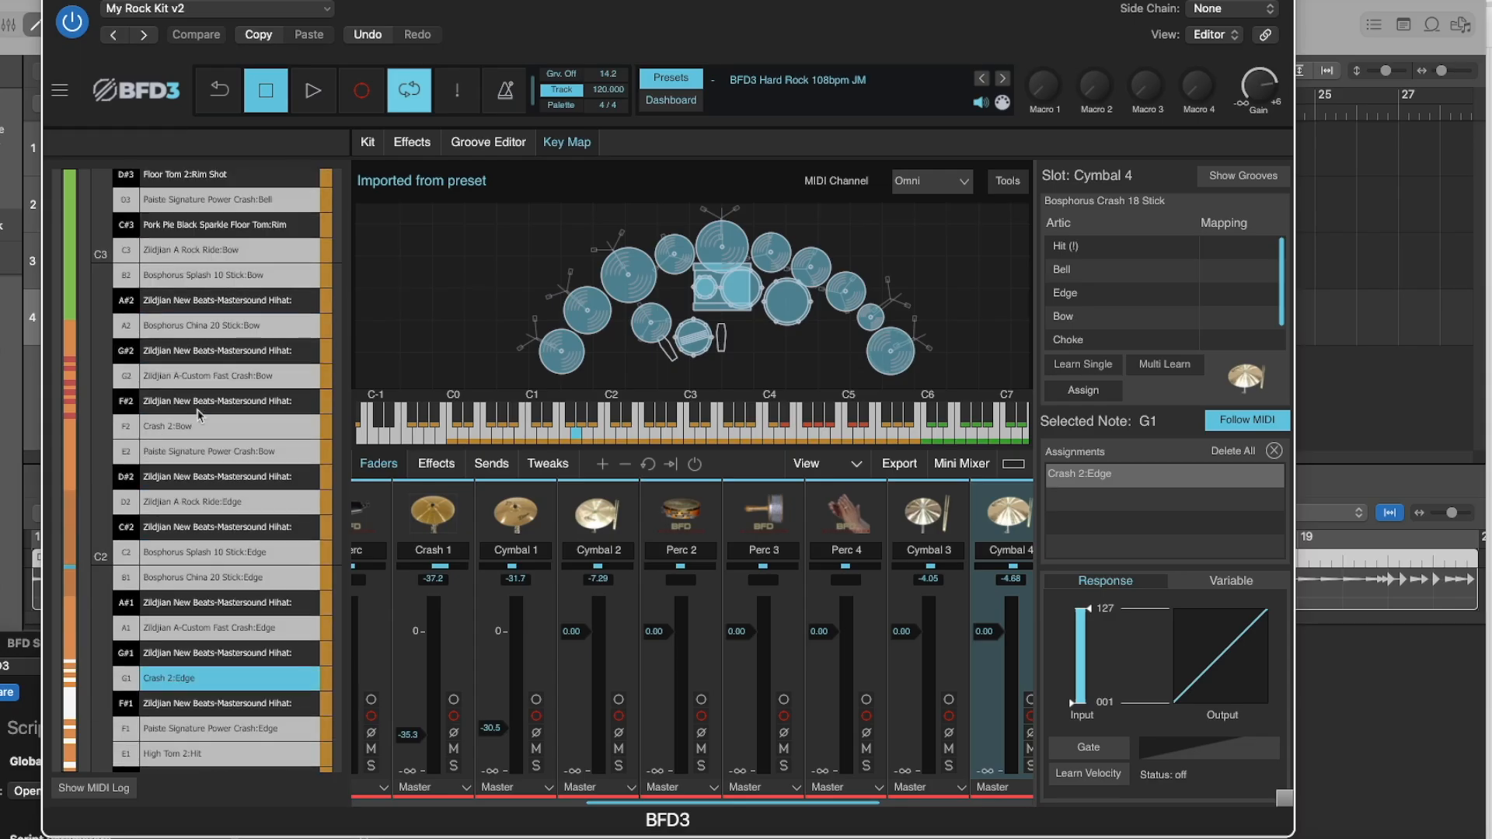
{"action": "left_click", "coordinate": [198, 426]}
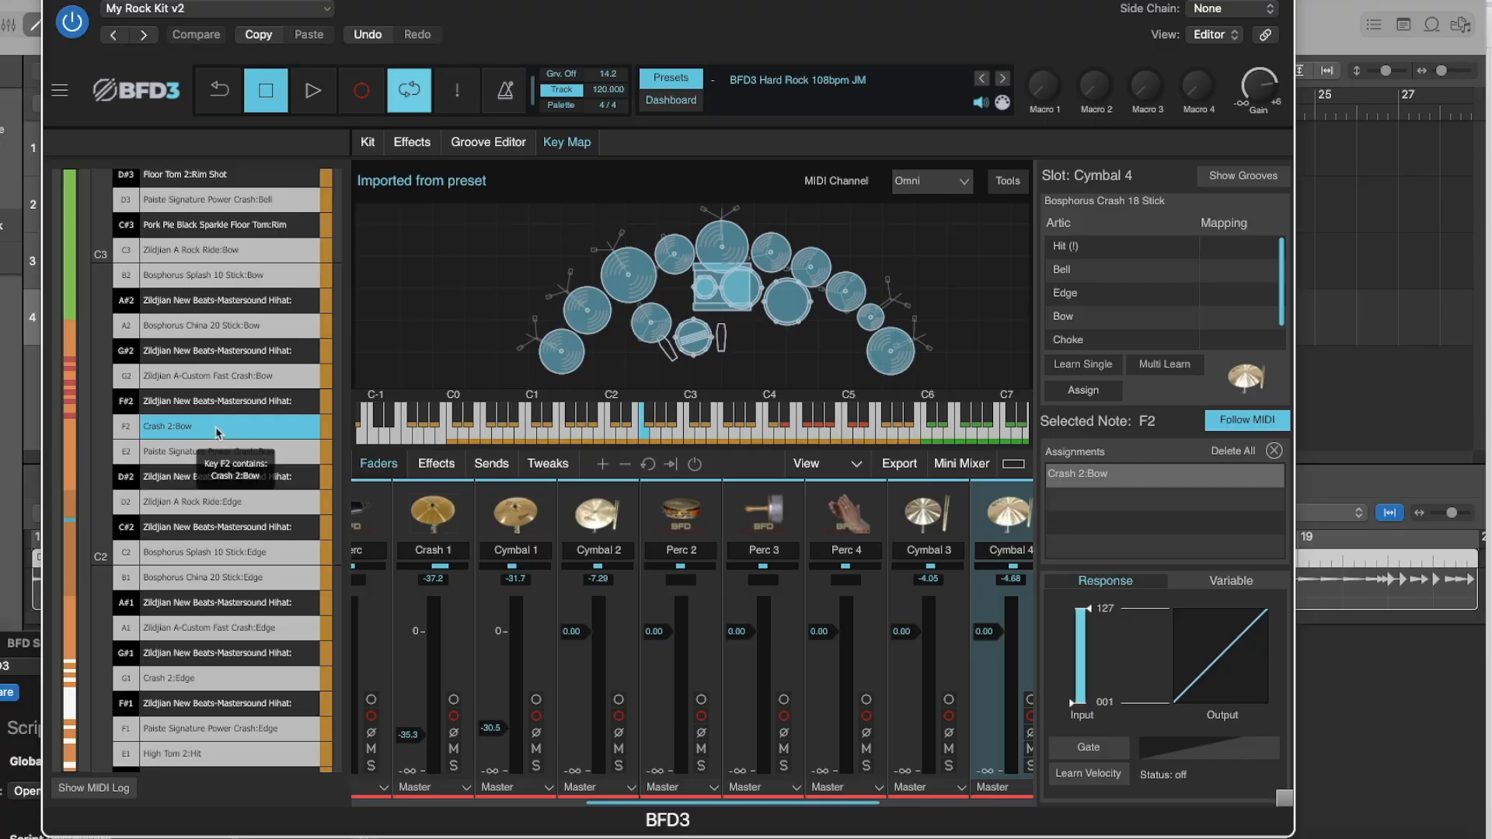
{"action": "left_click", "coordinate": [893, 354]}
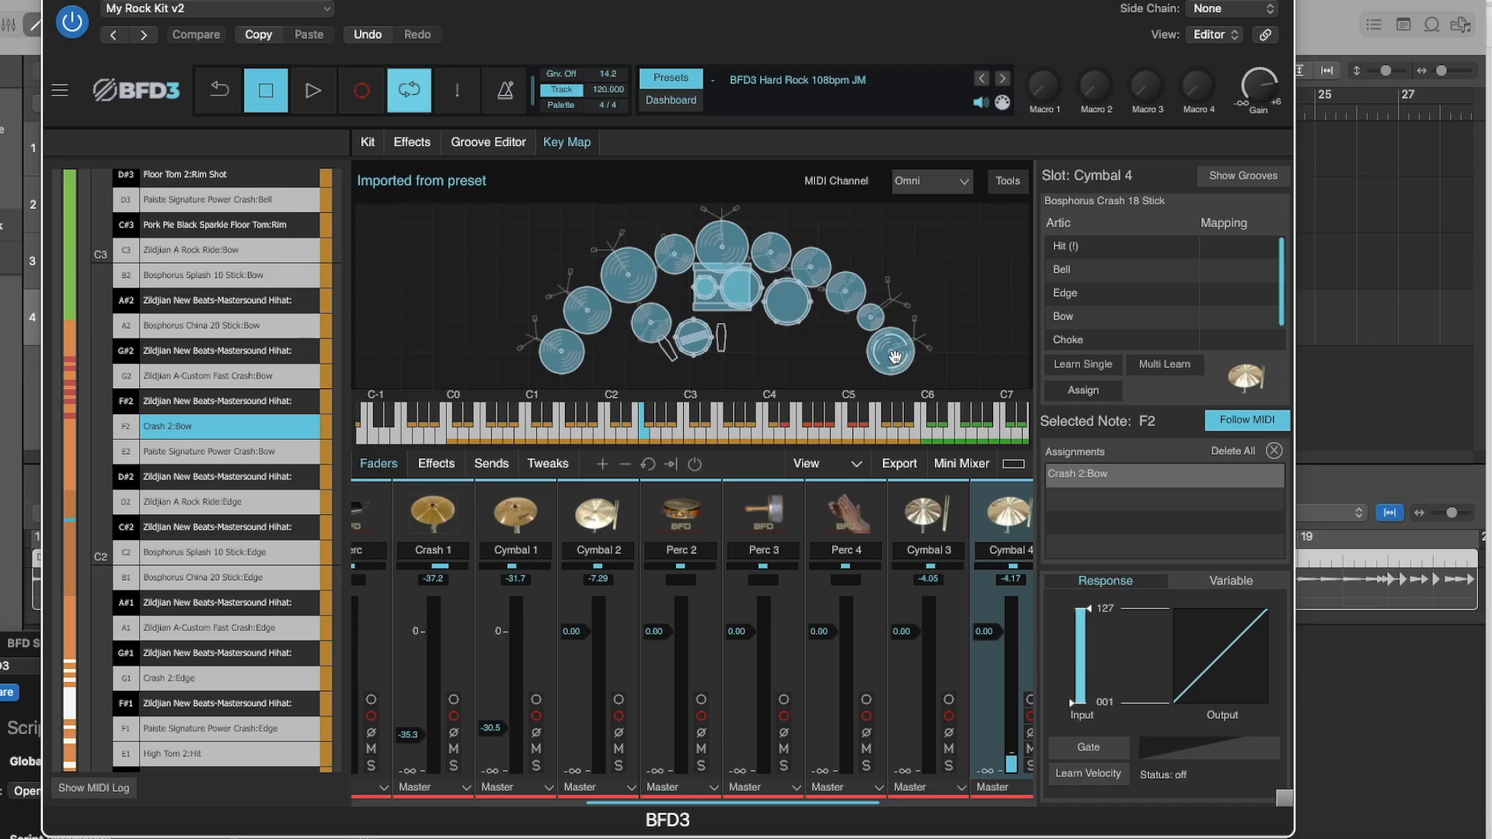
{"action": "right_click", "coordinate": [895, 356]}
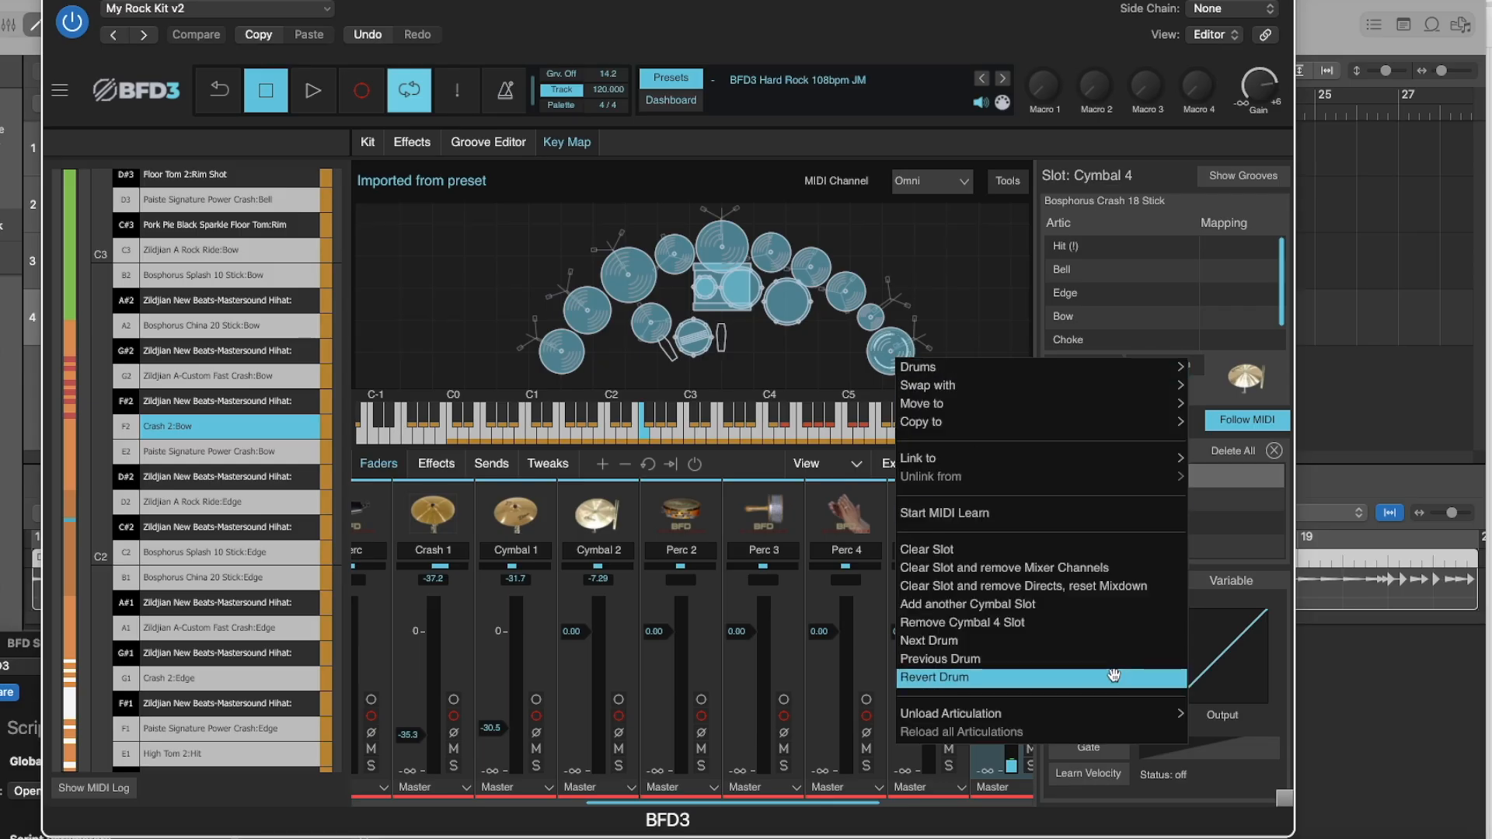
{"action": "mouse_move", "coordinate": [1104, 718]}
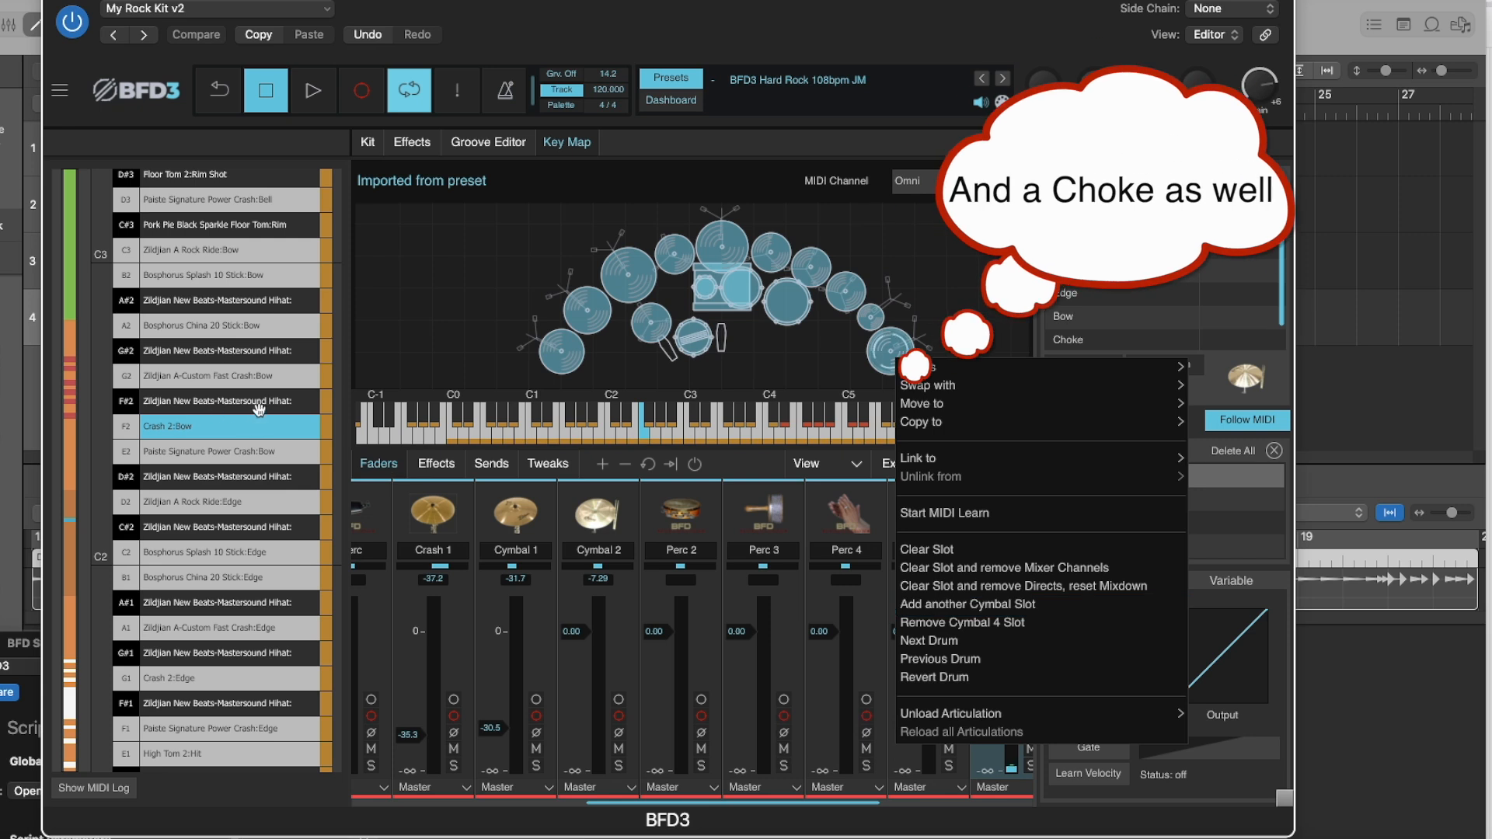
Replace the Crash 2 assignments with the Bosphorus Crash 18 Stick, mapping its Edge to note G1 and its Bow to F2.
{"action": "left_click", "coordinate": [198, 679]}
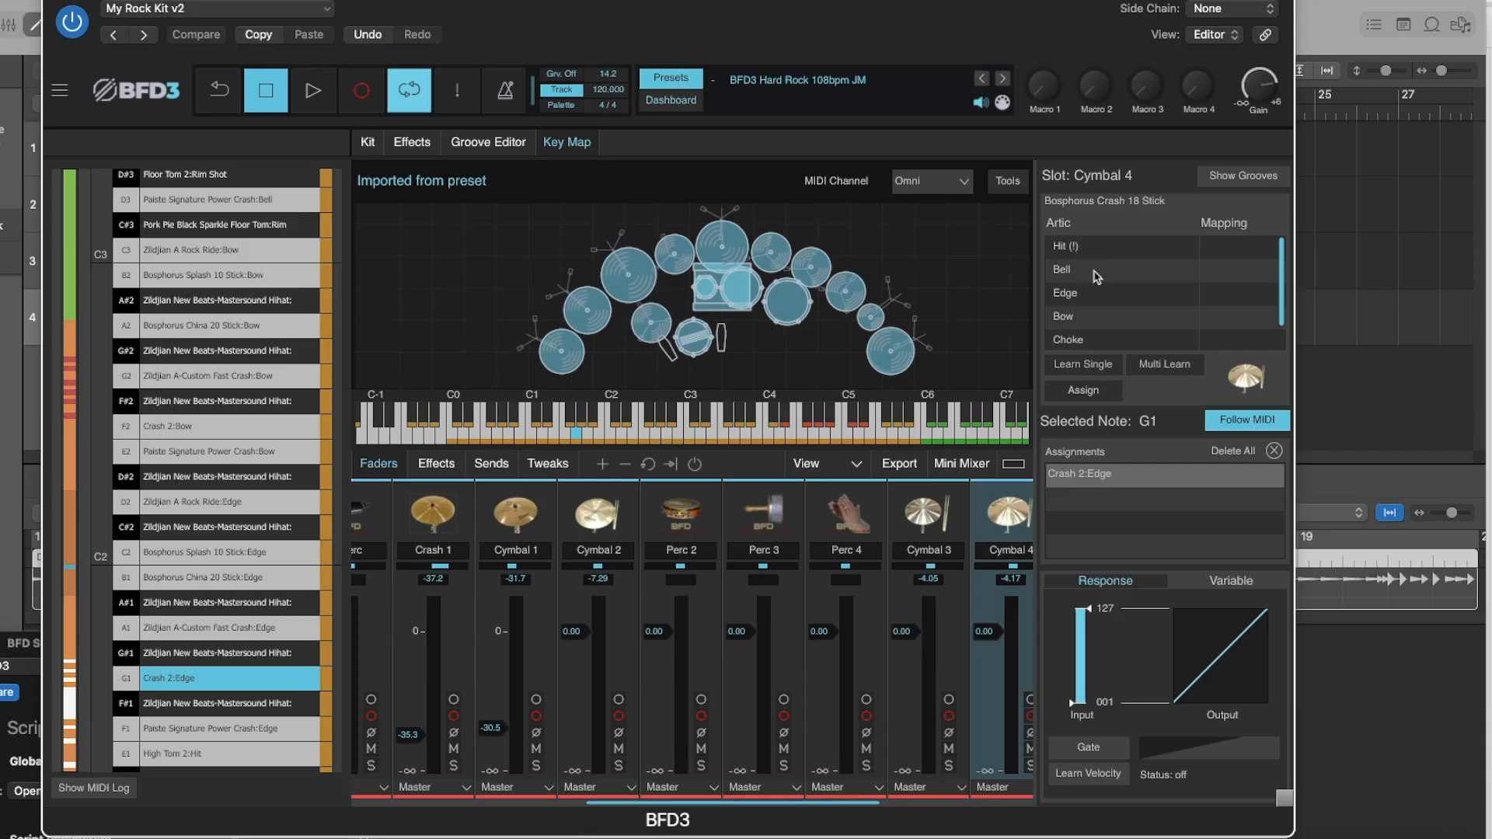
{"action": "left_click", "coordinate": [1072, 295]}
{"action": "left_click", "coordinate": [1083, 391]}
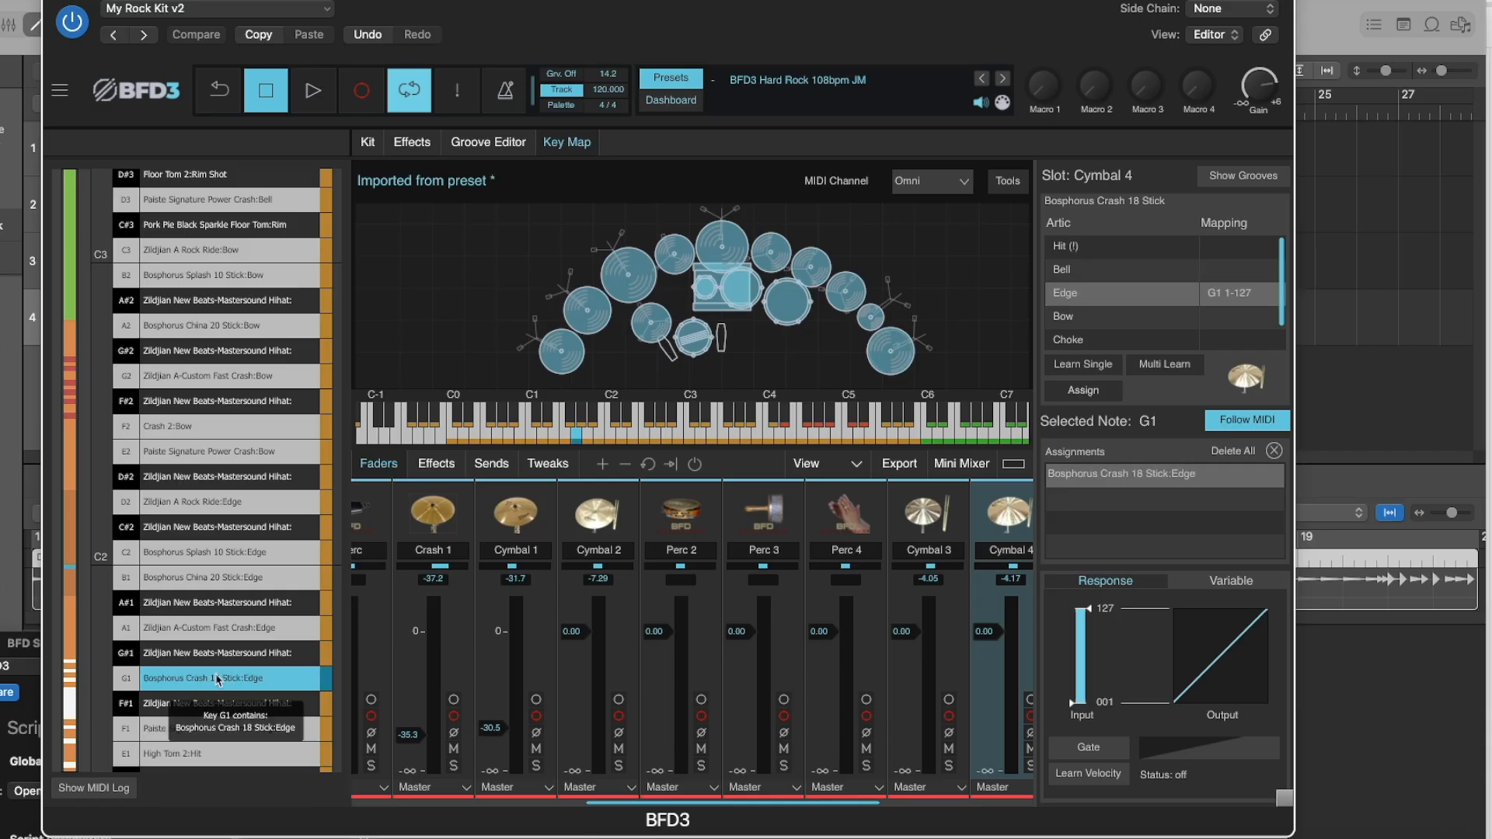
{"action": "left_click", "coordinate": [260, 428]}
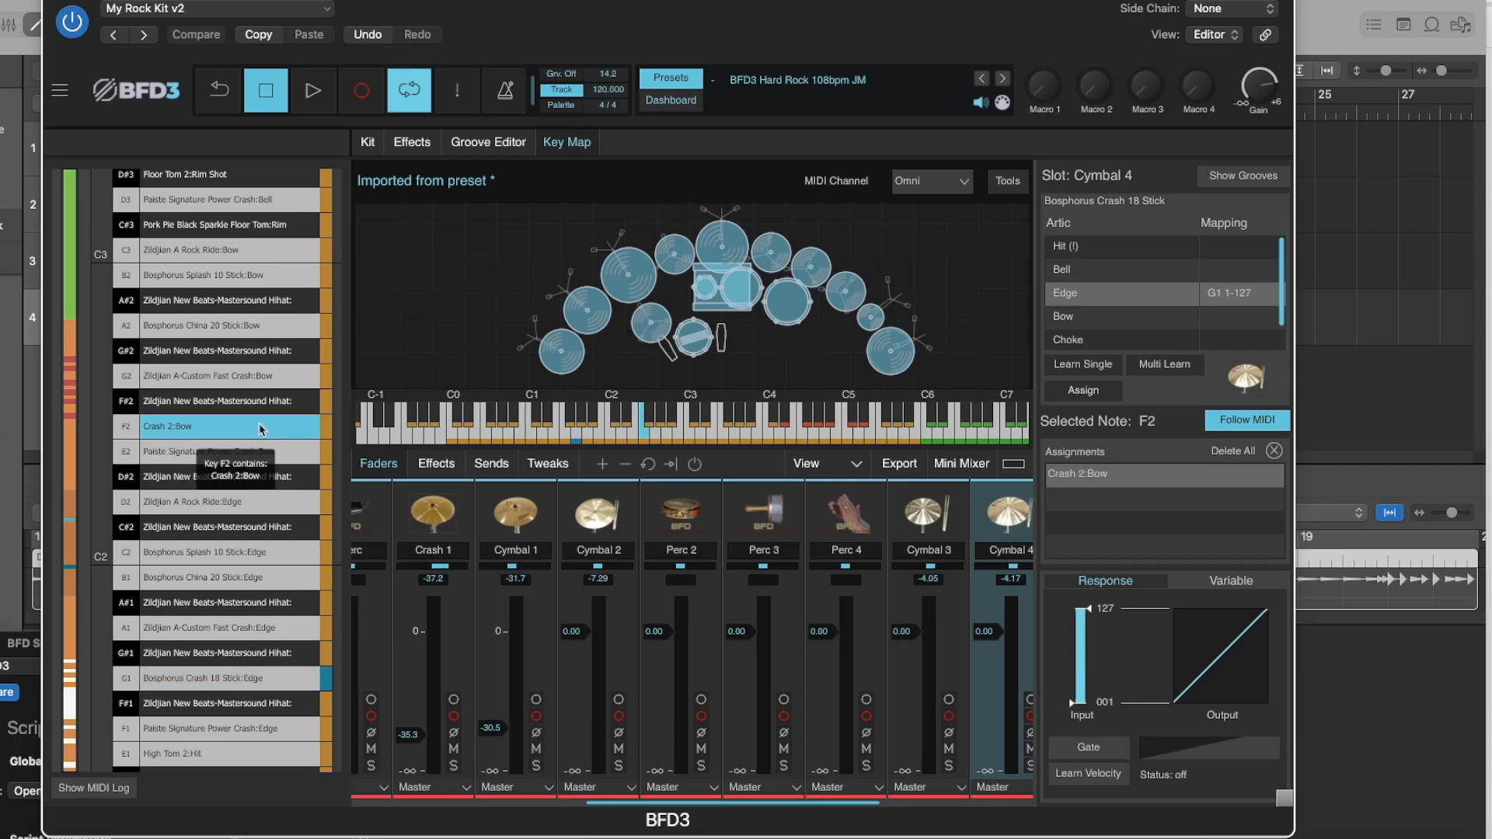
{"action": "left_click", "coordinate": [1071, 317]}
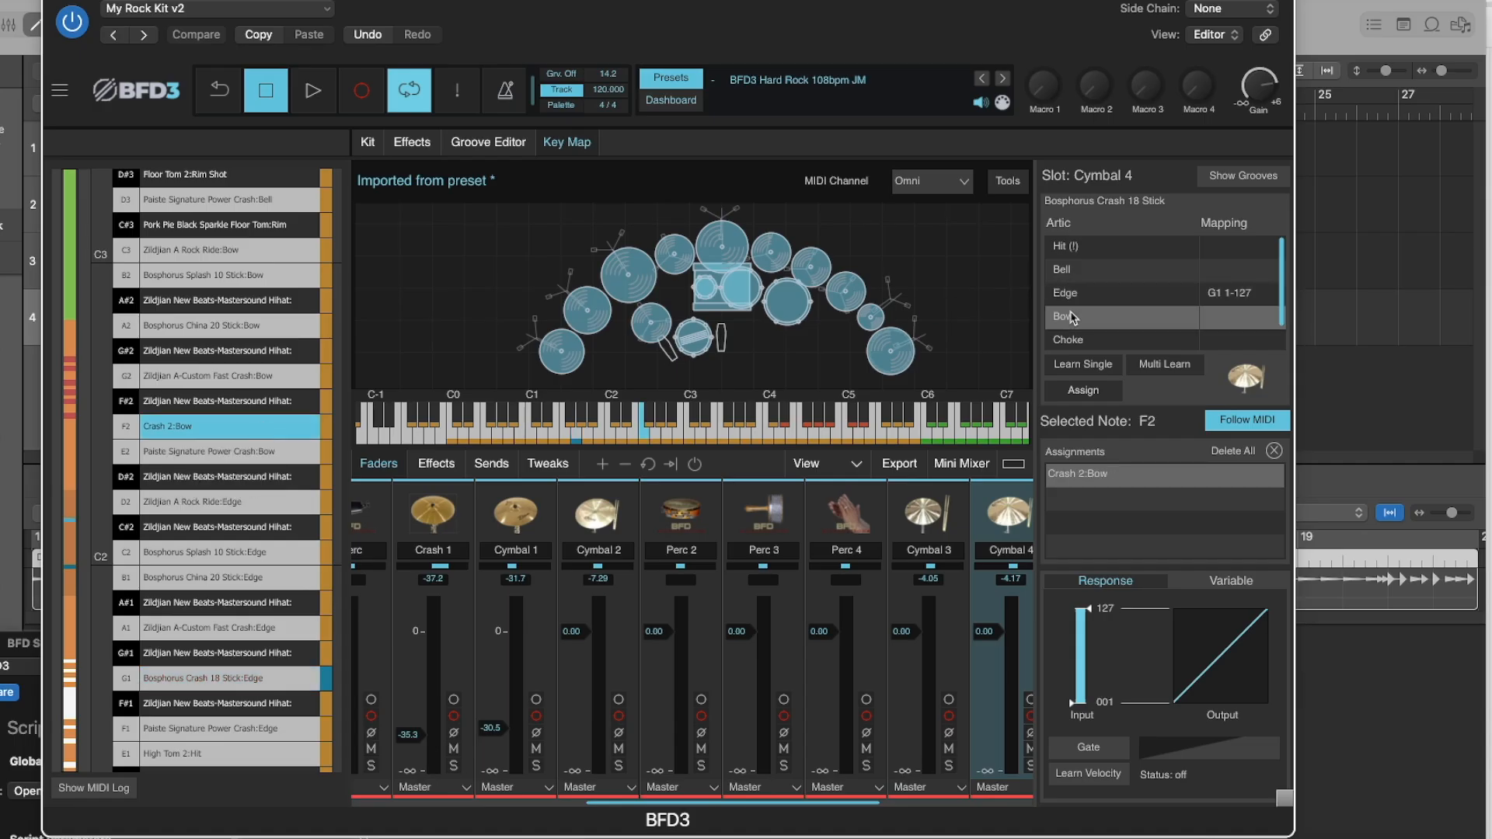
{"action": "left_click", "coordinate": [1084, 390]}
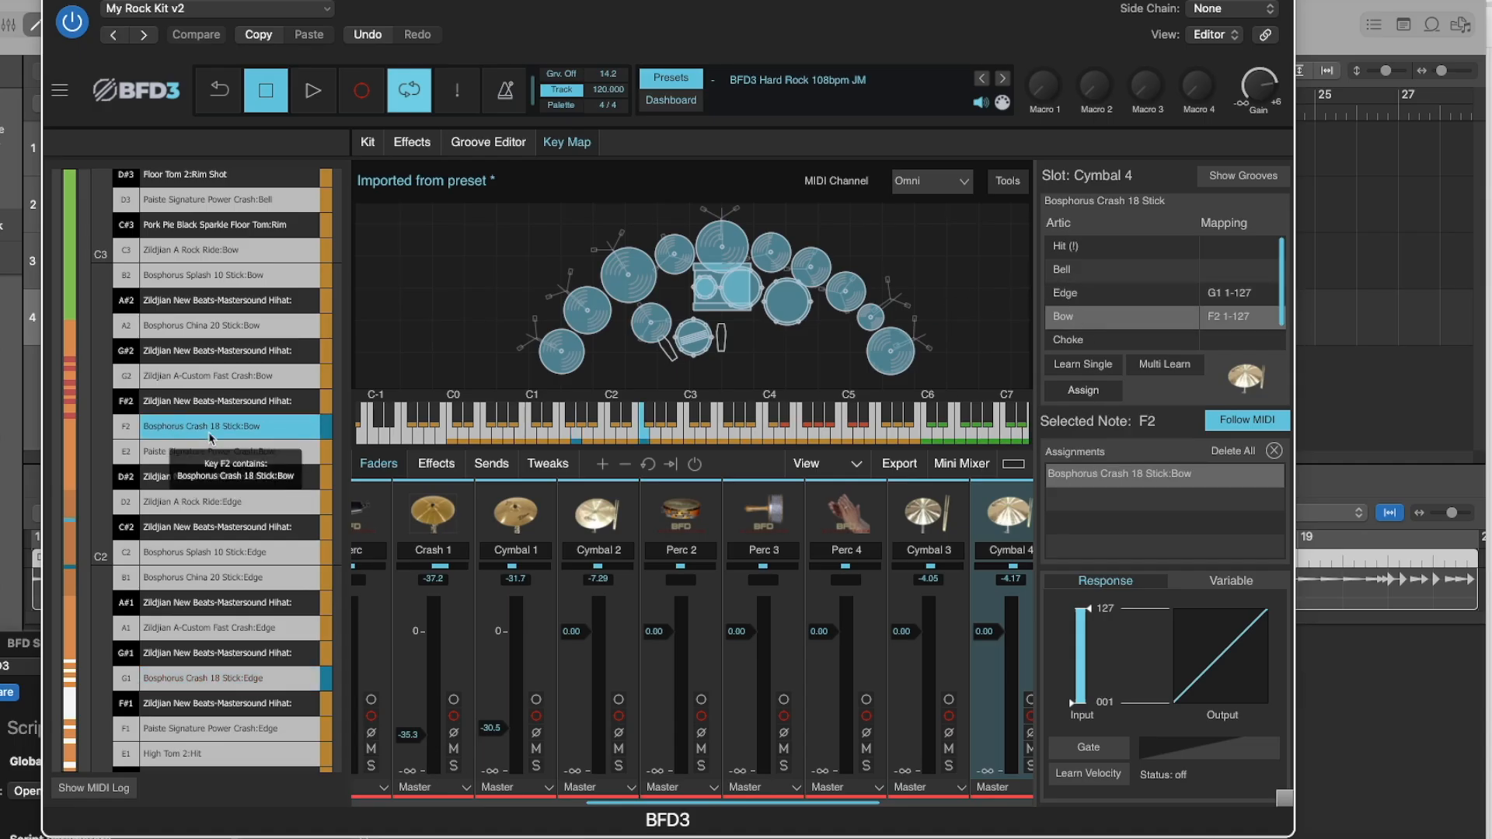
Replace the Crash 2 assignments with the Bosphorus Crash 18 Stick, mapping its Bell to note E3 and its Hit to D4.
{"action": "scroll", "coordinate": [237, 325], "scroll_direction": "up", "scroll_amount": 3}
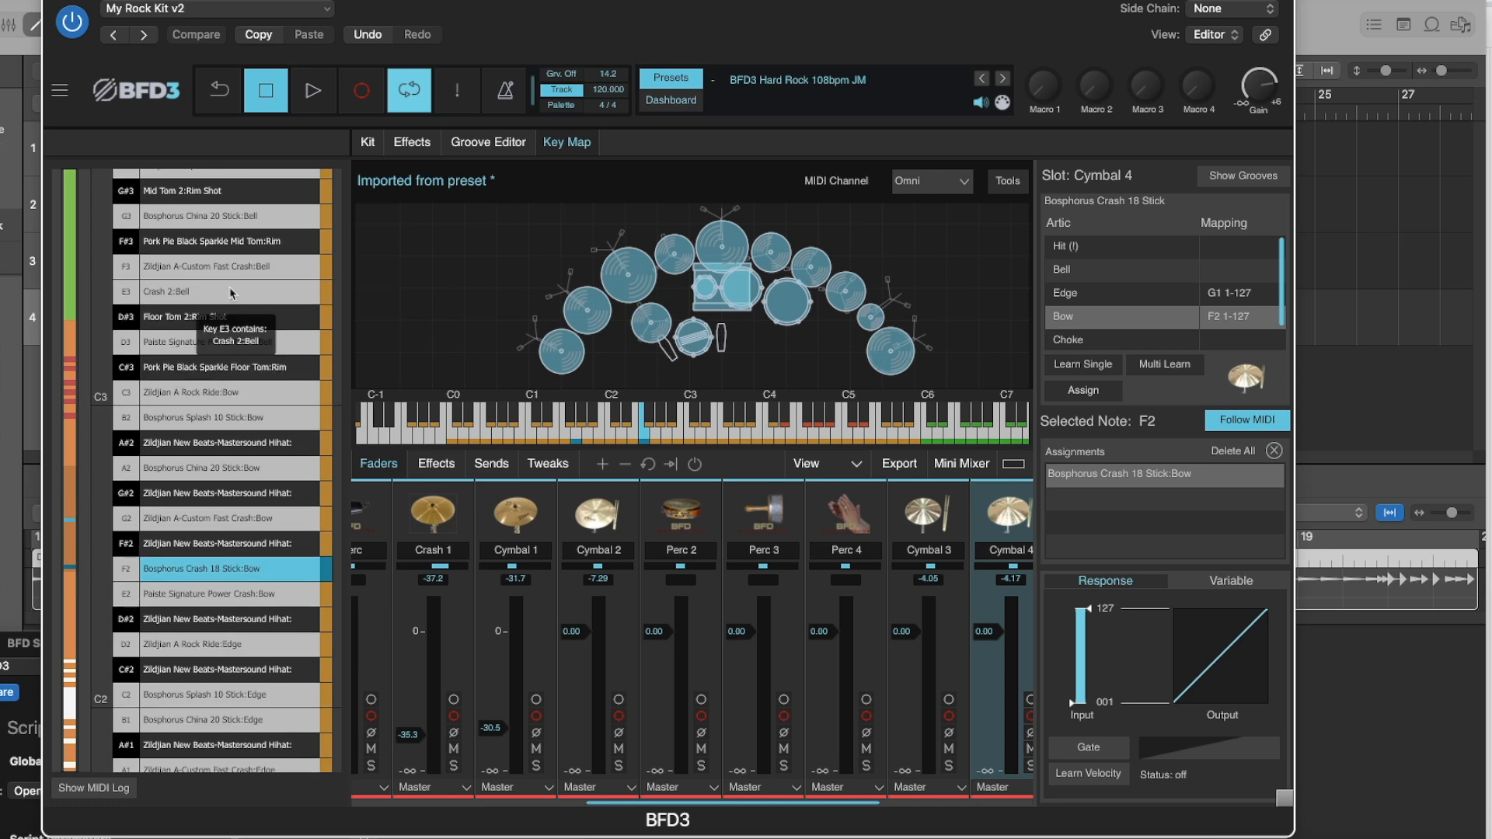
{"action": "left_click", "coordinate": [231, 293]}
{"action": "left_click", "coordinate": [1095, 270]}
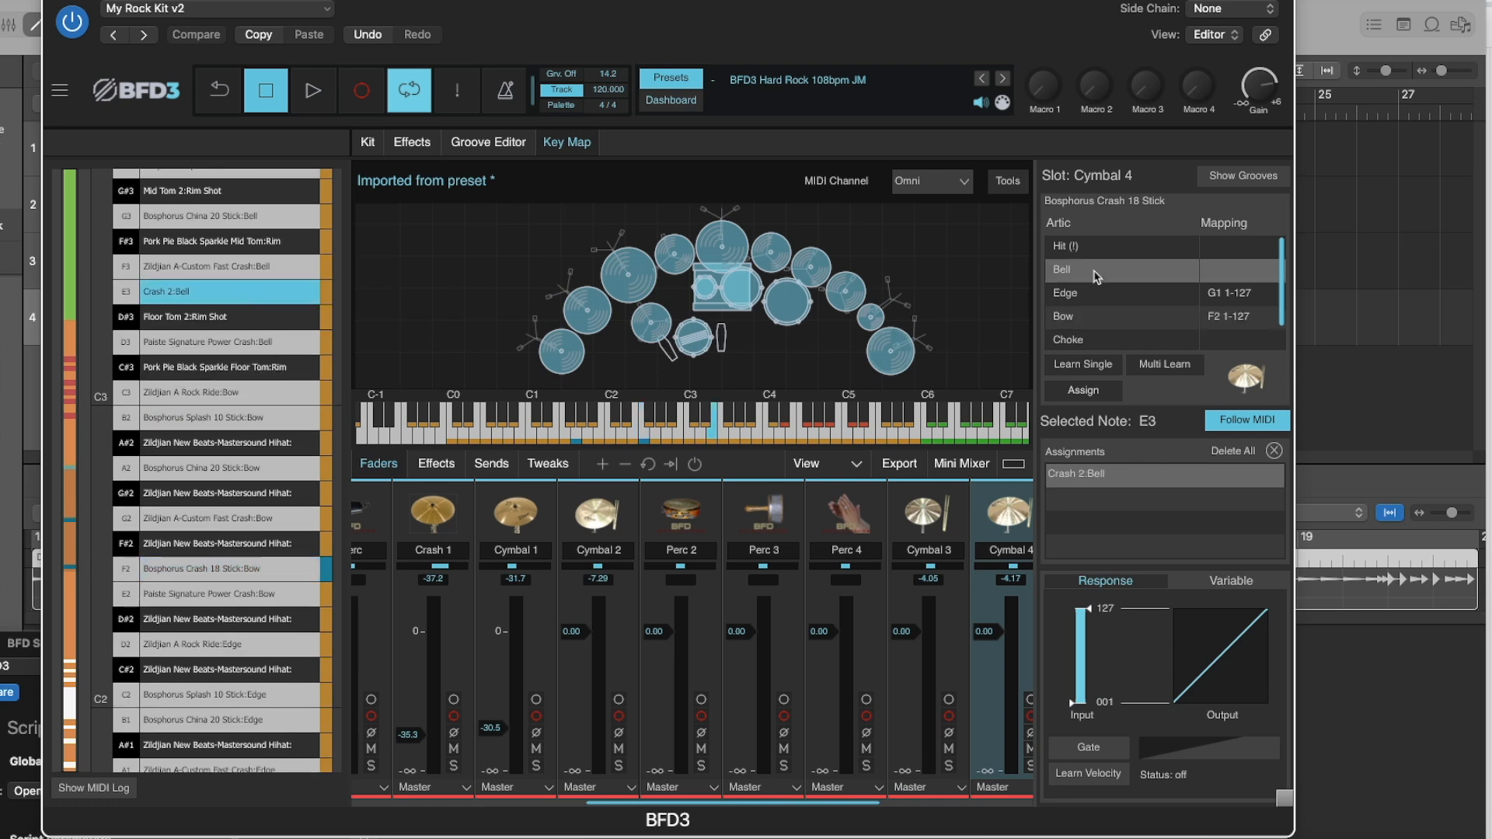
{"action": "left_click", "coordinate": [1089, 390]}
{"action": "scroll", "coordinate": [202, 187], "scroll_direction": "up", "scroll_amount": 3}
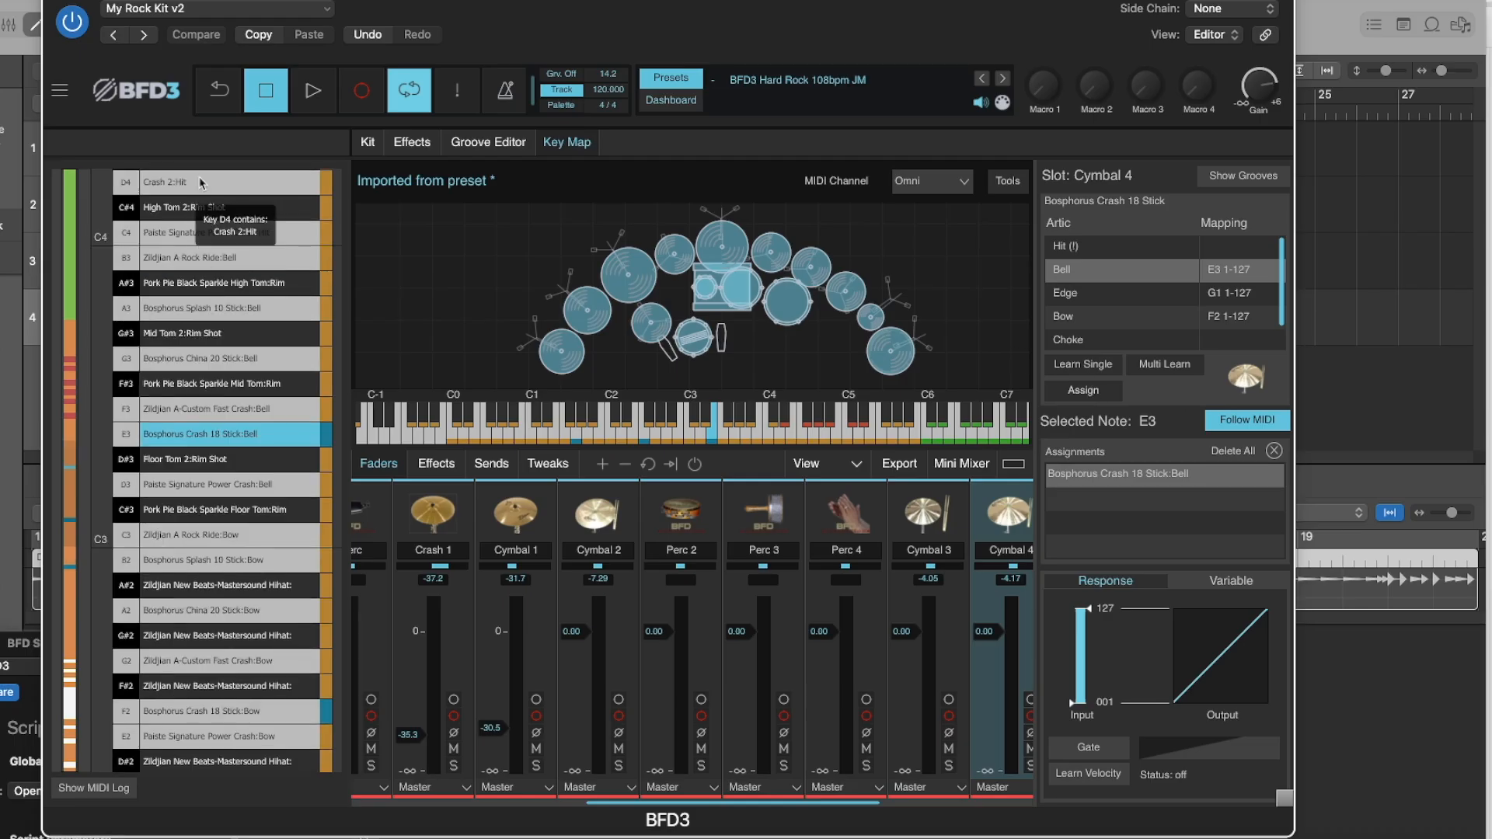
{"action": "left_click", "coordinate": [301, 185]}
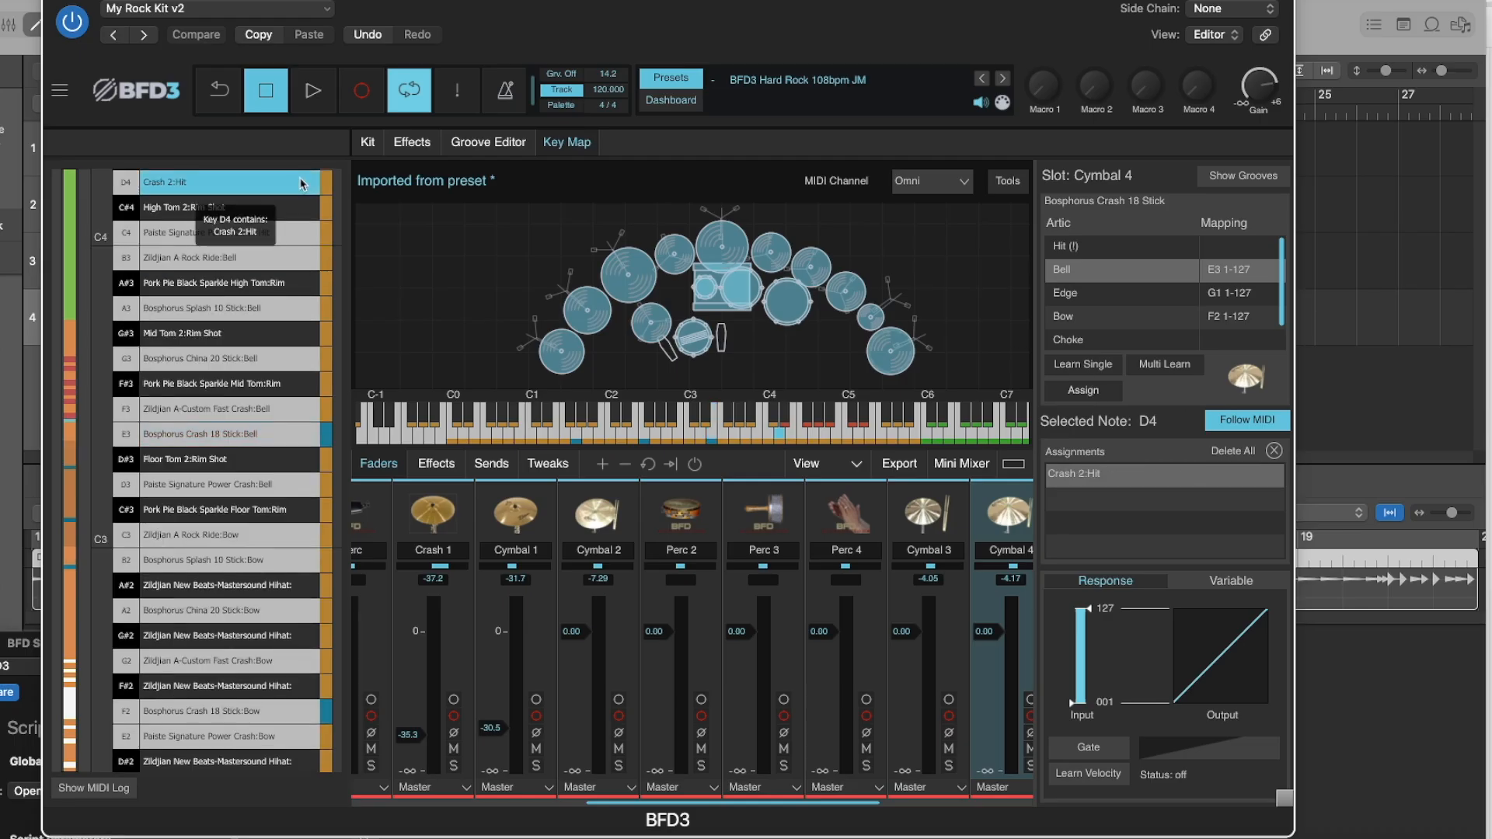
{"action": "left_click", "coordinate": [1078, 247]}
{"action": "left_click", "coordinate": [1083, 391]}
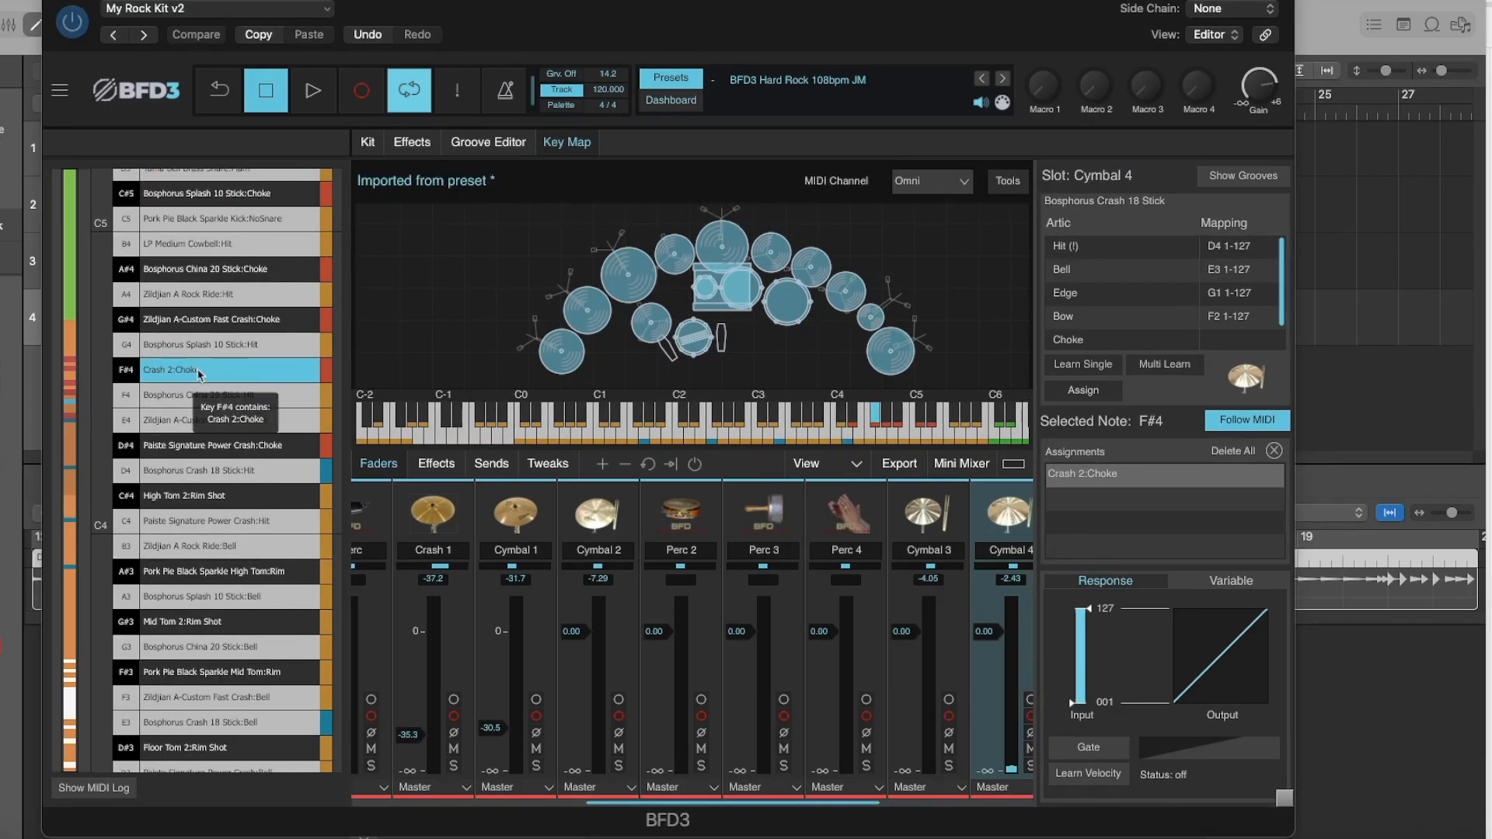
Check the loaded articulations of the Cymbal 4 crash and assign its Choke articulation to note F#4.
{"action": "right_click", "coordinate": [885, 355]}
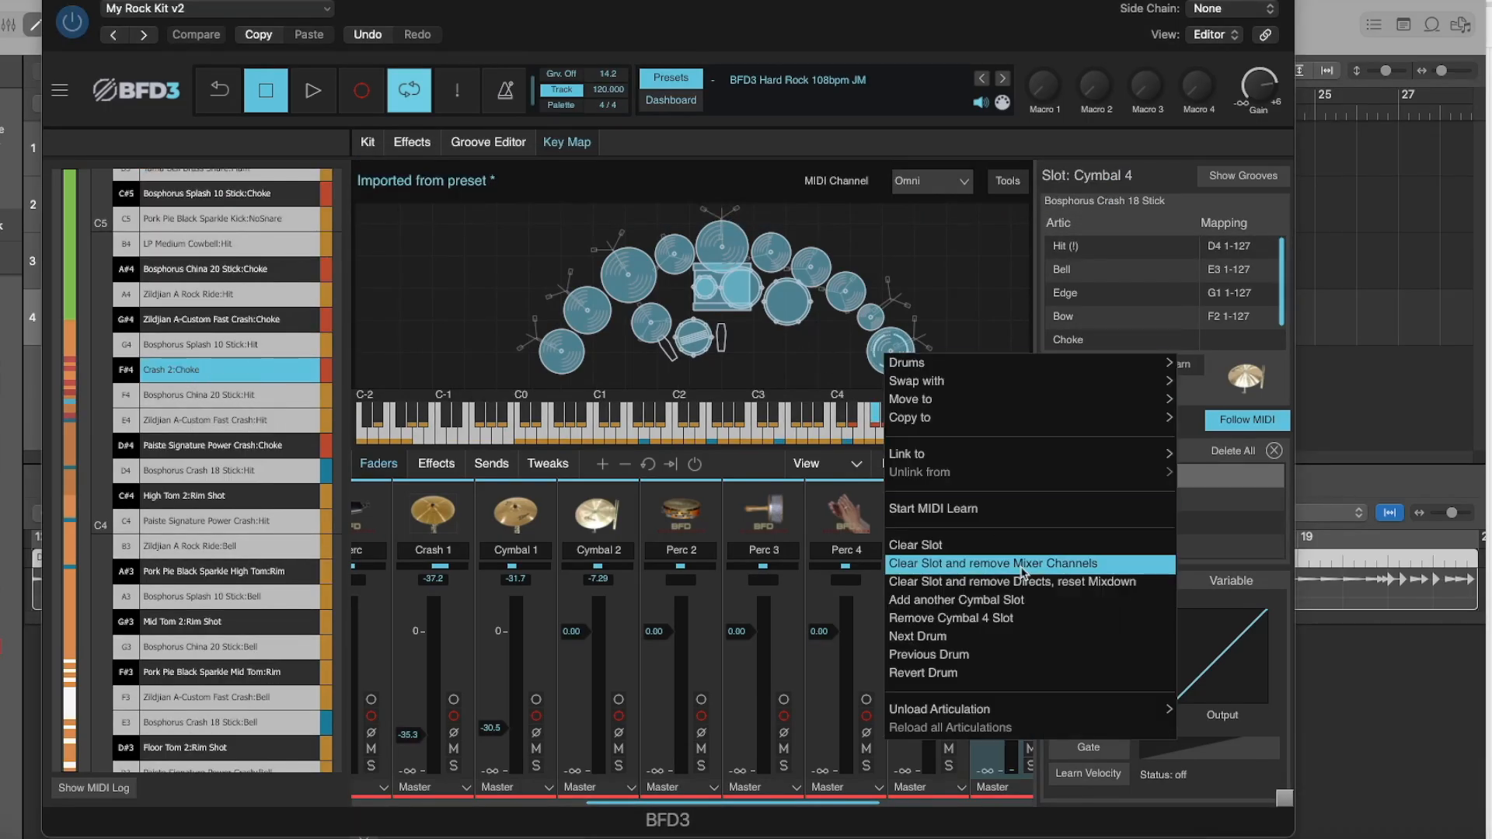
{"action": "mouse_move", "coordinate": [1080, 711]}
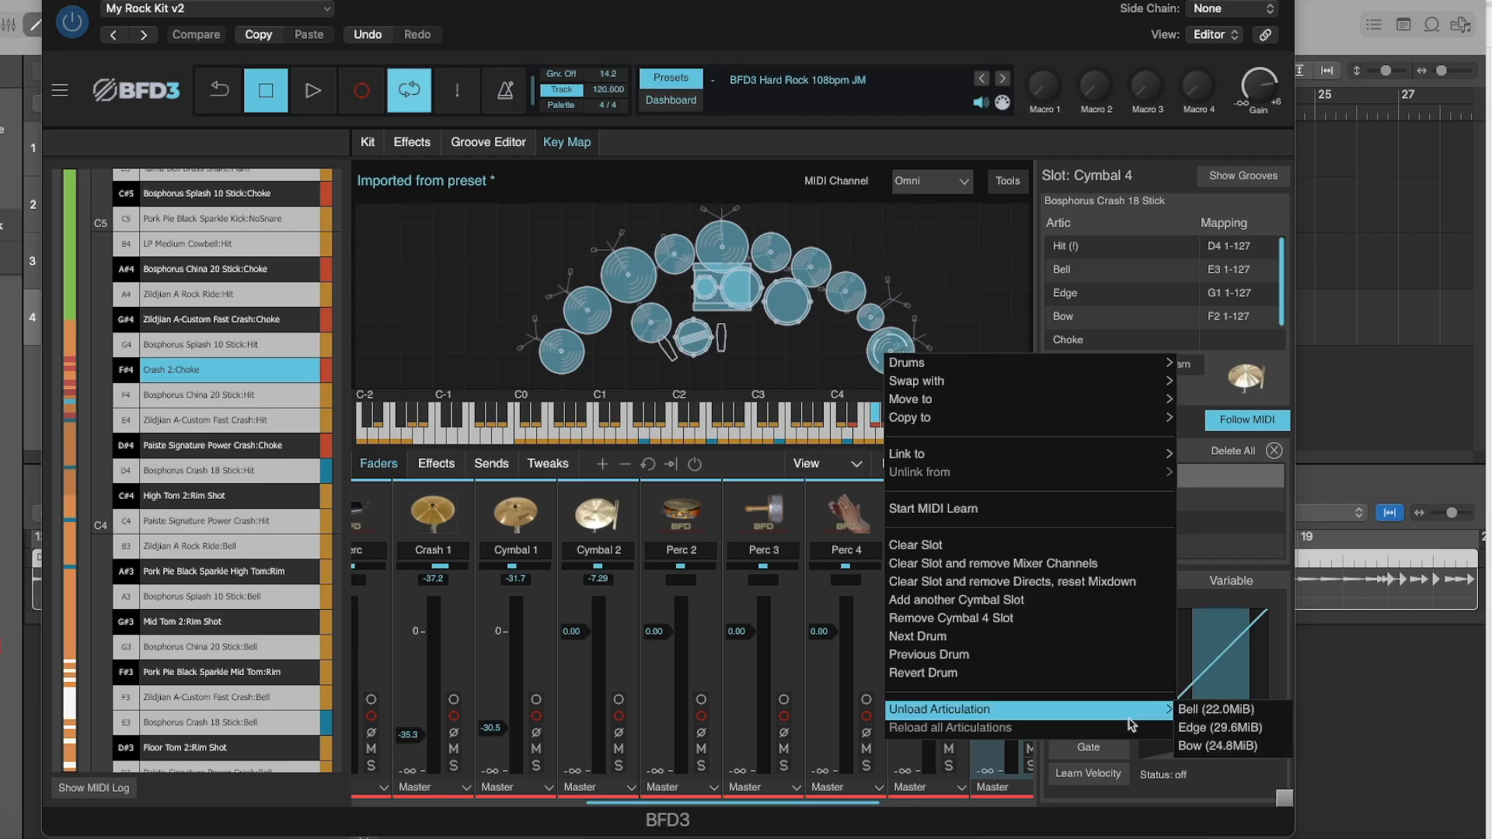
{"action": "left_click", "coordinate": [1074, 344]}
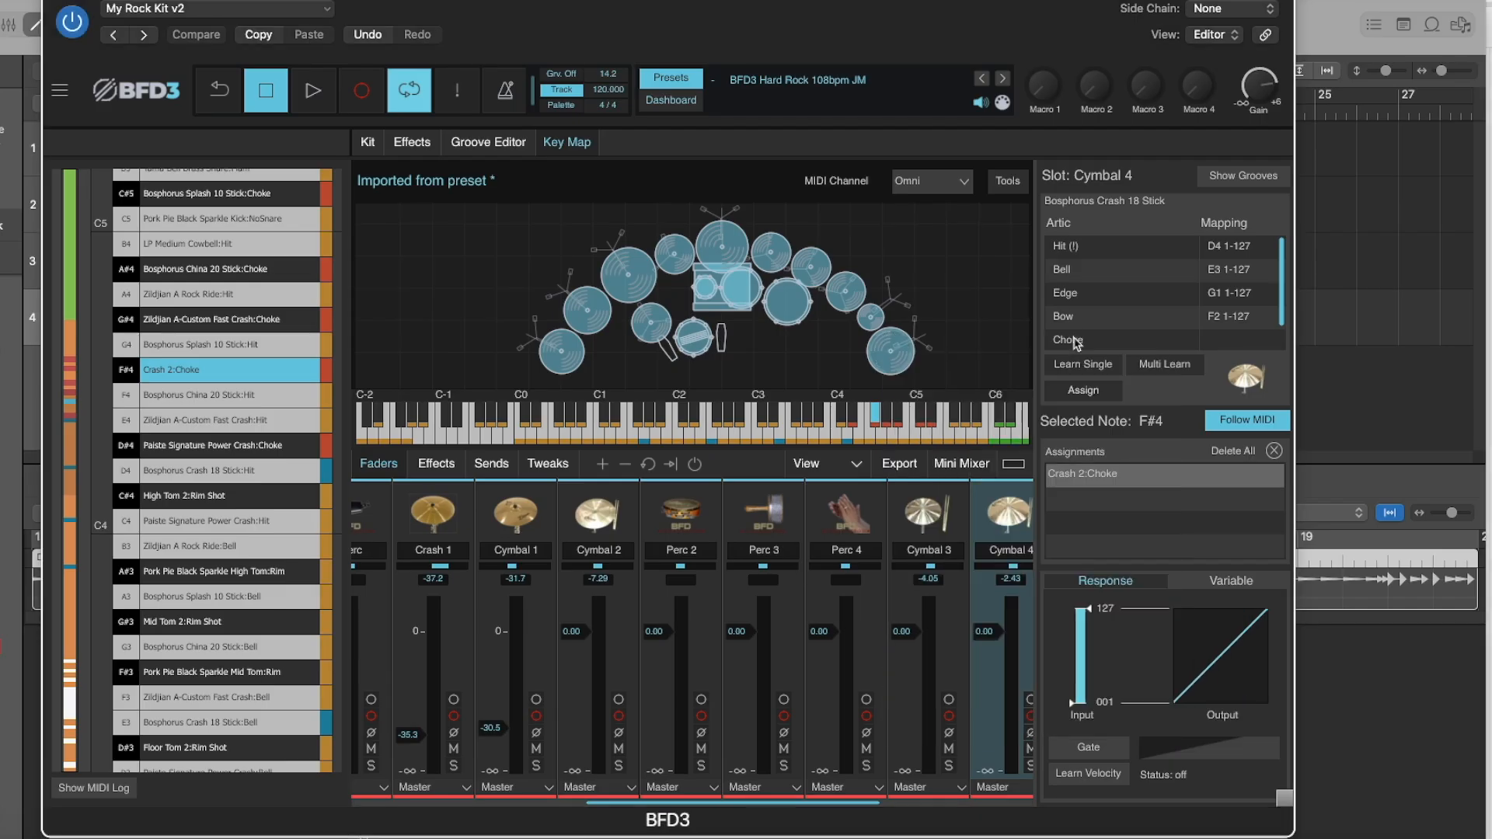
{"action": "left_click", "coordinate": [1068, 340]}
{"action": "left_click", "coordinate": [1083, 390]}
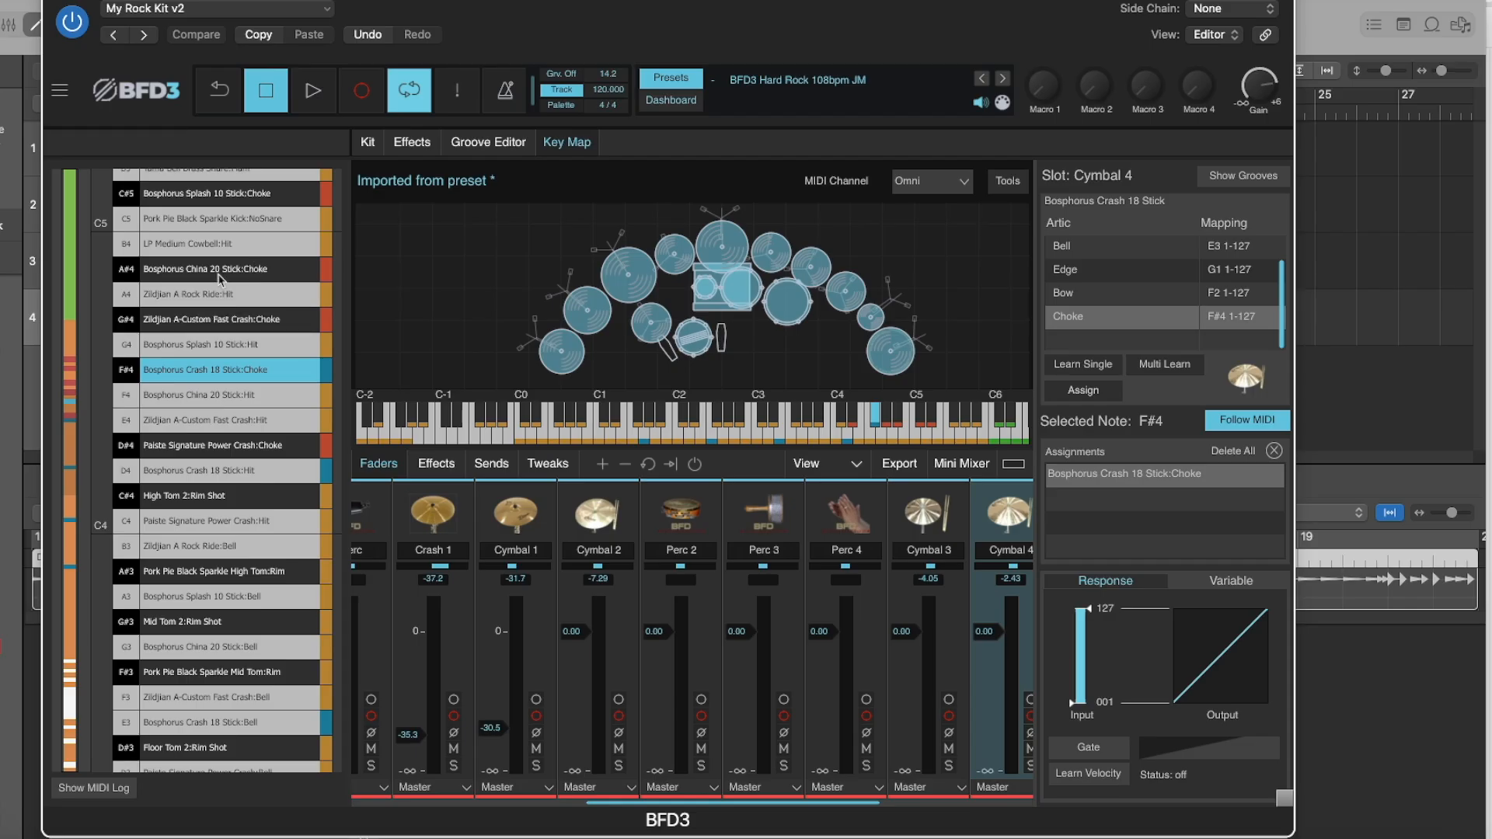
Audition the cymbals and other pieces across the kit and check their articulation mappings.
{"action": "left_click", "coordinate": [581, 357]}
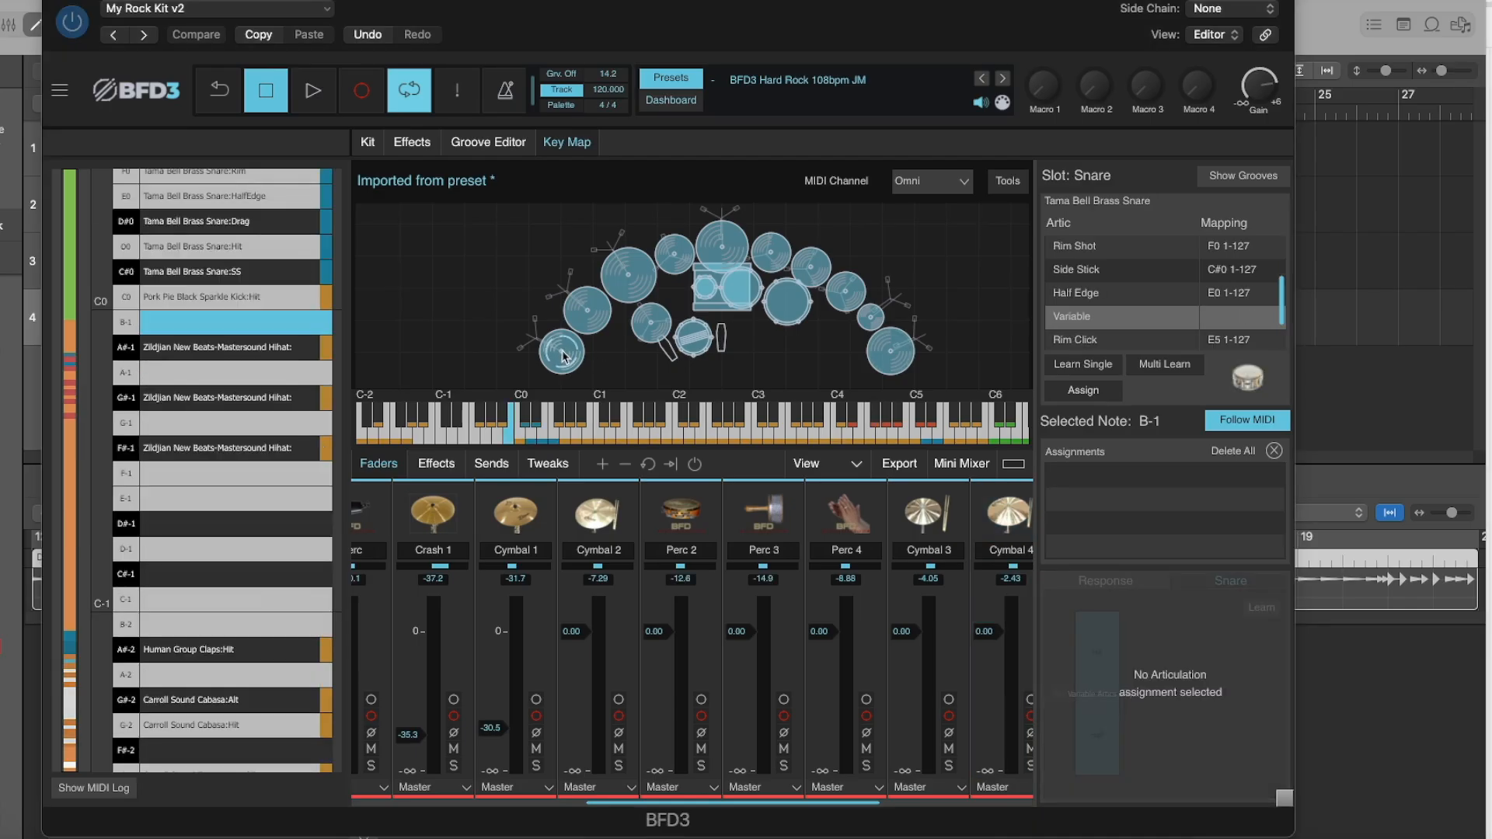
{"action": "left_click", "coordinate": [564, 356]}
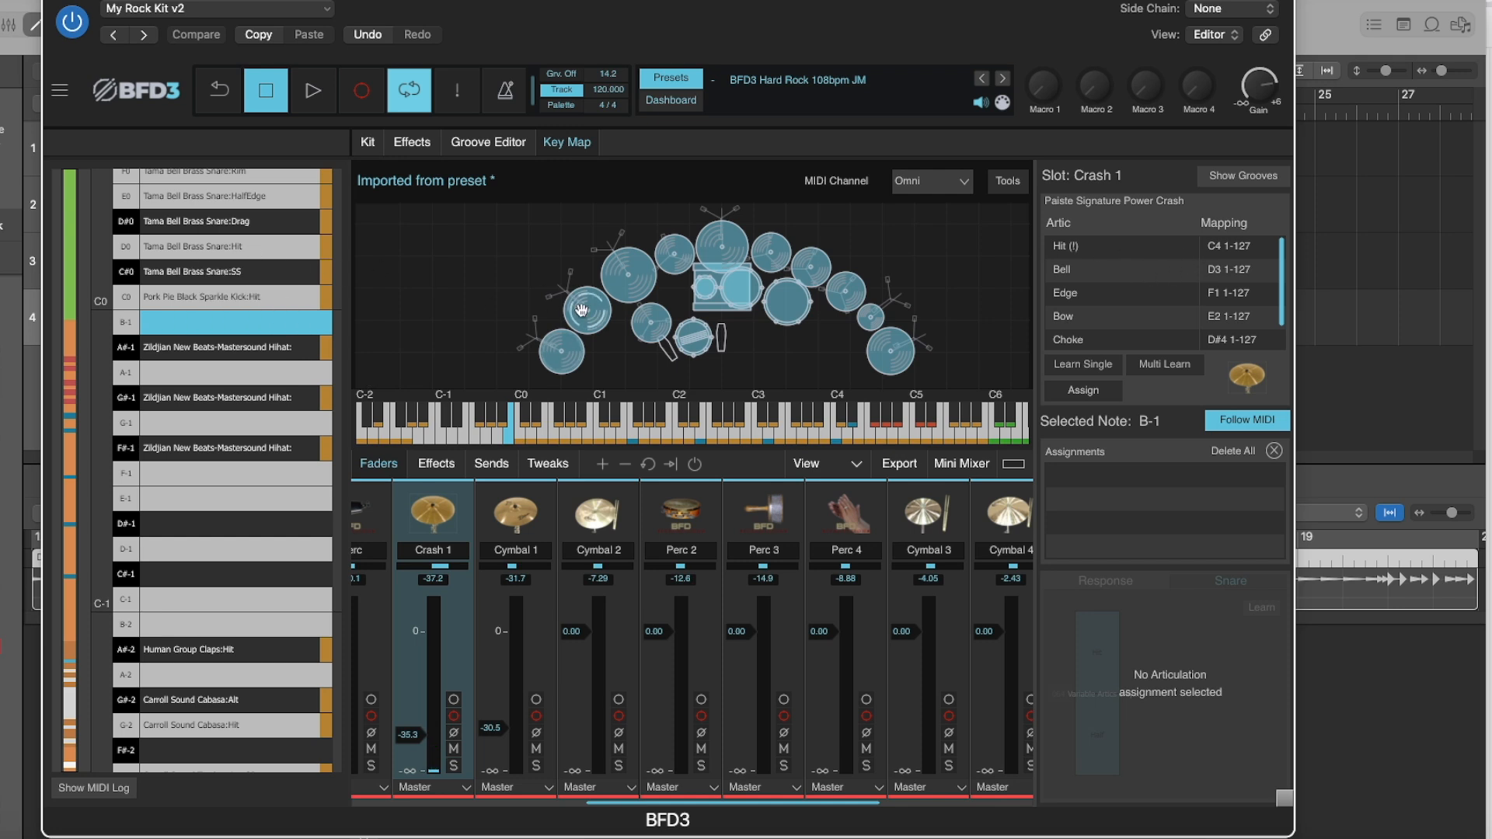
{"action": "left_click", "coordinate": [682, 263]}
{"action": "left_click", "coordinate": [681, 263]}
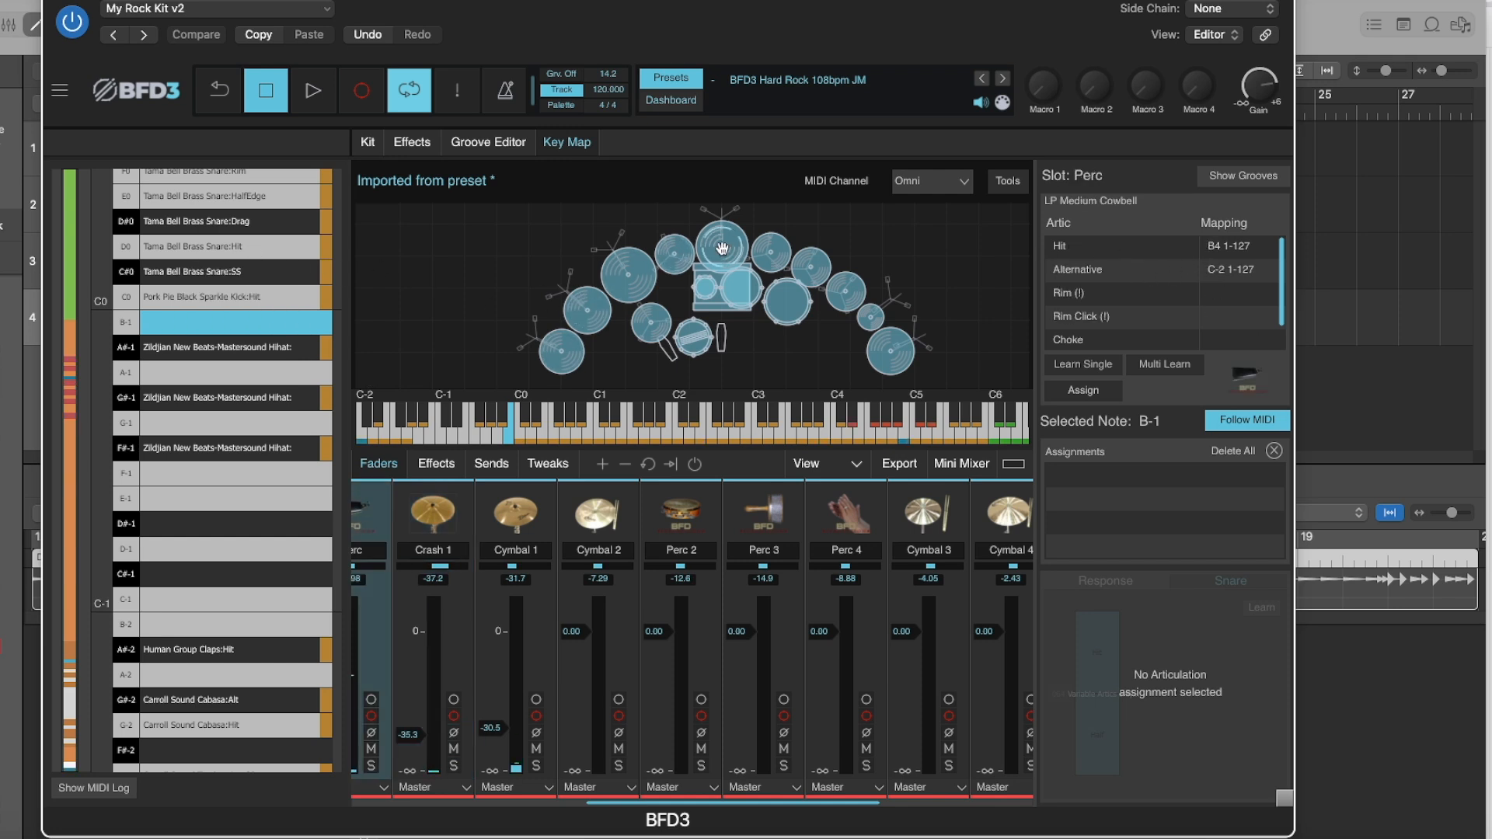
Assign the Tama Bell Brass Snare's Variable articulation to the empty note B-1.
{"action": "left_click", "coordinate": [740, 293]}
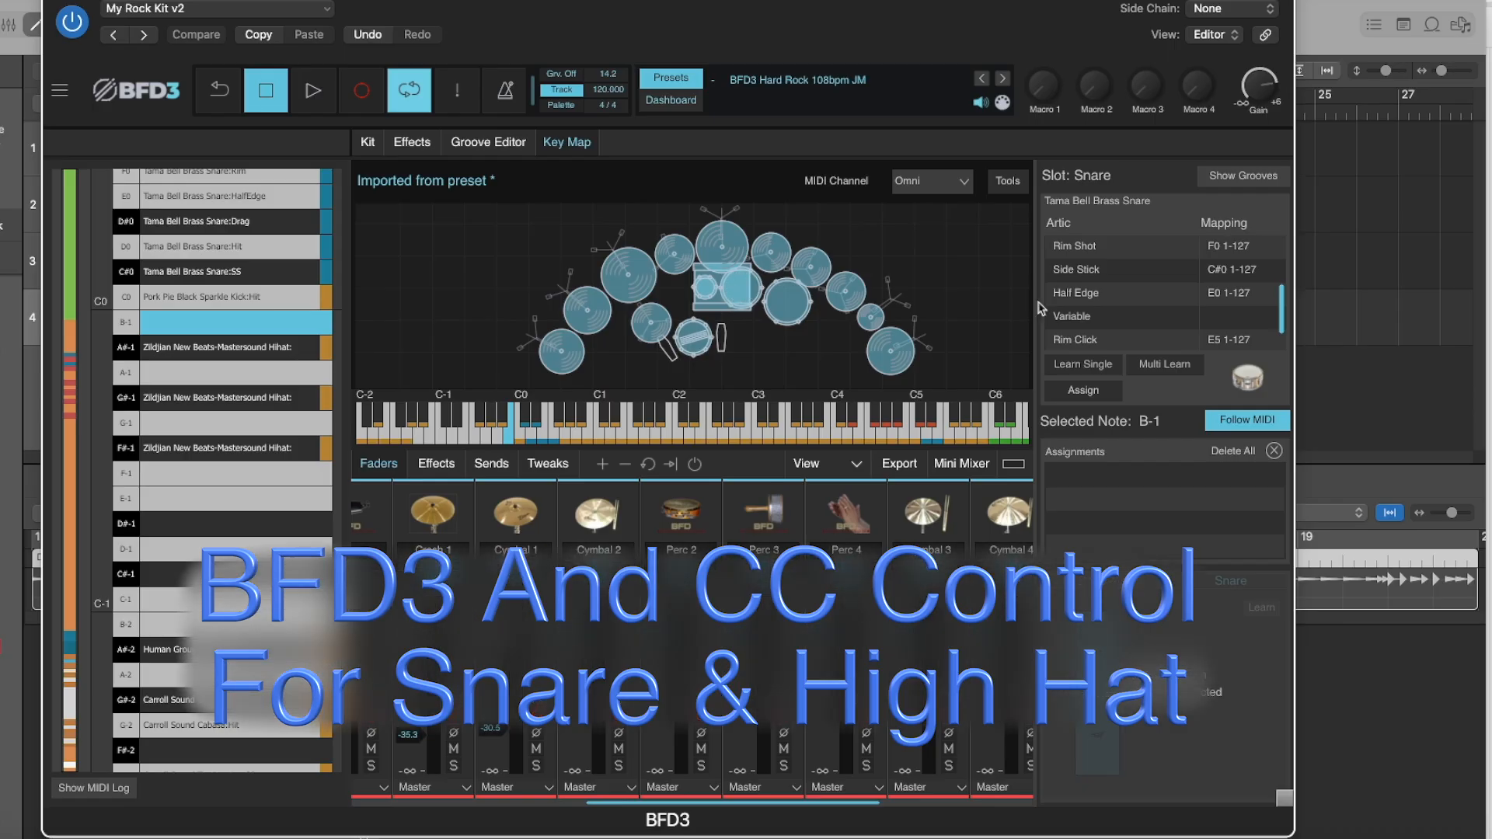
{"action": "left_click", "coordinate": [1099, 322]}
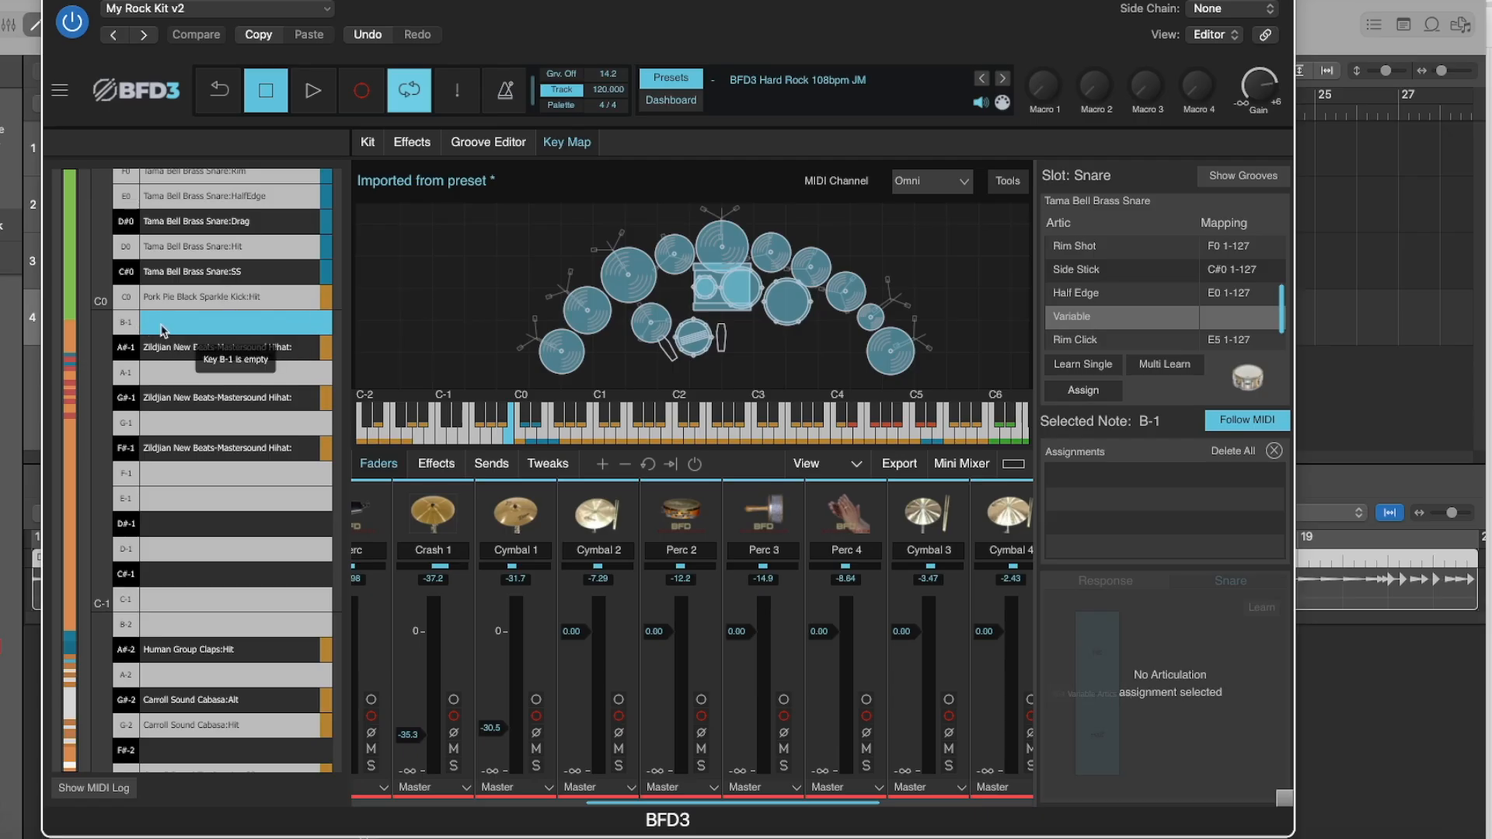
{"action": "left_click", "coordinate": [1083, 390]}
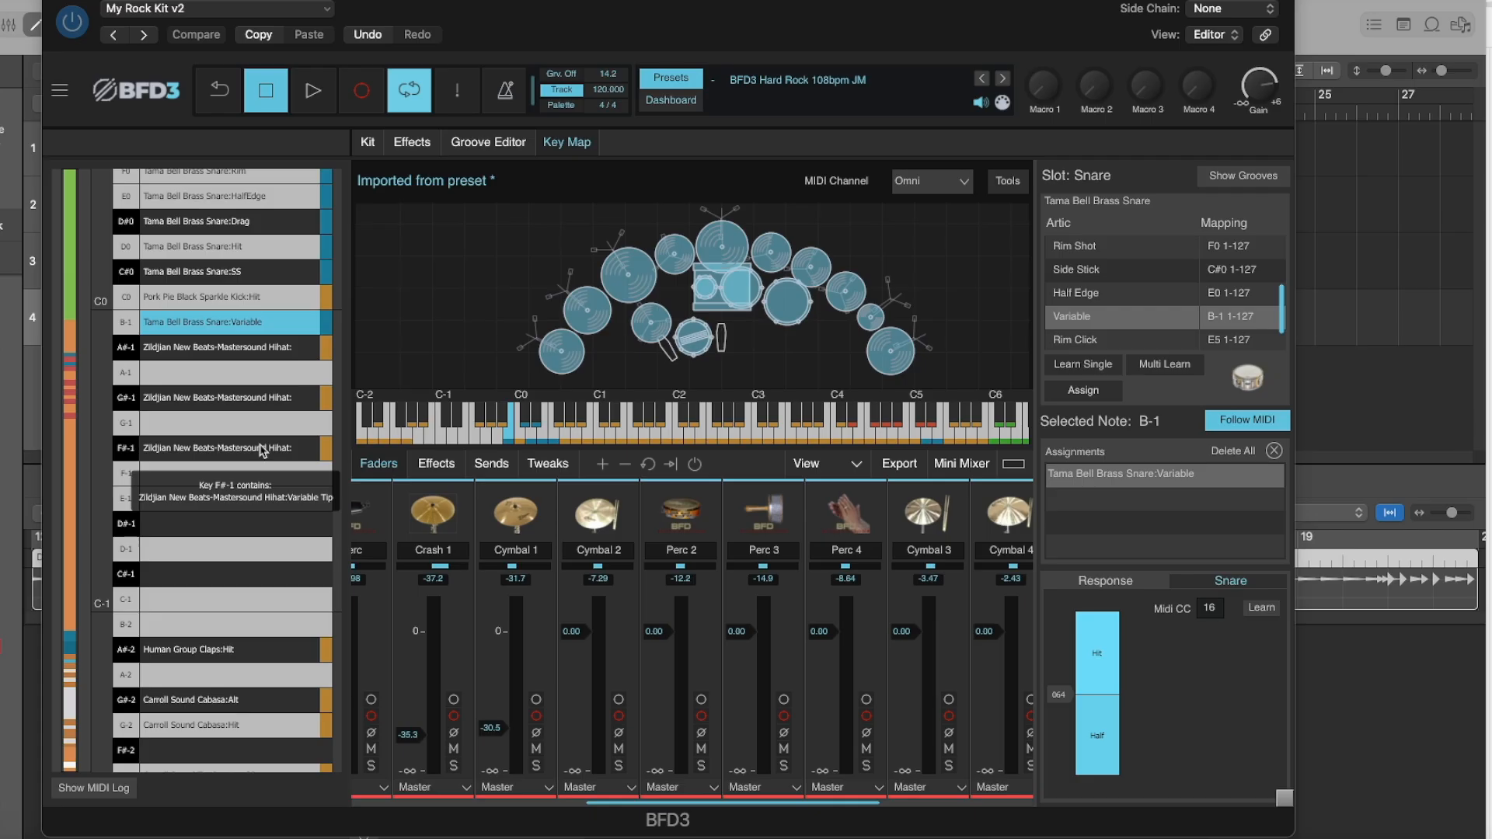
Check the hi-hat CC settings of the Variable Tip assignment on note F#-1 and open the key map tools.
{"action": "left_click", "coordinate": [852, 622]}
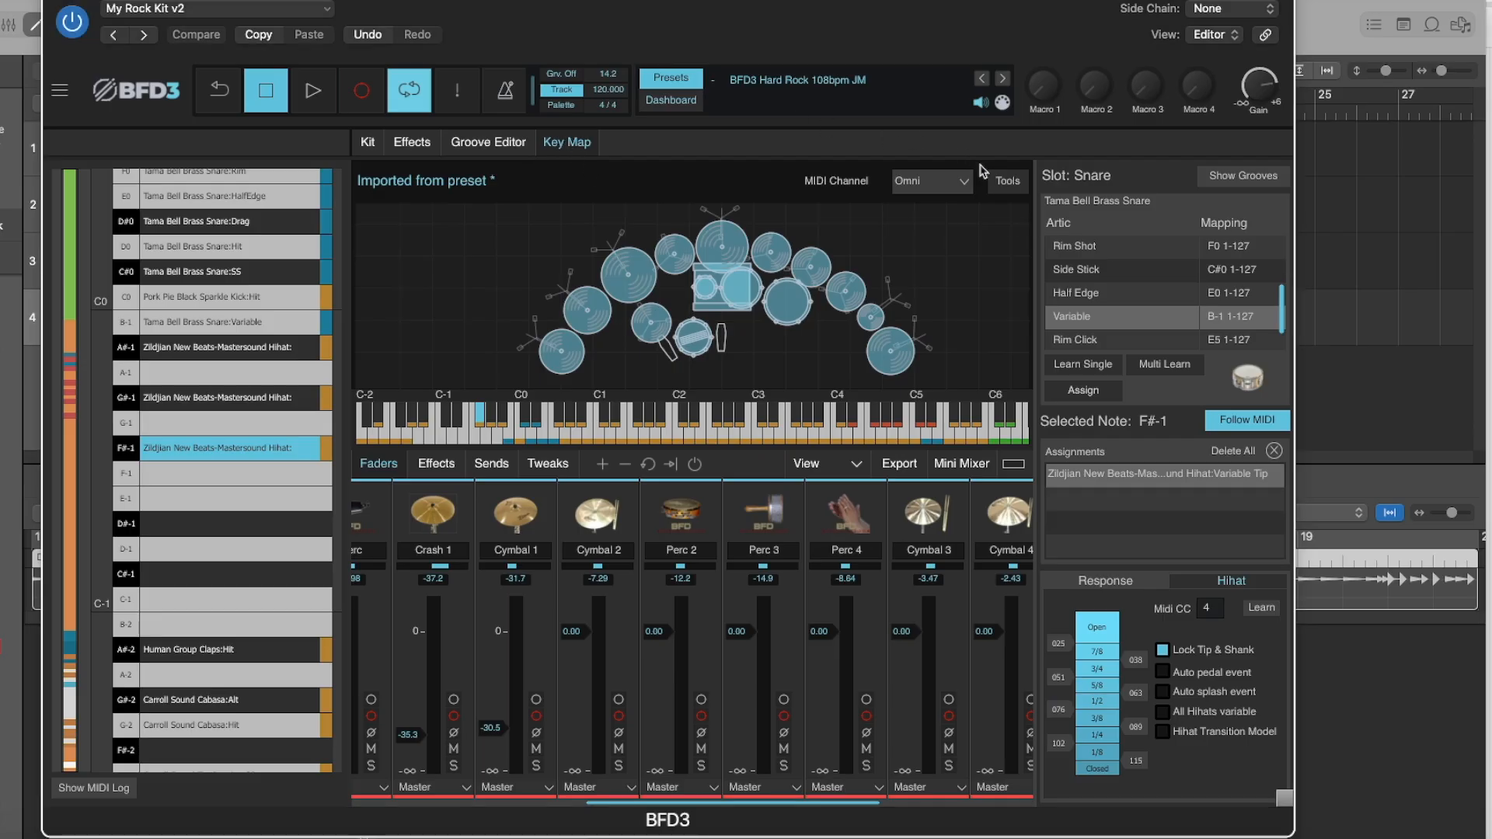
{"action": "left_click", "coordinate": [1008, 183]}
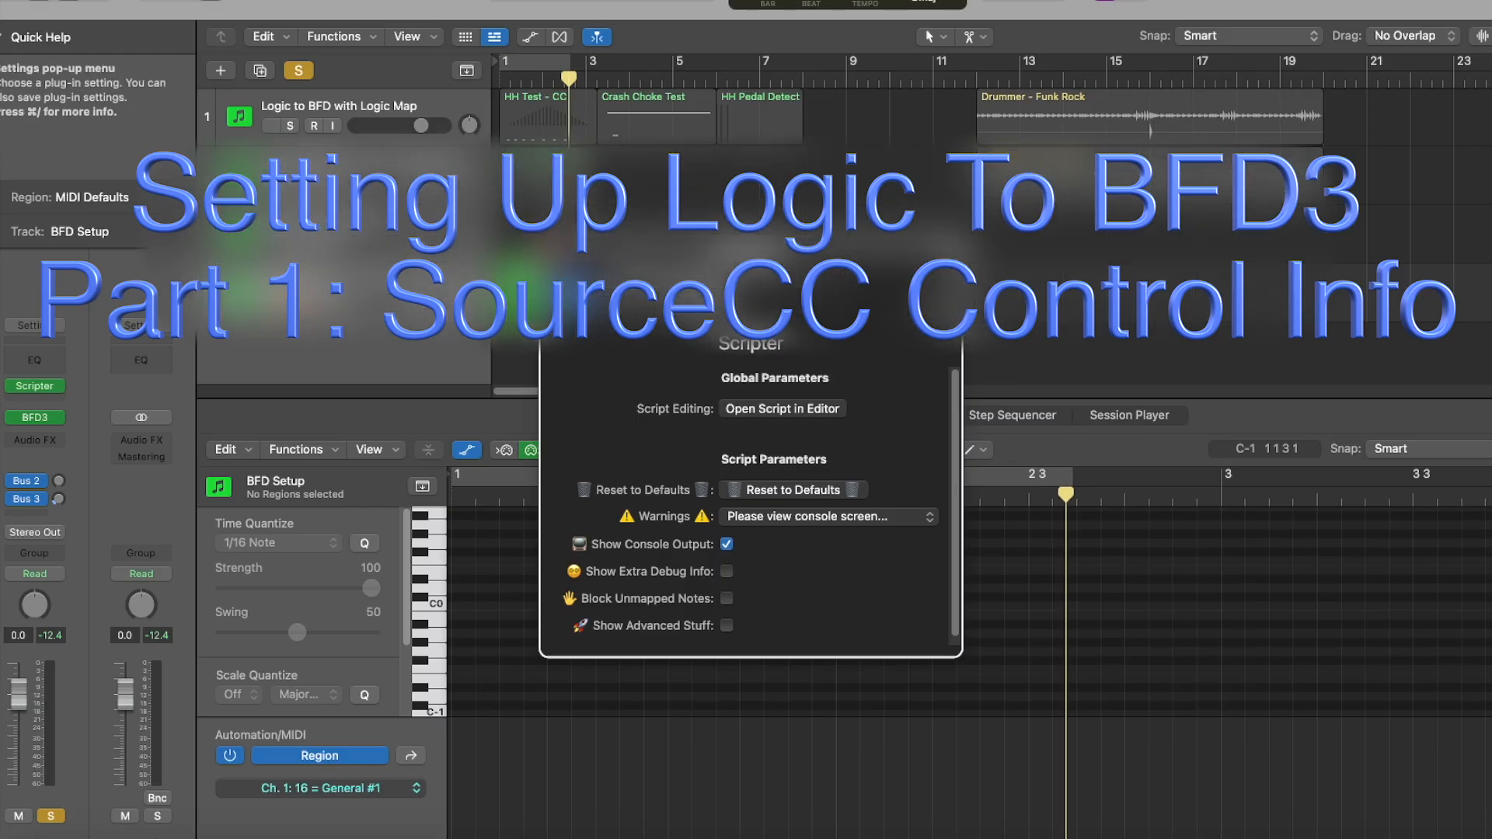
Open the LogicDrumsTo_BFD3 script of the BFD Setup track in the Script Editor and close the Scripter window.
{"action": "mouse_move", "coordinate": [36, 388]}
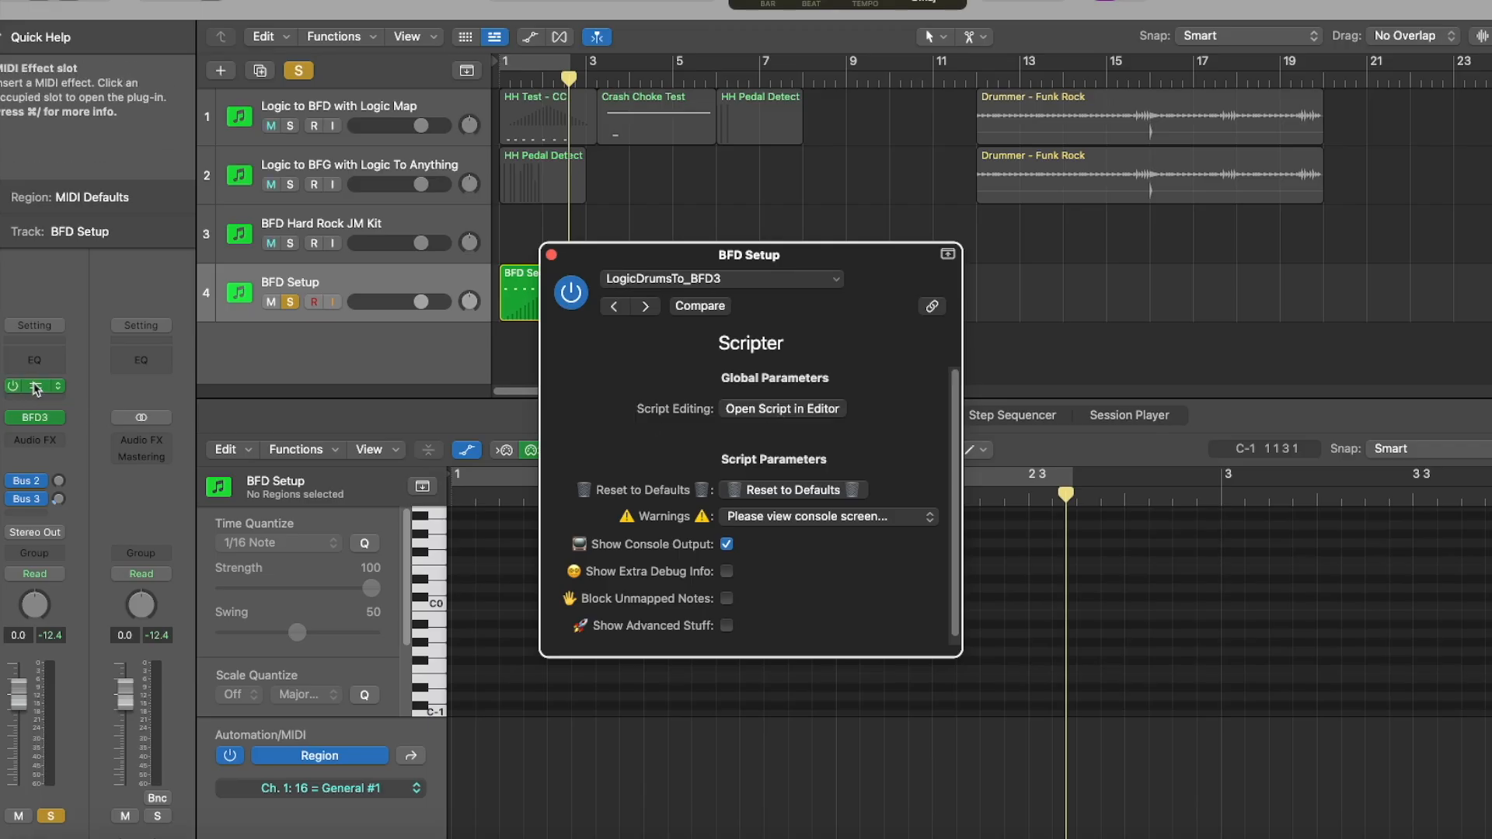
{"action": "left_click", "coordinate": [784, 411]}
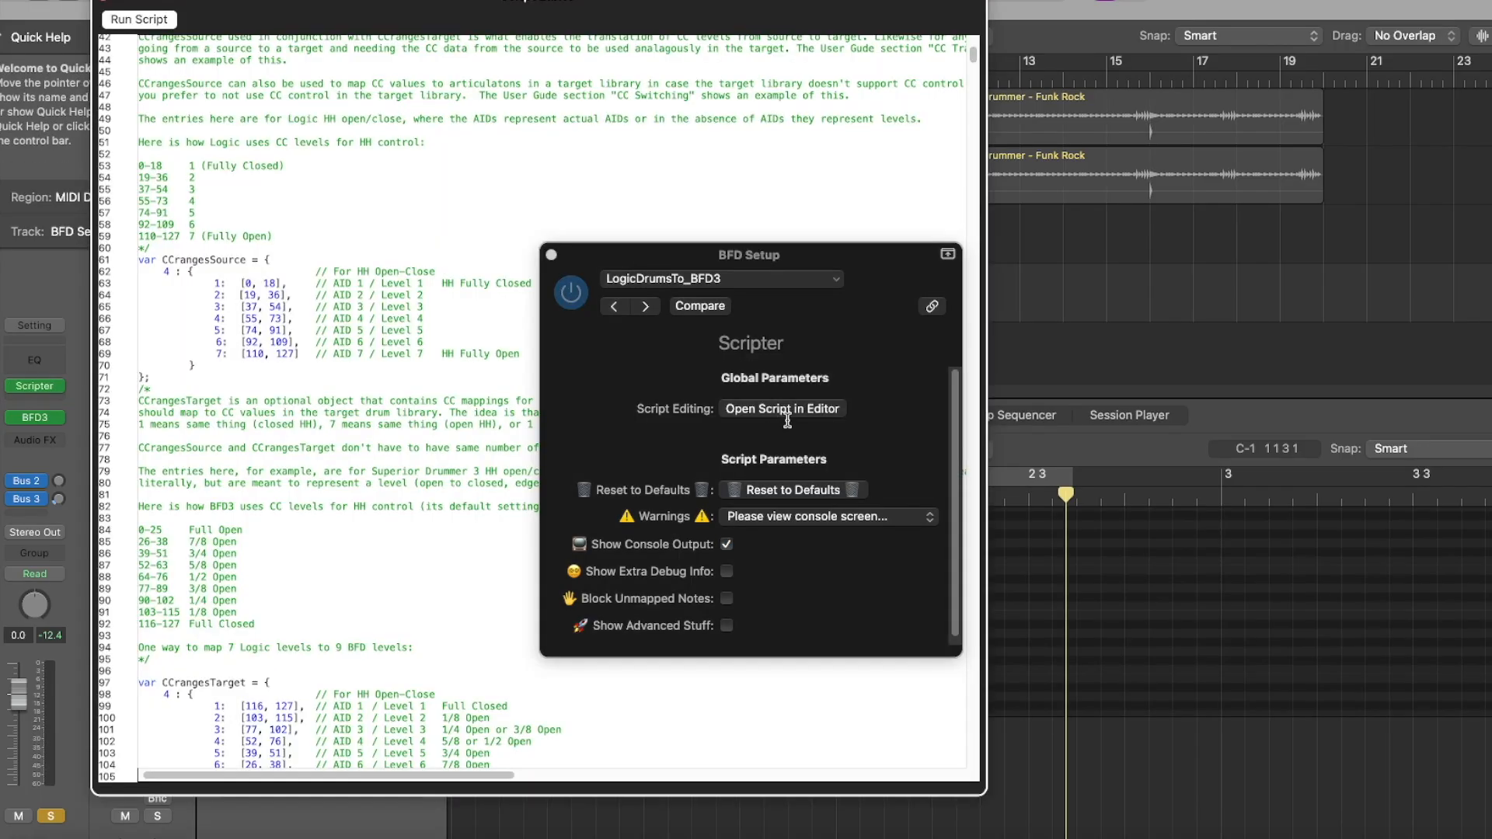
{"action": "left_click", "coordinate": [551, 254]}
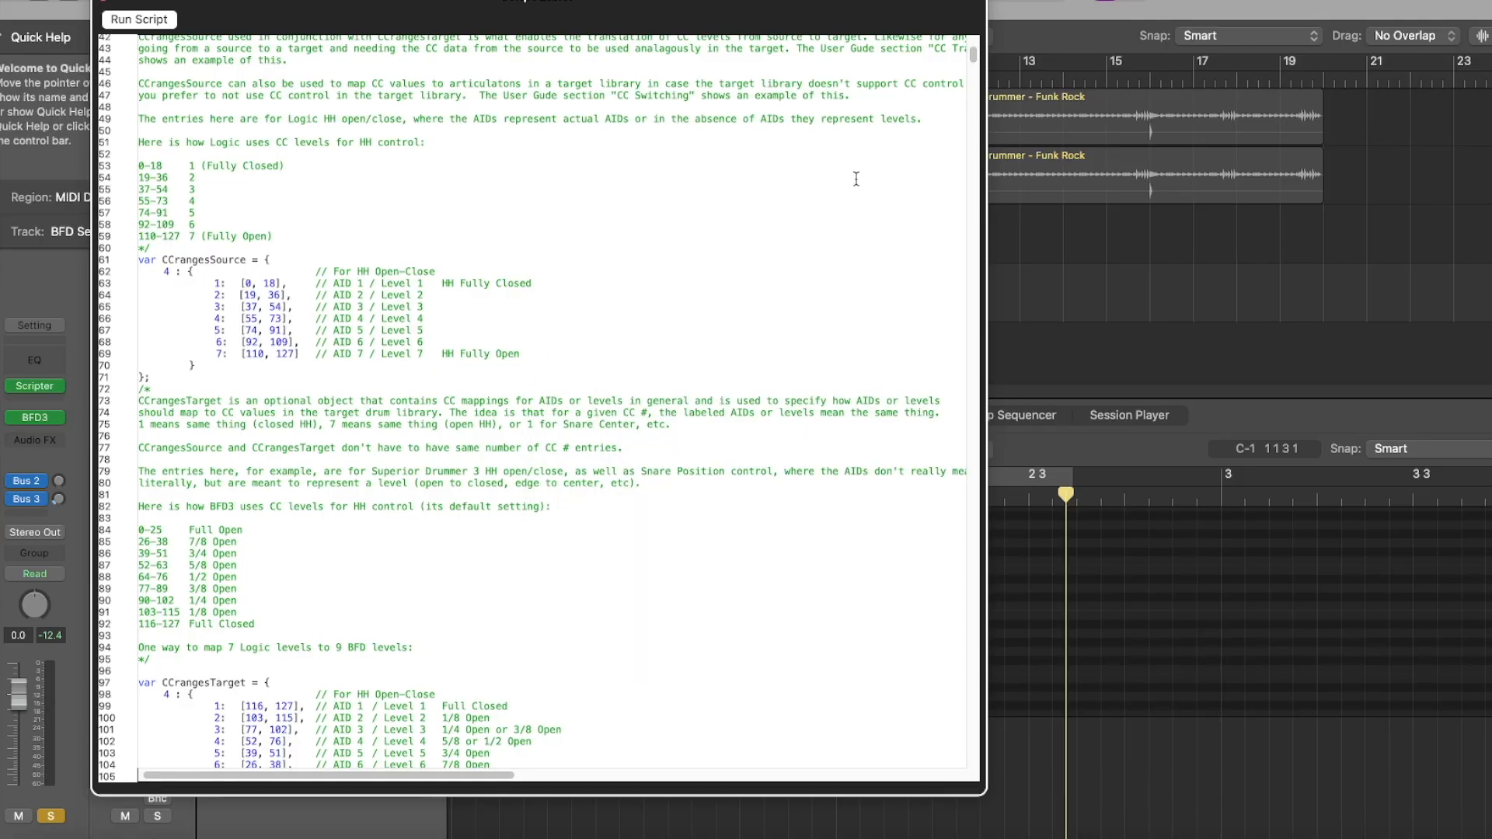
{"action": "scroll", "coordinate": [963, 70], "scroll_direction": "down", "scroll_amount": 3}
Switch to the Logic Drums To Anything User Guide in Google Docs and review the hi-hat CC value and articulation ID tables.
{"action": "right_click", "coordinate": [488, 836]}
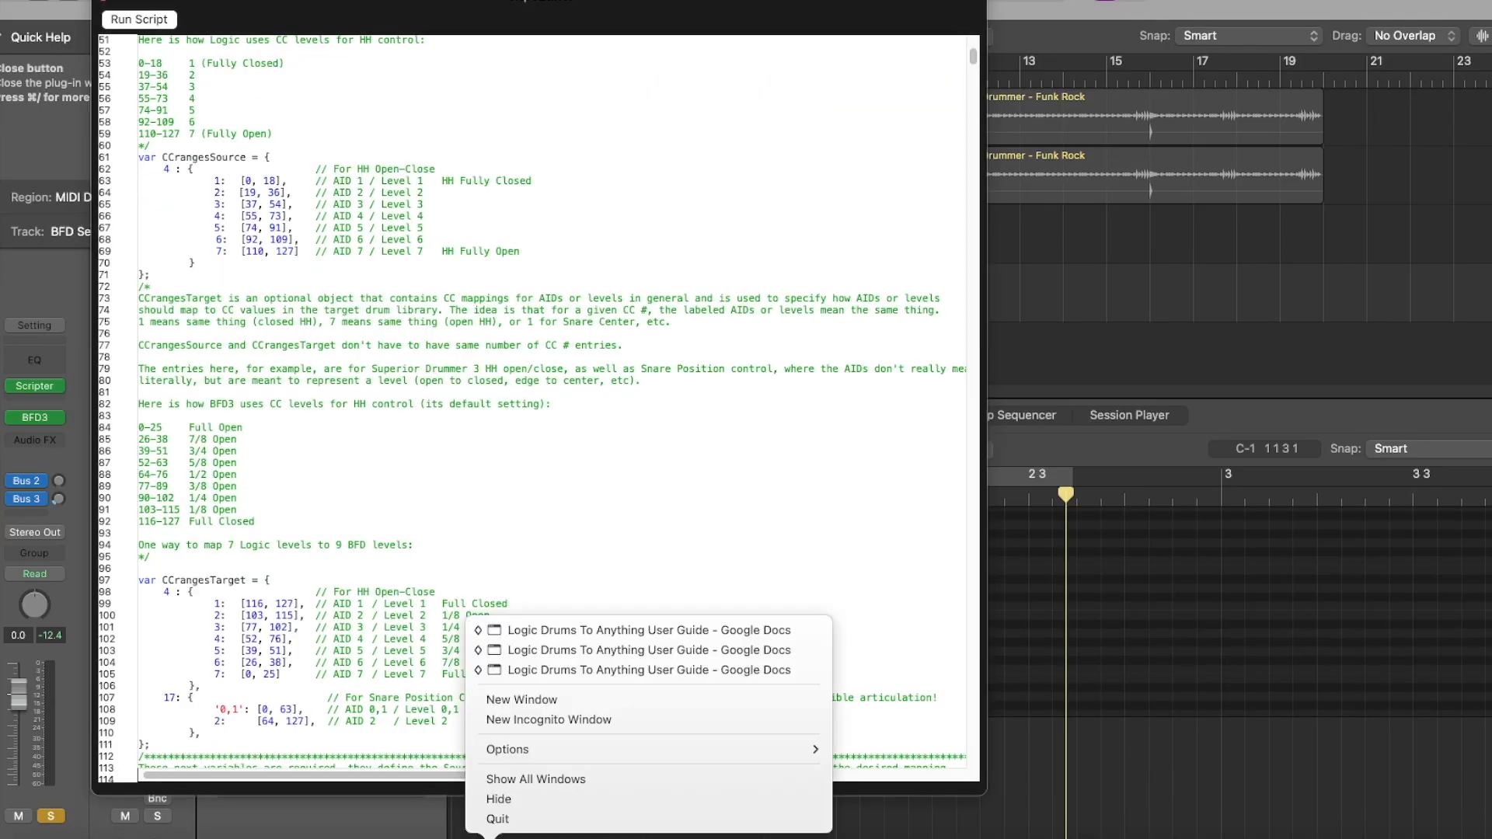
{"action": "left_click", "coordinate": [610, 680]}
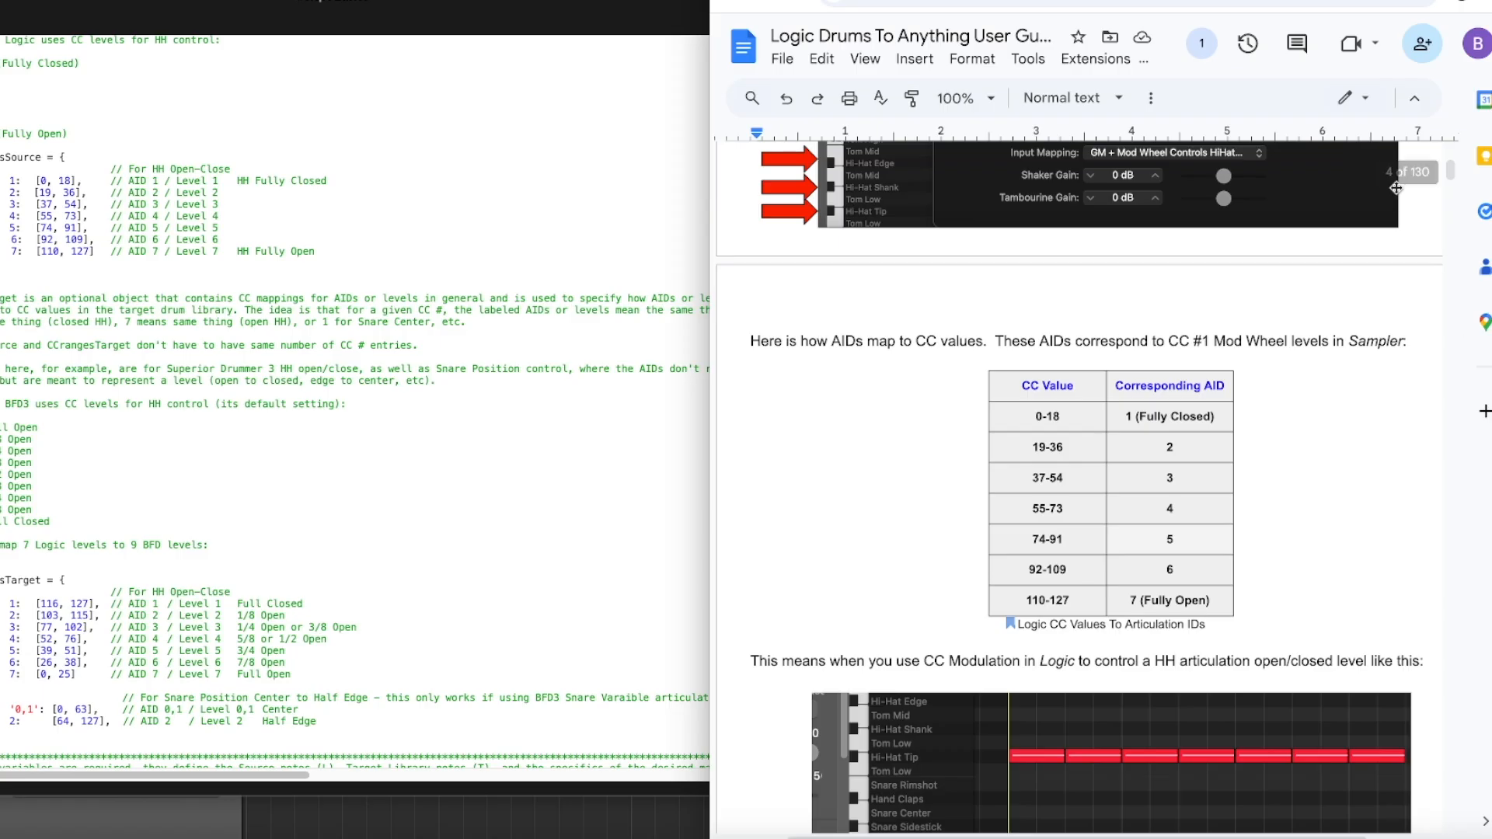
{"action": "left_click_drag", "start_coordinate": [1453, 171], "coordinate": [1453, 178]}
{"action": "left_click_drag", "start_coordinate": [914, 317], "coordinate": [1170, 316]}
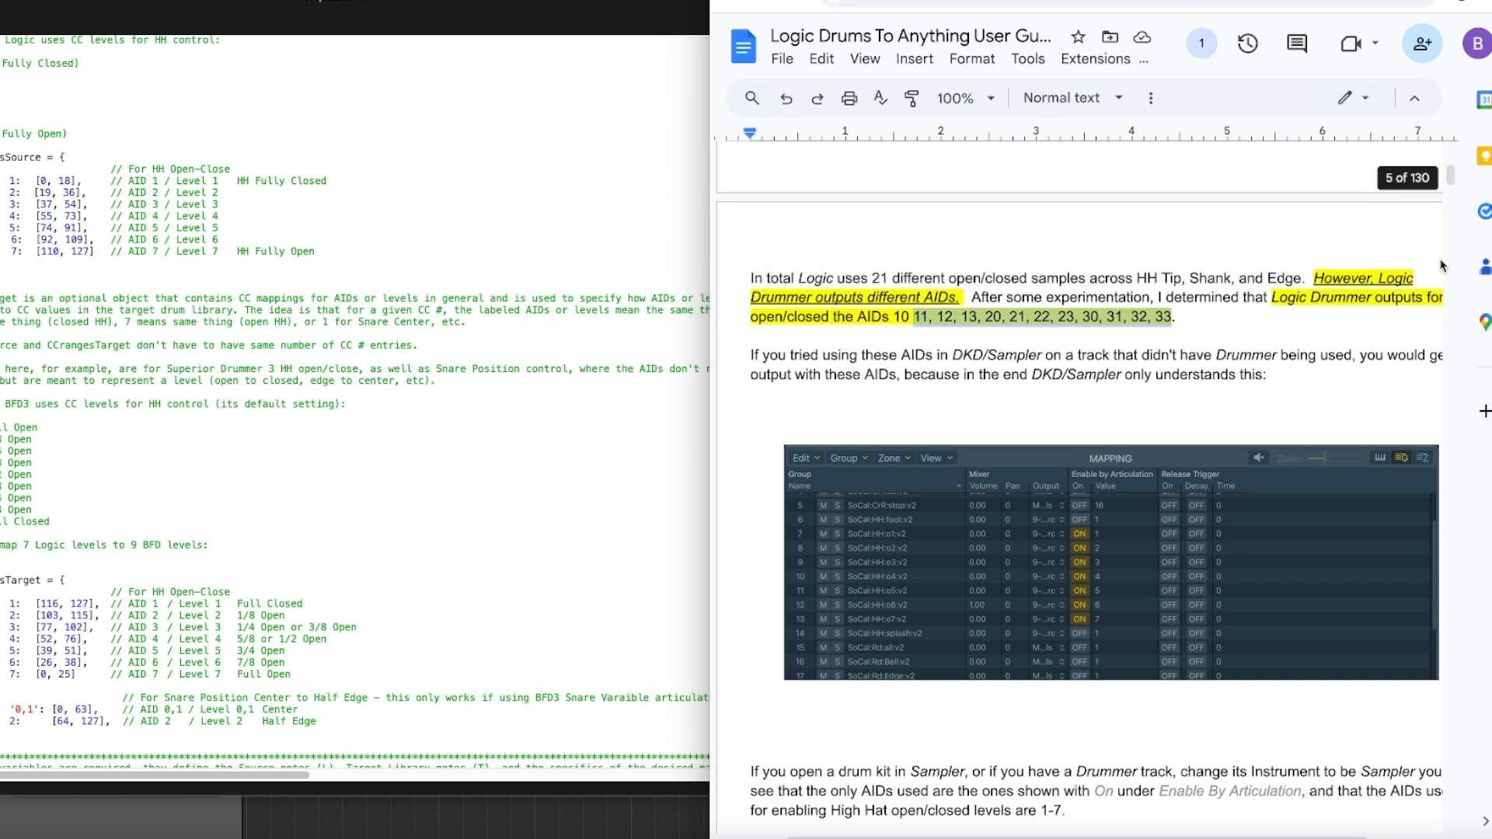
{"action": "left_click_drag", "start_coordinate": [1452, 177], "coordinate": [1453, 172]}
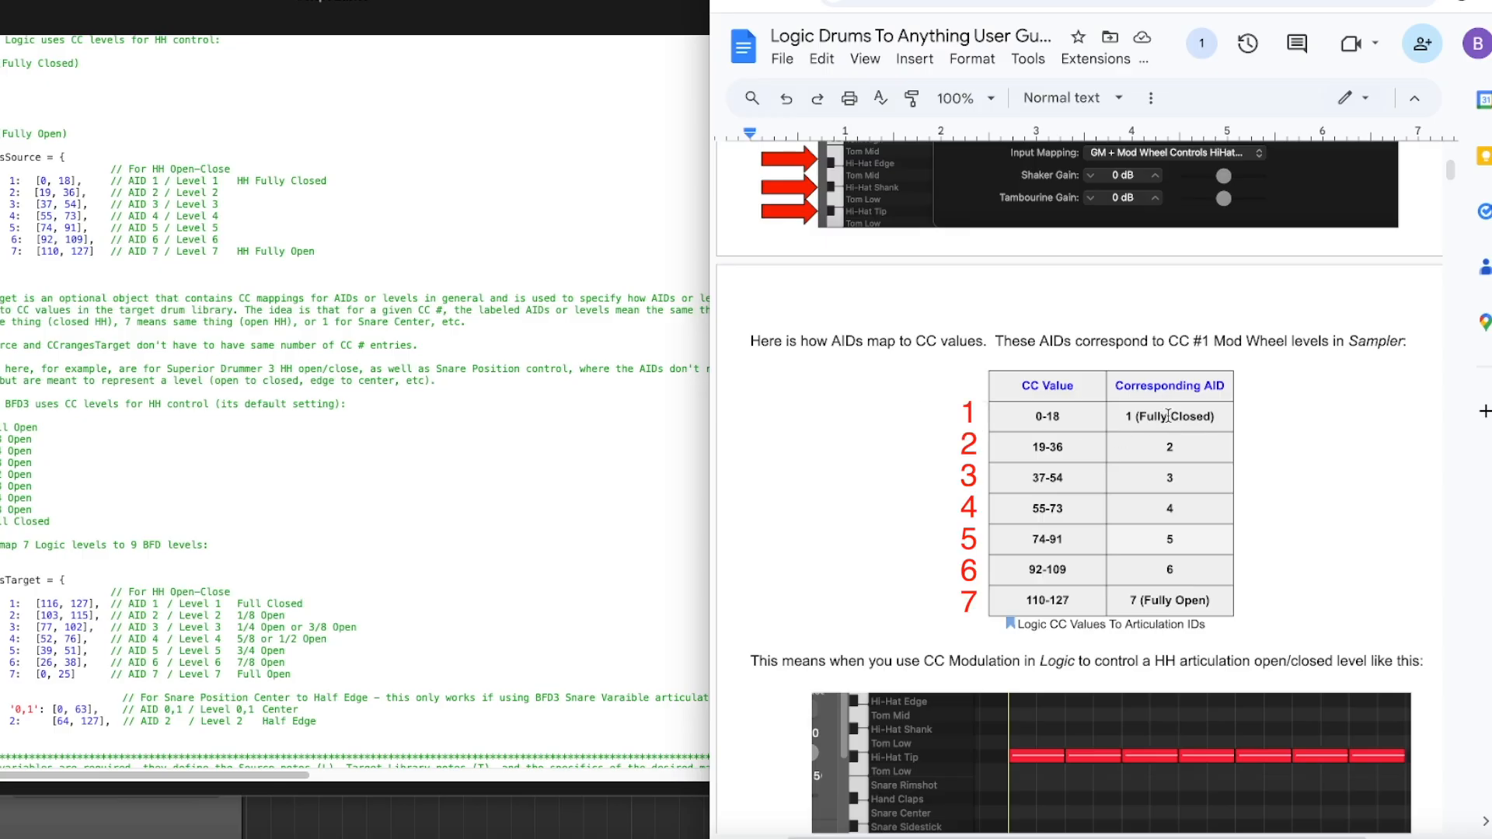
{"action": "left_click_drag", "start_coordinate": [1028, 415], "coordinate": [1169, 569]}
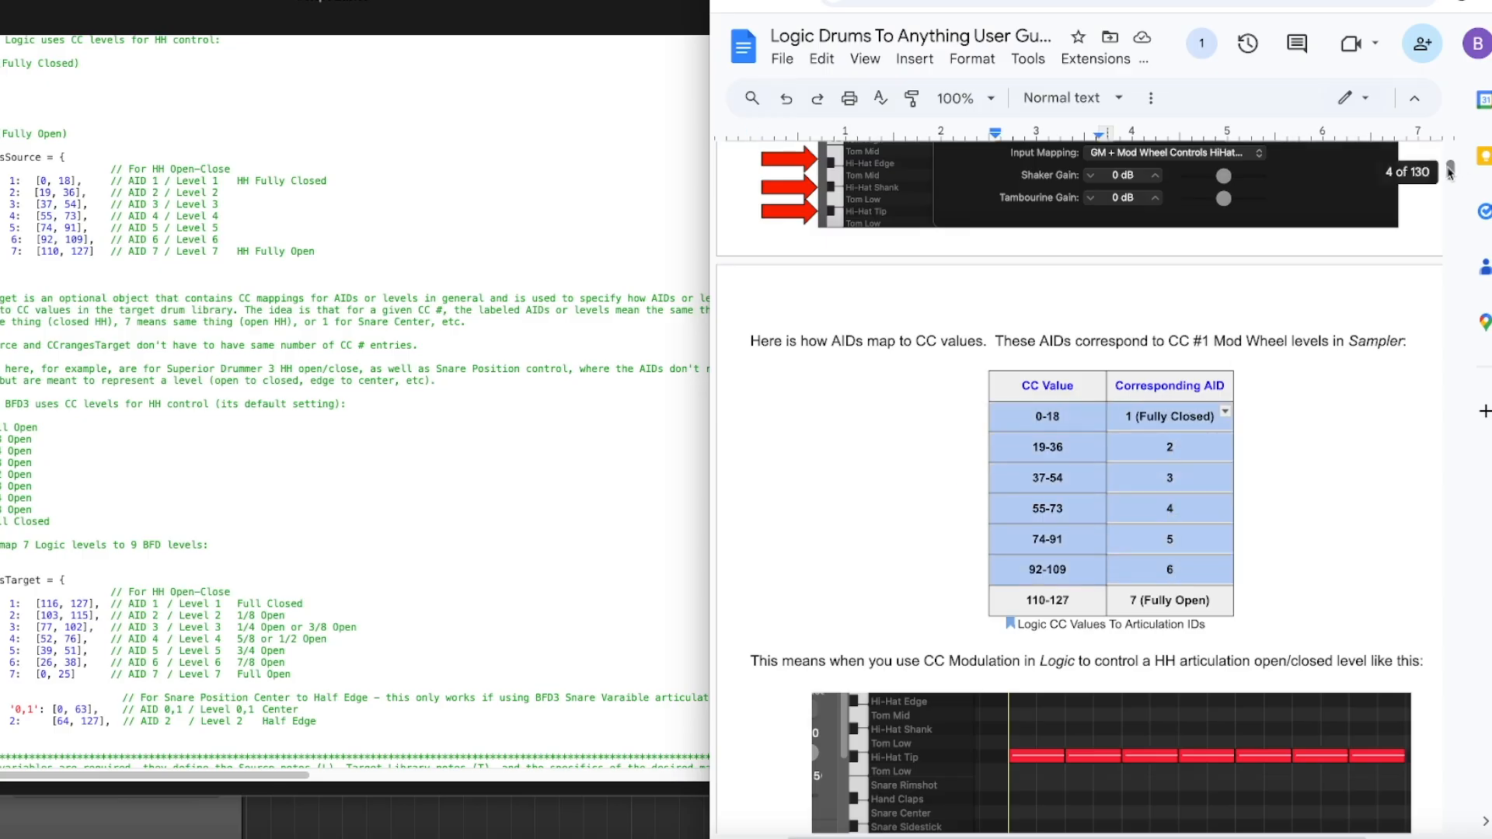
{"action": "left_click_drag", "start_coordinate": [1450, 170], "coordinate": [1449, 184]}
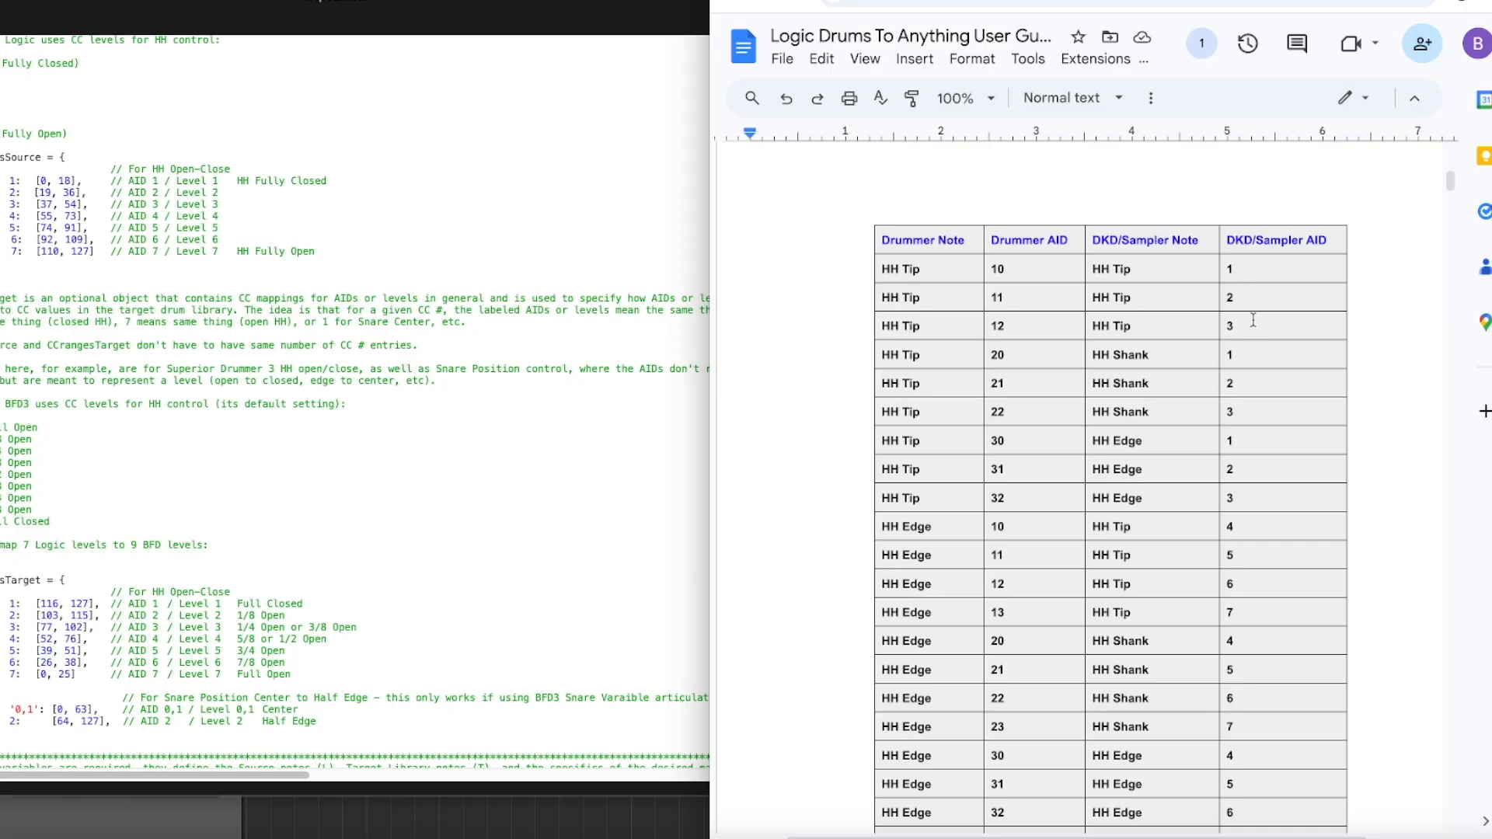
{"action": "left_click_drag", "start_coordinate": [1451, 182], "coordinate": [1452, 186]}
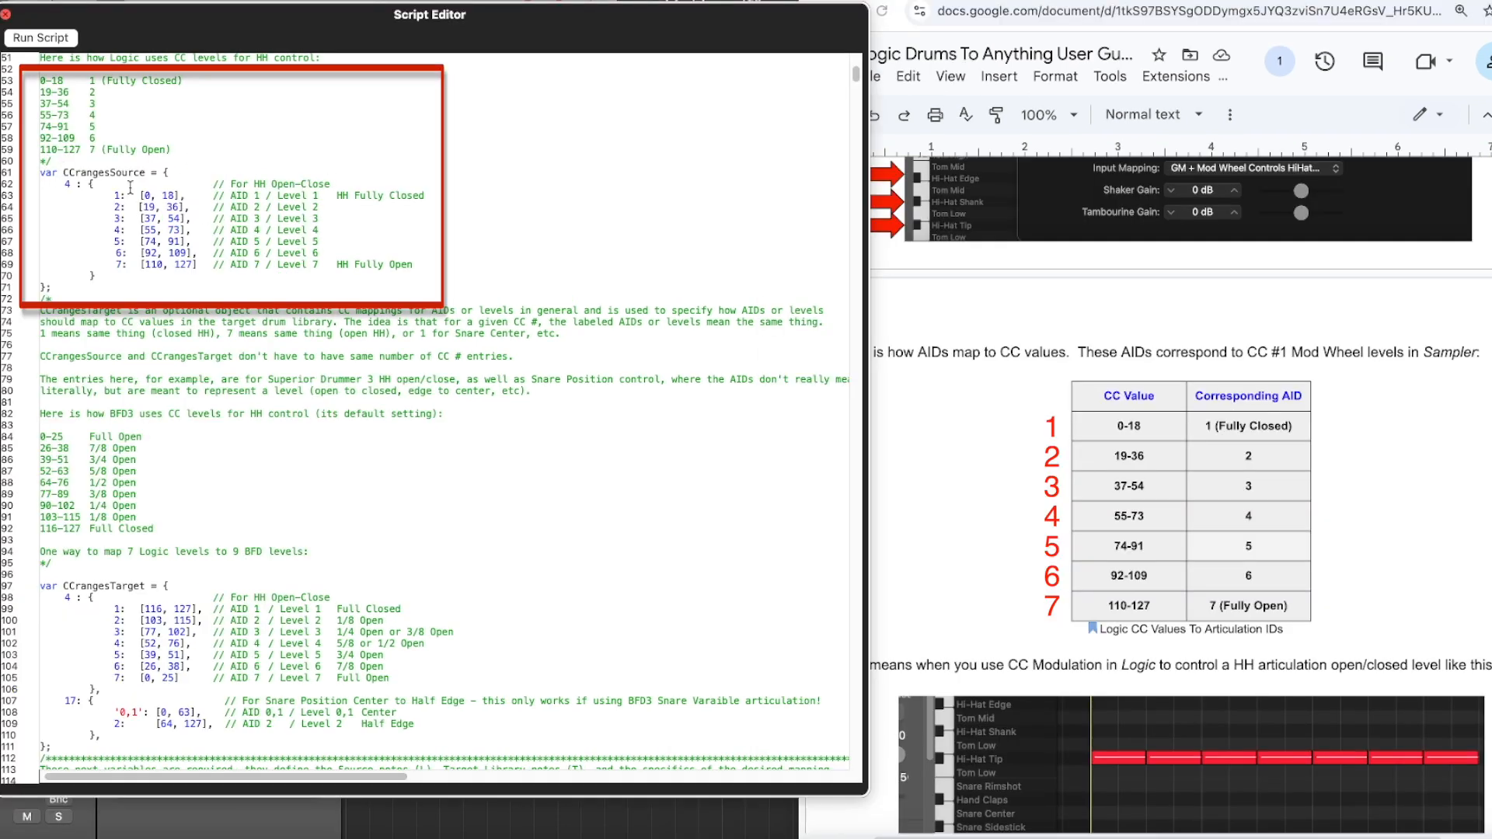
Examine the script's CCrangesSource entries for CC 4 against the guide's table, and locate the CCrangesTarget variable.
{"action": "left_click_drag", "start_coordinate": [432, 264], "coordinate": [38, 194]}
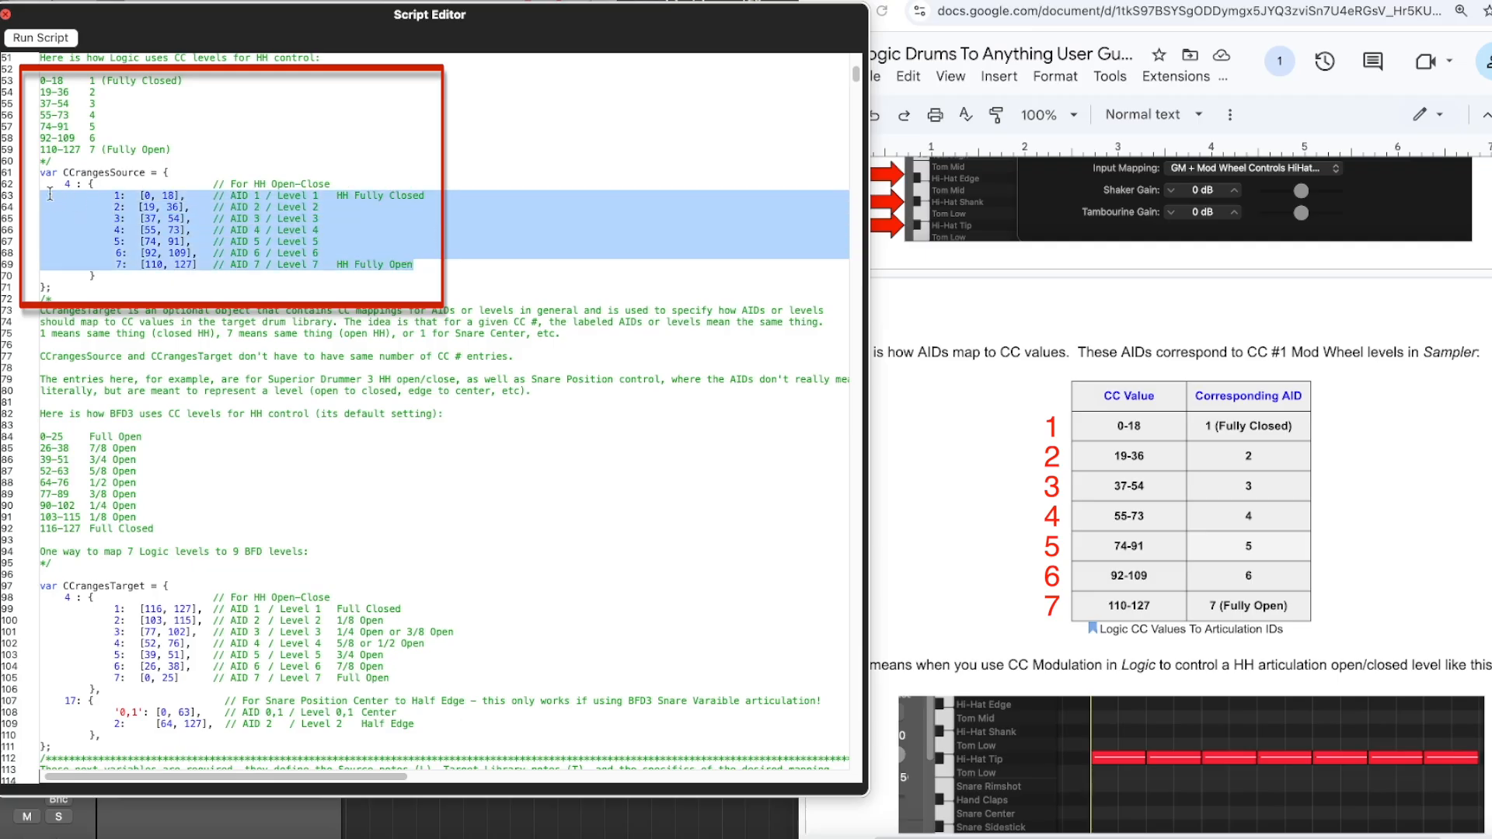
{"action": "left_click", "coordinate": [124, 190]}
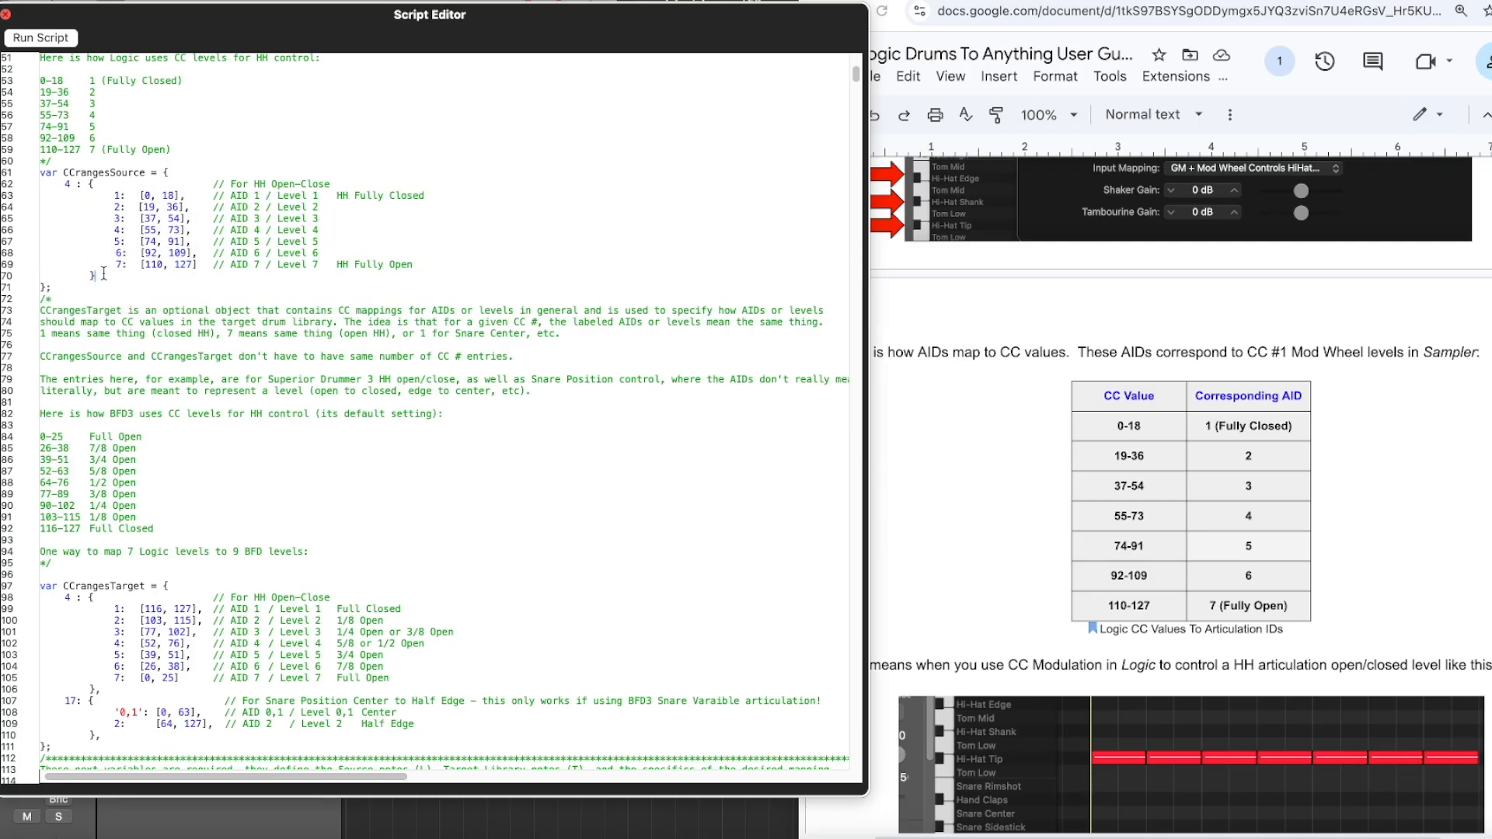
{"action": "double_click", "coordinate": [68, 183]}
{"action": "left_click_drag", "start_coordinate": [290, 265], "coordinate": [283, 264]}
{"action": "left_click_drag", "start_coordinate": [55, 586], "coordinate": [144, 585]}
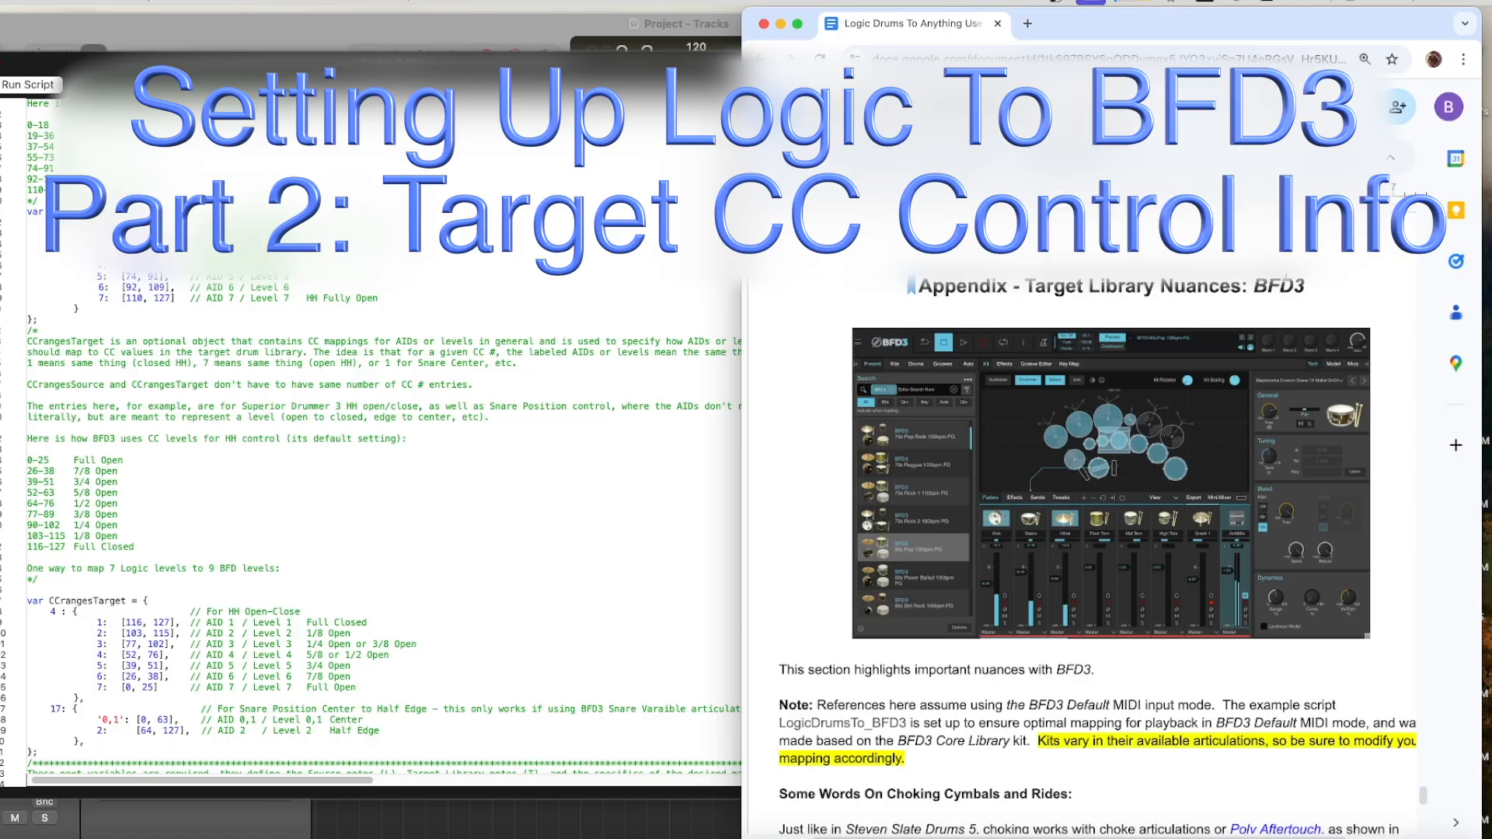
Review the BFD3 appendix of the user guide, covering its CC 4 hi-hat ranges and the seven-level AID matching table.
{"action": "scroll", "coordinate": [1423, 797], "scroll_direction": "down", "scroll_amount": 3}
{"action": "left_click_drag", "start_coordinate": [1423, 797], "coordinate": [1414, 809]}
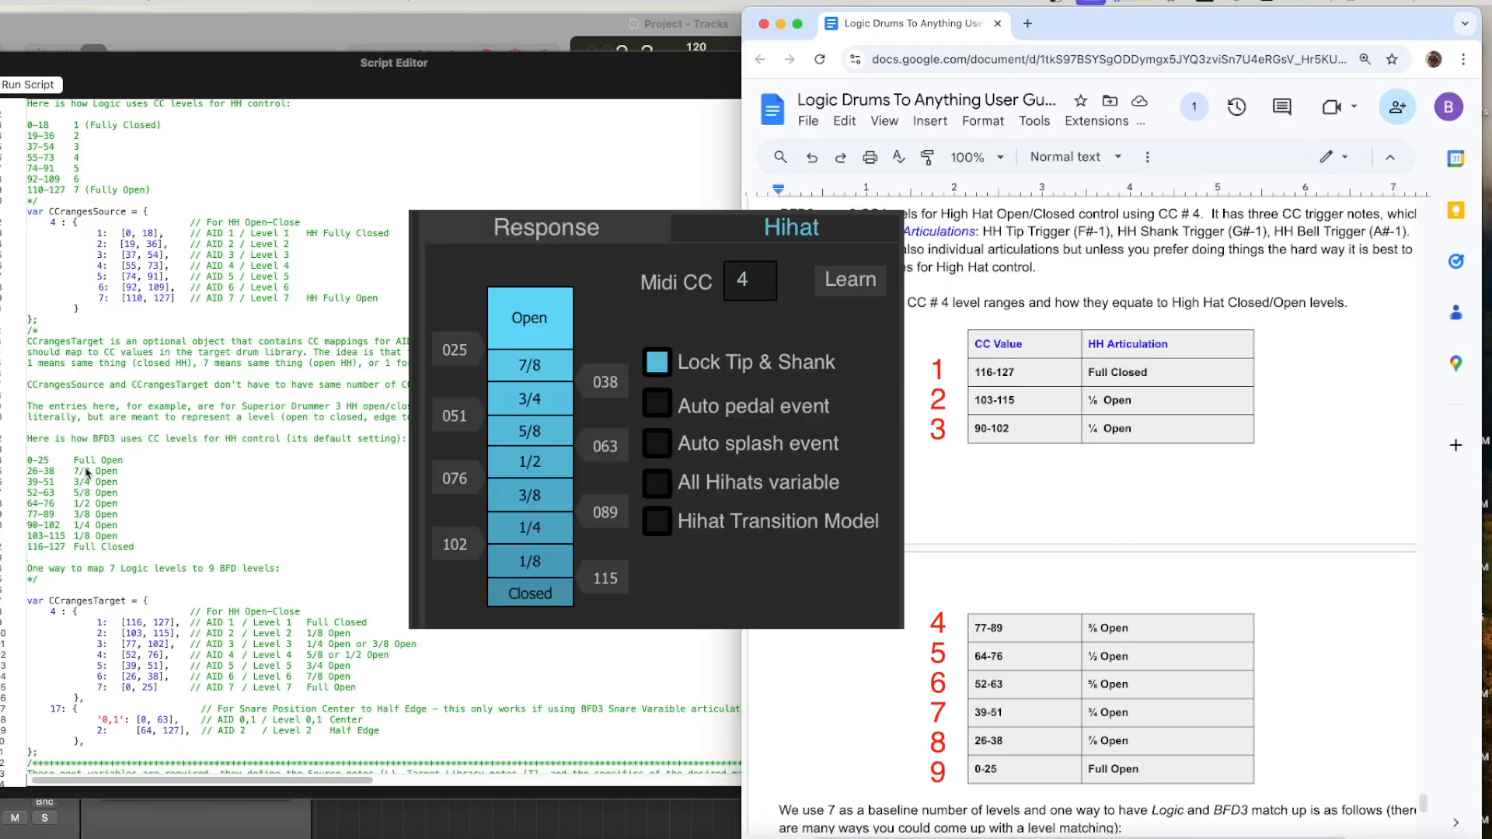
{"action": "scroll", "coordinate": [1422, 808], "scroll_direction": "down", "scroll_amount": 6}
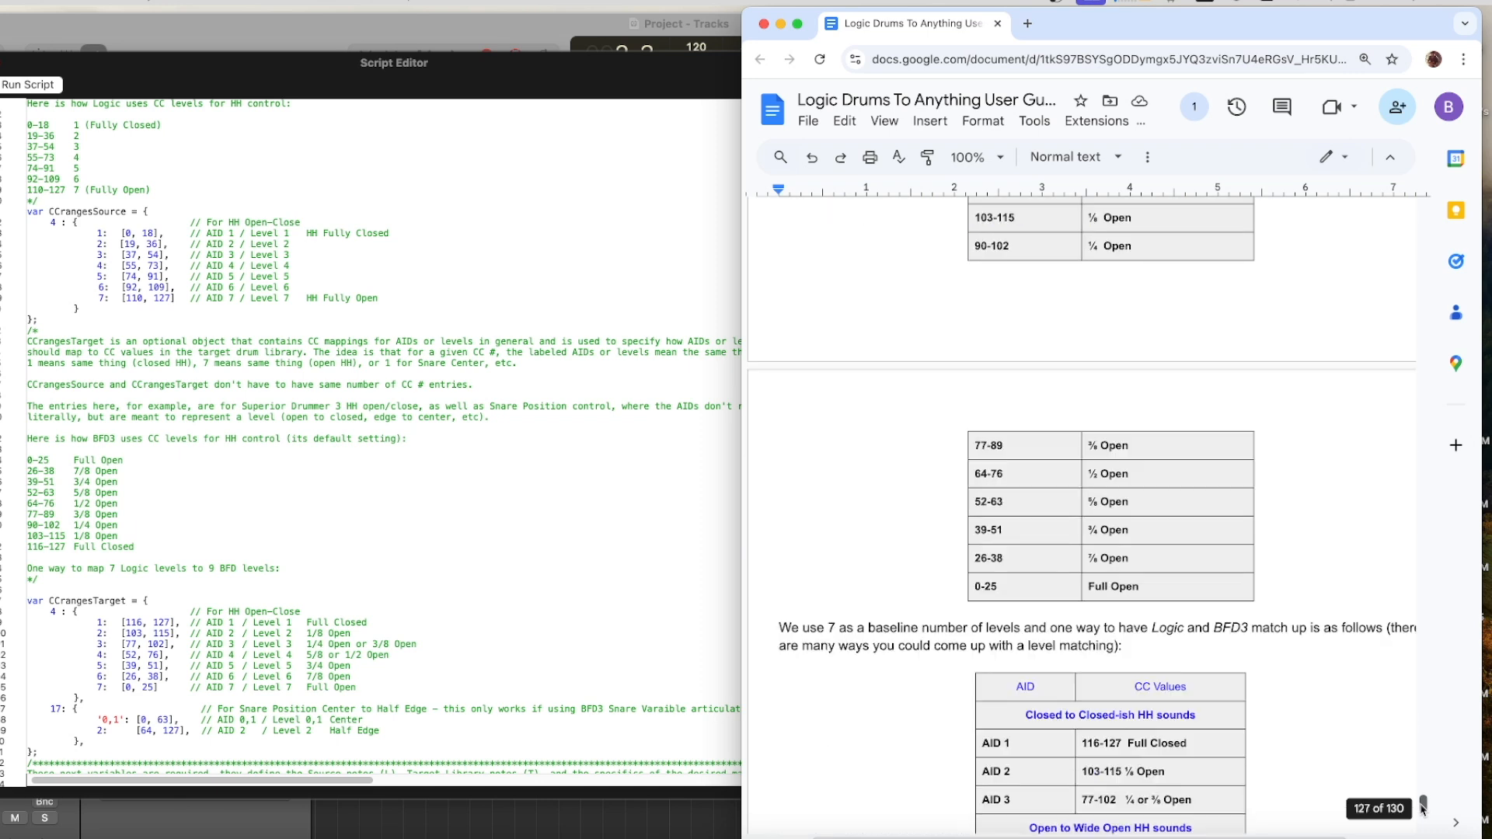
{"action": "left_click_drag", "start_coordinate": [1421, 811], "coordinate": [1422, 812]}
Compare the CC 4 level ranges in CCrangesTarget with the BFD3 default hi-hat levels listed in the script comment and with CCrangesSource.
{"action": "left_click", "coordinate": [125, 301]}
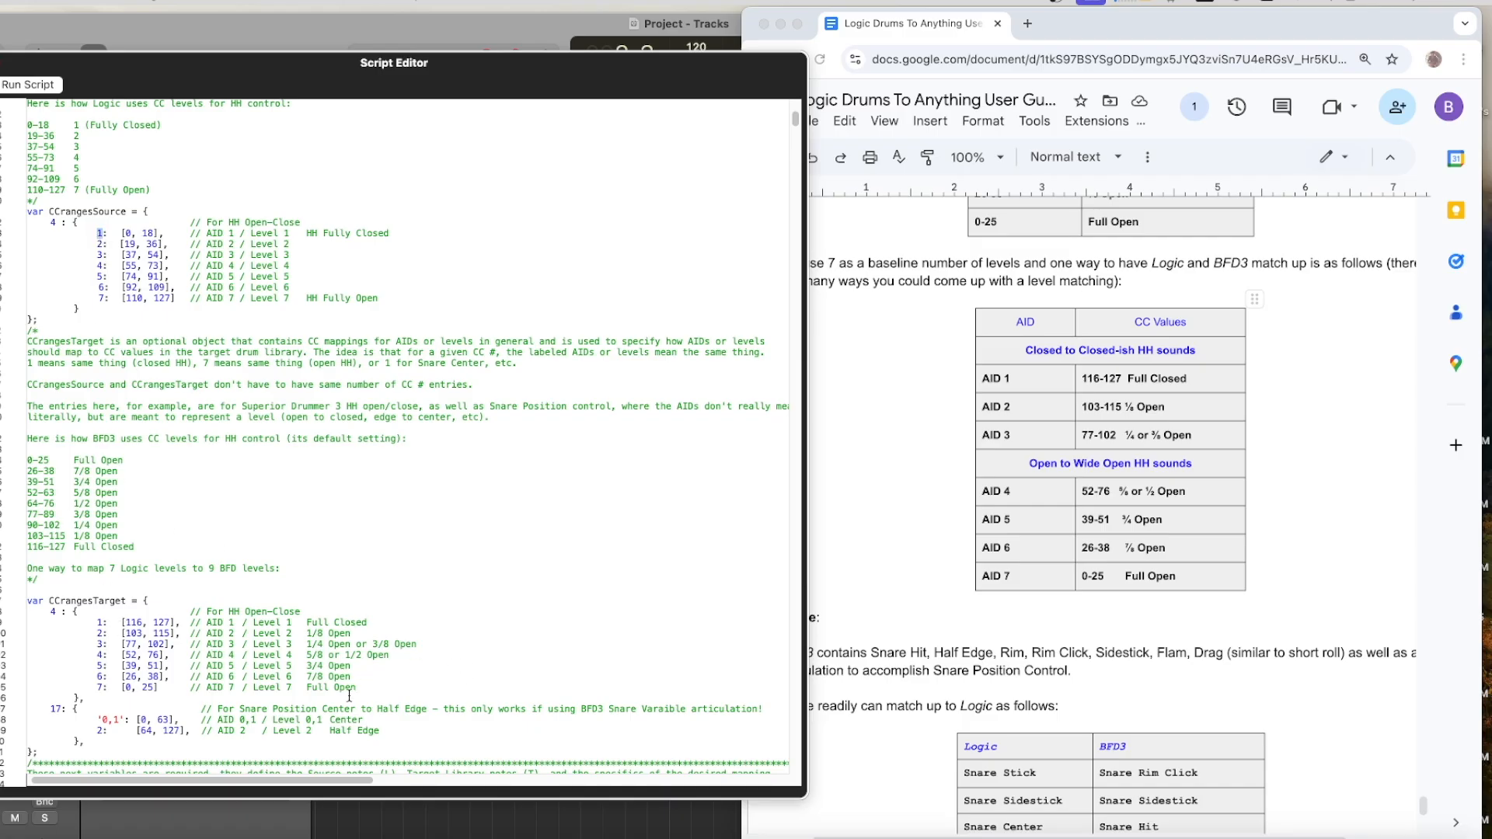
{"action": "left_click_drag", "start_coordinate": [362, 688], "coordinate": [29, 623]}
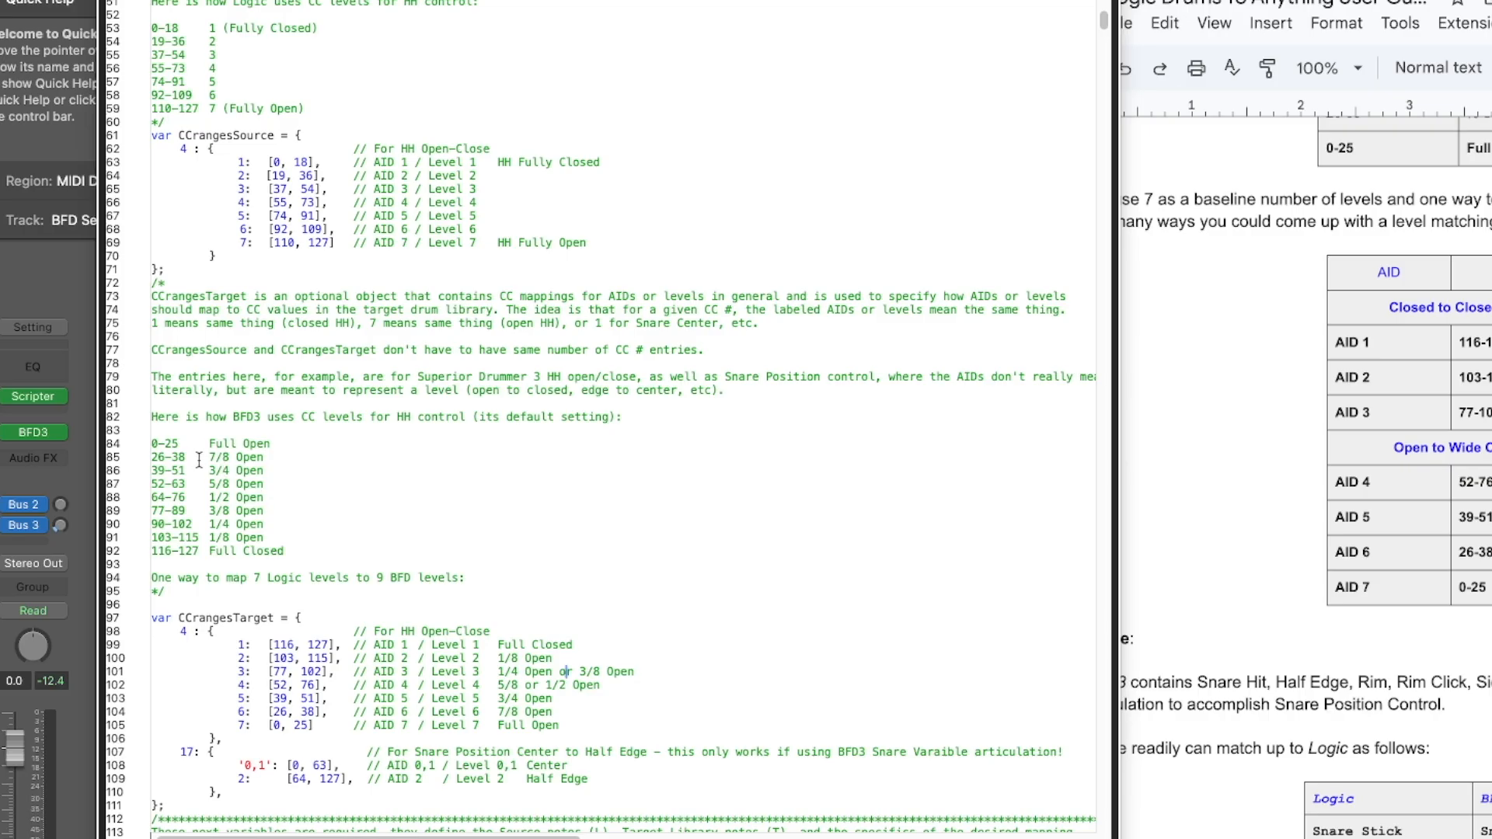
{"action": "left_click_drag", "start_coordinate": [265, 457], "coordinate": [135, 455]}
{"action": "left_click_drag", "start_coordinate": [266, 471], "coordinate": [147, 477]}
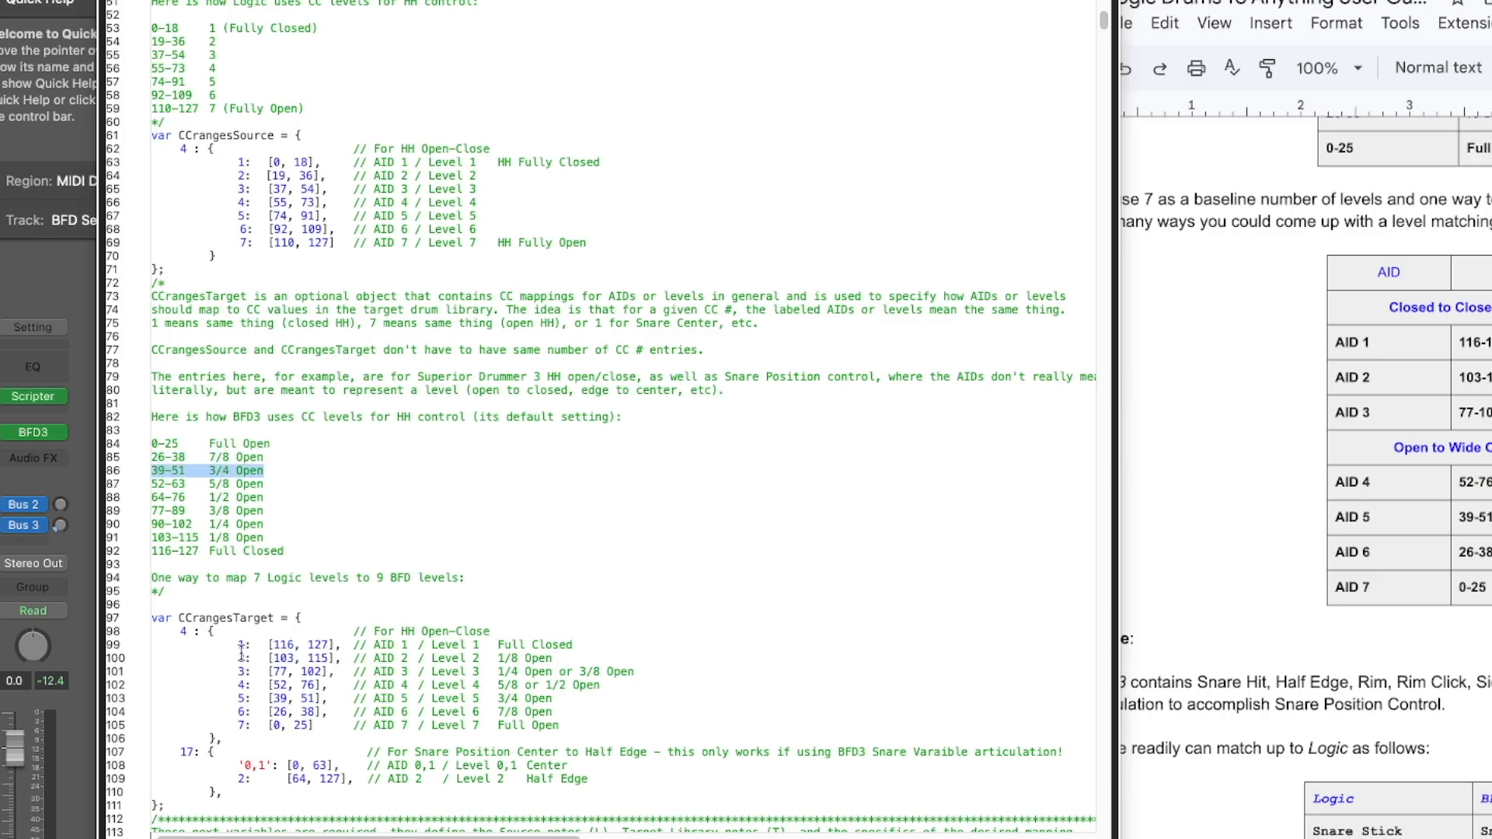
{"action": "left_click_drag", "start_coordinate": [238, 644], "coordinate": [584, 641]}
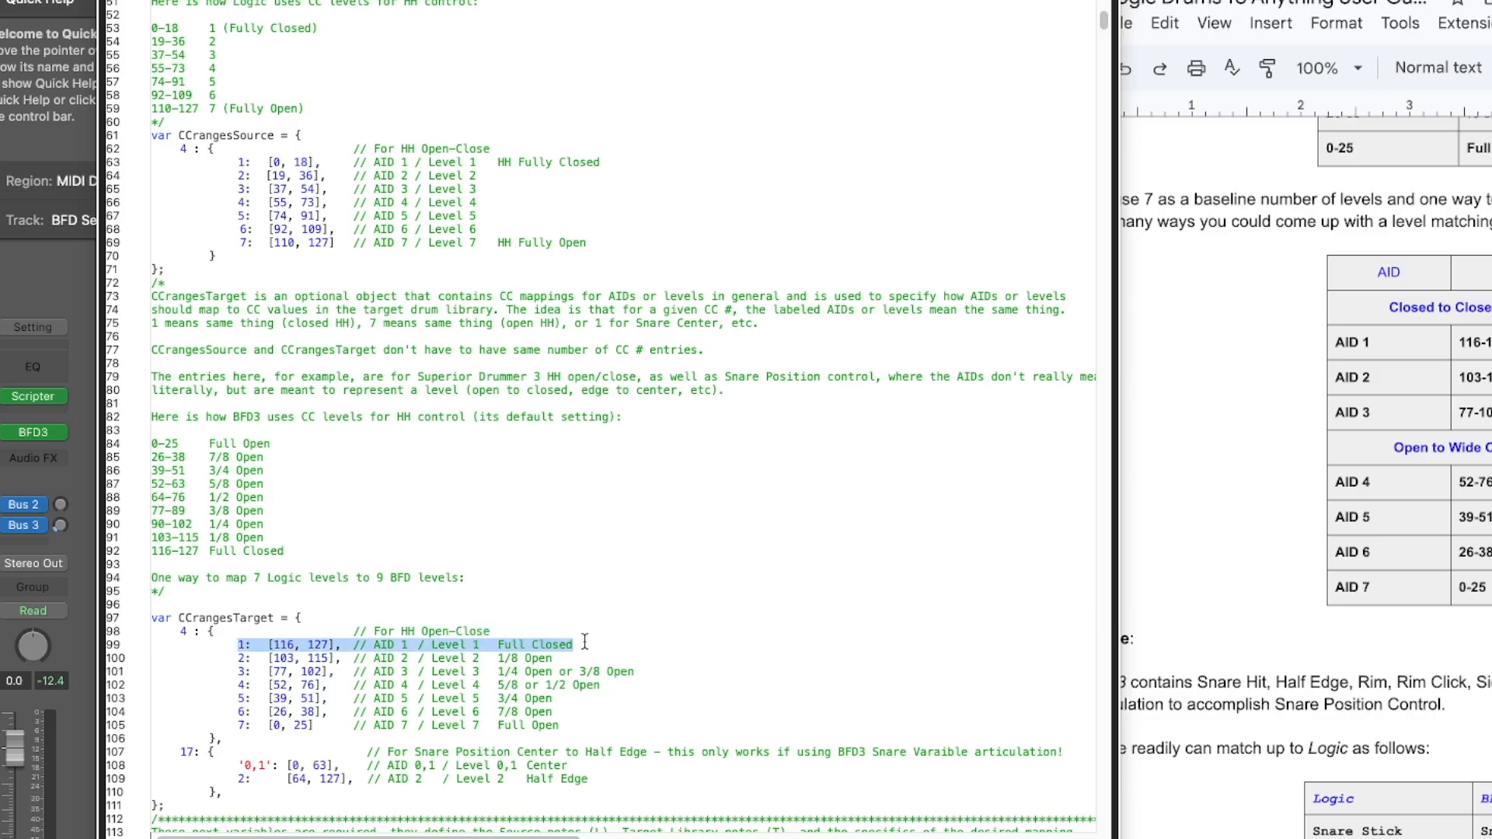
{"action": "left_click_drag", "start_coordinate": [288, 550], "coordinate": [80, 550]}
{"action": "left_click", "coordinate": [572, 722]}
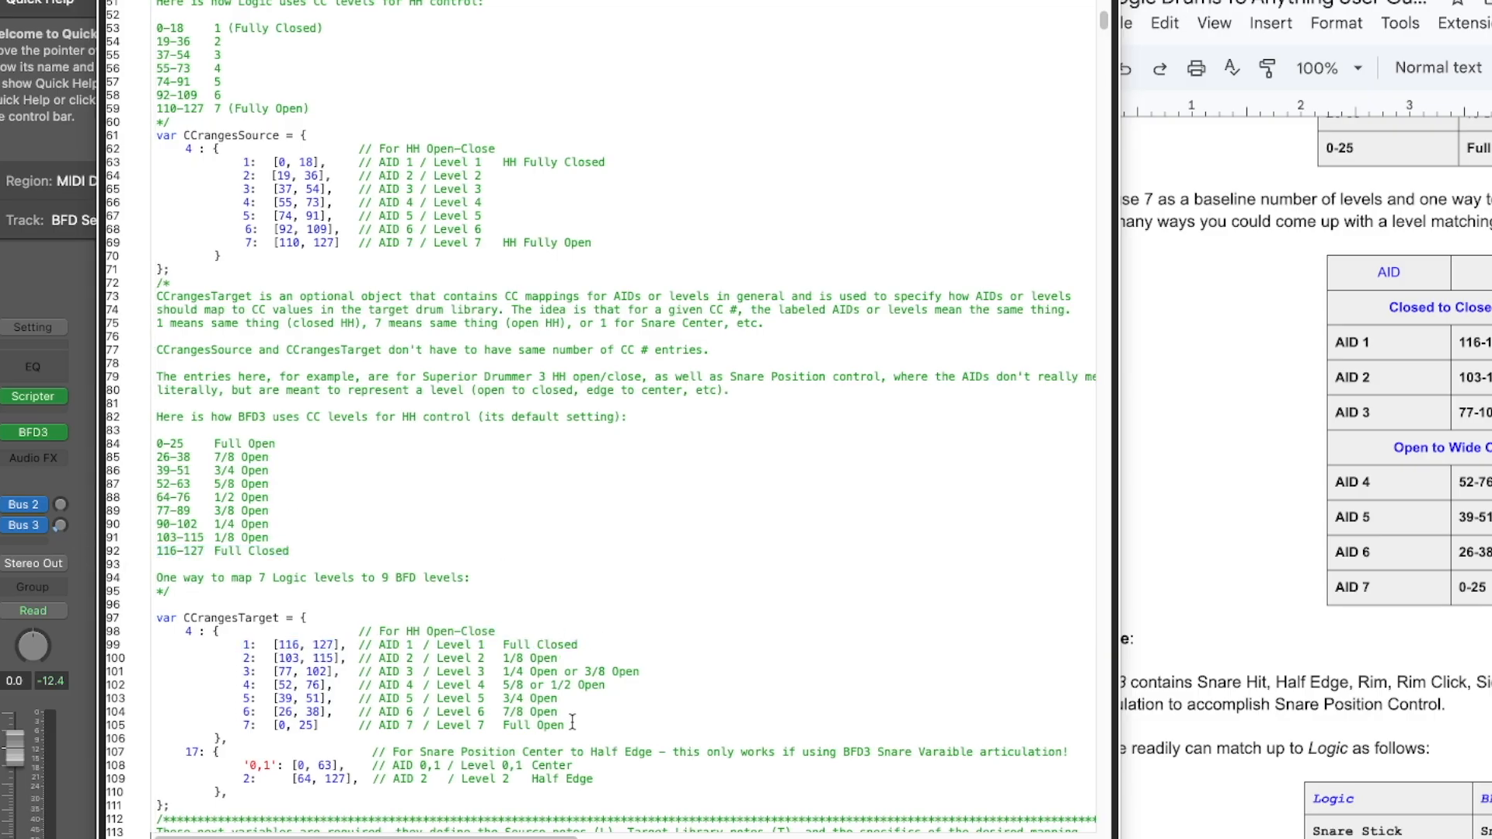
{"action": "left_click_drag", "start_coordinate": [572, 723], "coordinate": [140, 723]}
{"action": "left_click_drag", "start_coordinate": [580, 709], "coordinate": [144, 710]}
{"action": "left_click", "coordinate": [503, 658]}
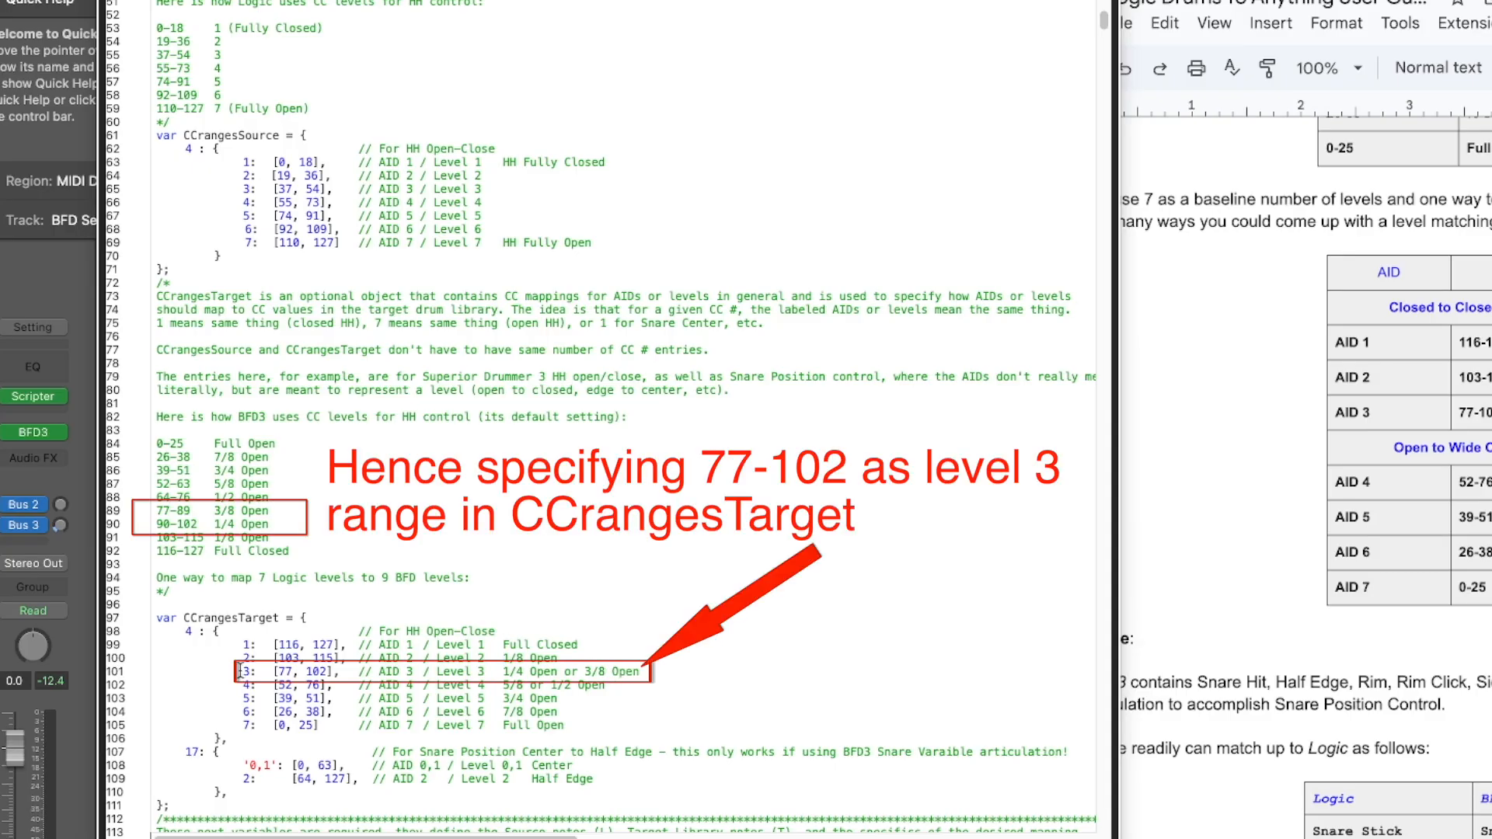
{"action": "double_click", "coordinate": [247, 189]}
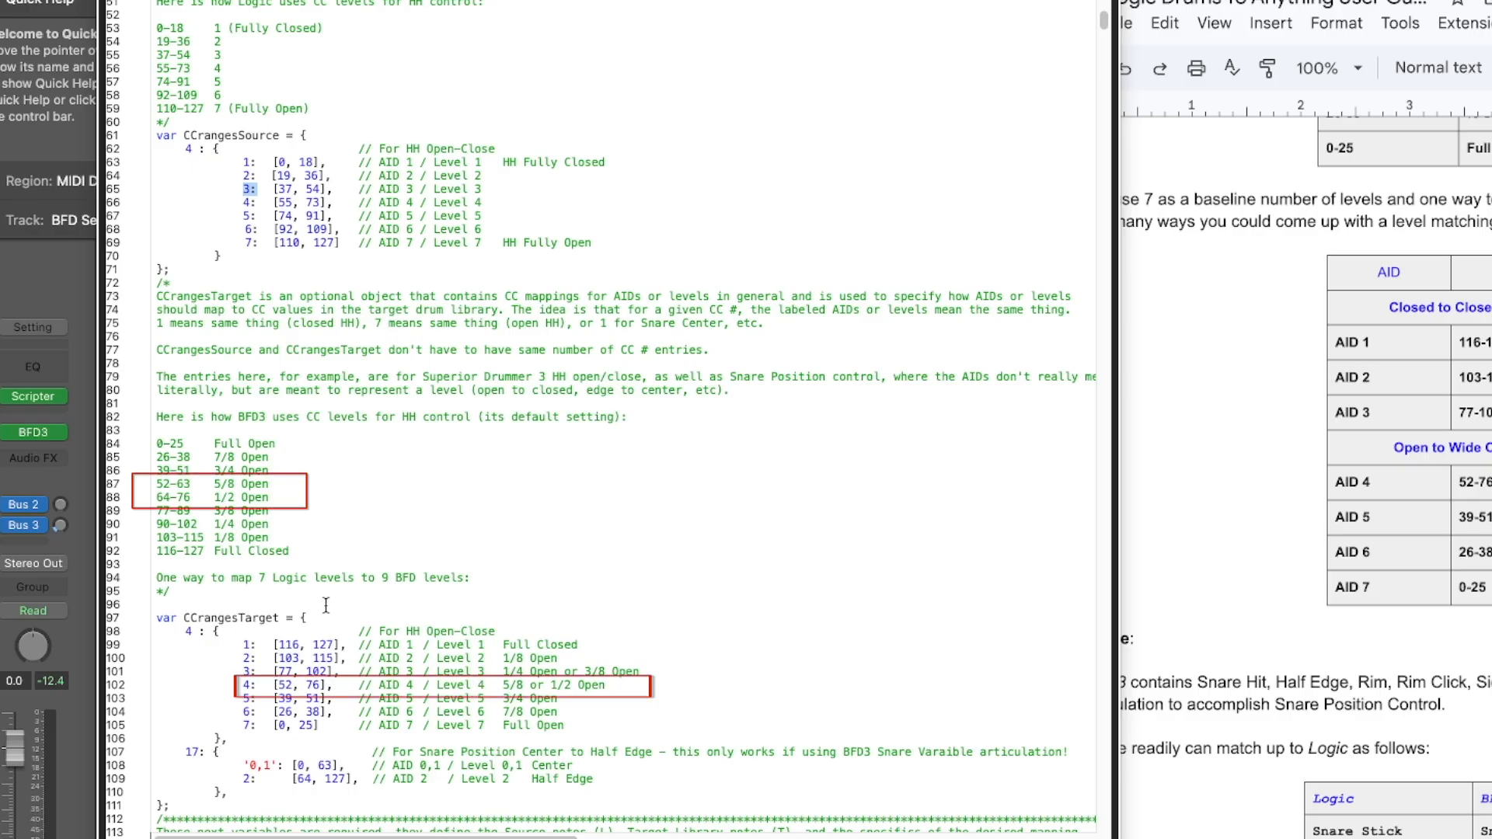
{"action": "left_click_drag", "start_coordinate": [501, 685], "coordinate": [612, 685]}
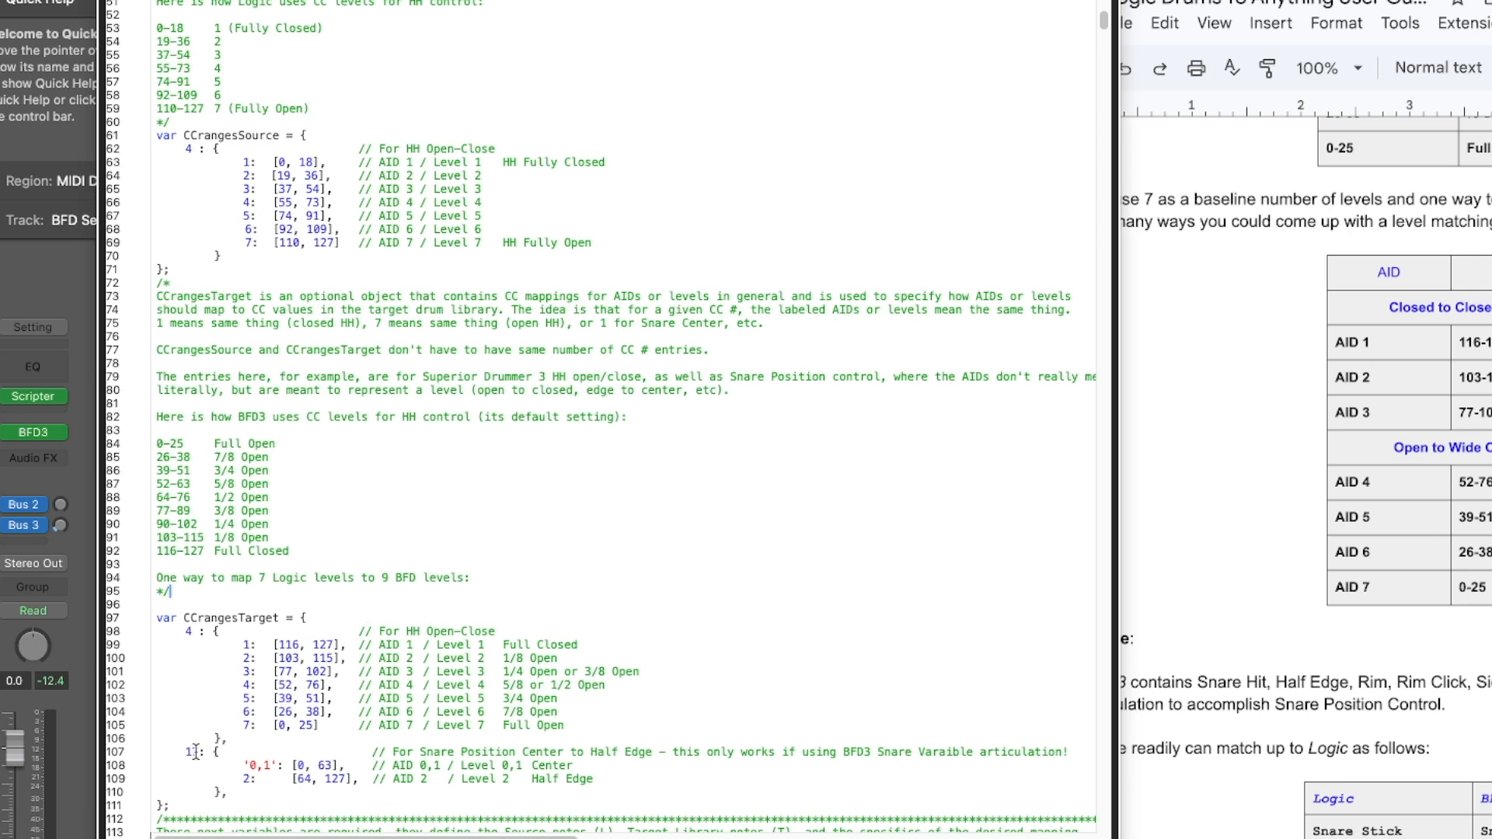
Change the snare position CC number in CCrangesTarget to 16, with ranges [0, 64] for AID 0,1 and [65, 127] for AID 2.
{"action": "key", "text": "BackSpace"}
{"action": "type", "text": "6"}
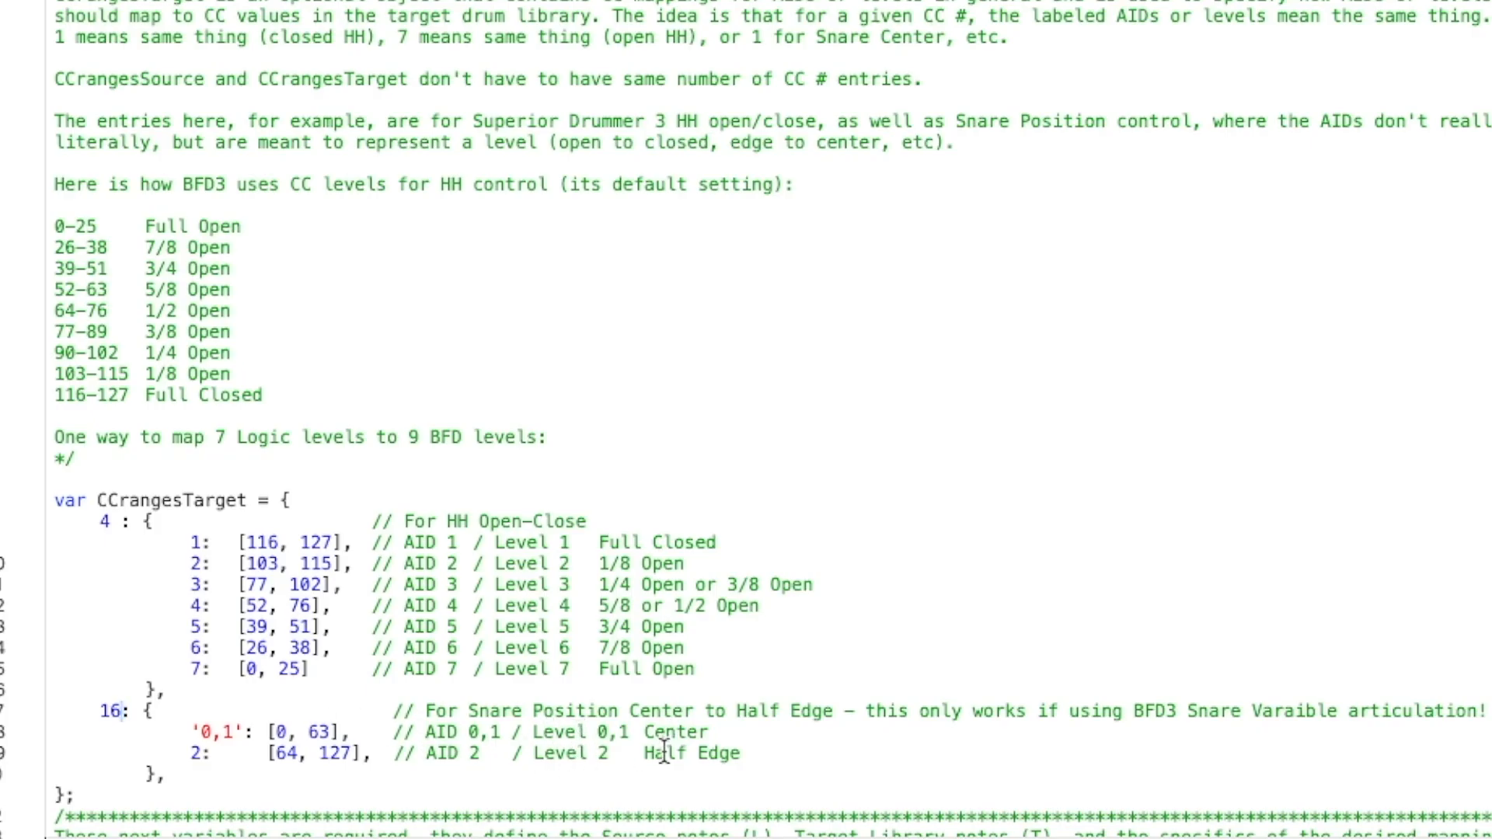
{"action": "left_click", "coordinate": [325, 731]}
{"action": "key", "text": "BackSpace"}
{"action": "type", "text": "4"}
{"action": "left_click_drag", "start_coordinate": [287, 751], "coordinate": [295, 748]}
{"action": "type", "text": "5"}
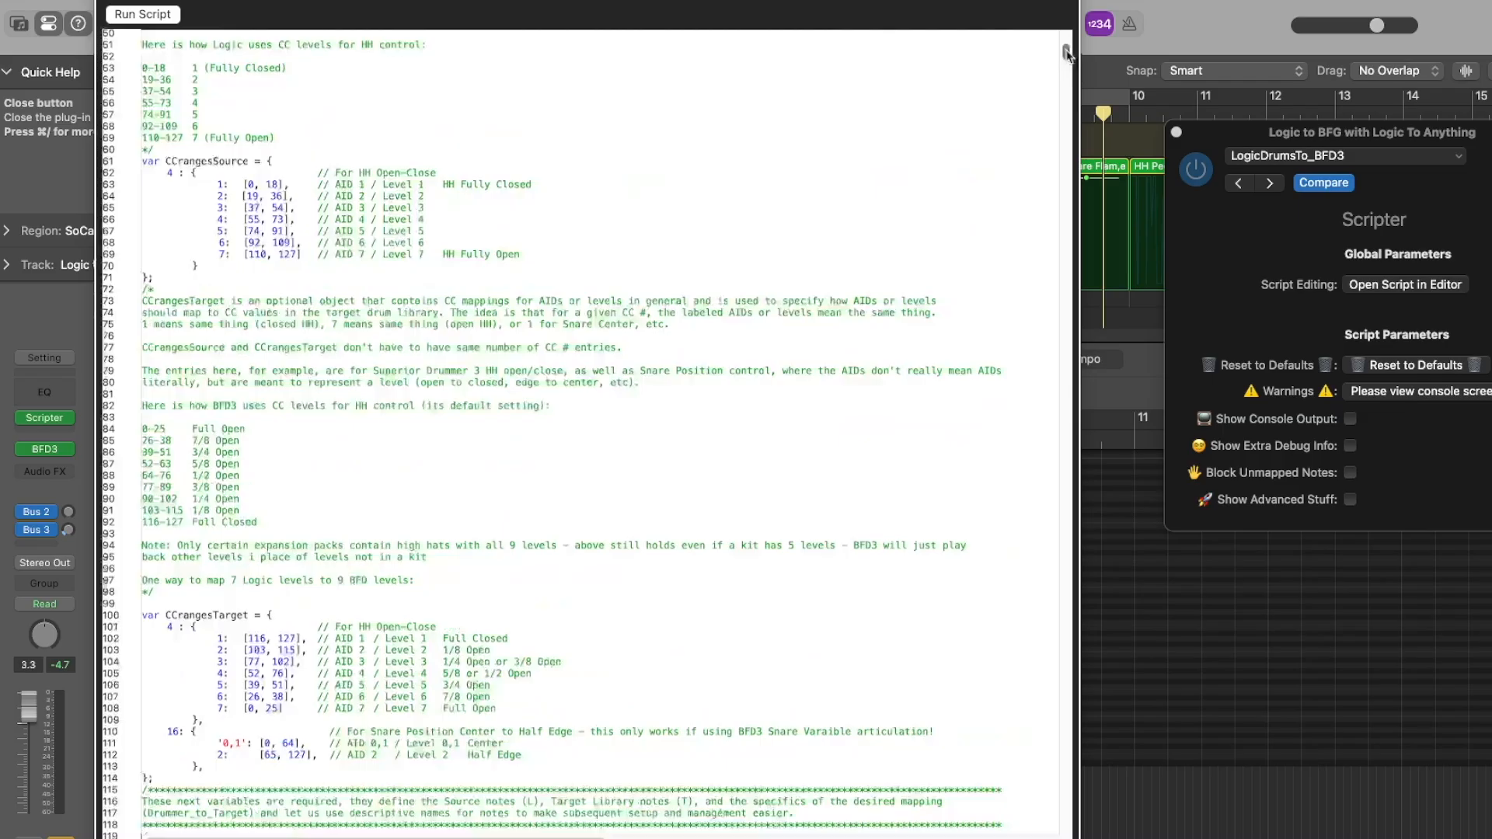
Close the Scripter window and compare the script's source note list L with the drum note names in the SoCal region's Piano Roll.
{"action": "left_click_drag", "start_coordinate": [1067, 55], "coordinate": [543, 72]}
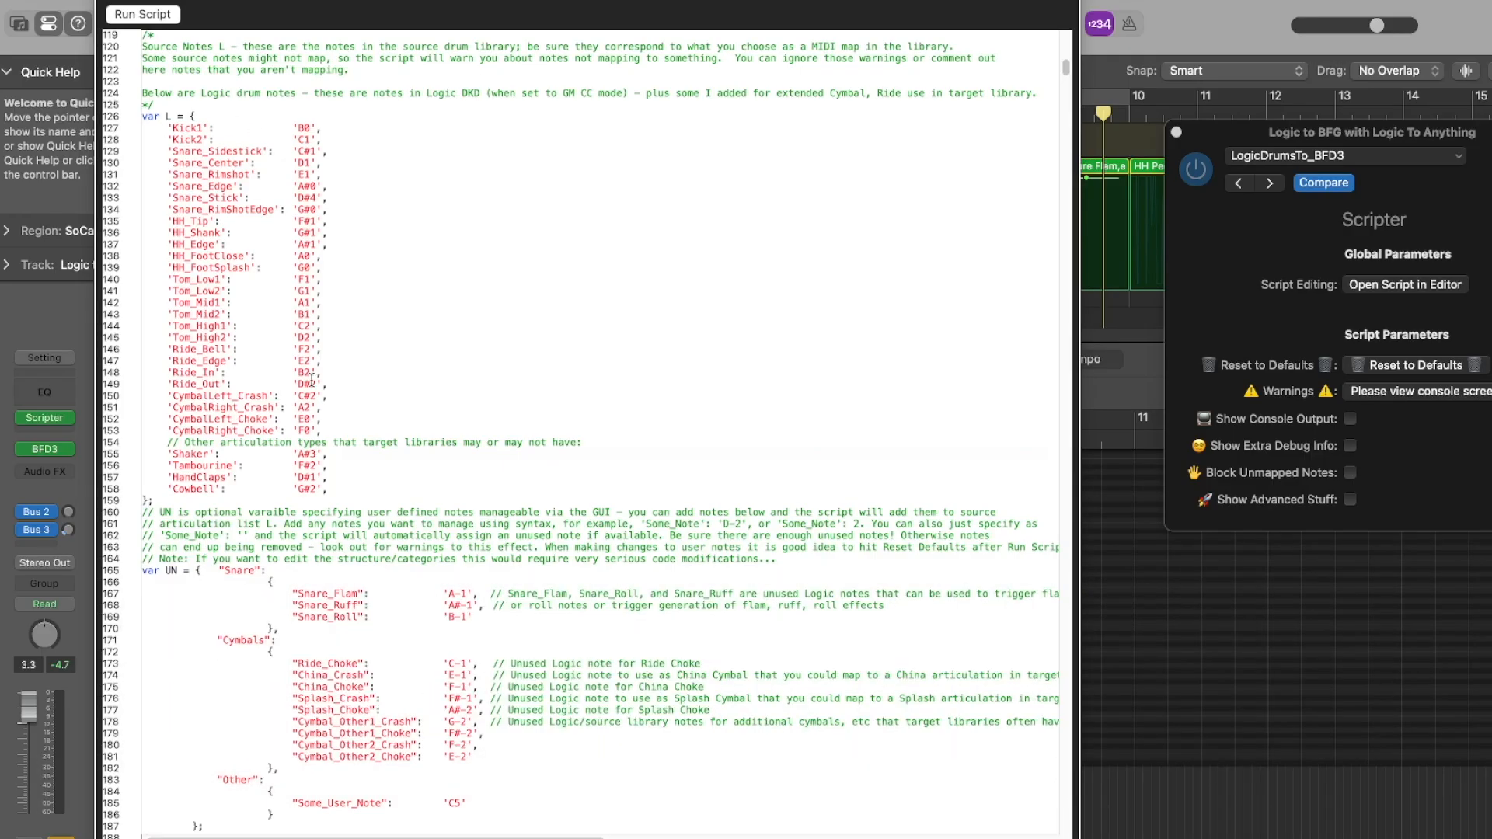
{"action": "left_click_drag", "start_coordinate": [340, 486], "coordinate": [58, 122]}
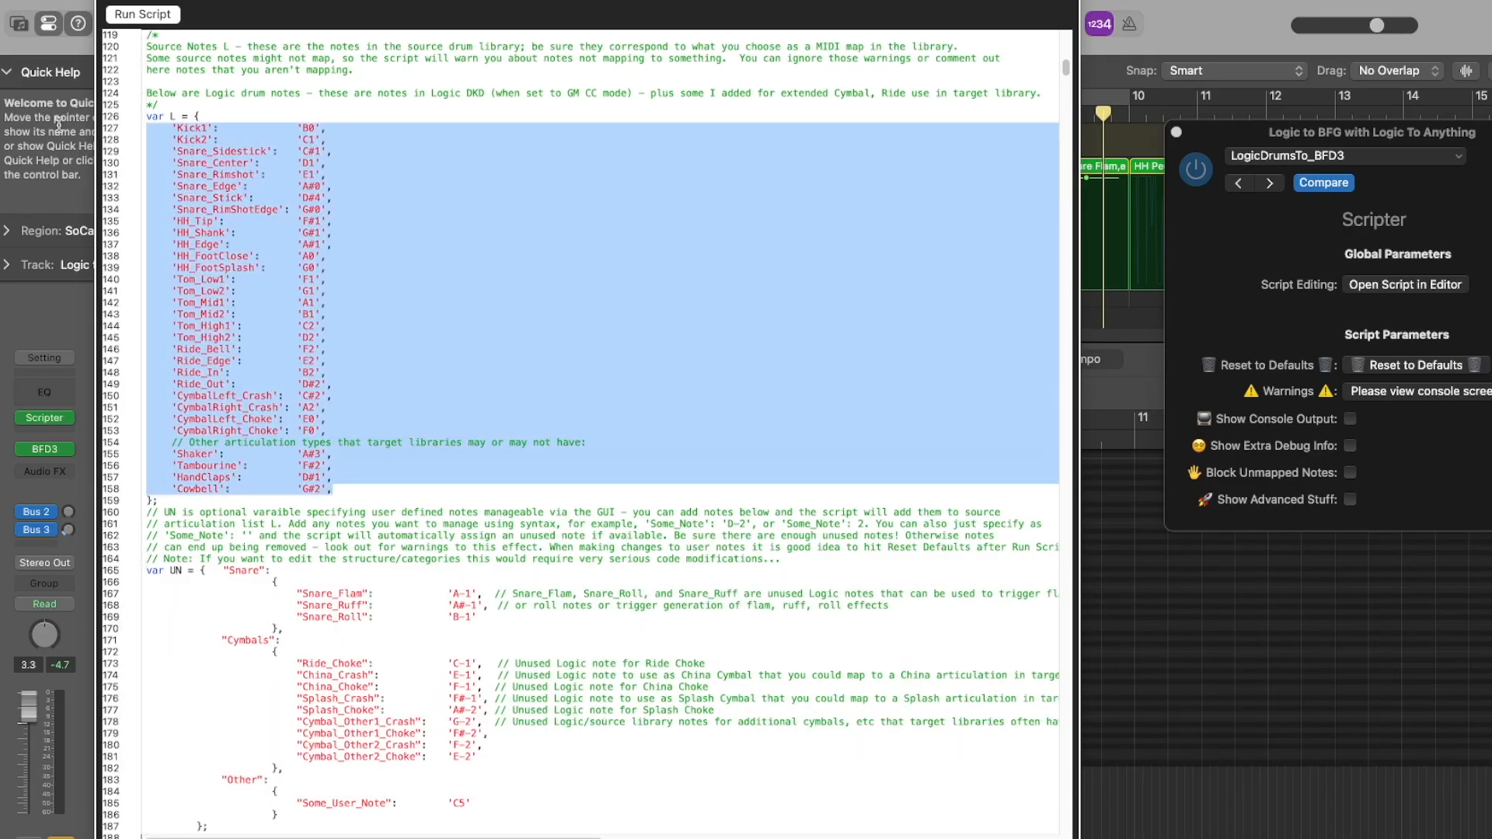
{"action": "left_click", "coordinate": [1226, 137]}
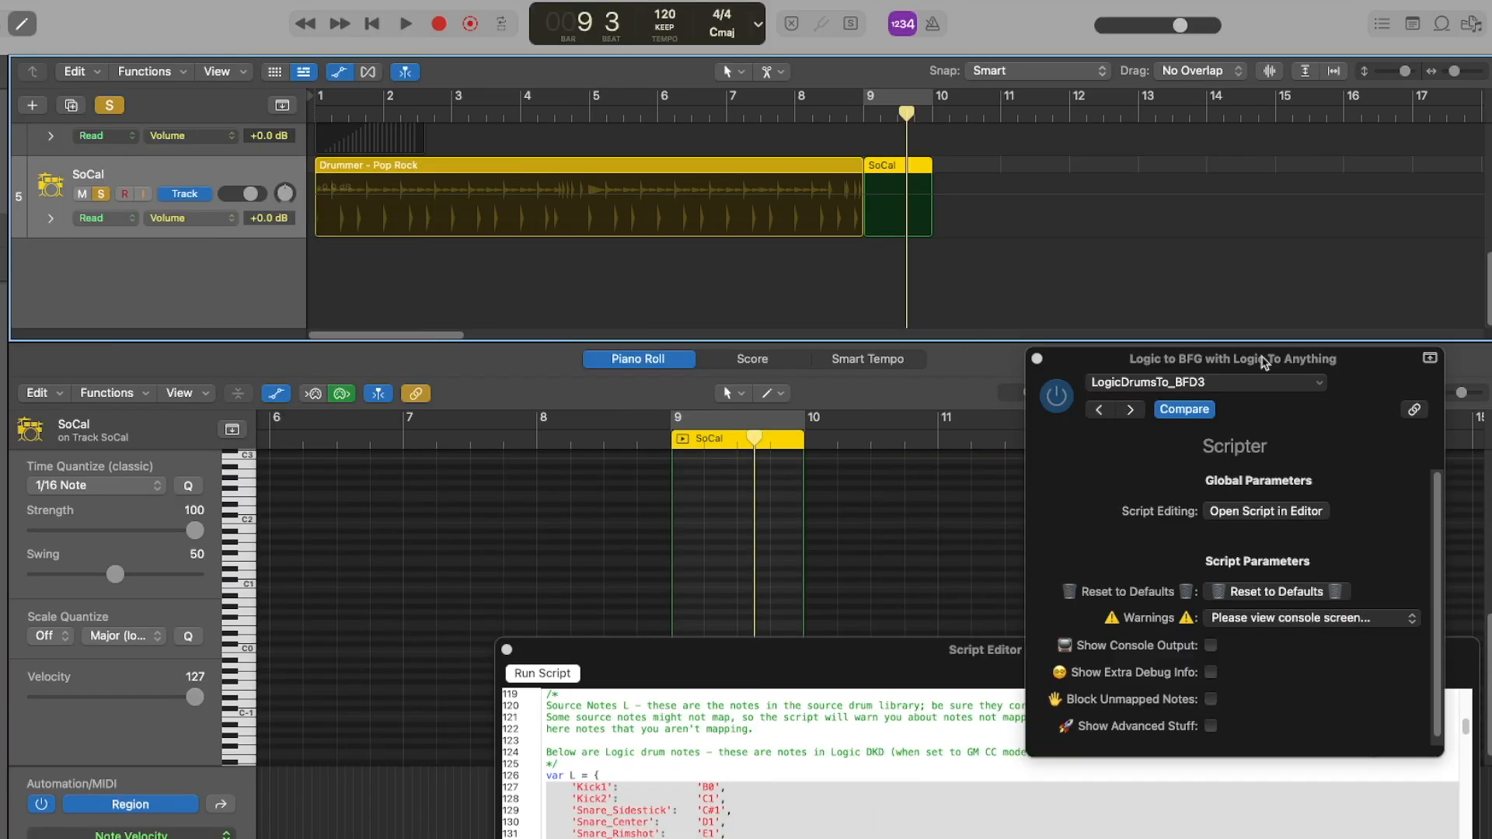
{"action": "left_click_drag", "start_coordinate": [1264, 358], "coordinate": [1334, 769]}
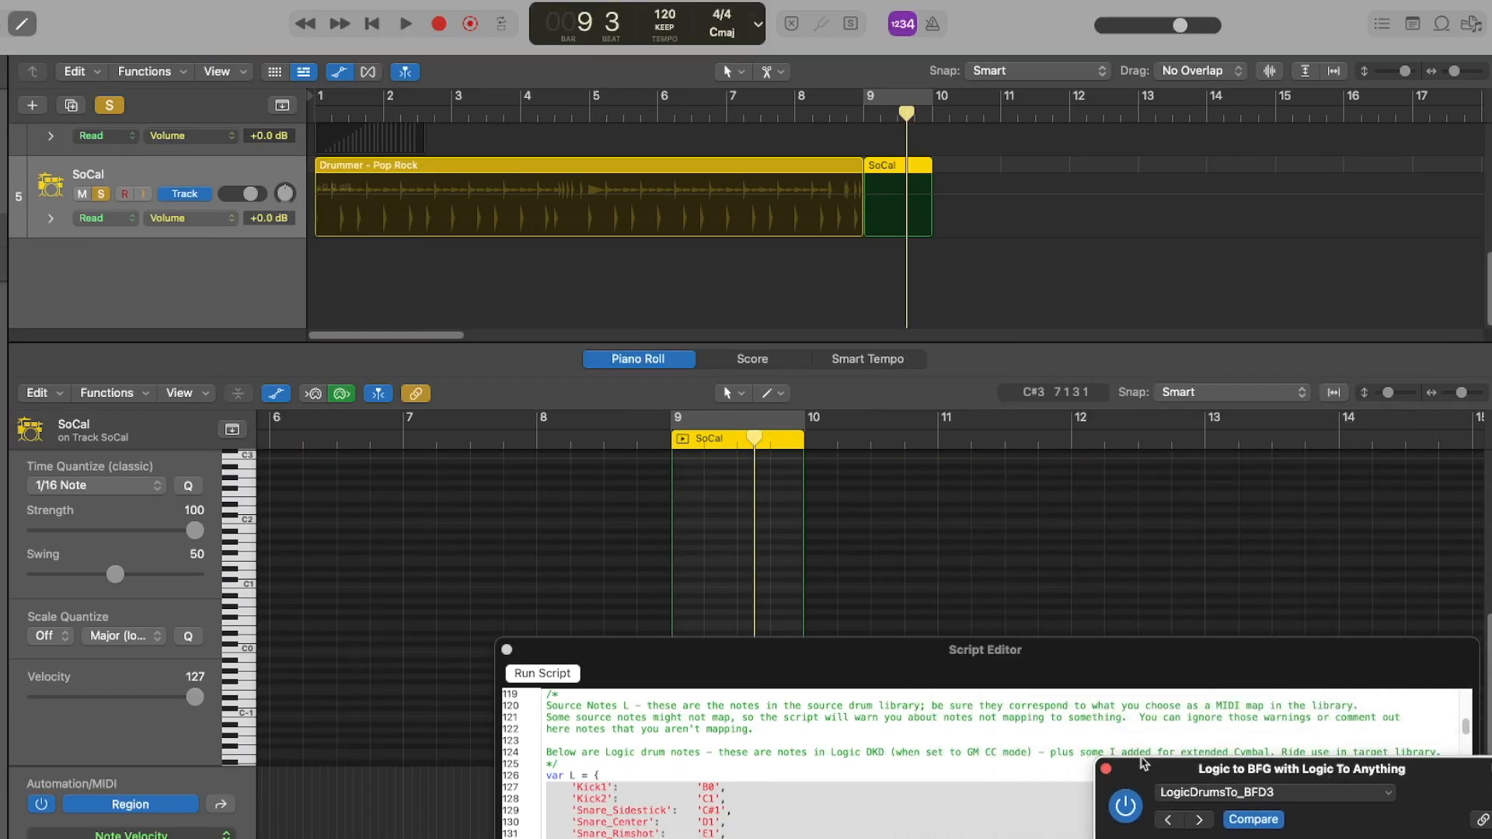
{"action": "left_click", "coordinate": [1105, 769]}
{"action": "left_click_drag", "start_coordinate": [1388, 393], "coordinate": [1418, 391]}
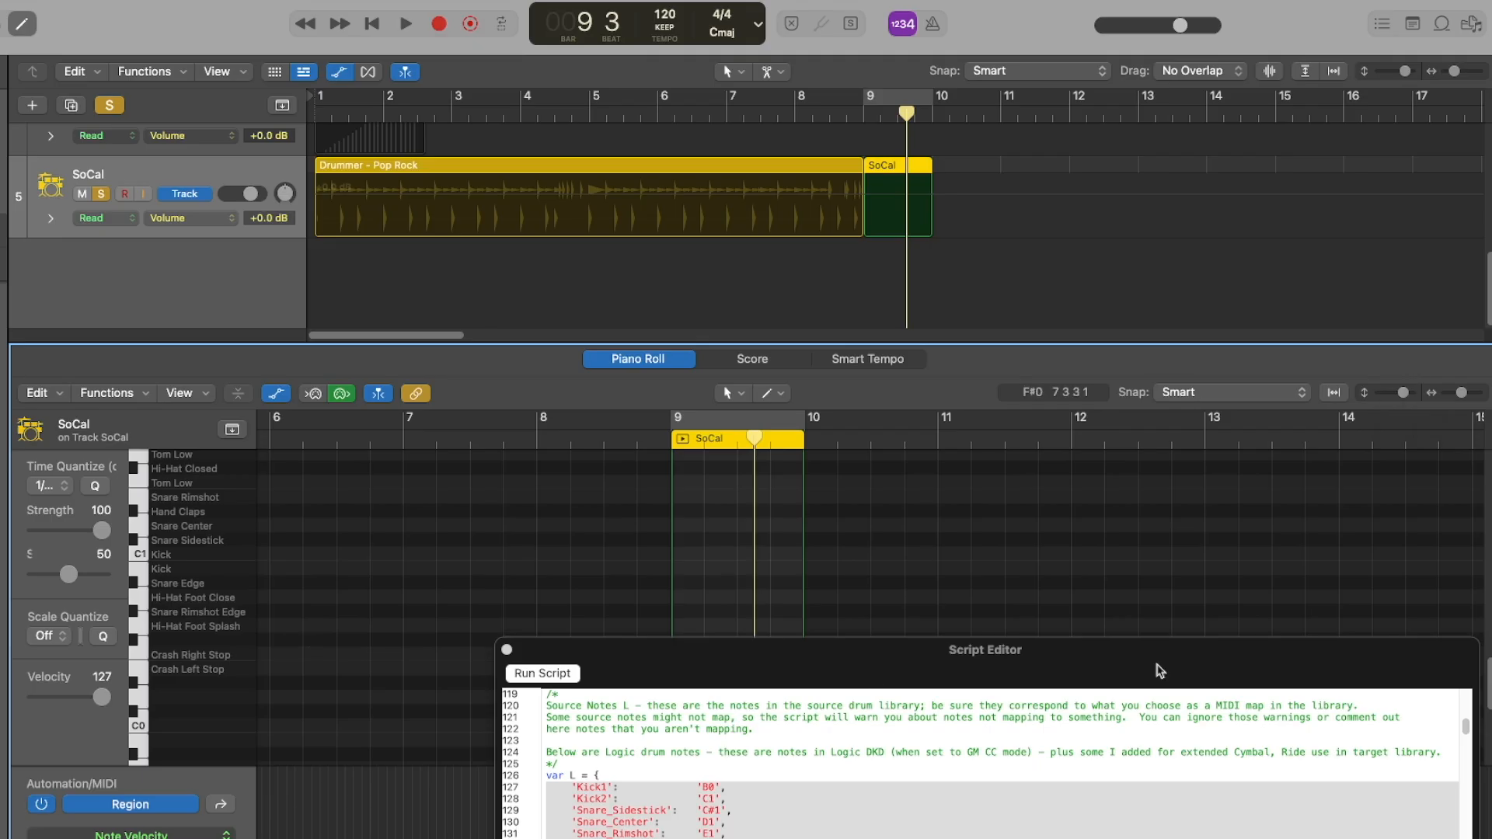
{"action": "scroll", "coordinate": [971, 544], "scroll_direction": "down", "scroll_amount": 10}
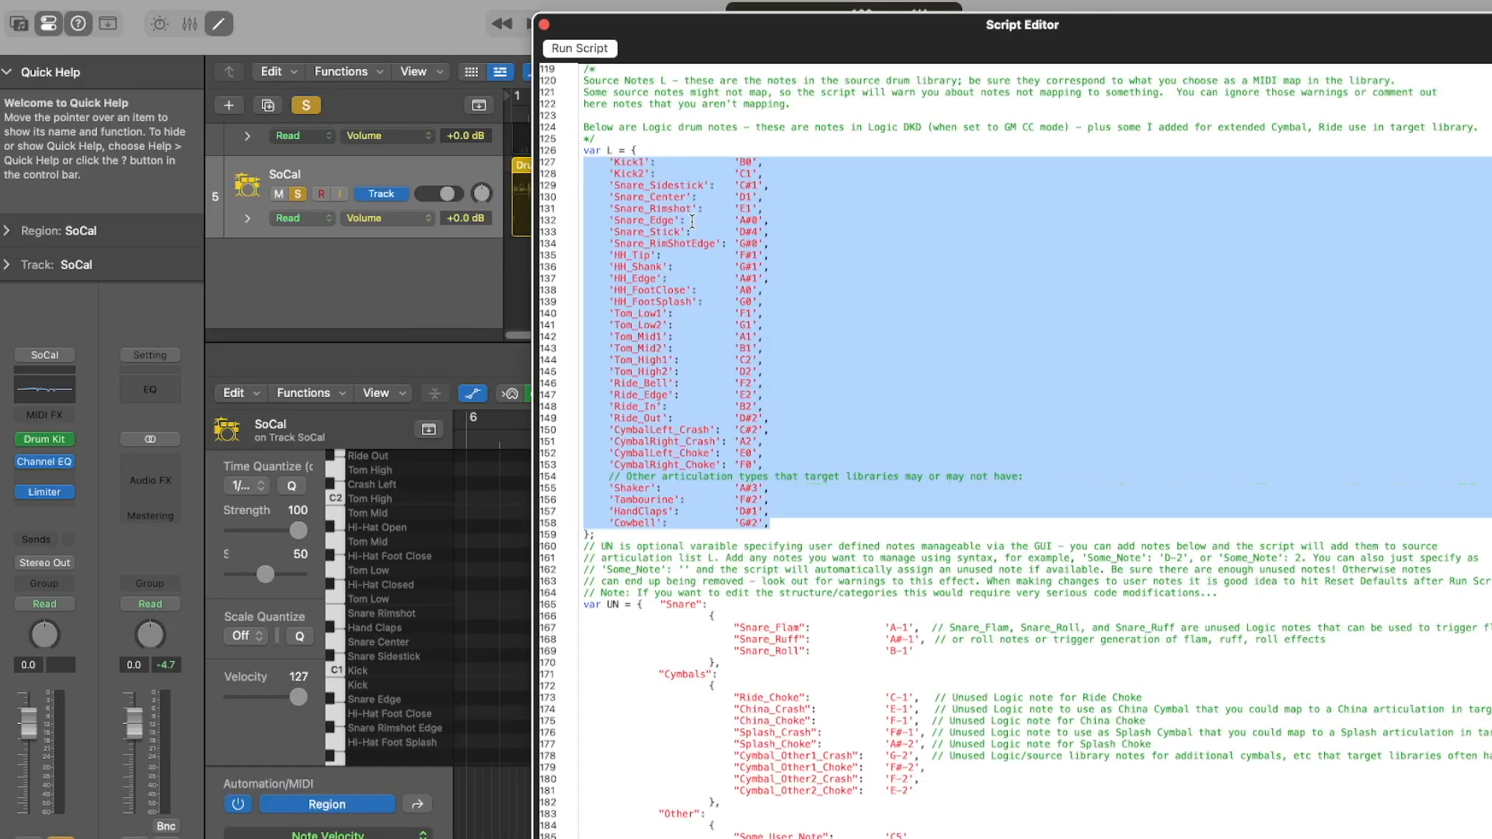
{"action": "left_click", "coordinate": [692, 222]}
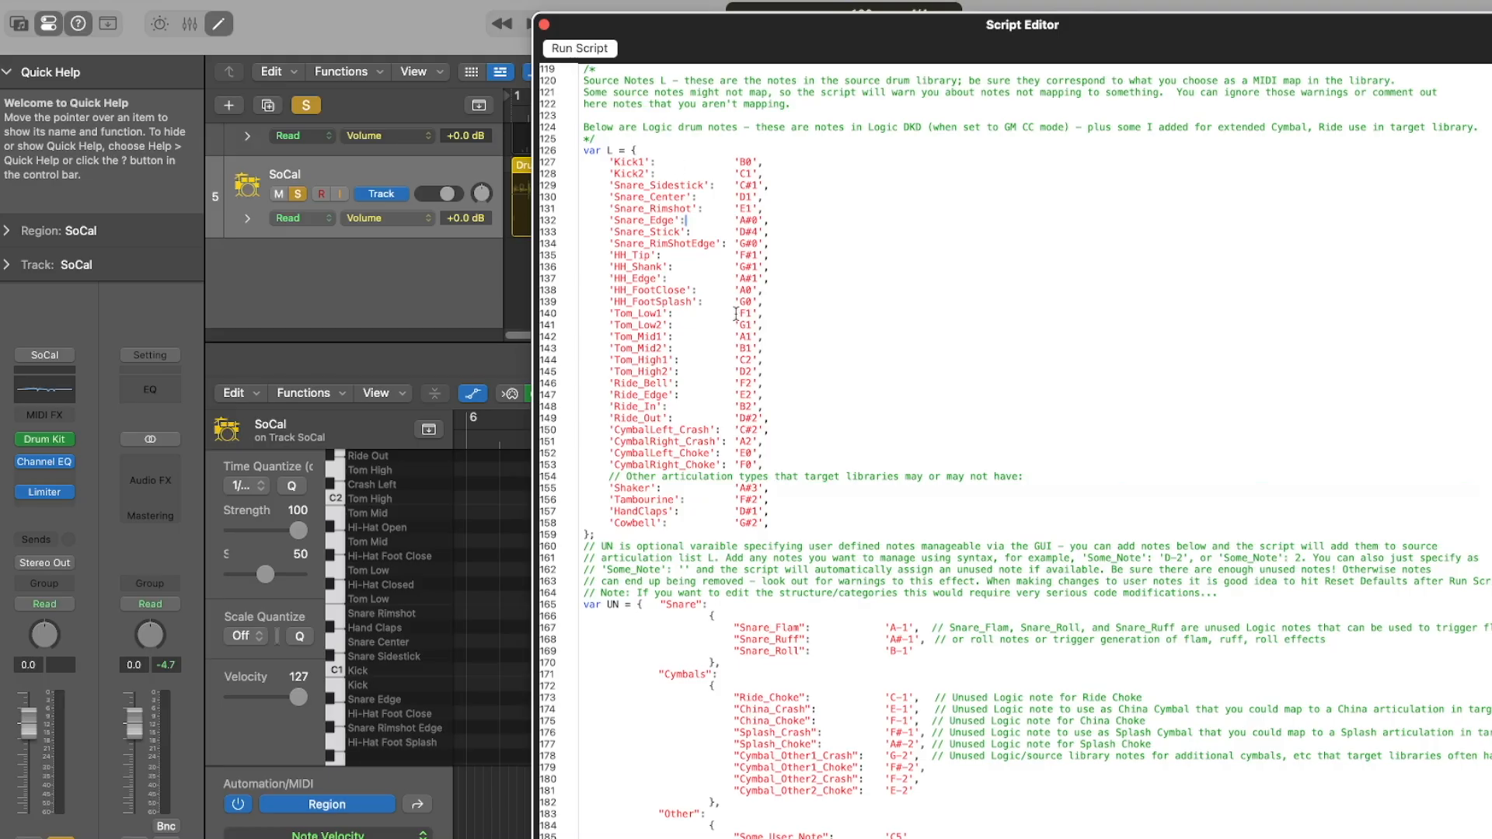
Try clearing the Snare_Flam and Snare_Ruff note values in the UN variable, and undo both deletions.
{"action": "scroll", "coordinate": [757, 420], "scroll_direction": "down", "scroll_amount": 7}
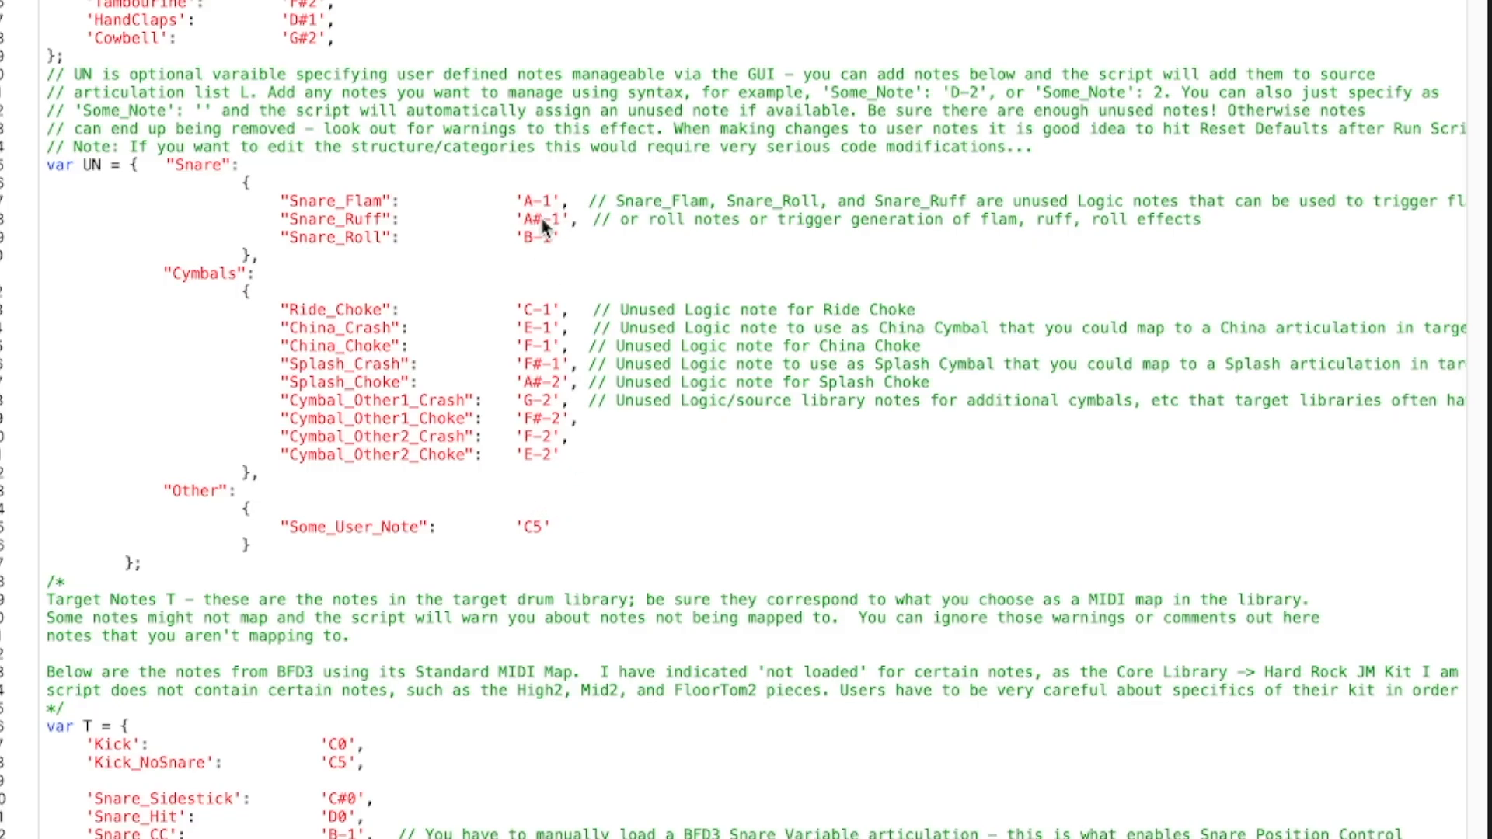
{"action": "left_click_drag", "start_coordinate": [522, 202], "coordinate": [547, 202]}
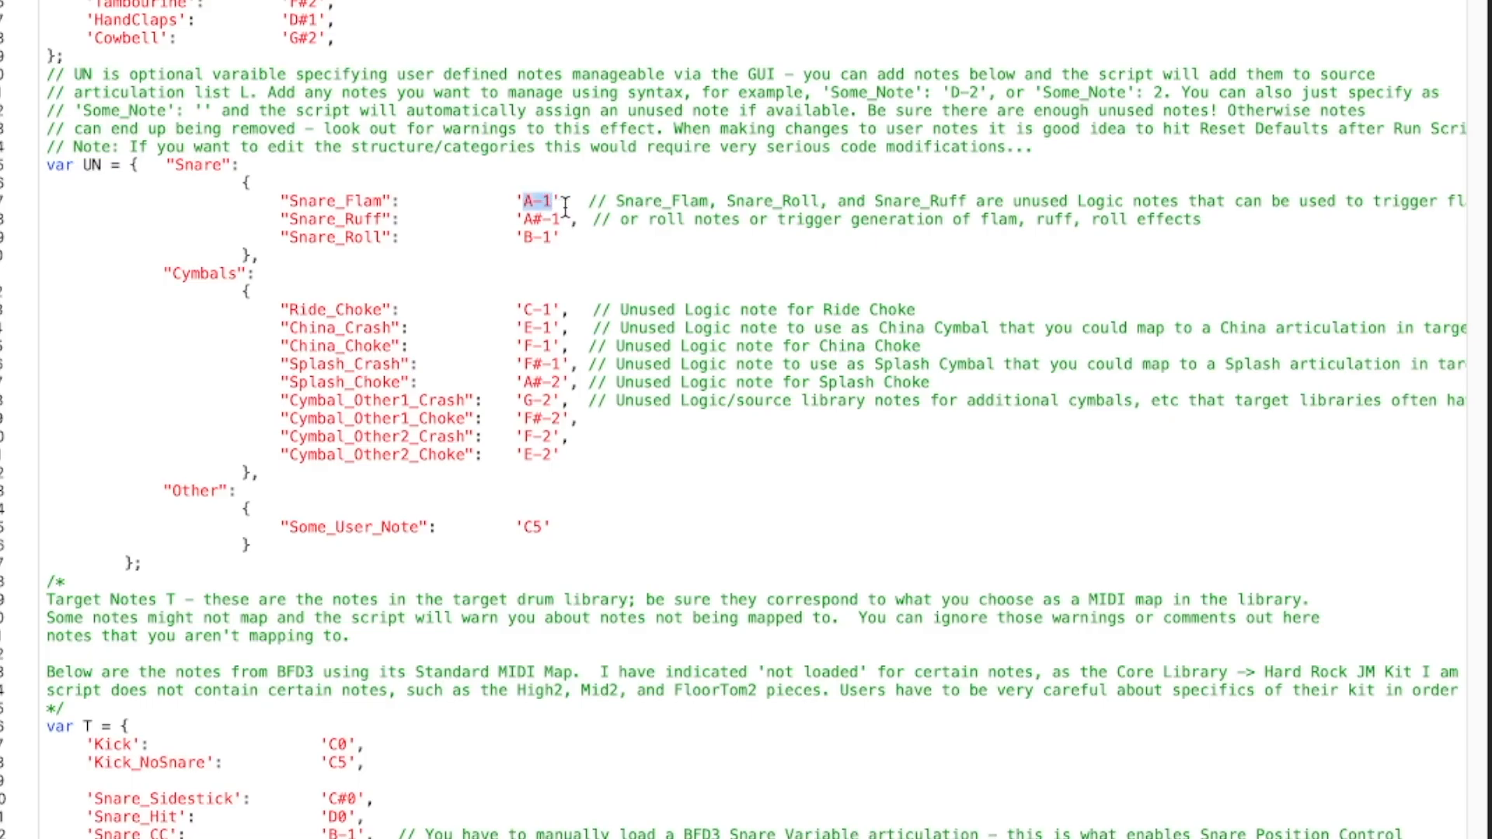
{"action": "key", "text": "BackSpace"}
{"action": "key", "text": "BackSpace"}
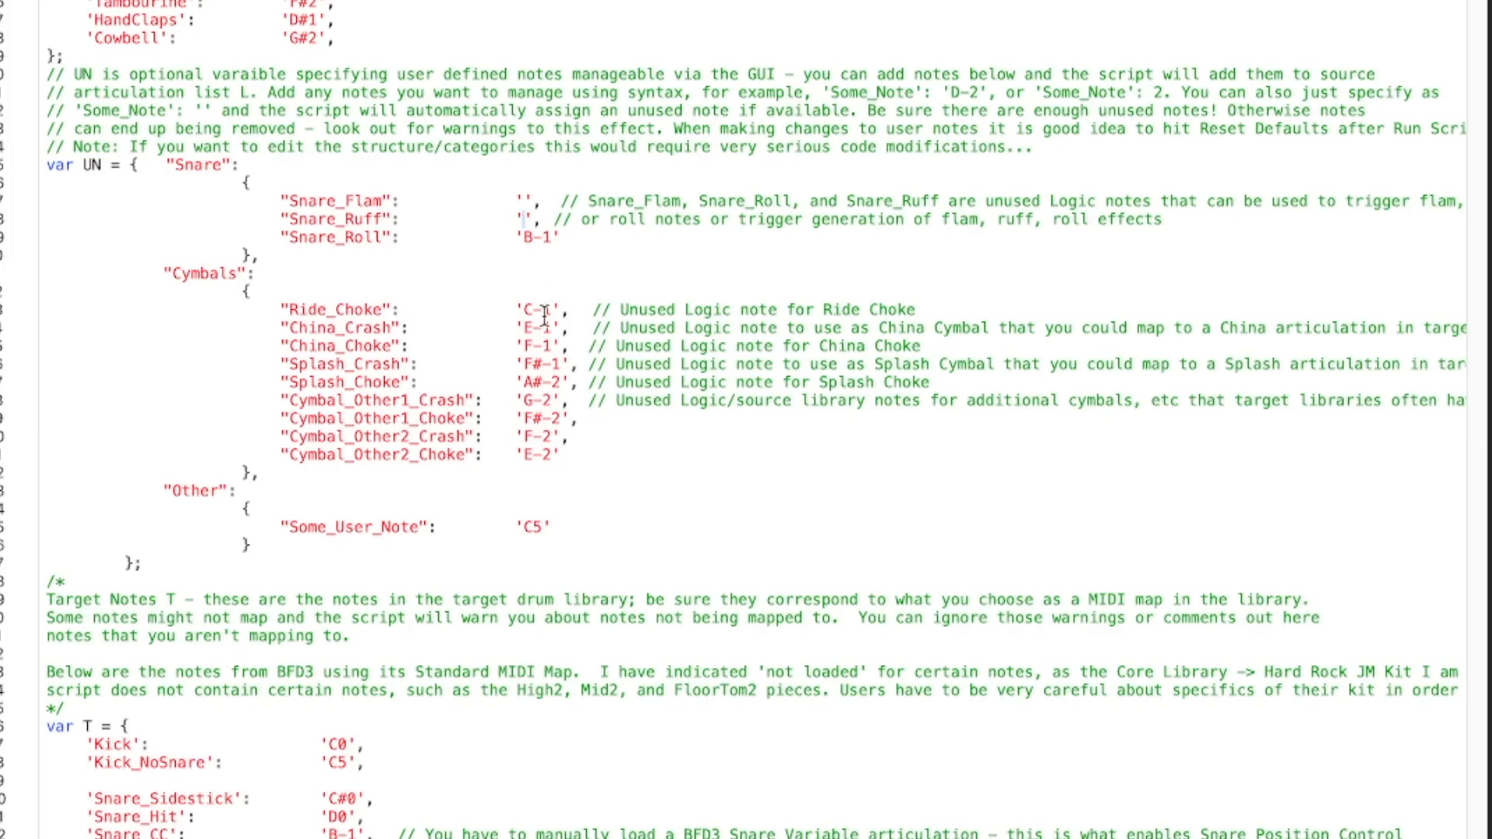
{"action": "key", "text": "super+z"}
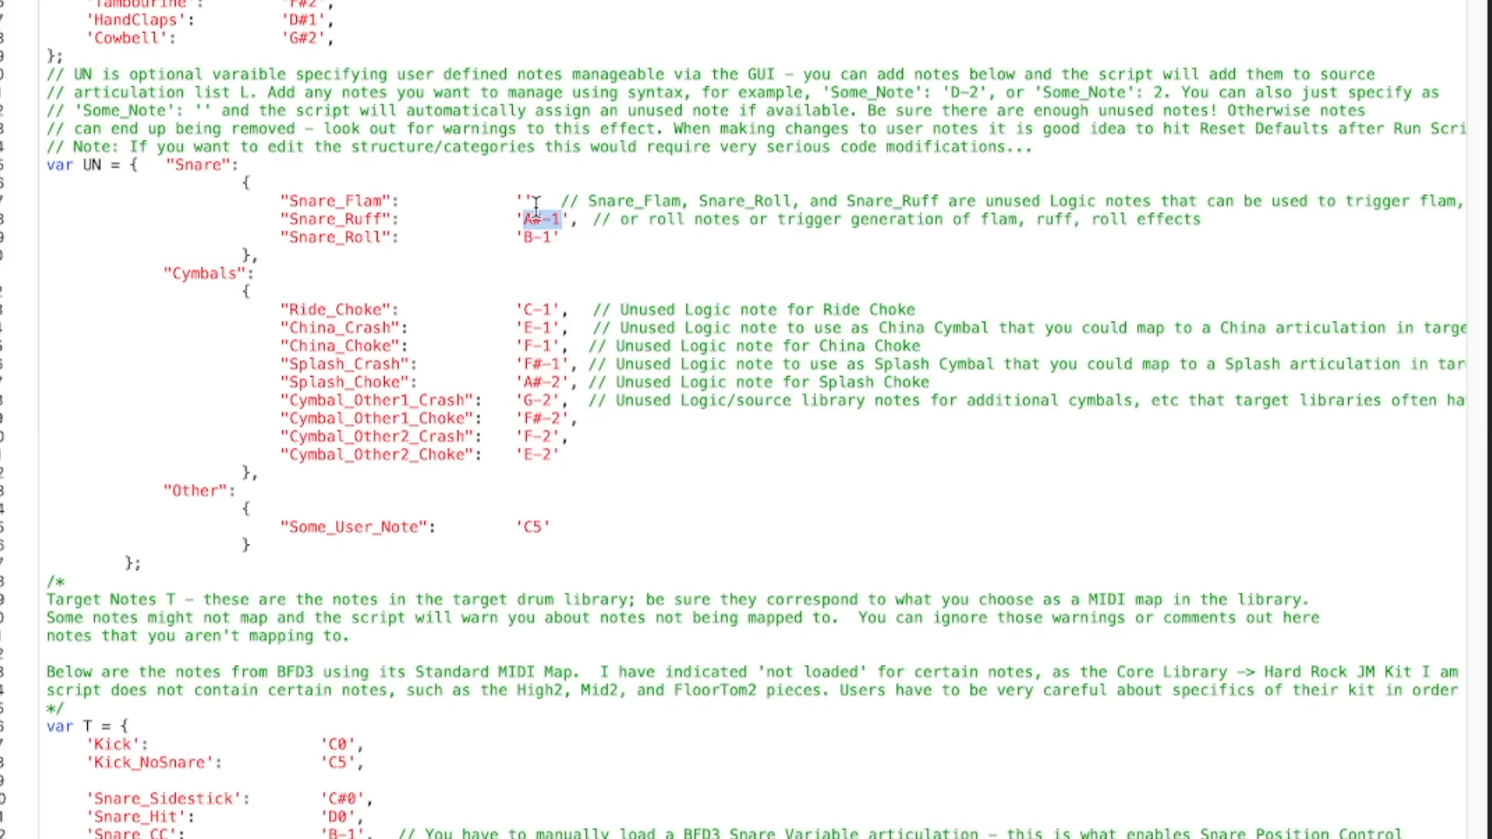
{"action": "key", "text": "super+z"}
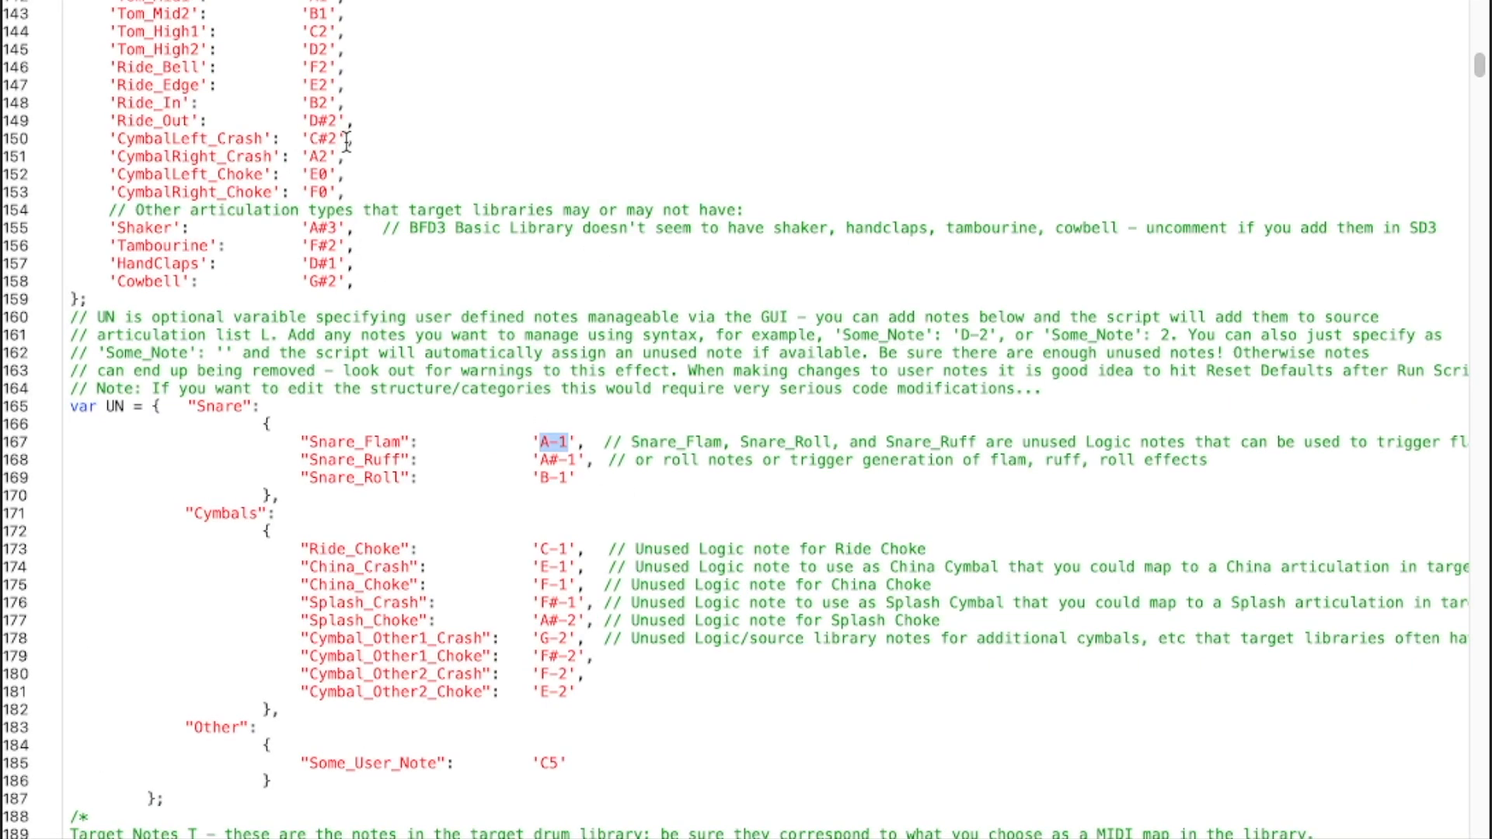
Try replacing the Kick2 note name in variable L with the MIDI number 24, and undo the change.
{"action": "scroll", "coordinate": [317, 81], "scroll_direction": "up", "scroll_amount": 5}
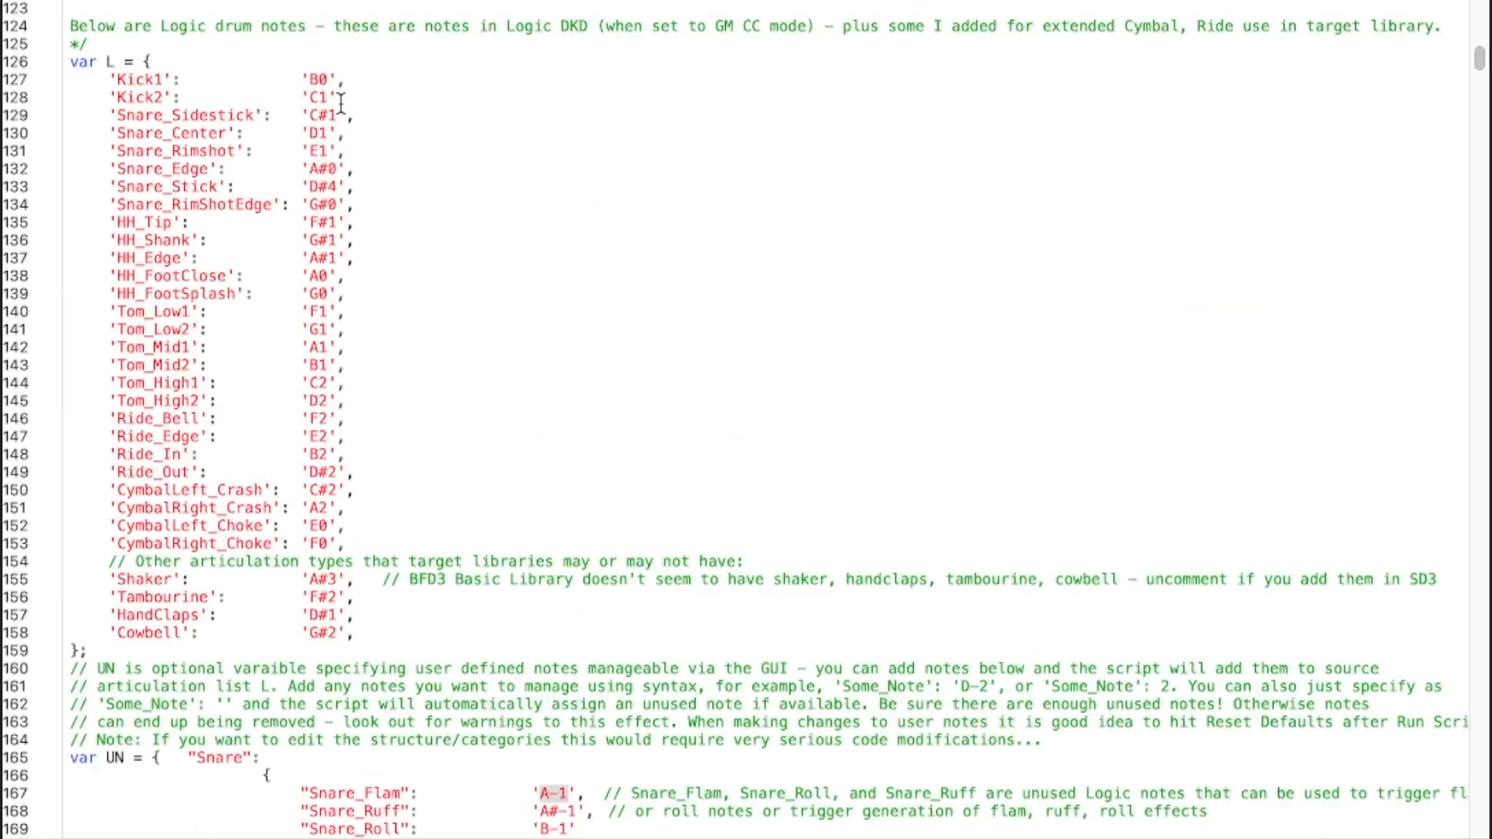
{"action": "left_click_drag", "start_coordinate": [300, 96], "coordinate": [337, 97]}
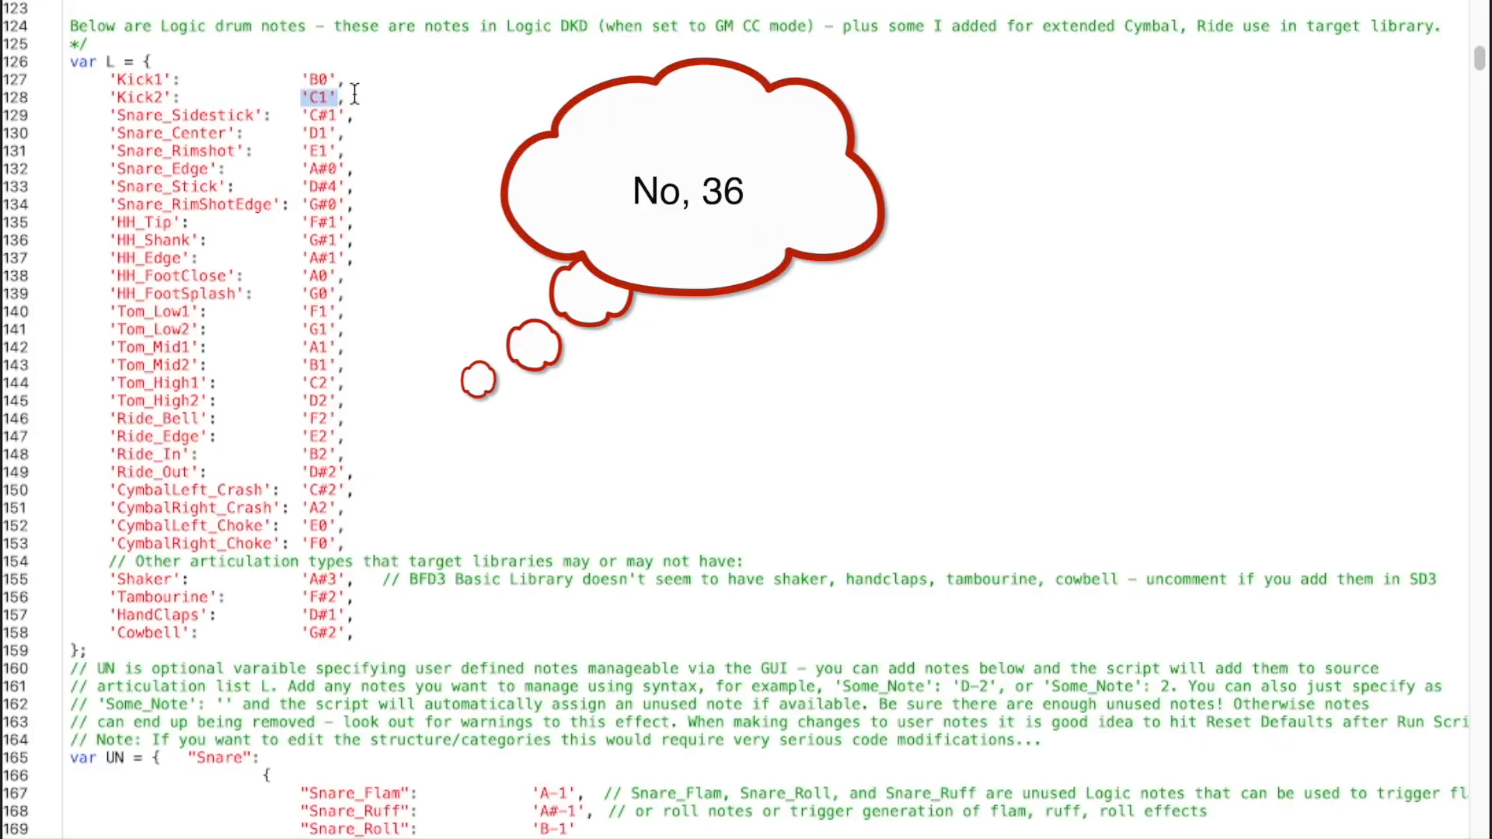
{"action": "type", "text": "24"}
{"action": "key", "text": "super+z"}
{"action": "left_click", "coordinate": [347, 134]}
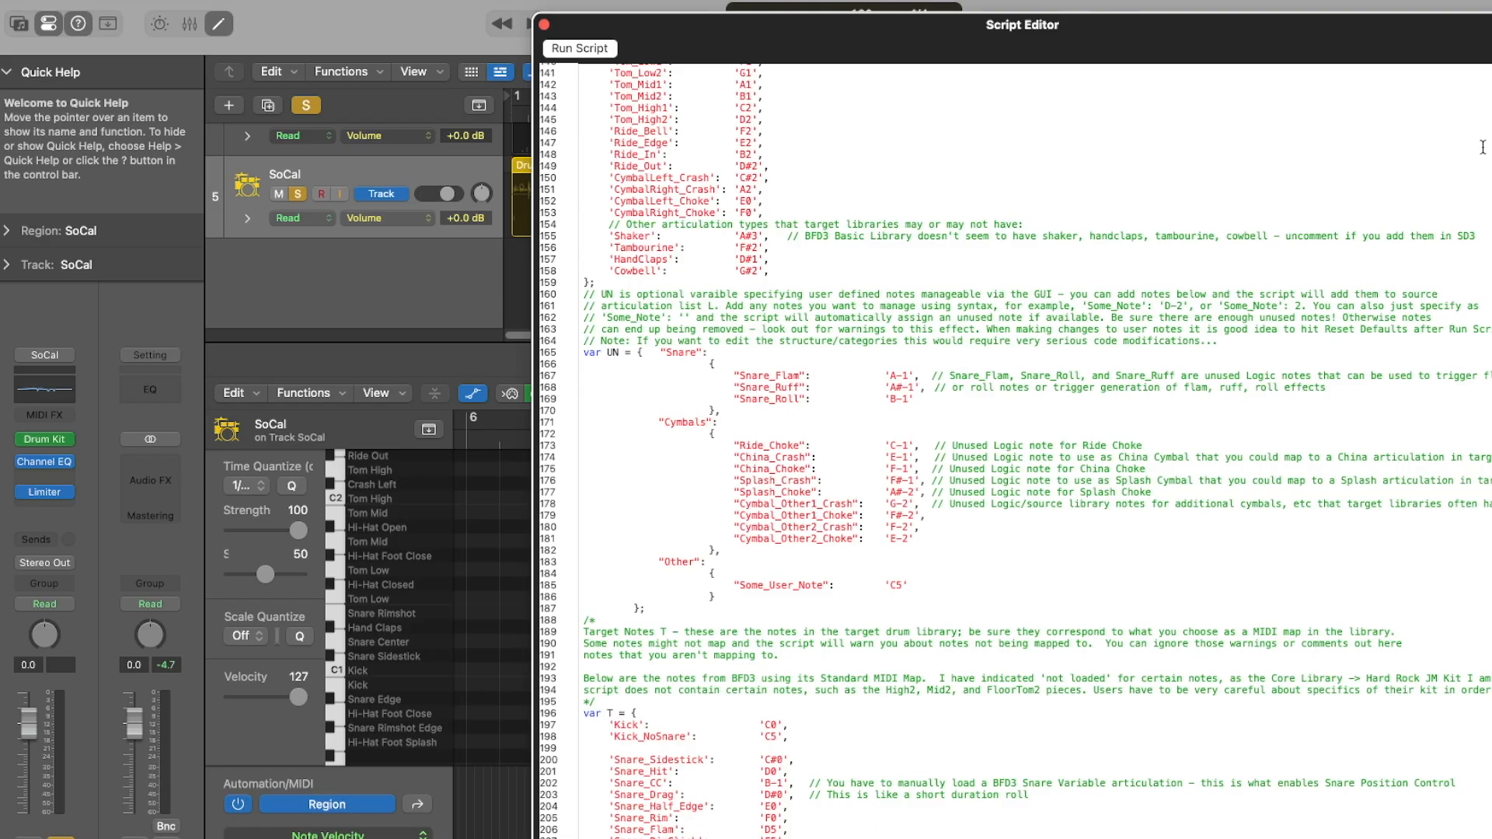
Locate the target note list T in the script, open the BFD3 plug-in and review the Hihat slot's articulation mappings in its Key Map.
{"action": "scroll", "coordinate": [1015, 451], "scroll_direction": "up", "scroll_amount": 10}
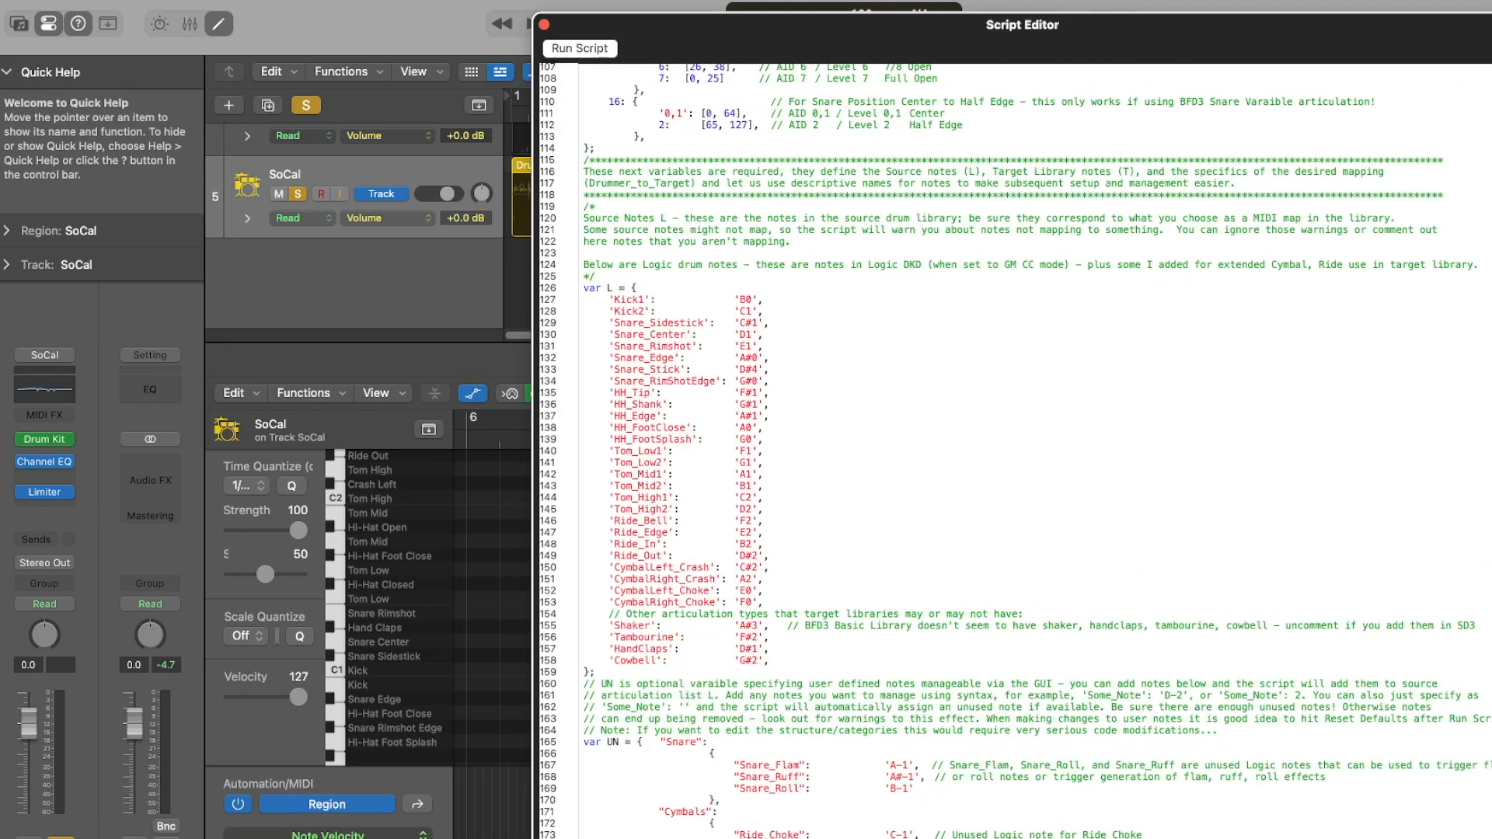
{"action": "scroll", "coordinate": [1015, 451], "scroll_direction": "down", "scroll_amount": 2}
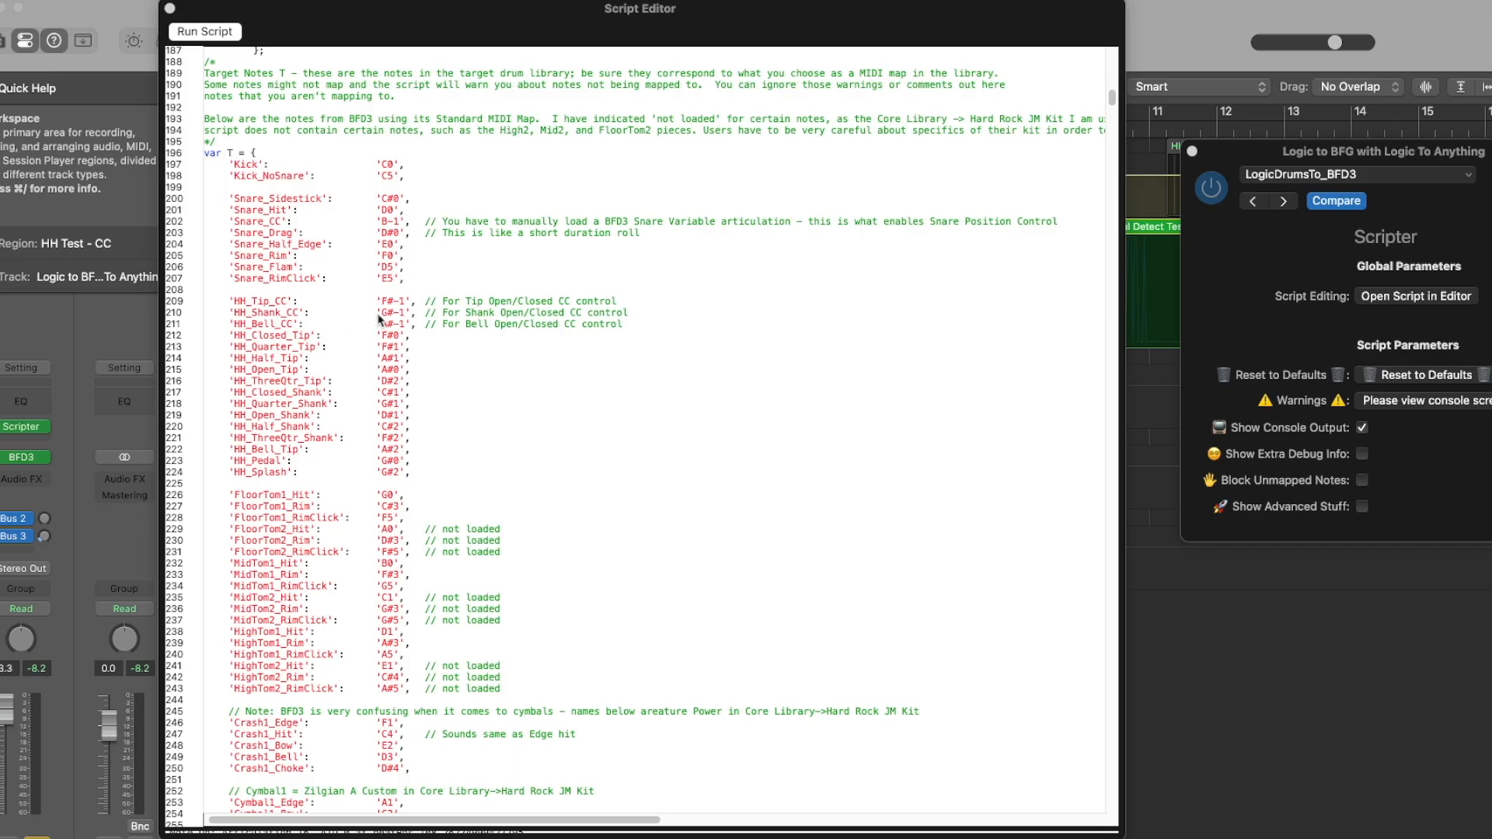
{"action": "left_click", "coordinate": [21, 458]}
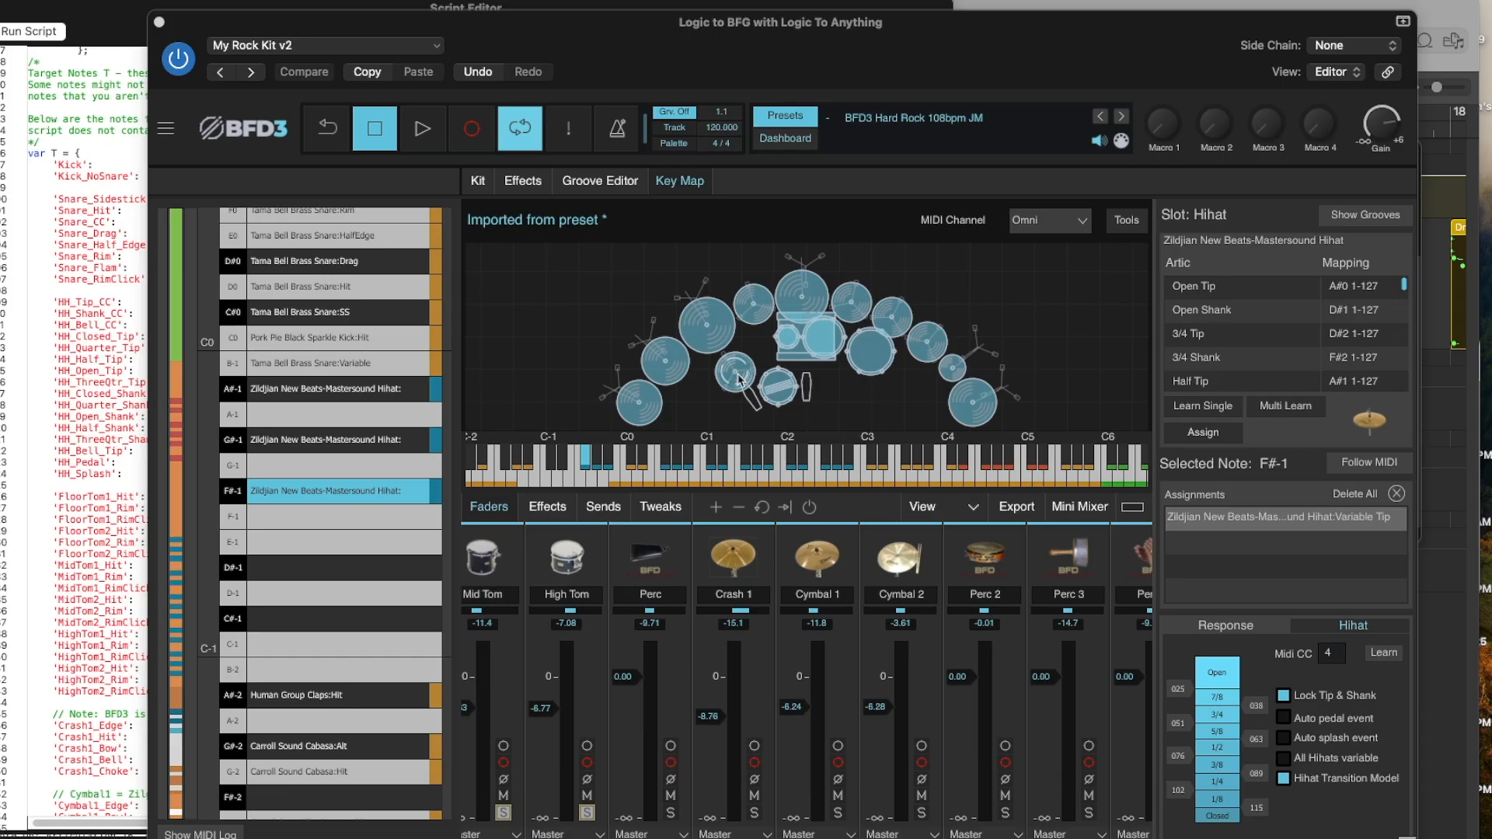
{"action": "left_click", "coordinate": [1299, 288]}
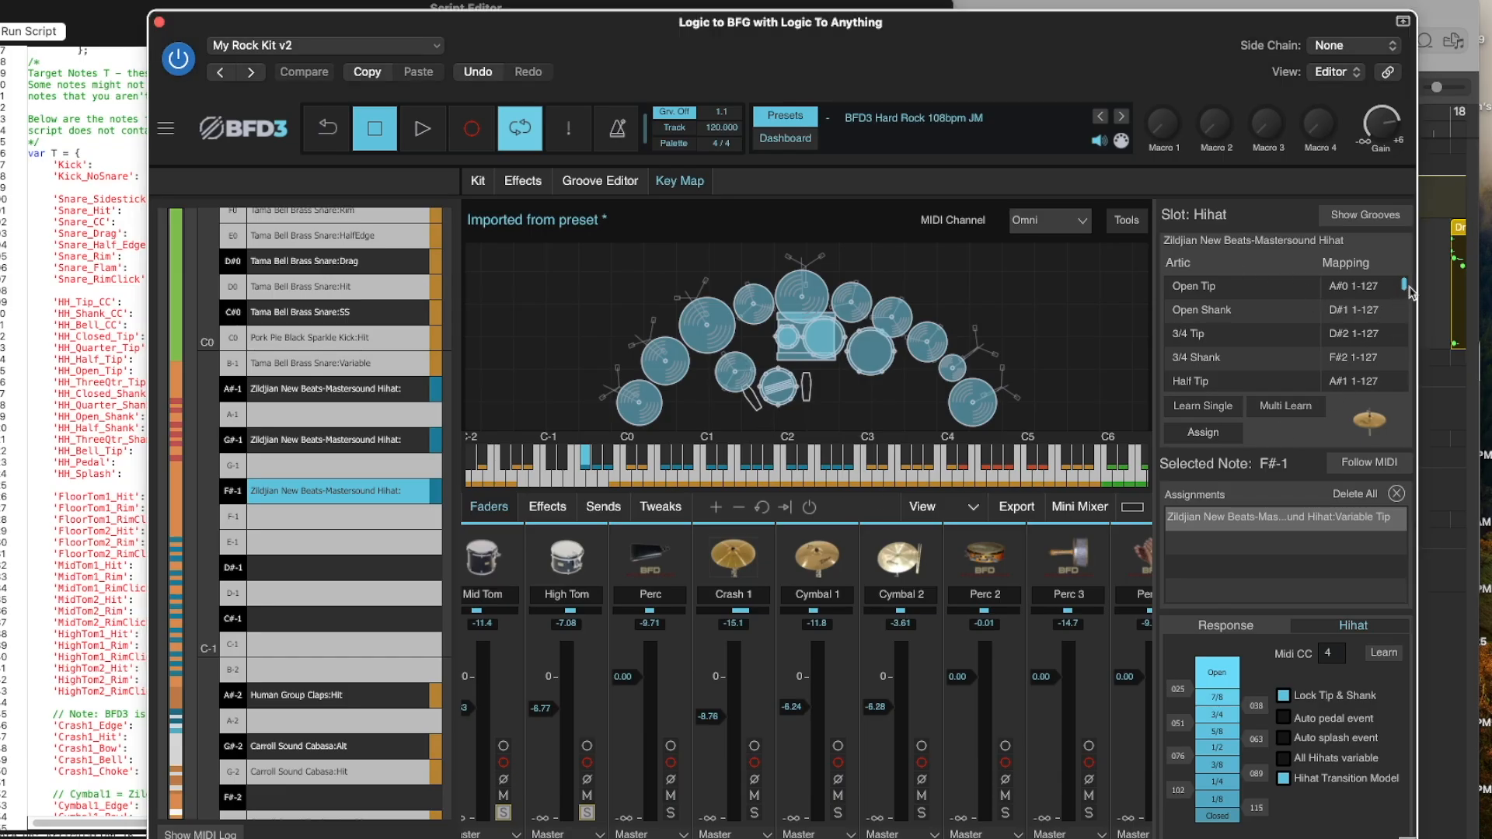
{"action": "scroll", "coordinate": [1208, 381], "scroll_direction": "down", "scroll_amount": 6}
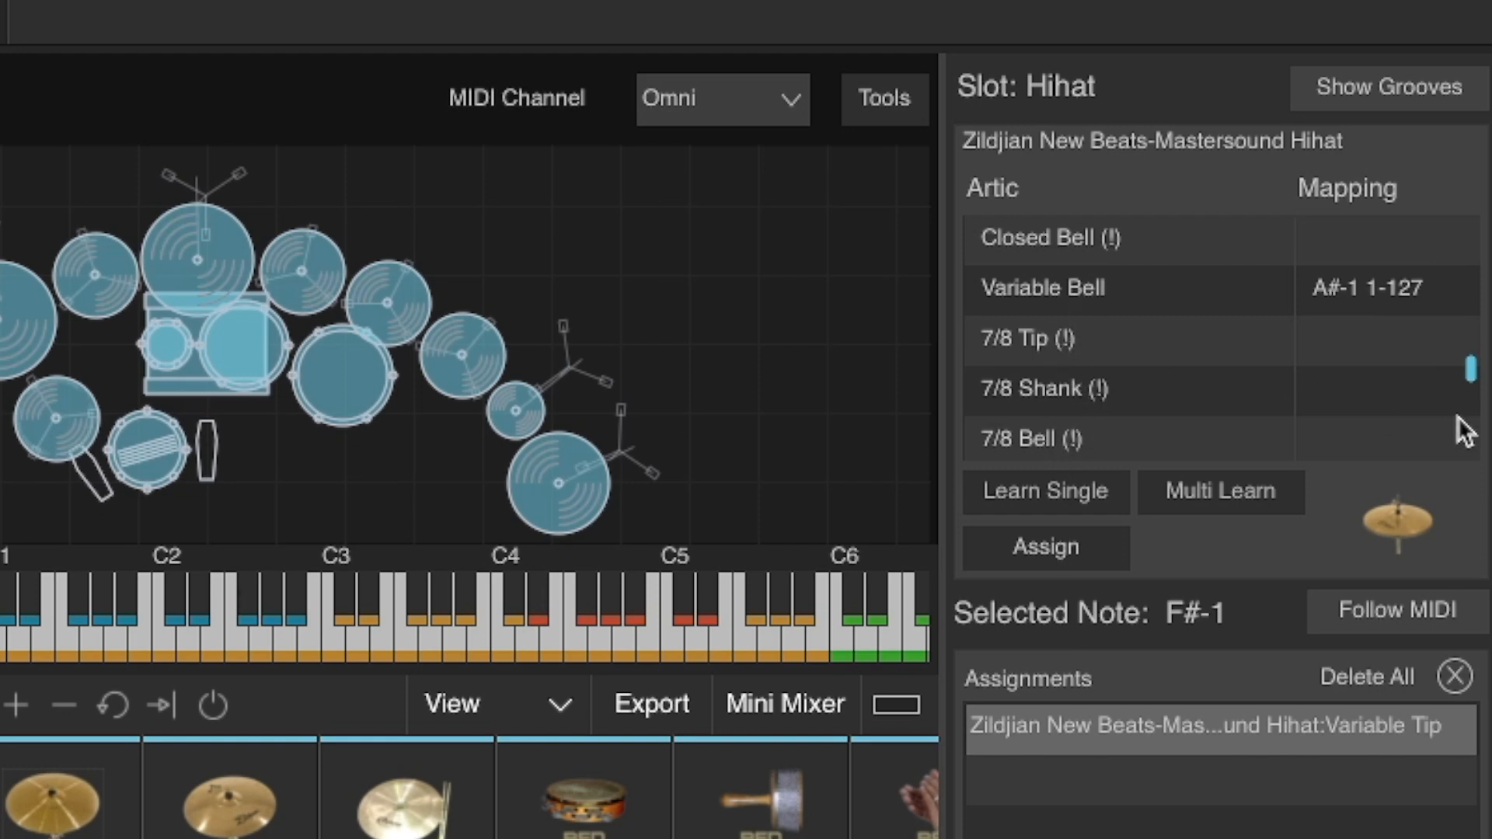
{"action": "left_click_drag", "start_coordinate": [1468, 383], "coordinate": [1471, 401]}
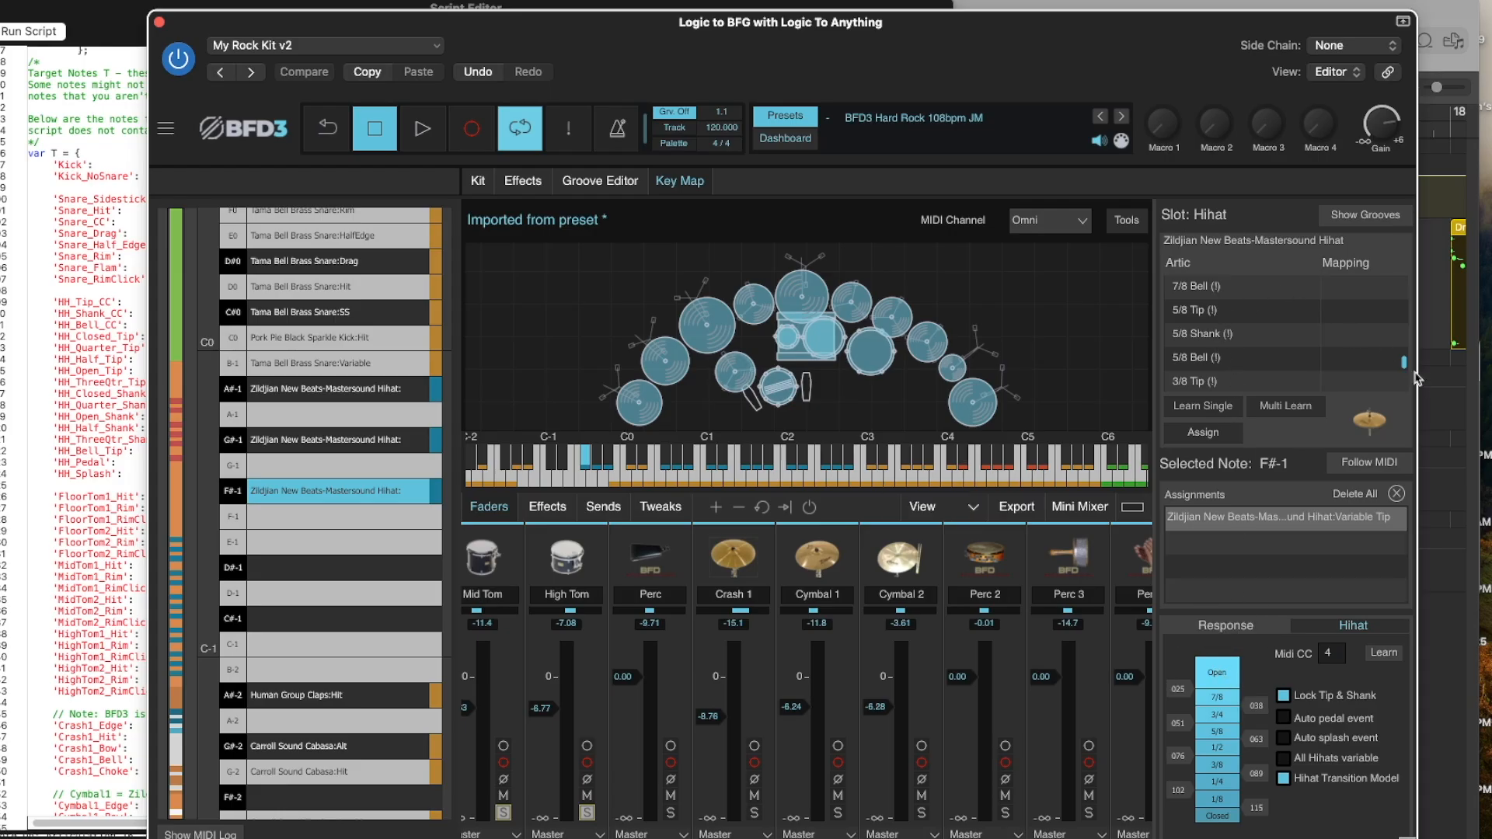
{"action": "left_click_drag", "start_coordinate": [1403, 362], "coordinate": [1400, 293]}
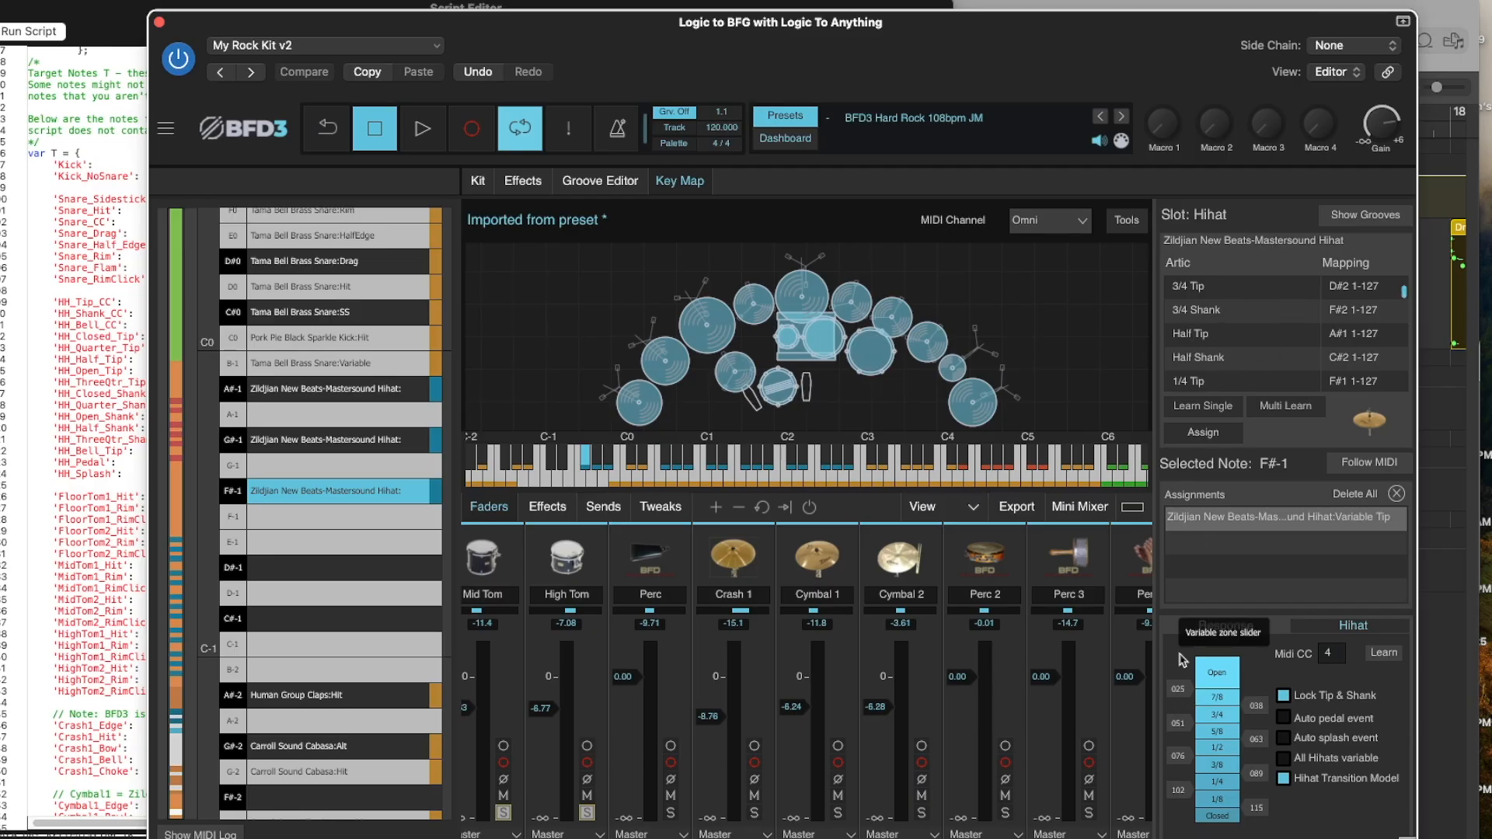
Examine the Snare slot's Variable and Flam mappings in the Key Map, and move the BFD3 window aside to reveal the script's T list.
{"action": "left_click", "coordinate": [362, 364]}
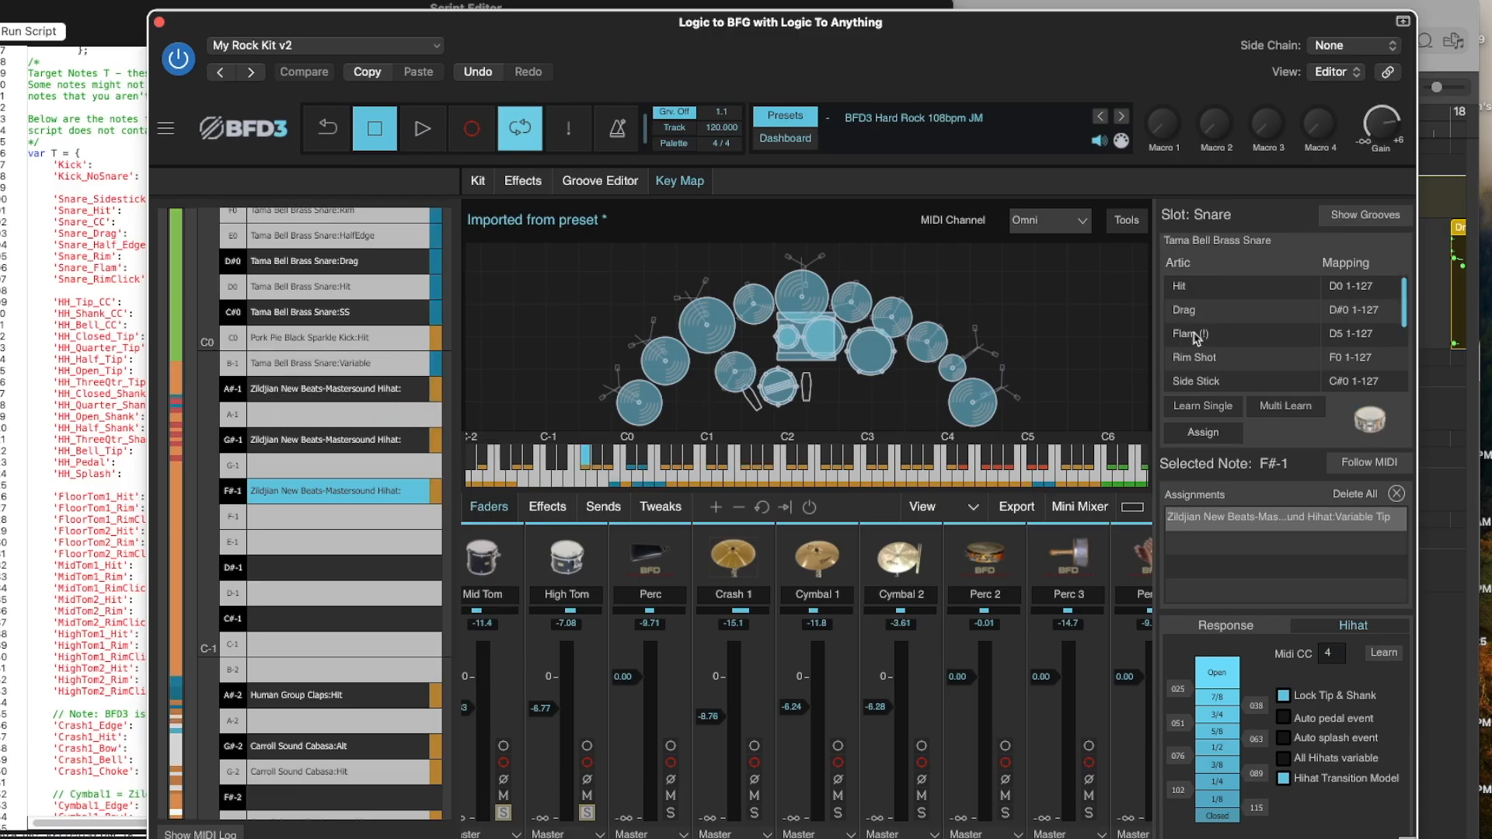
{"action": "left_click", "coordinate": [1197, 336]}
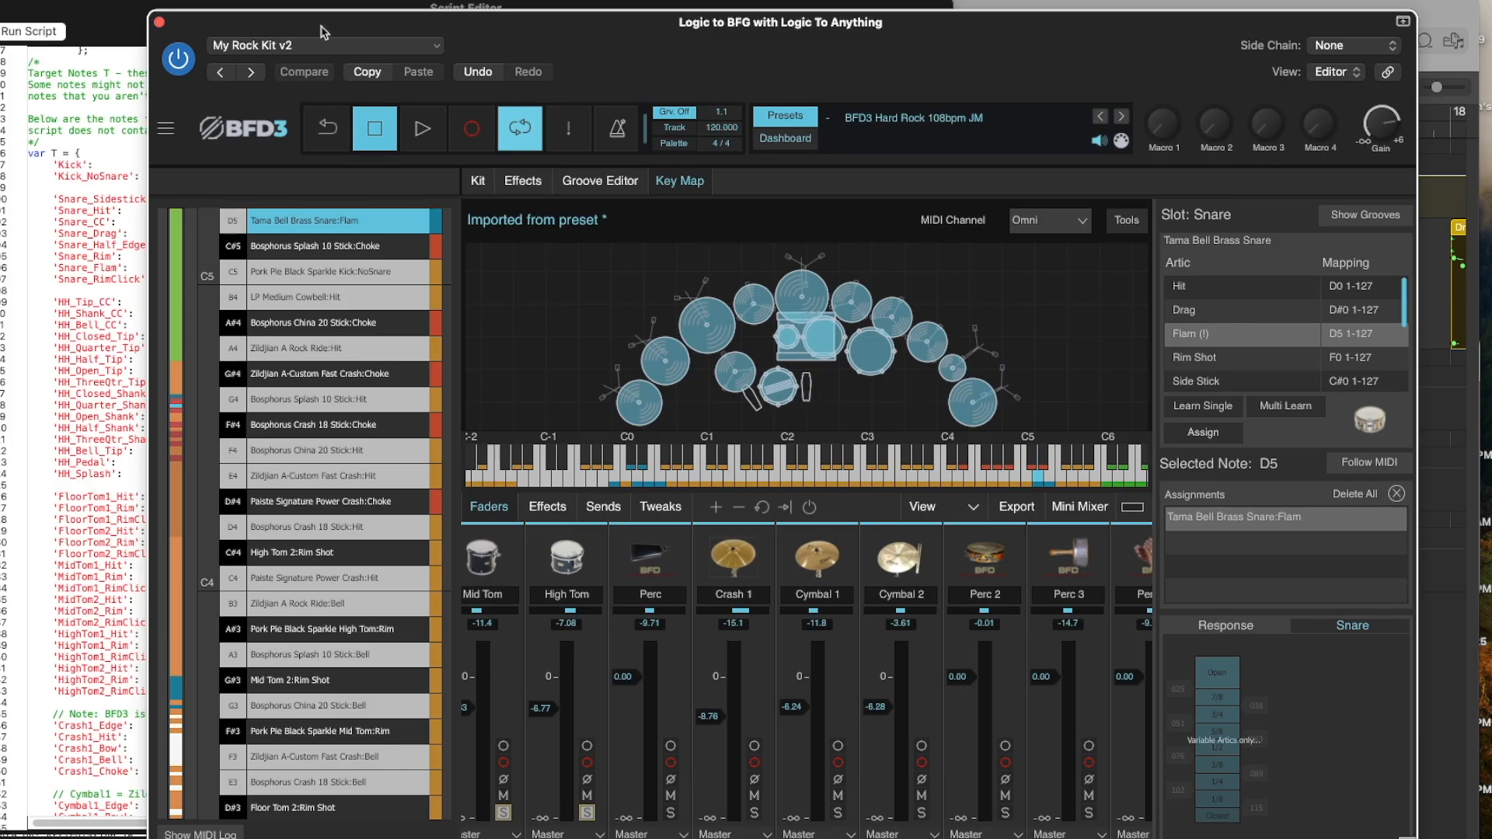
{"action": "left_click_drag", "start_coordinate": [324, 33], "coordinate": [577, 51]}
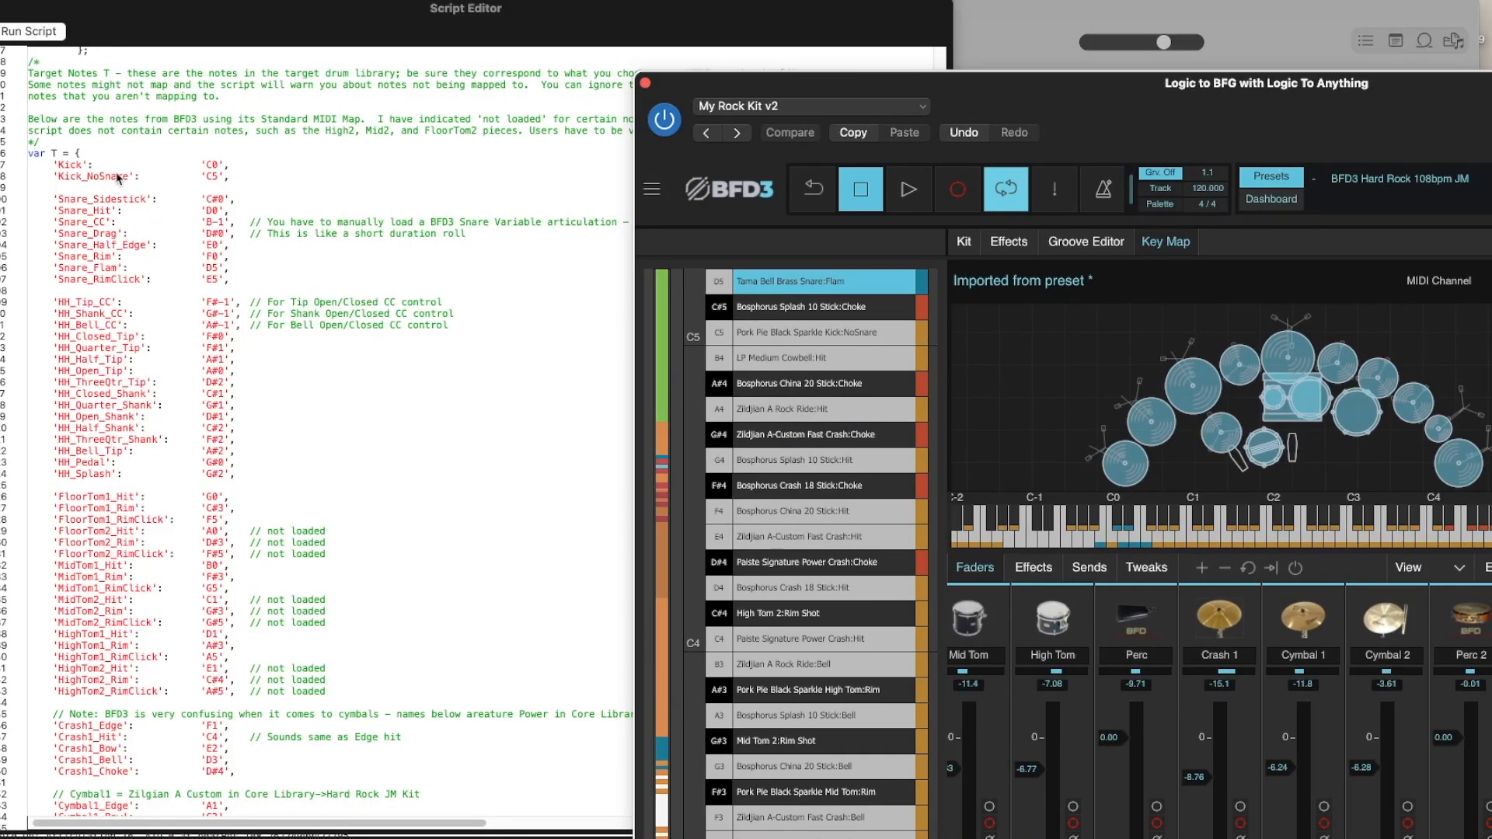
Review the snare, hi-hat and tom entries in the script's target note list T, including the CC articulations.
{"action": "left_click", "coordinate": [236, 278]}
{"action": "left_click_drag", "start_coordinate": [232, 277], "coordinate": [123, 223]}
{"action": "left_click", "coordinate": [98, 223]}
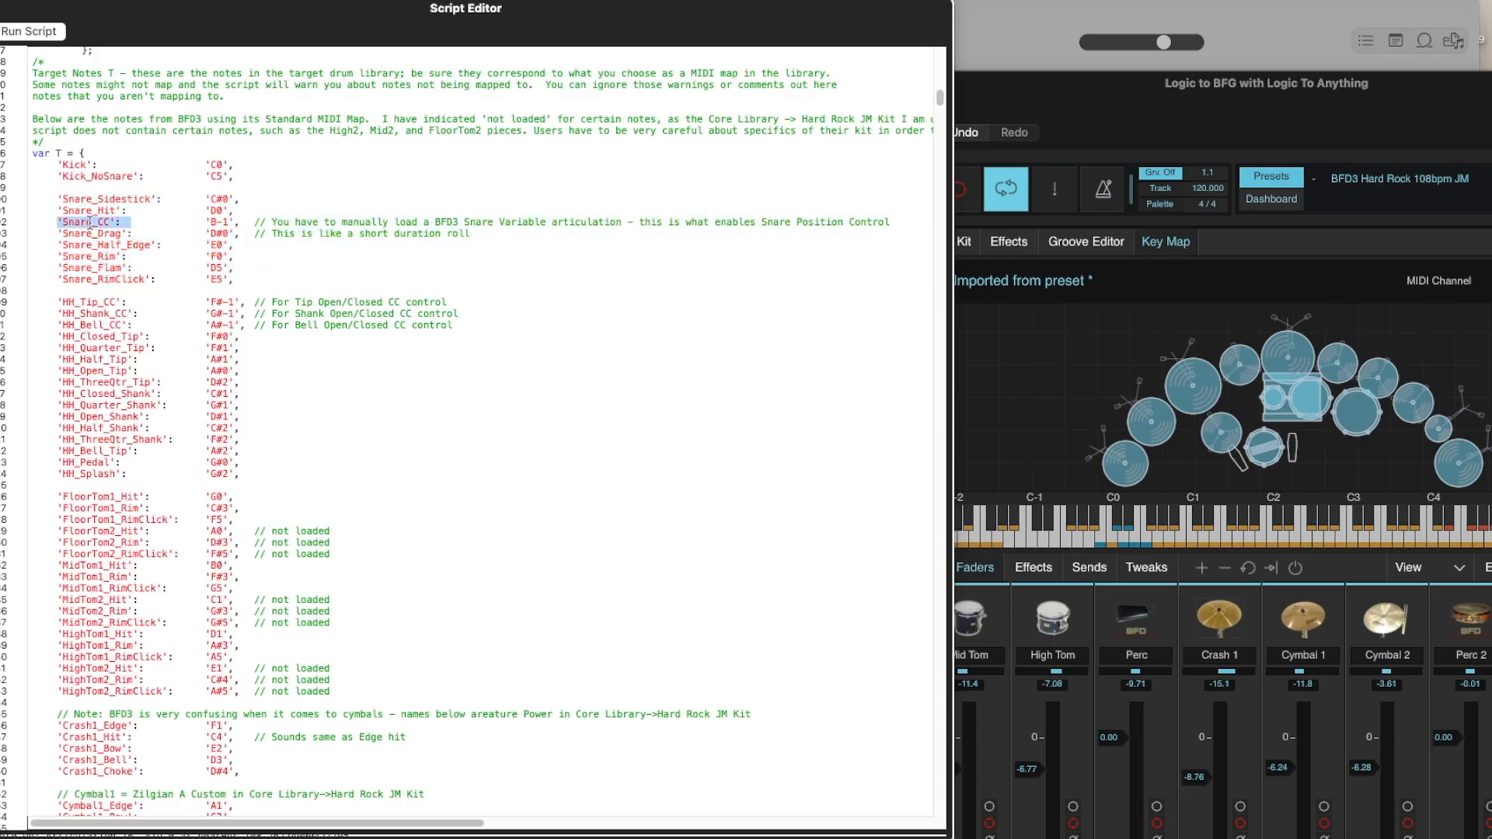
{"action": "left_click", "coordinate": [183, 472]}
{"action": "left_click_drag", "start_coordinate": [249, 470], "coordinate": [35, 302]}
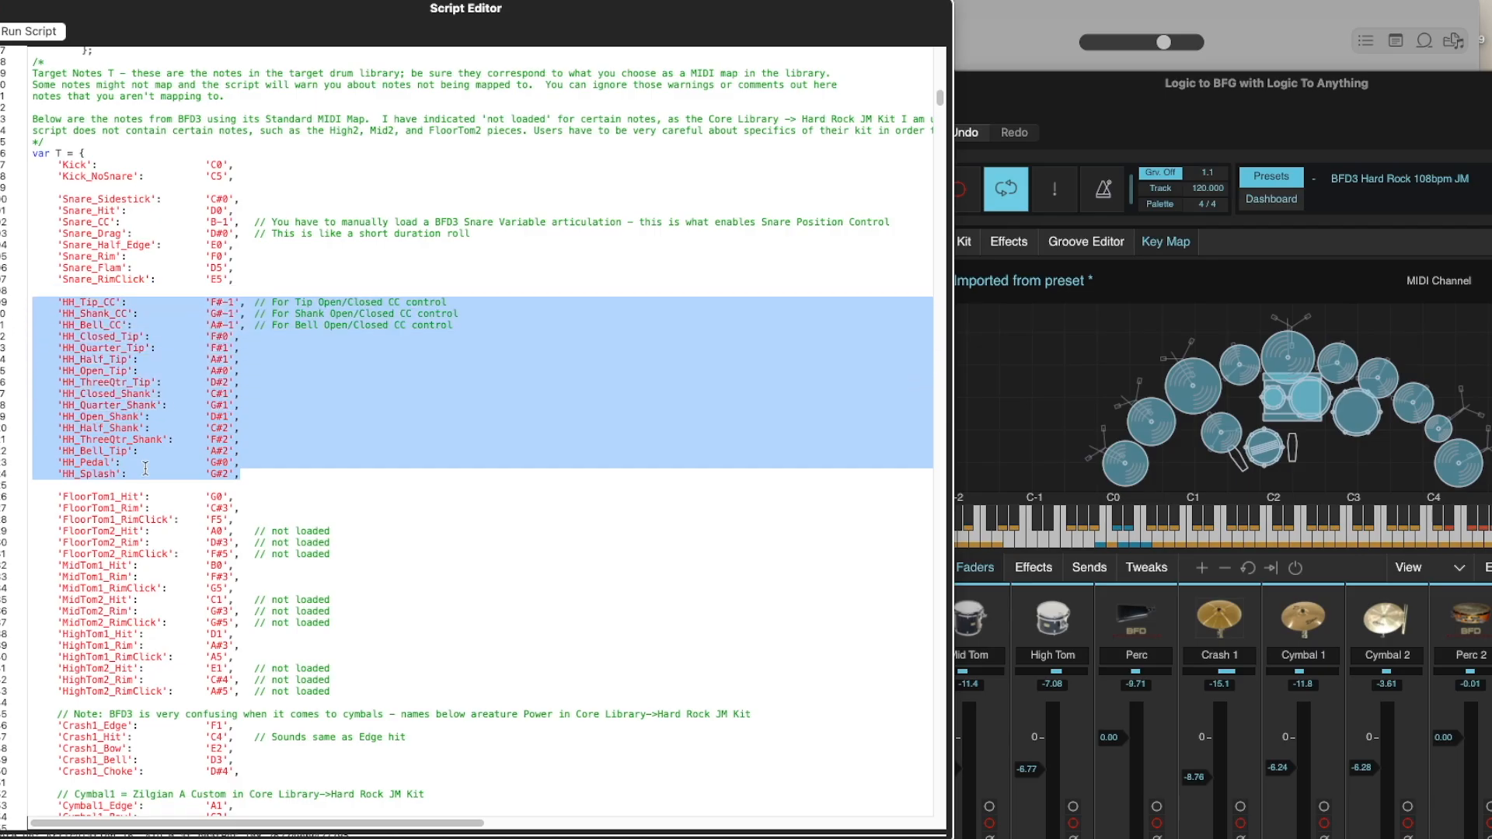
{"action": "left_click", "coordinate": [151, 471]}
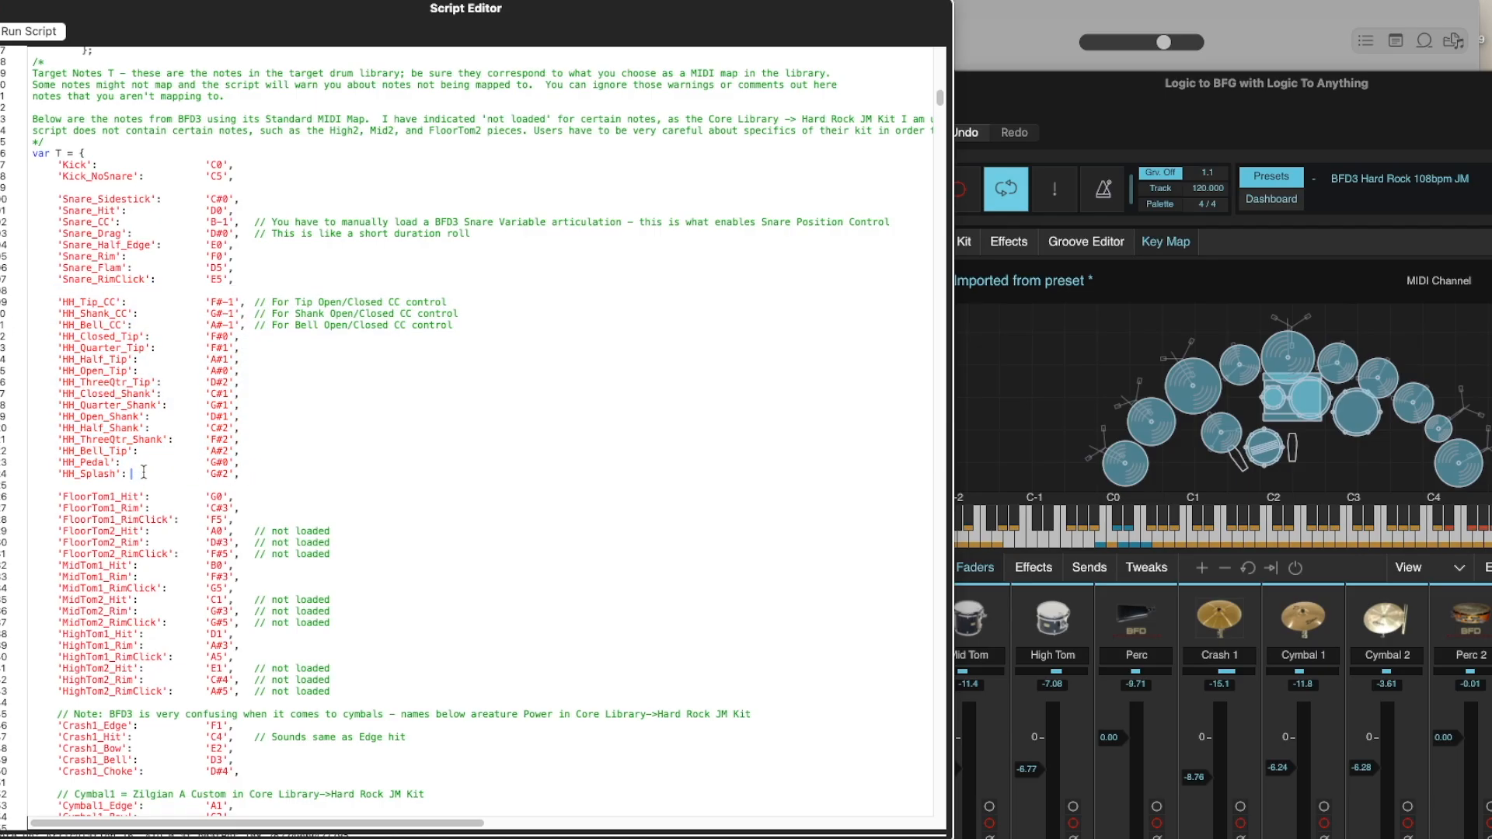
{"action": "scroll", "coordinate": [132, 463], "scroll_direction": "down", "scroll_amount": 7}
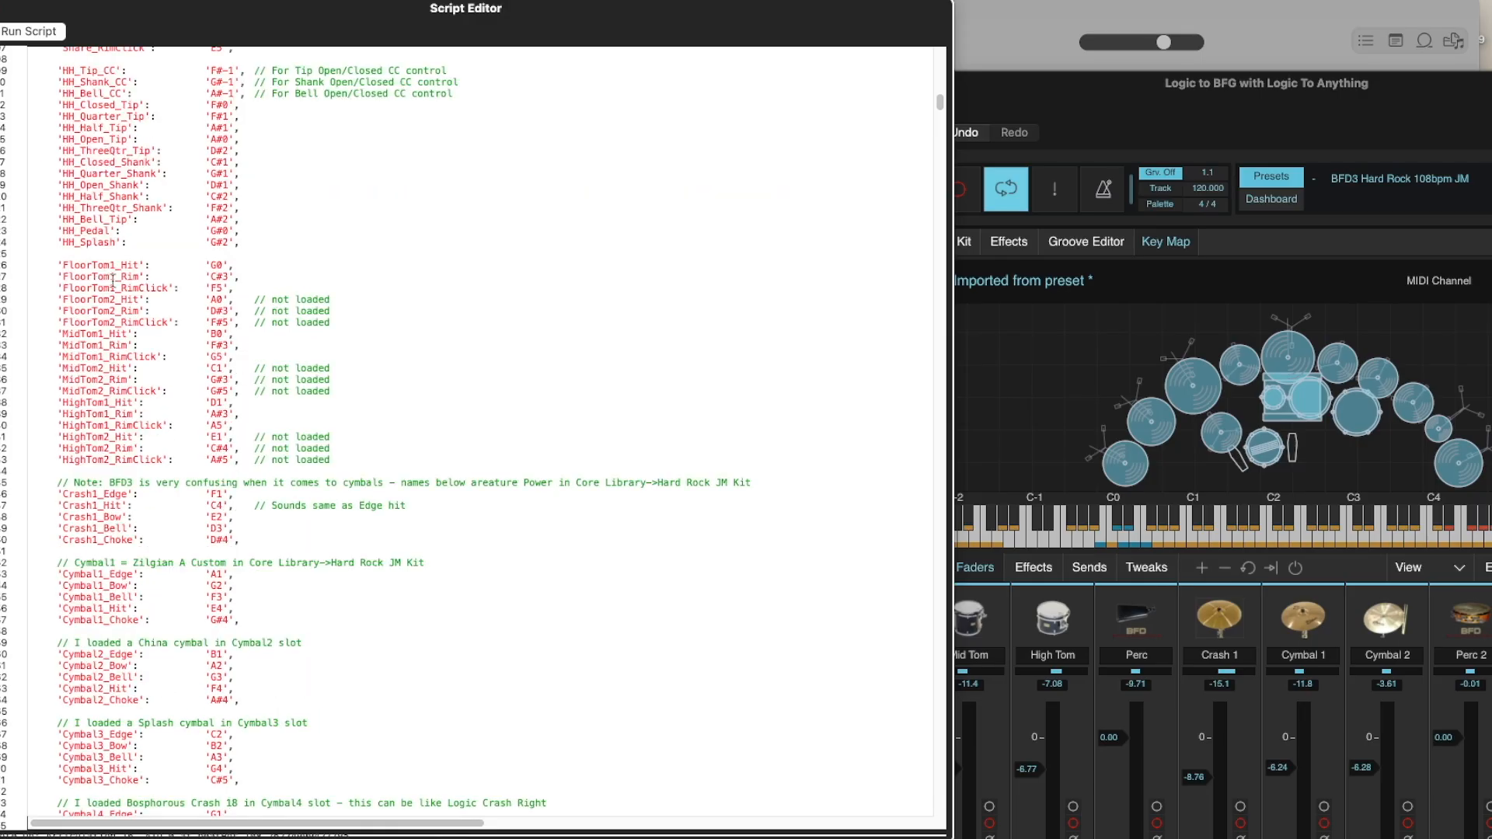
{"action": "left_click_drag", "start_coordinate": [64, 264], "coordinate": [181, 285]}
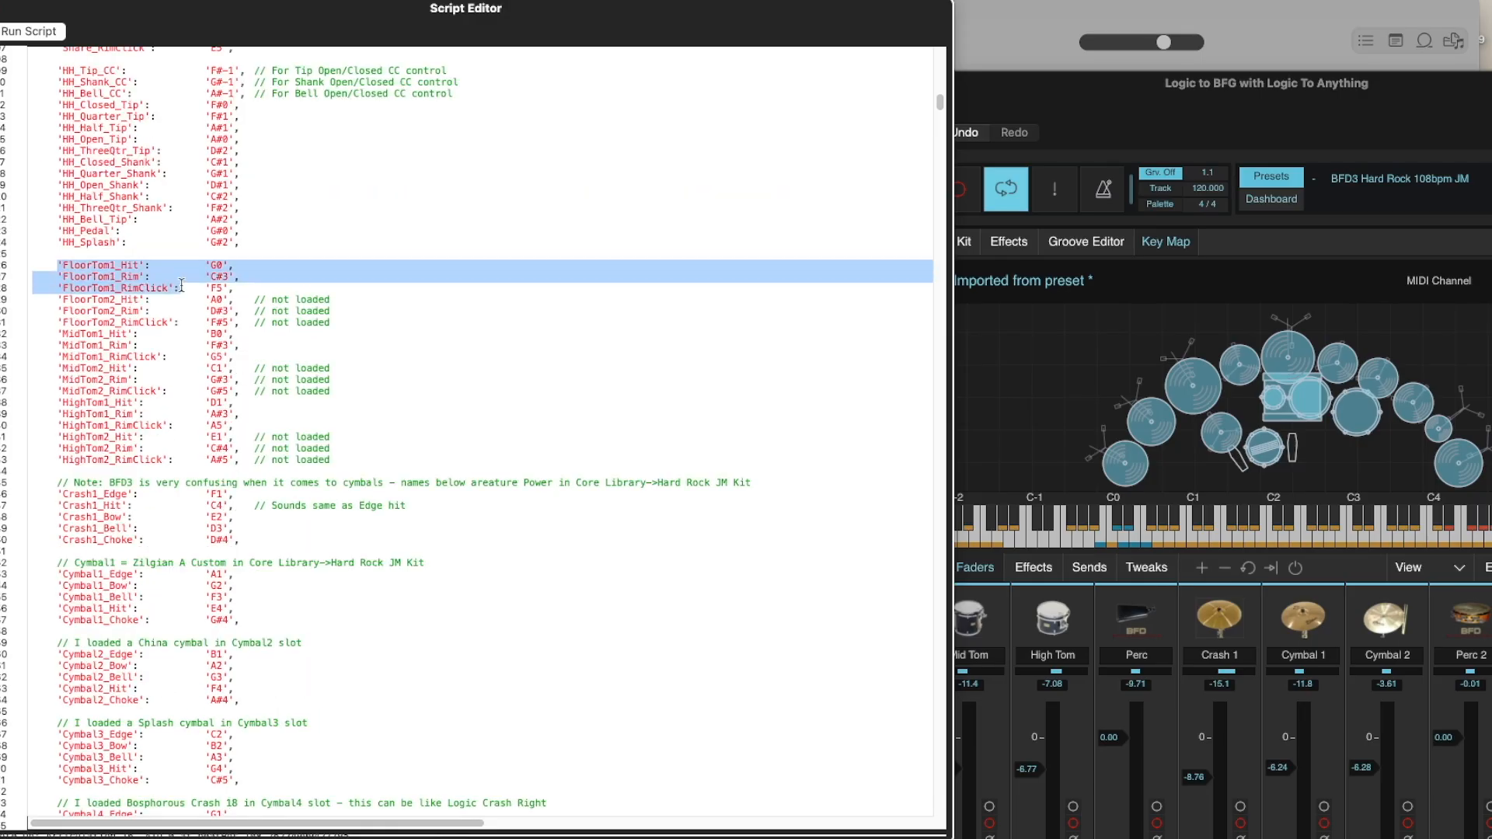
{"action": "left_click", "coordinate": [290, 309]}
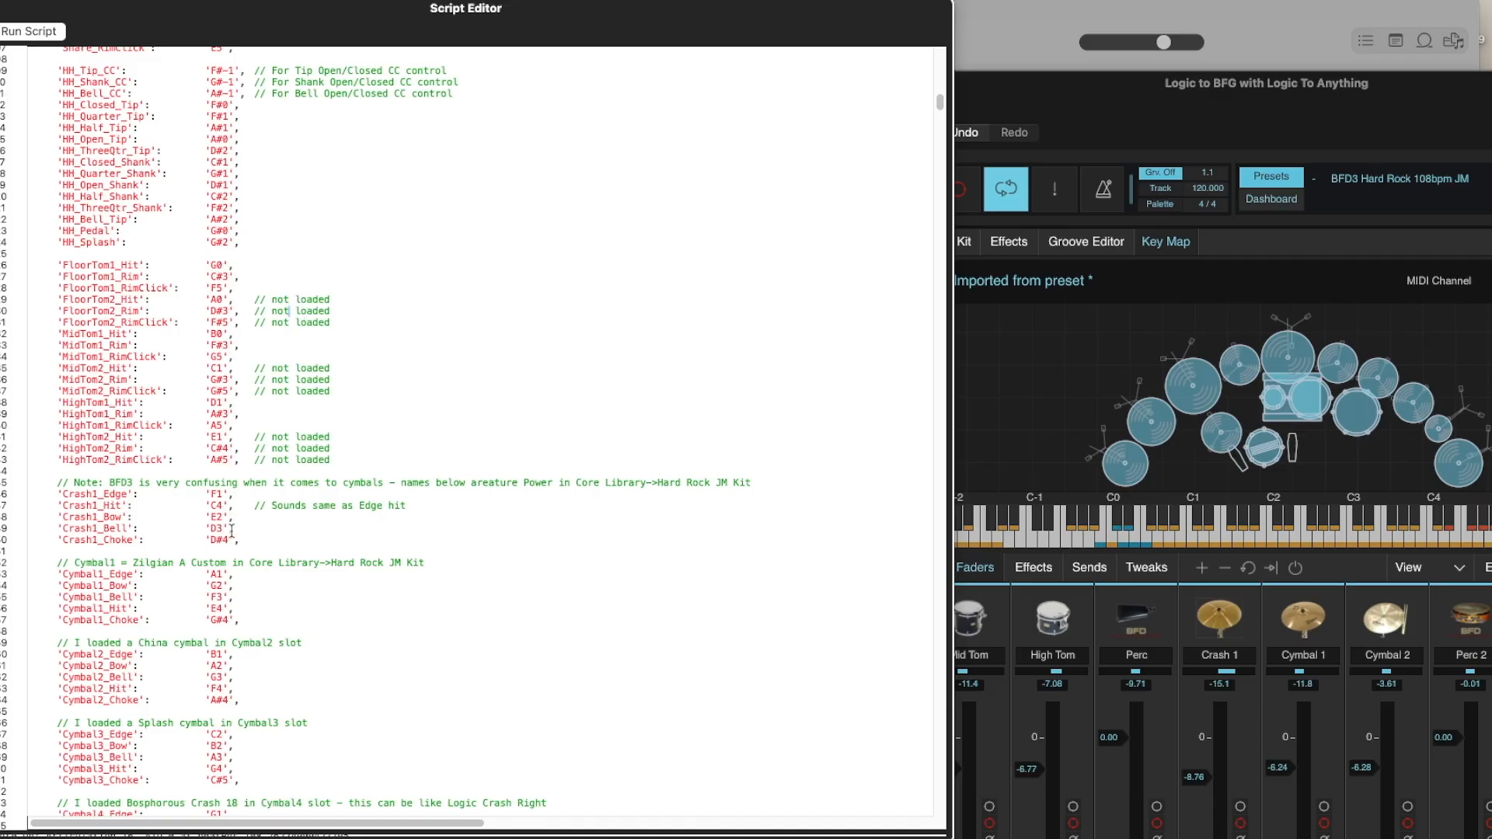
Review the crash, China, splash, ride and percussion entries in the target note list T.
{"action": "scroll", "coordinate": [232, 531], "scroll_direction": "down", "scroll_amount": 7}
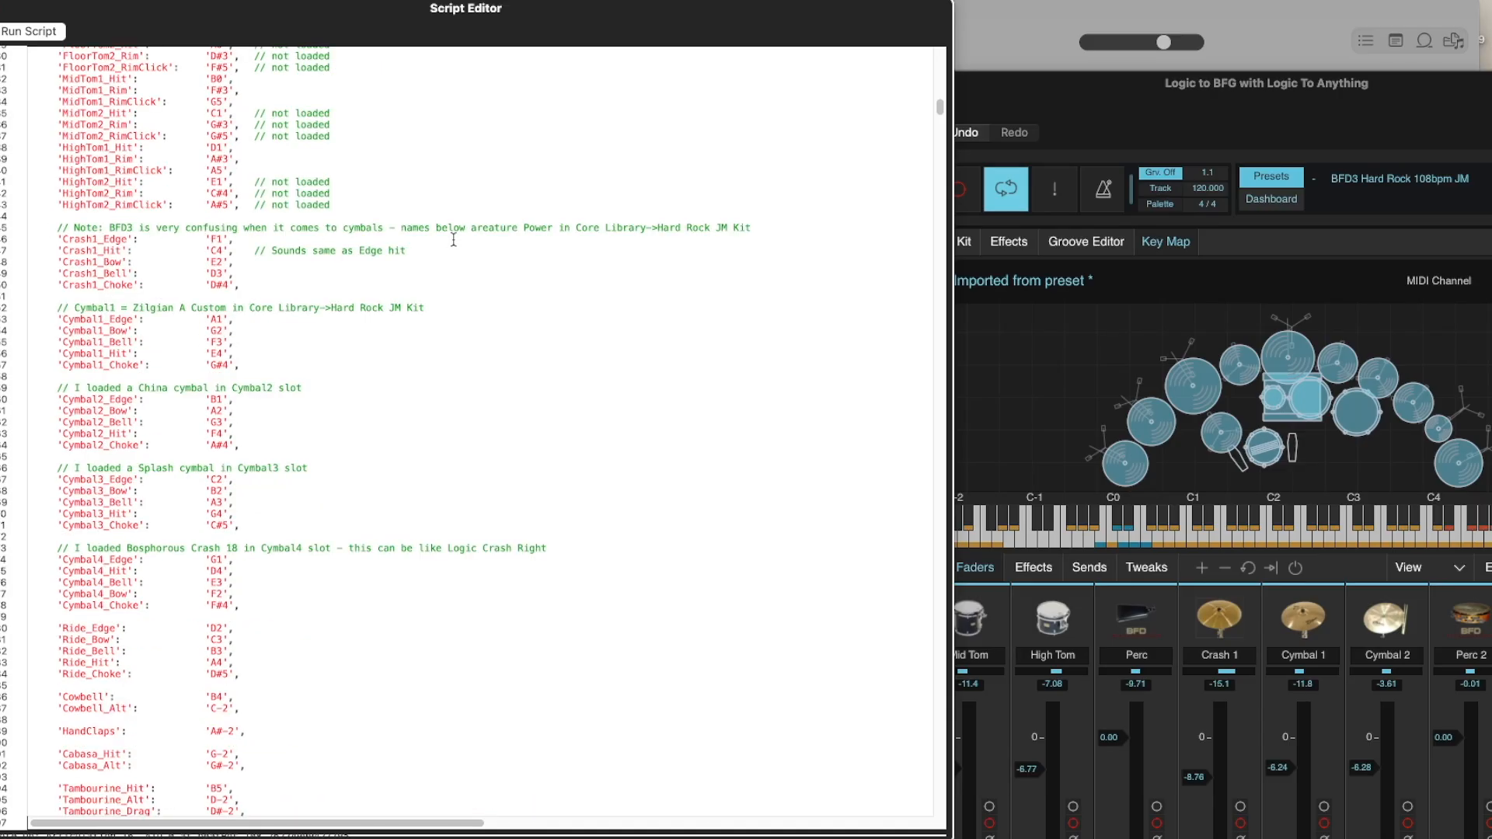
{"action": "left_click_drag", "start_coordinate": [52, 388], "coordinate": [254, 441]}
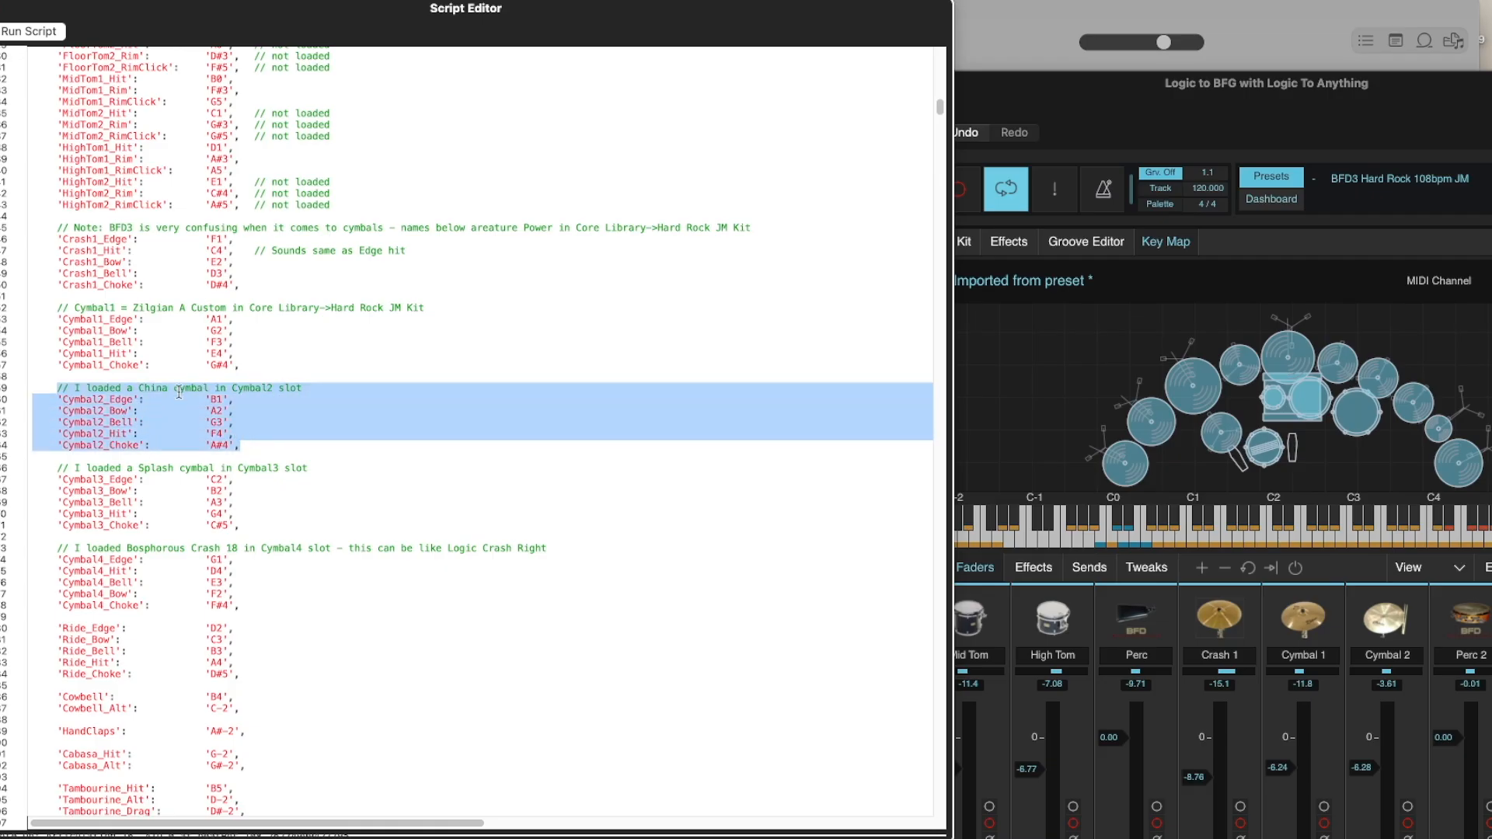
{"action": "left_click_drag", "start_coordinate": [53, 467], "coordinate": [266, 528]}
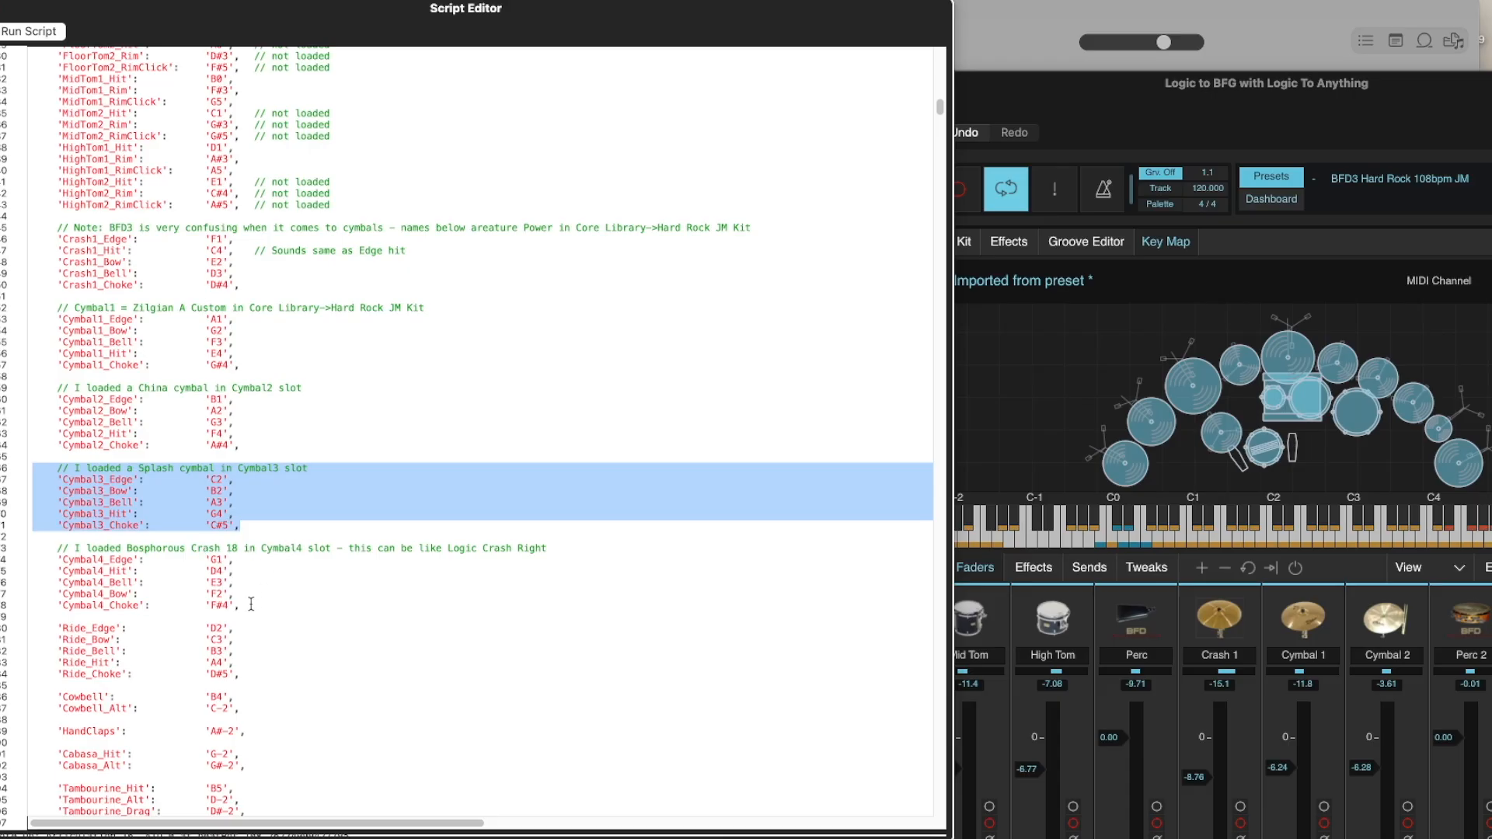
{"action": "left_click_drag", "start_coordinate": [57, 628], "coordinate": [132, 663]}
{"action": "scroll", "coordinate": [209, 663], "scroll_direction": "down", "scroll_amount": 5}
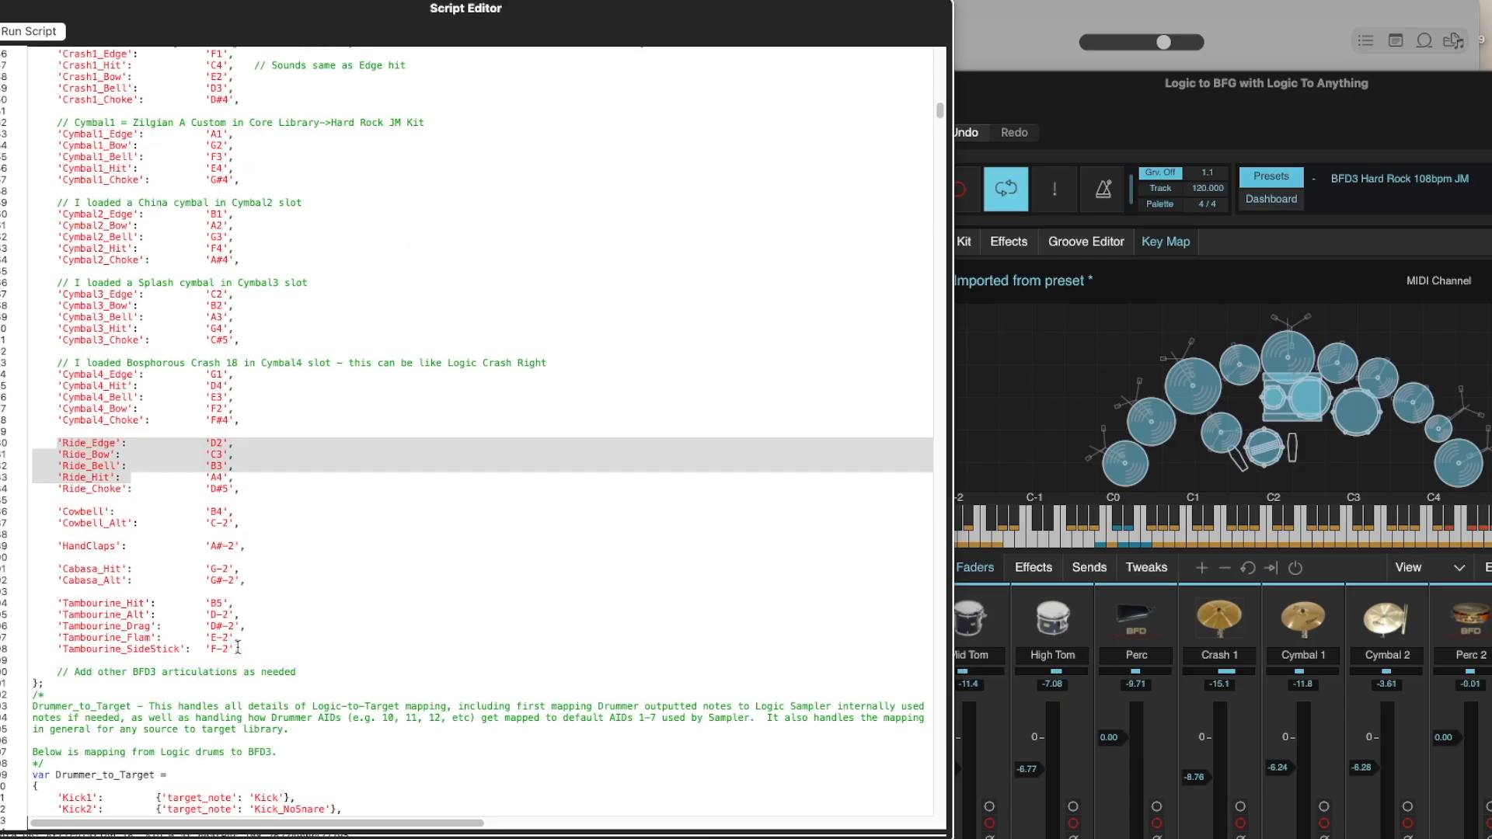
{"action": "left_click_drag", "start_coordinate": [242, 647], "coordinate": [24, 521]}
{"action": "left_click", "coordinate": [115, 638]}
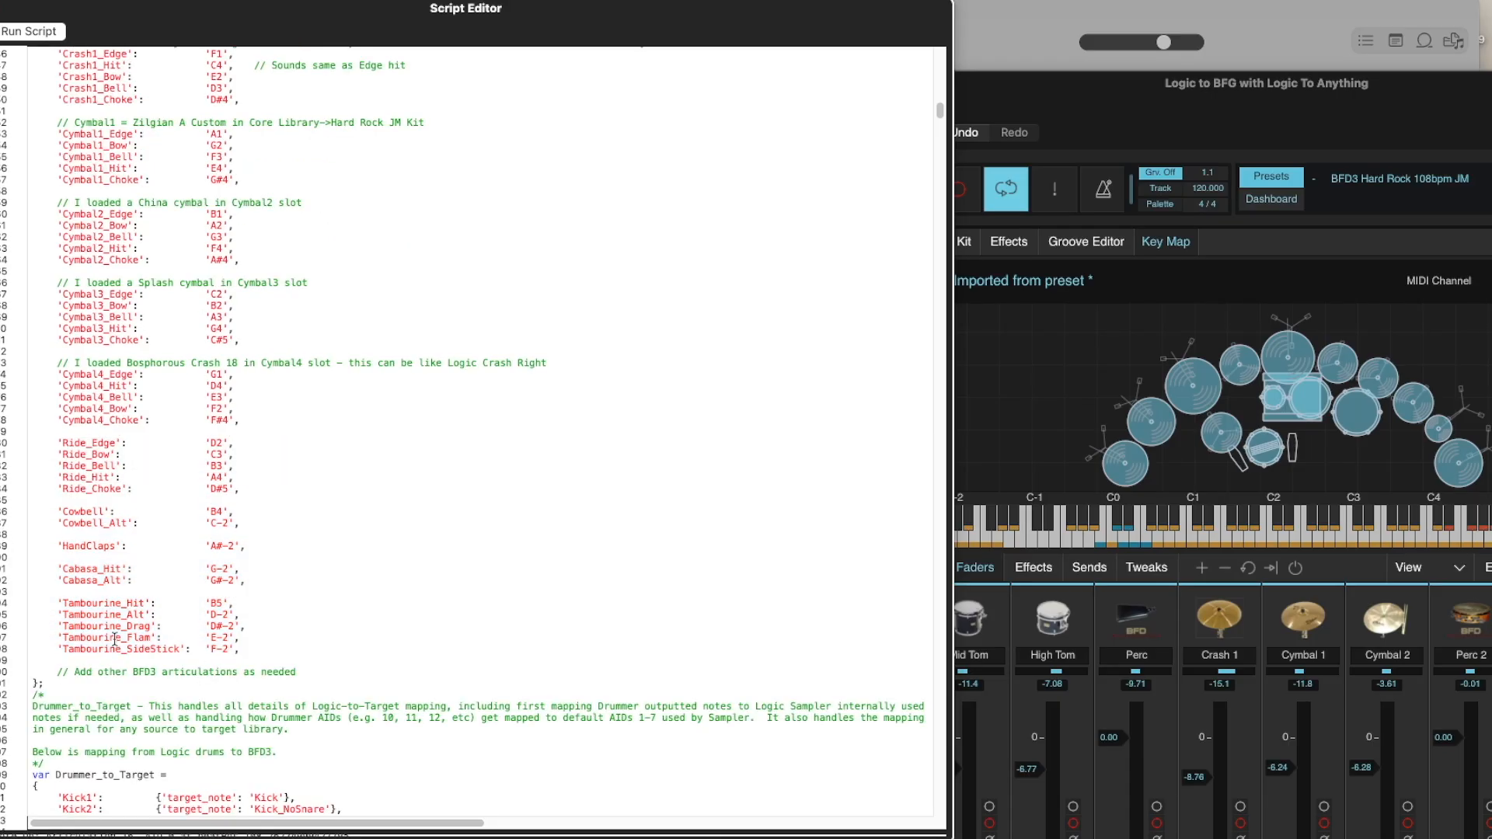
{"action": "scroll", "coordinate": [327, 451], "scroll_direction": "up", "scroll_amount": 20}
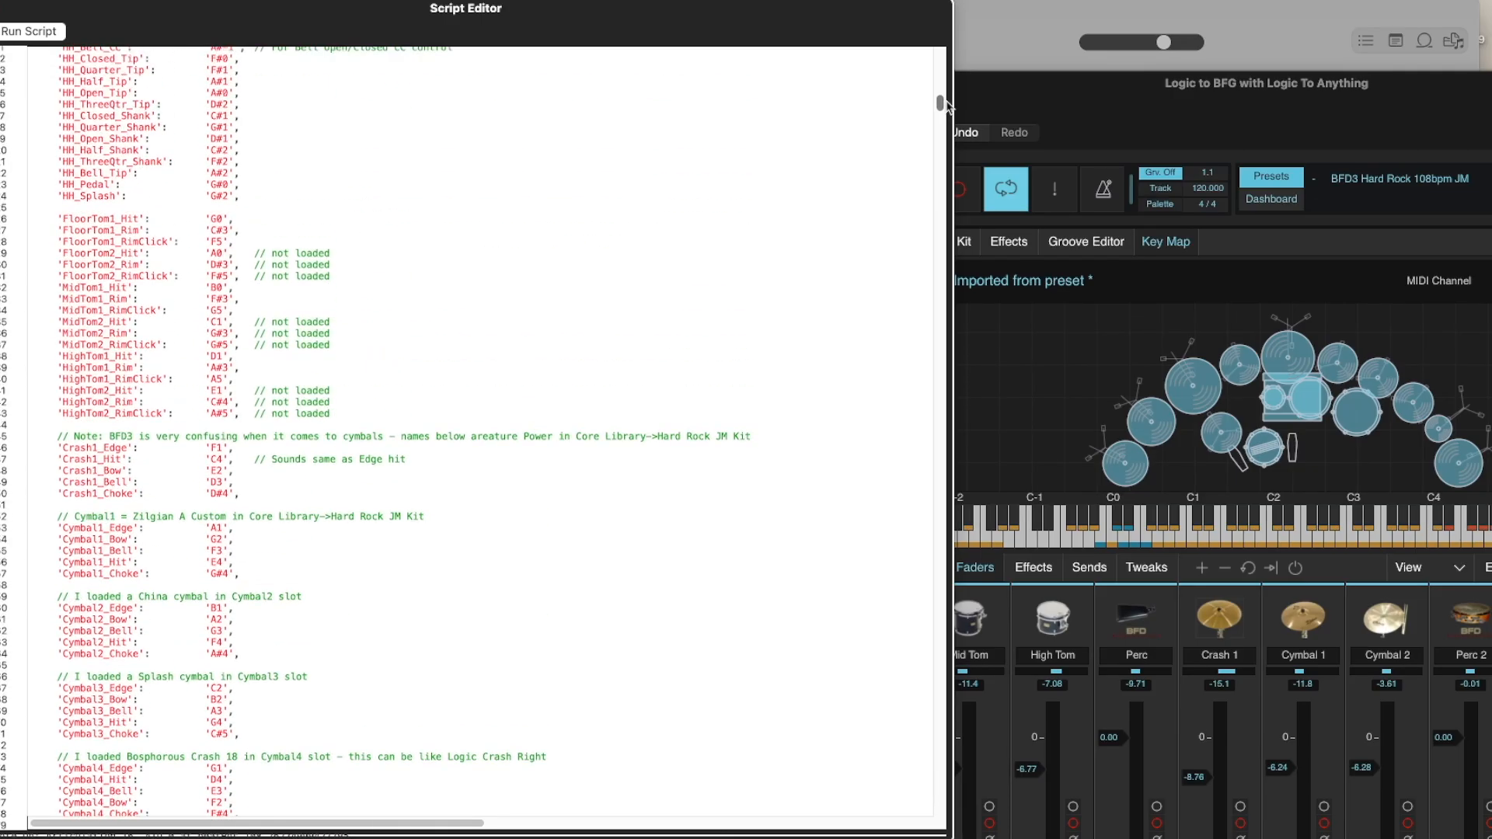
Locate the Drummer_to_Target variable and examine its Kick1, Kick2, Snare_Edge and Snare_Center mappings.
{"action": "mouse_move", "coordinate": [950, 92]}
{"action": "left_mouse_down"}
{"action": "mouse_move", "coordinate": [949, 75]}
{"action": "mouse_move", "coordinate": [939, 110]}
{"action": "left_mouse_up"}
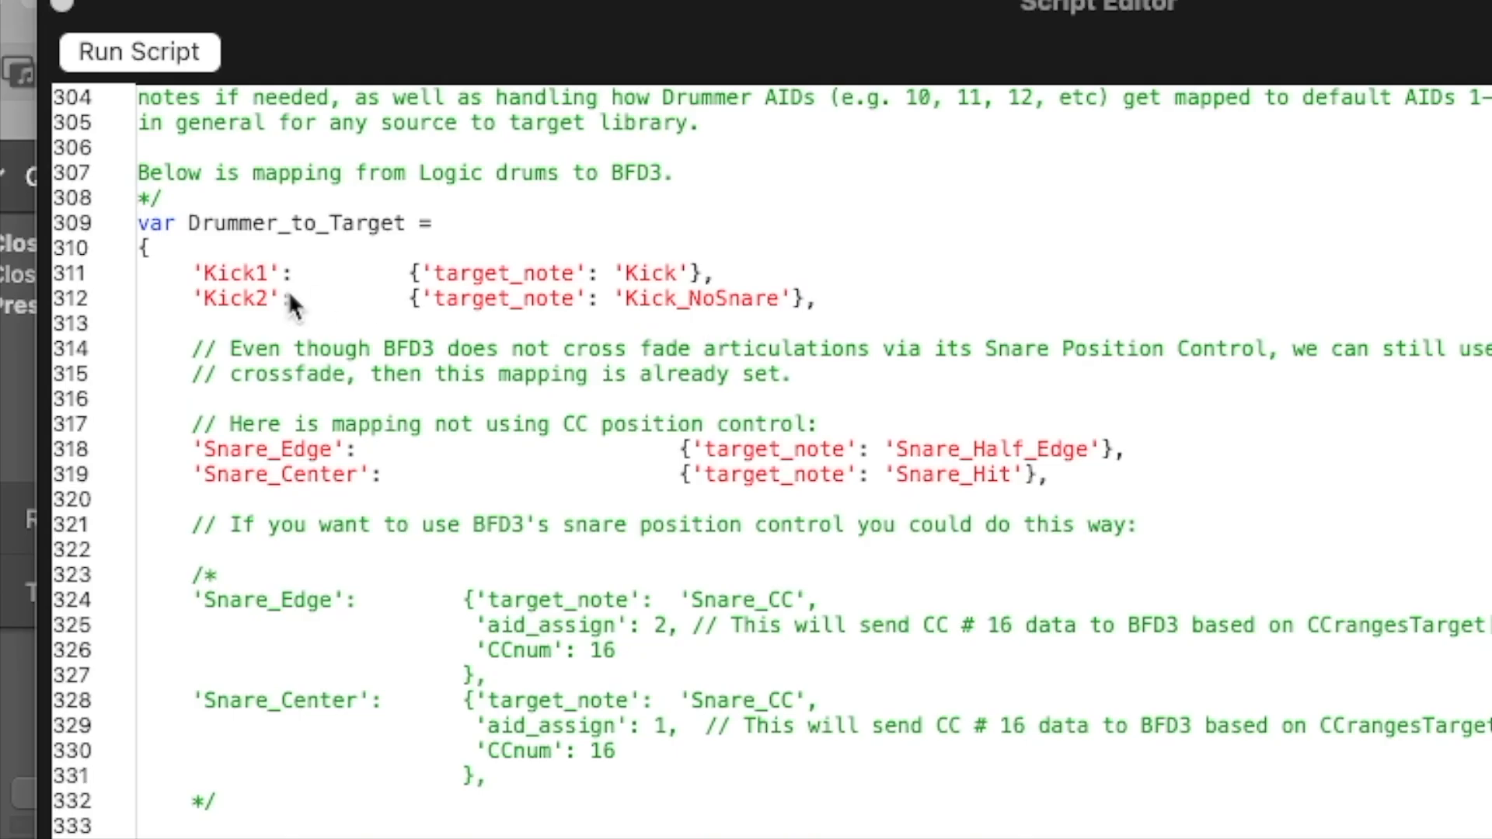
{"action": "left_click_drag", "start_coordinate": [817, 300], "coordinate": [137, 265]}
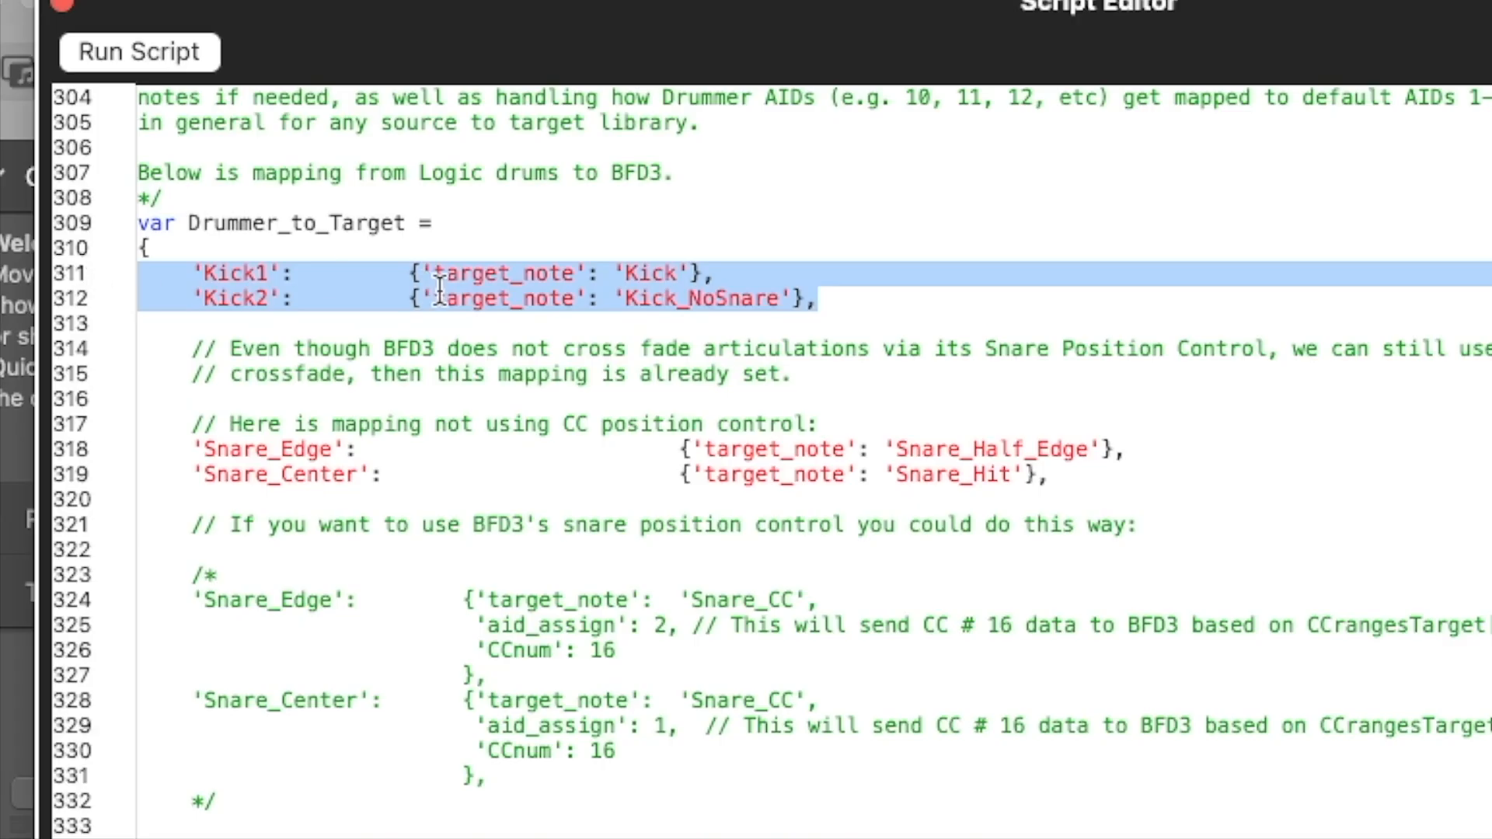
{"action": "left_click_drag", "start_coordinate": [192, 449], "coordinate": [1139, 444]}
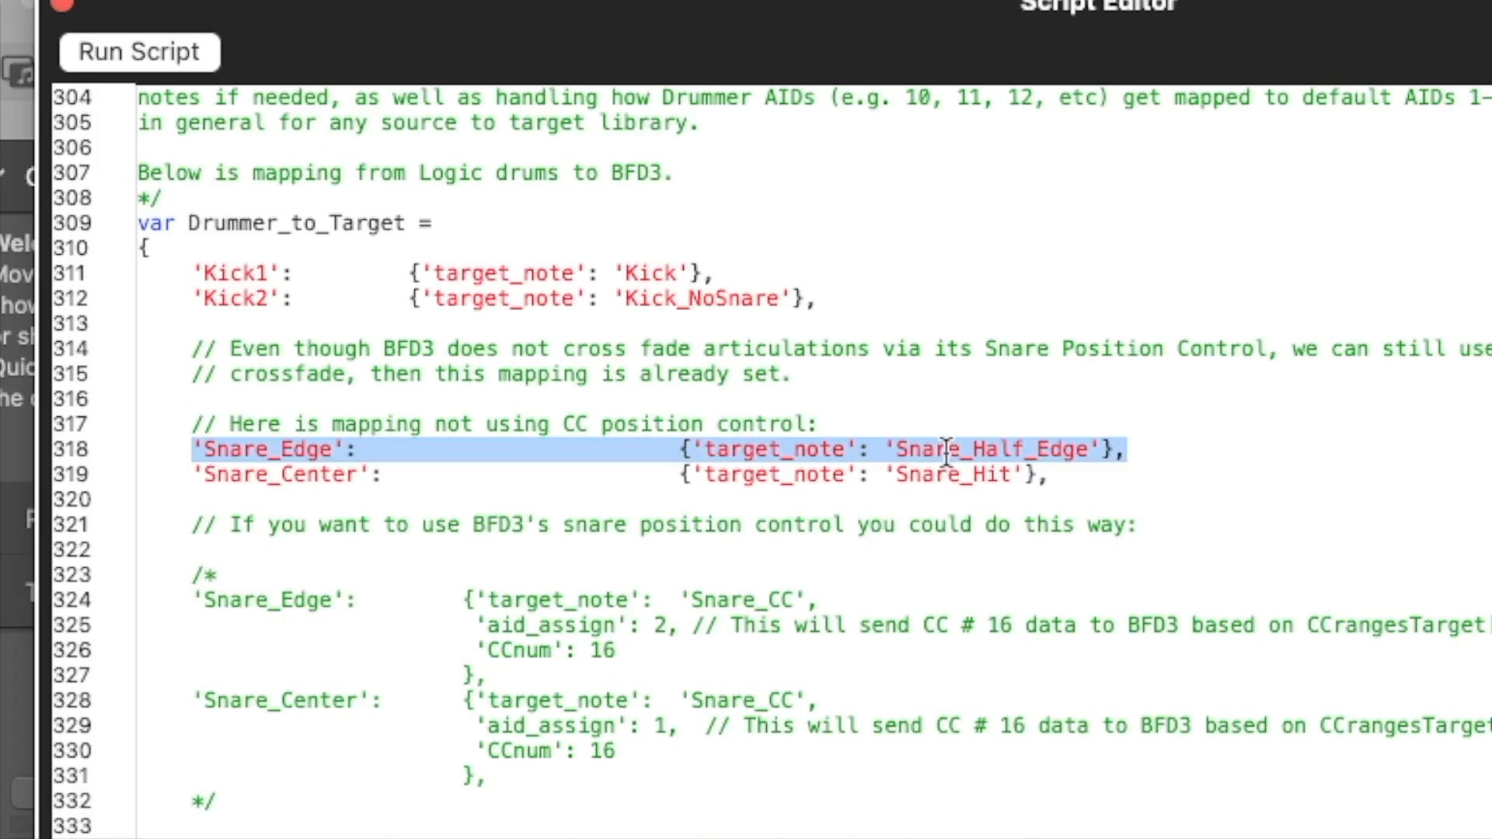
{"action": "left_click_drag", "start_coordinate": [229, 476], "coordinate": [310, 475]}
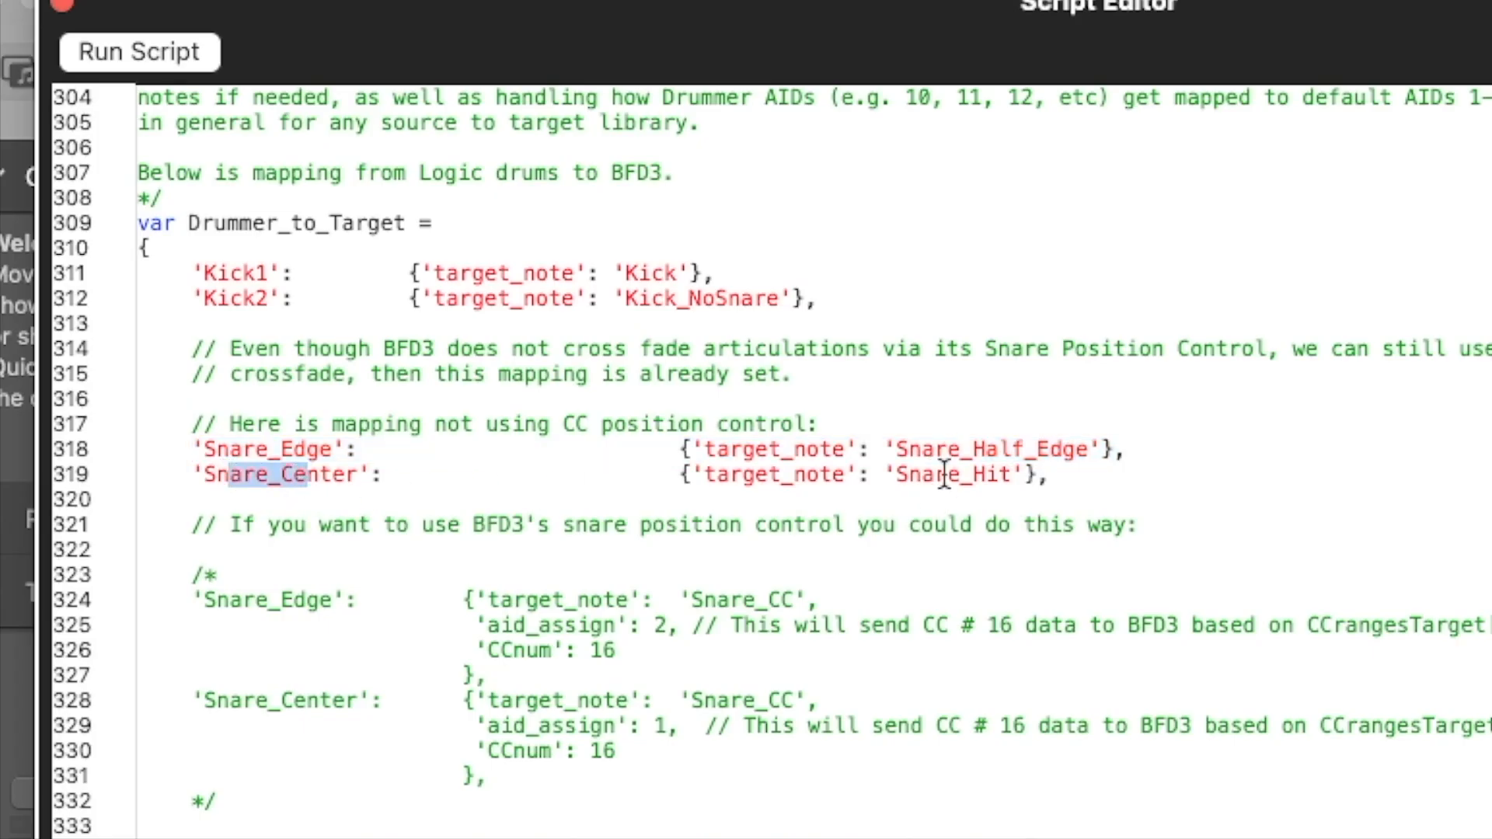
{"action": "left_click_drag", "start_coordinate": [894, 471], "coordinate": [1038, 474]}
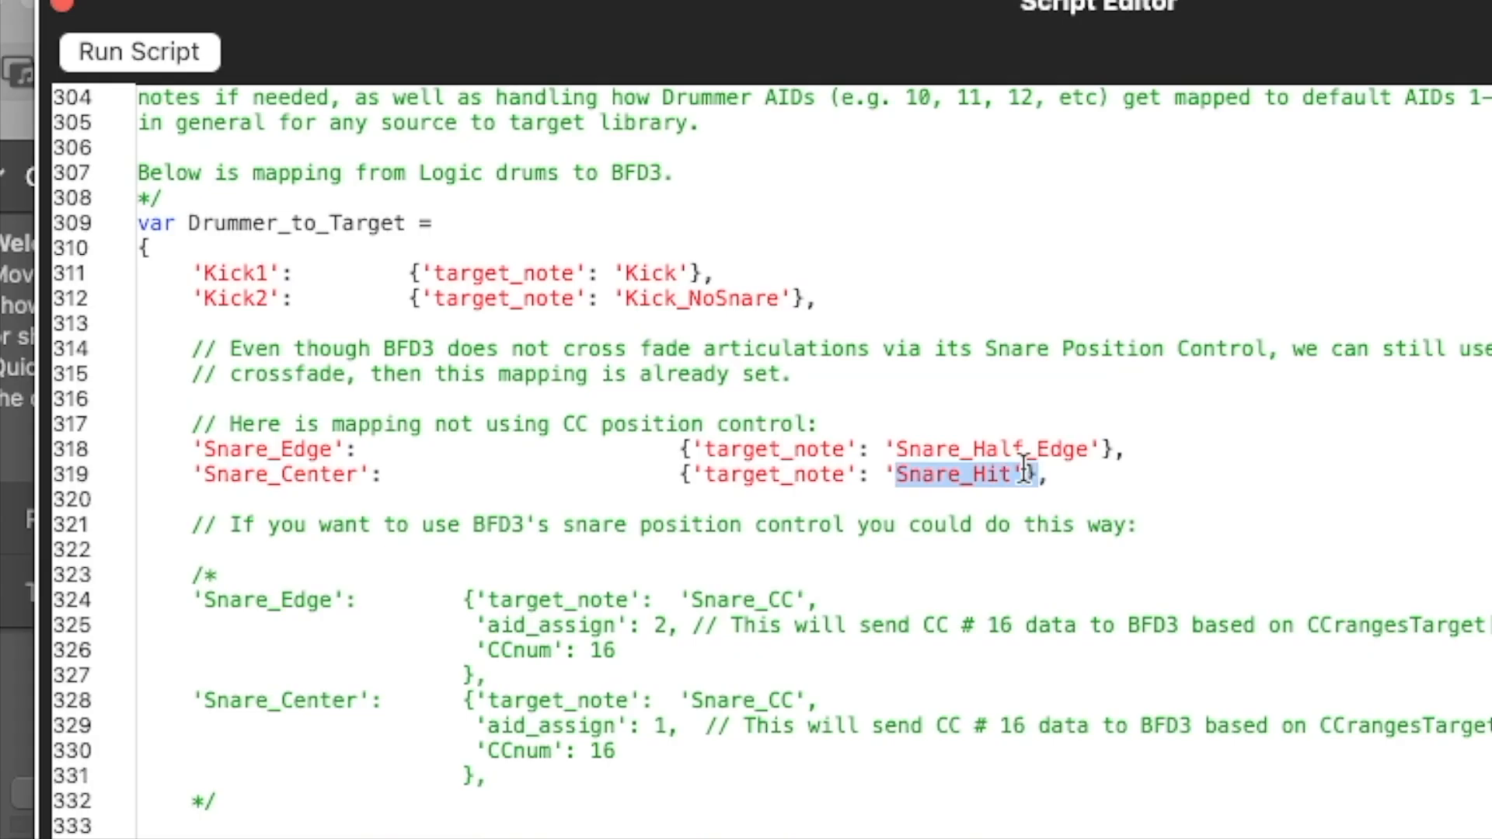
{"action": "left_click", "coordinate": [412, 526]}
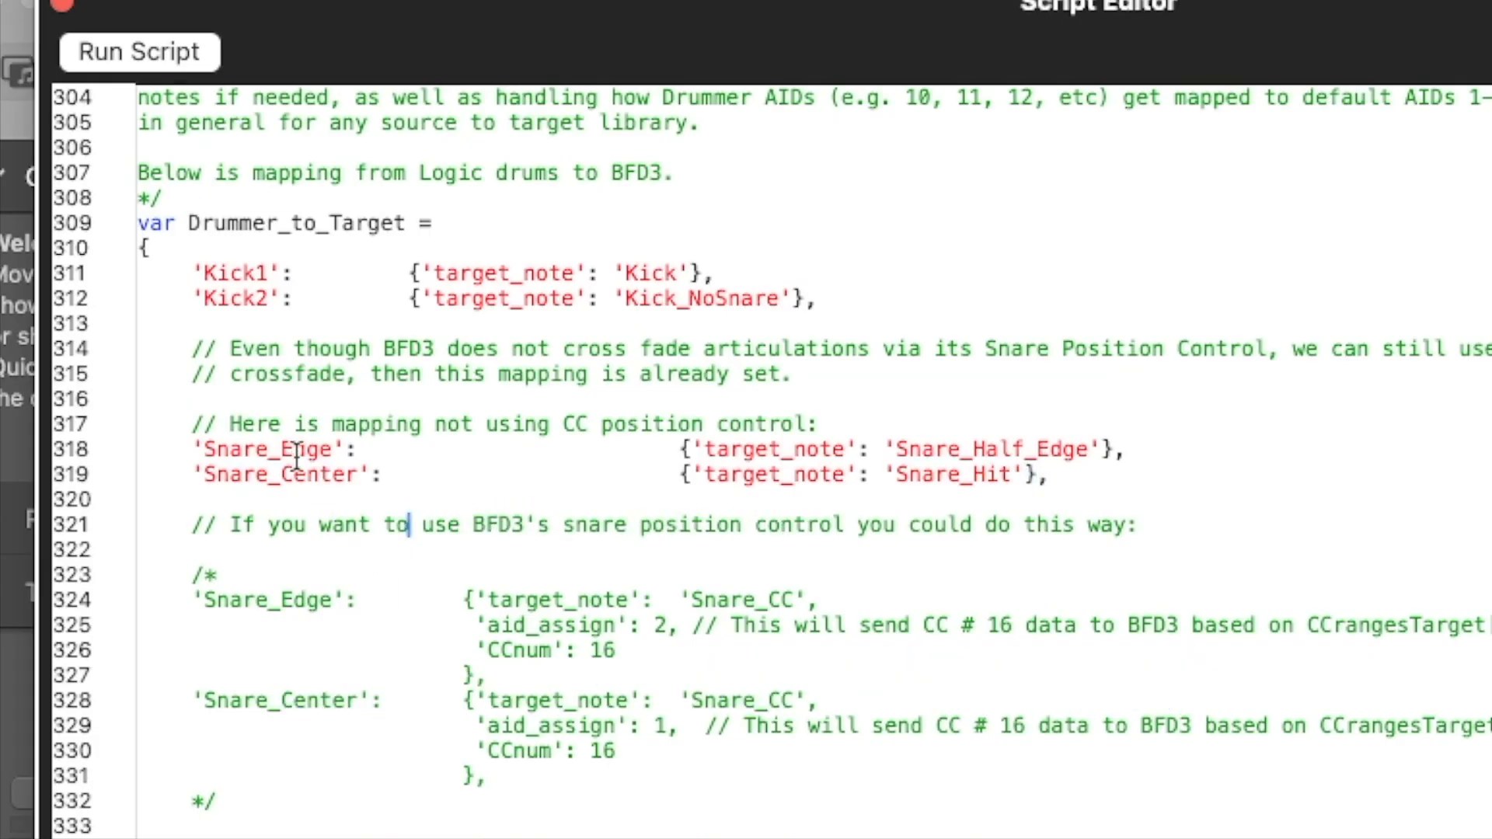
Try uncommenting the Snare_Edge and Snare_Center mappings that use Snare_CC position control in Drummer_to_Target.
{"action": "left_click", "coordinate": [221, 575]}
{"action": "key", "text": "BackSpace"}
{"action": "key", "text": "BackSpace"}
{"action": "left_click", "coordinate": [253, 802]}
{"action": "key", "text": "BackSpace"}
{"action": "key", "text": "BackSpace"}
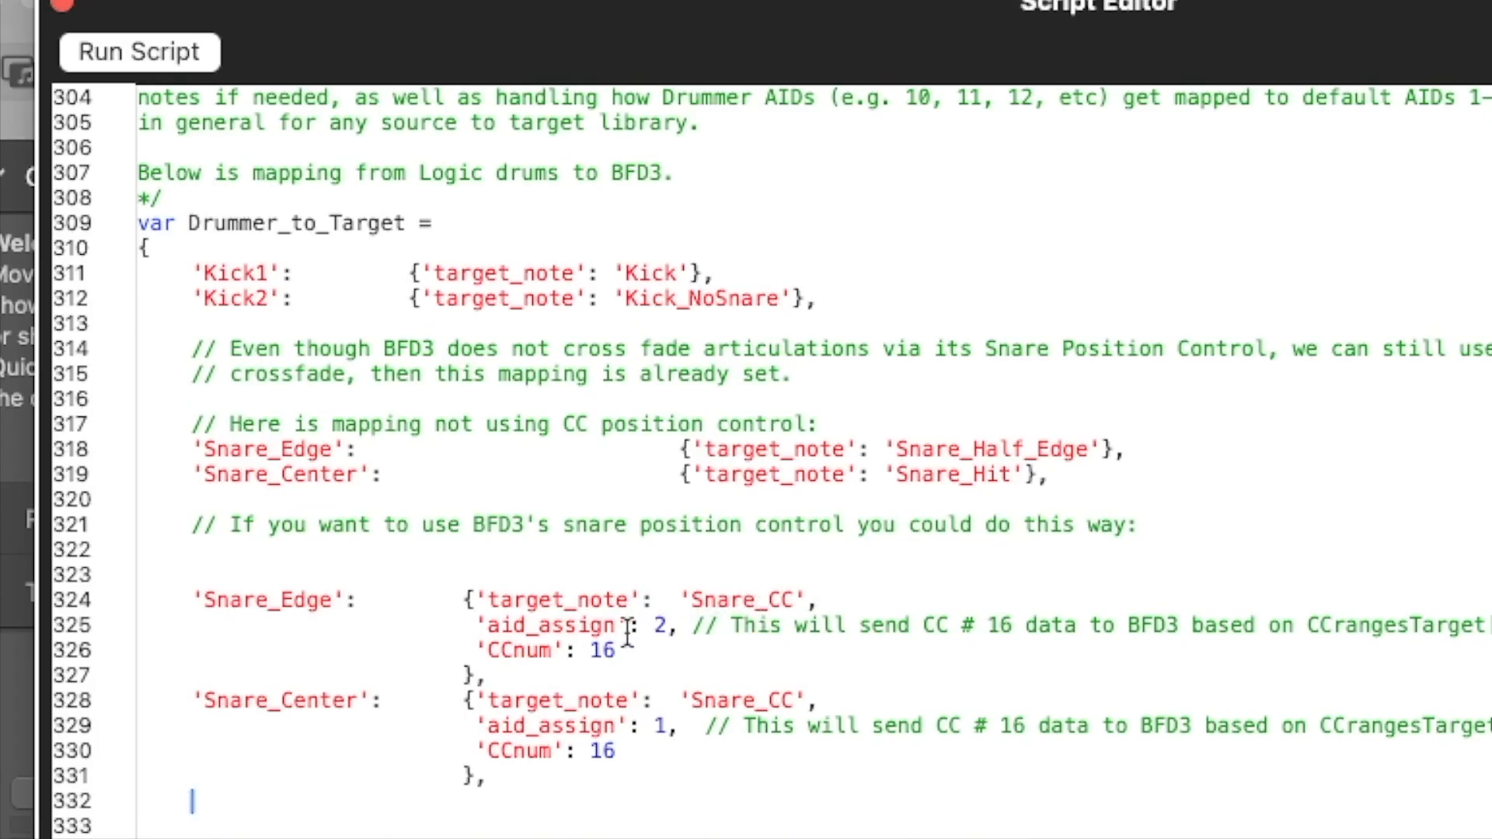
Check the Snare_Edge aid_assign value against the CC 16 level ranges for Center and Half Edge in CCrangesTarget.
{"action": "double_click", "coordinate": [658, 624]}
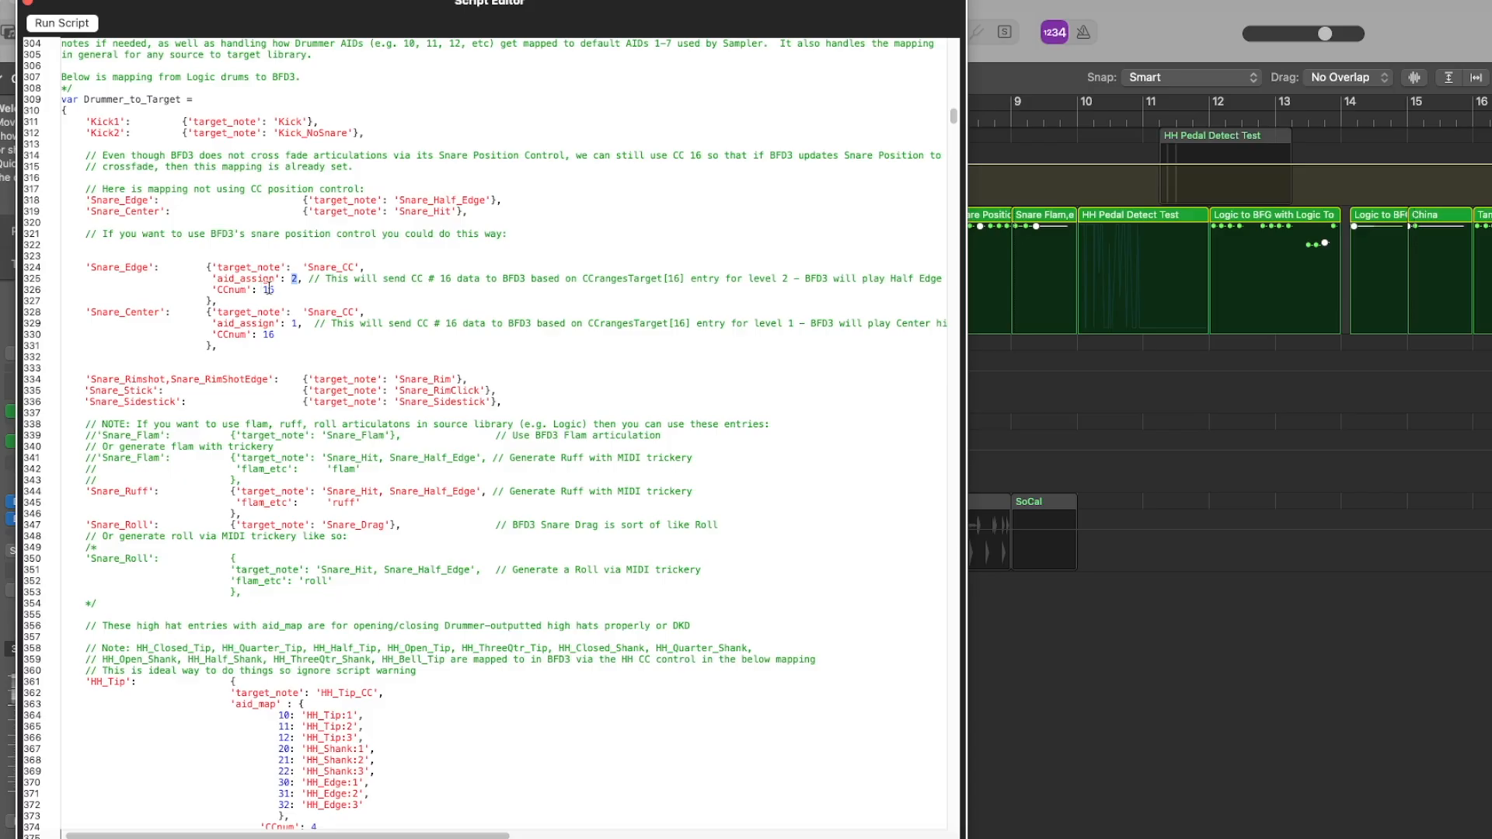
{"action": "left_click_drag", "start_coordinate": [954, 118], "coordinate": [965, 66]}
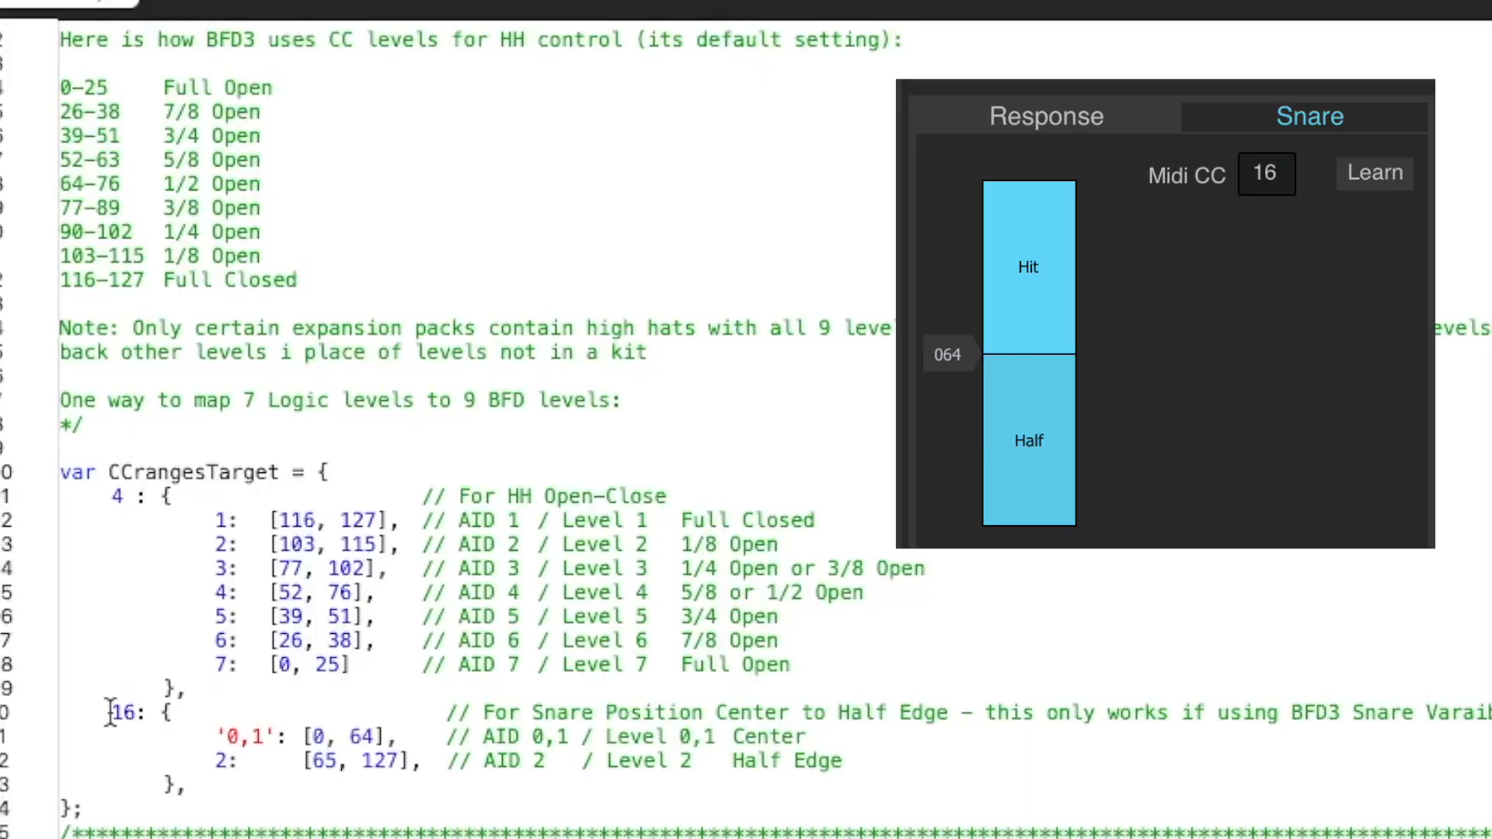
{"action": "double_click", "coordinate": [220, 760]}
{"action": "double_click", "coordinate": [318, 735]}
{"action": "left_click_drag", "start_coordinate": [321, 735], "coordinate": [379, 737]}
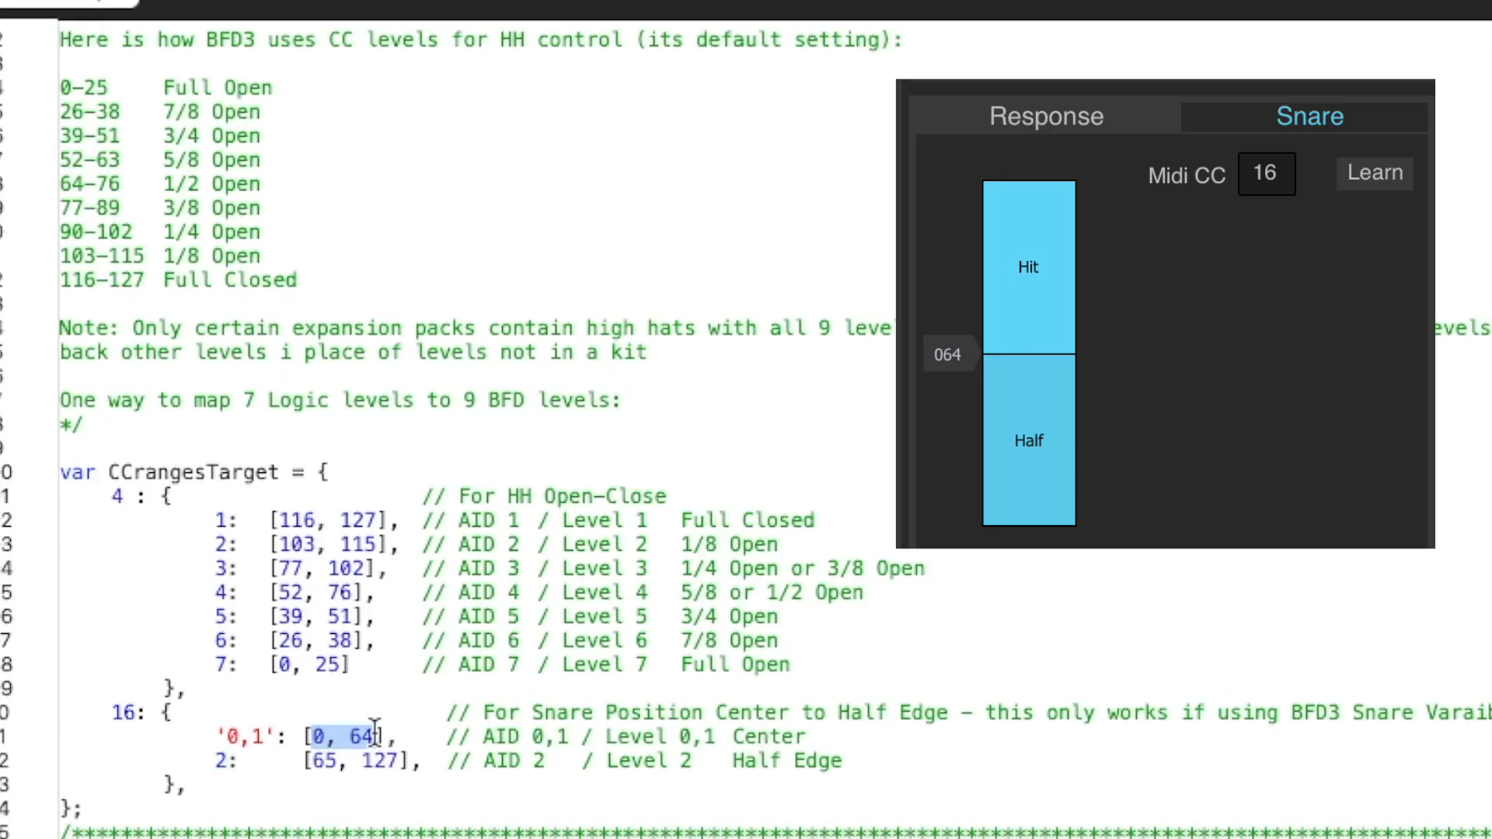
{"action": "double_click", "coordinate": [761, 736]}
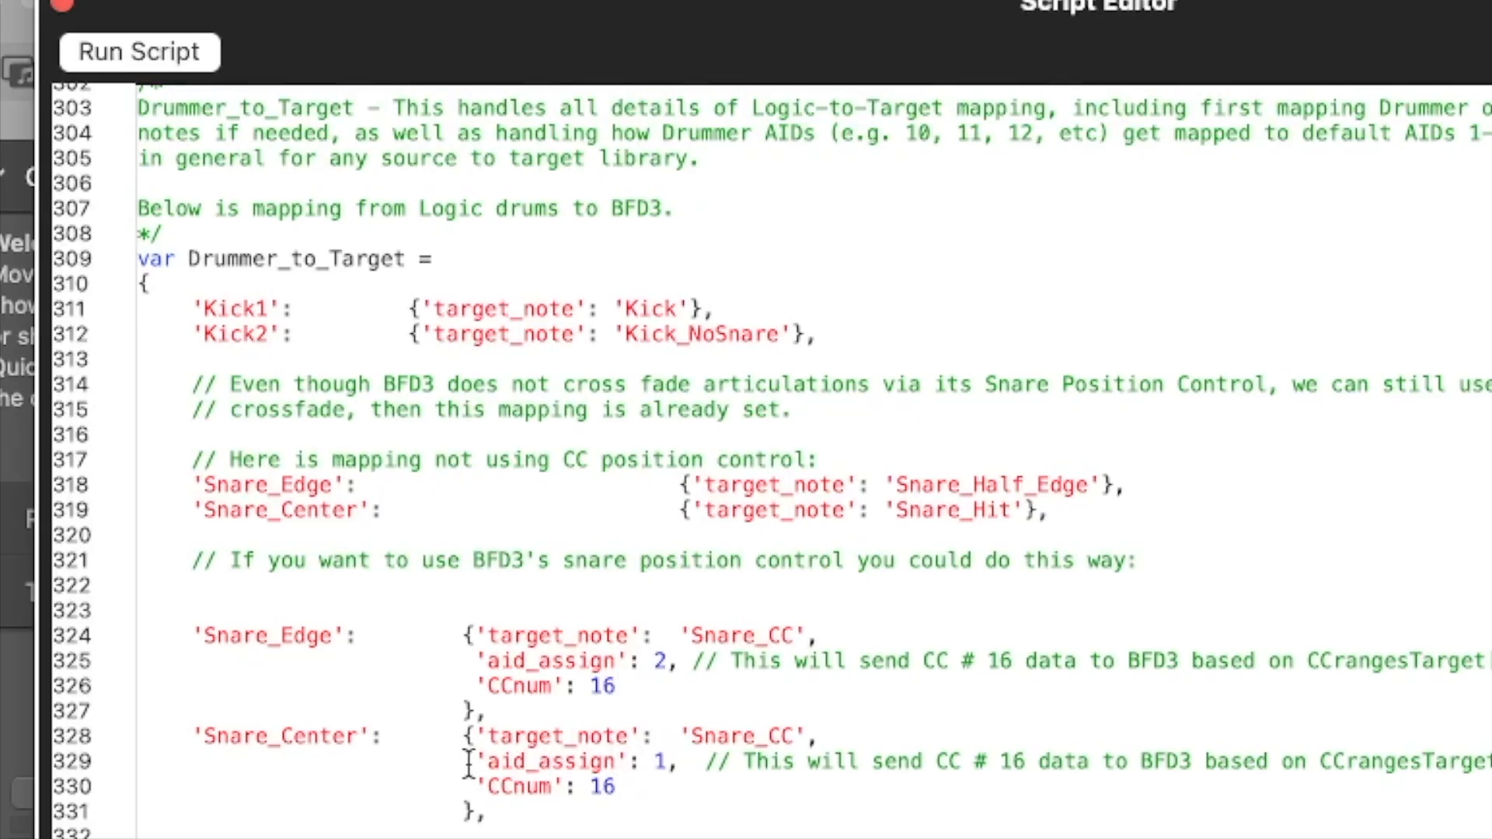
{"action": "left_click_drag", "start_coordinate": [472, 762], "coordinate": [676, 758]}
{"action": "left_click_drag", "start_coordinate": [474, 661], "coordinate": [674, 663]}
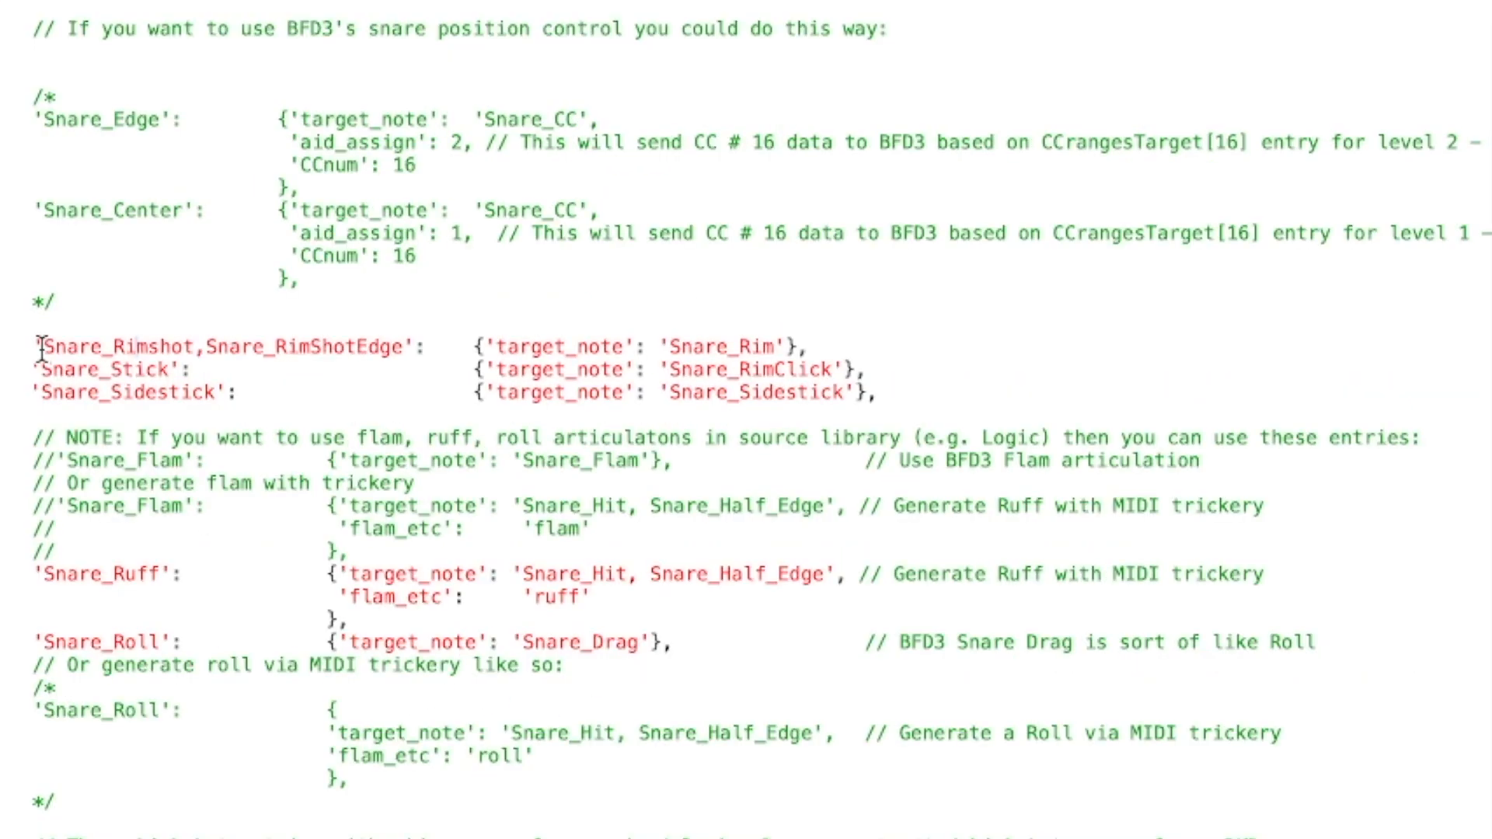
Examine the target notes mapped to Snare_Rimshot, Snare_RimShotEdge, Snare_Stick and Snare_Sidestick in Drummer_to_Target.
{"action": "left_click_drag", "start_coordinate": [42, 347], "coordinate": [388, 345]}
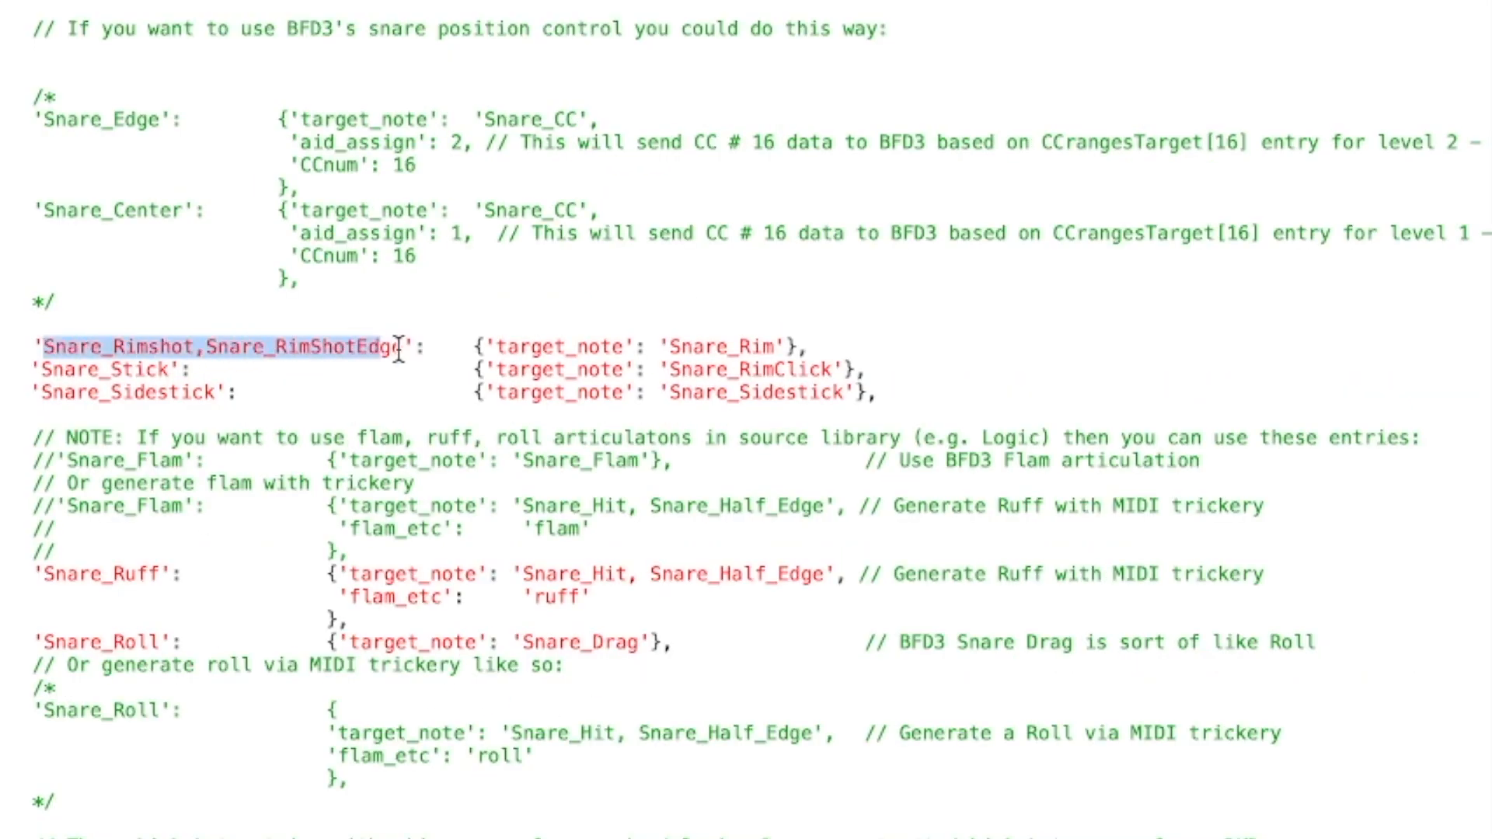
{"action": "left_click_drag", "start_coordinate": [704, 335], "coordinate": [784, 346]}
{"action": "double_click", "coordinate": [797, 370]}
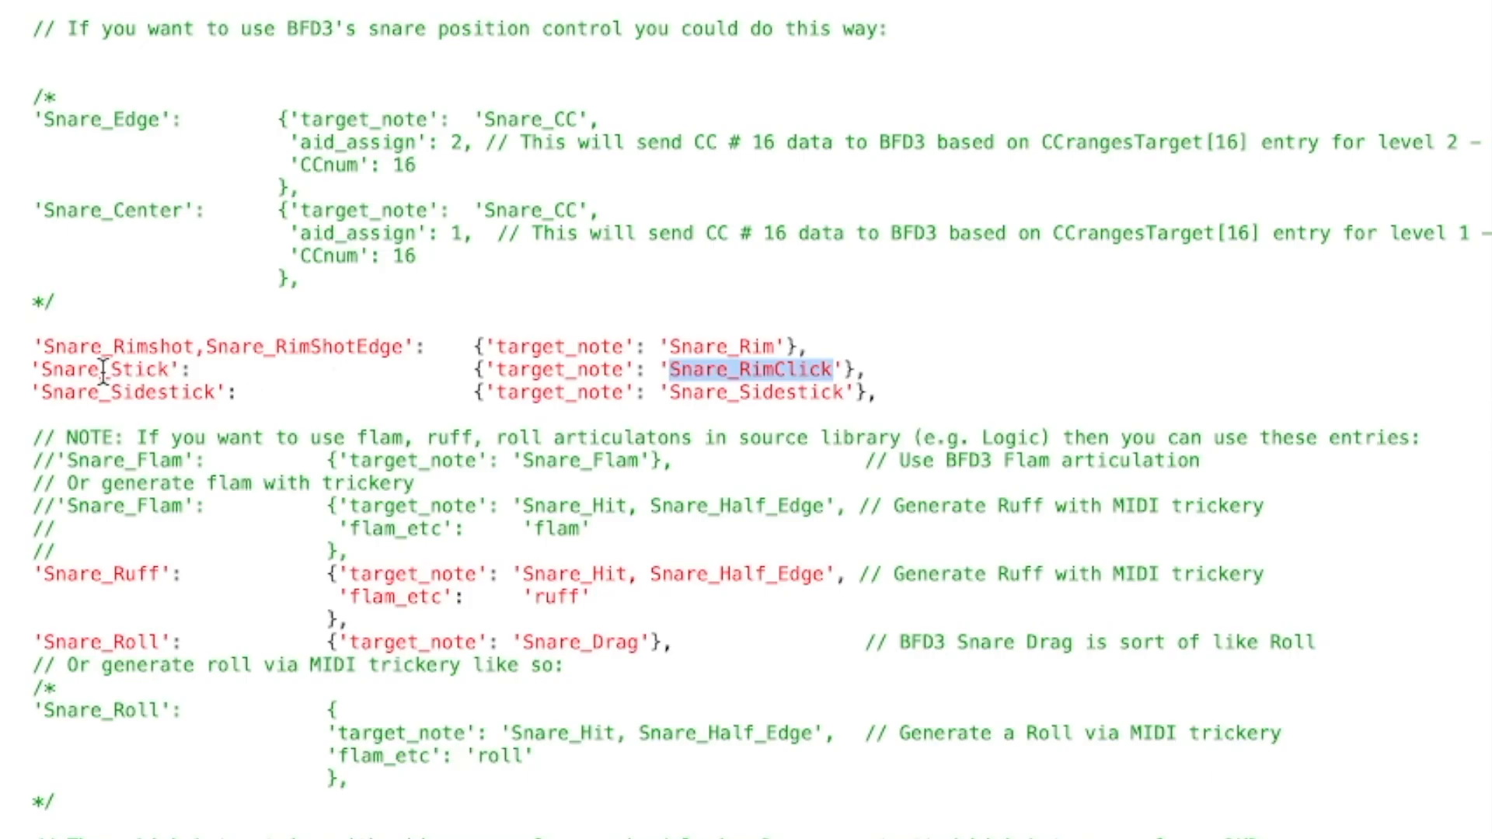
{"action": "double_click", "coordinate": [44, 390]}
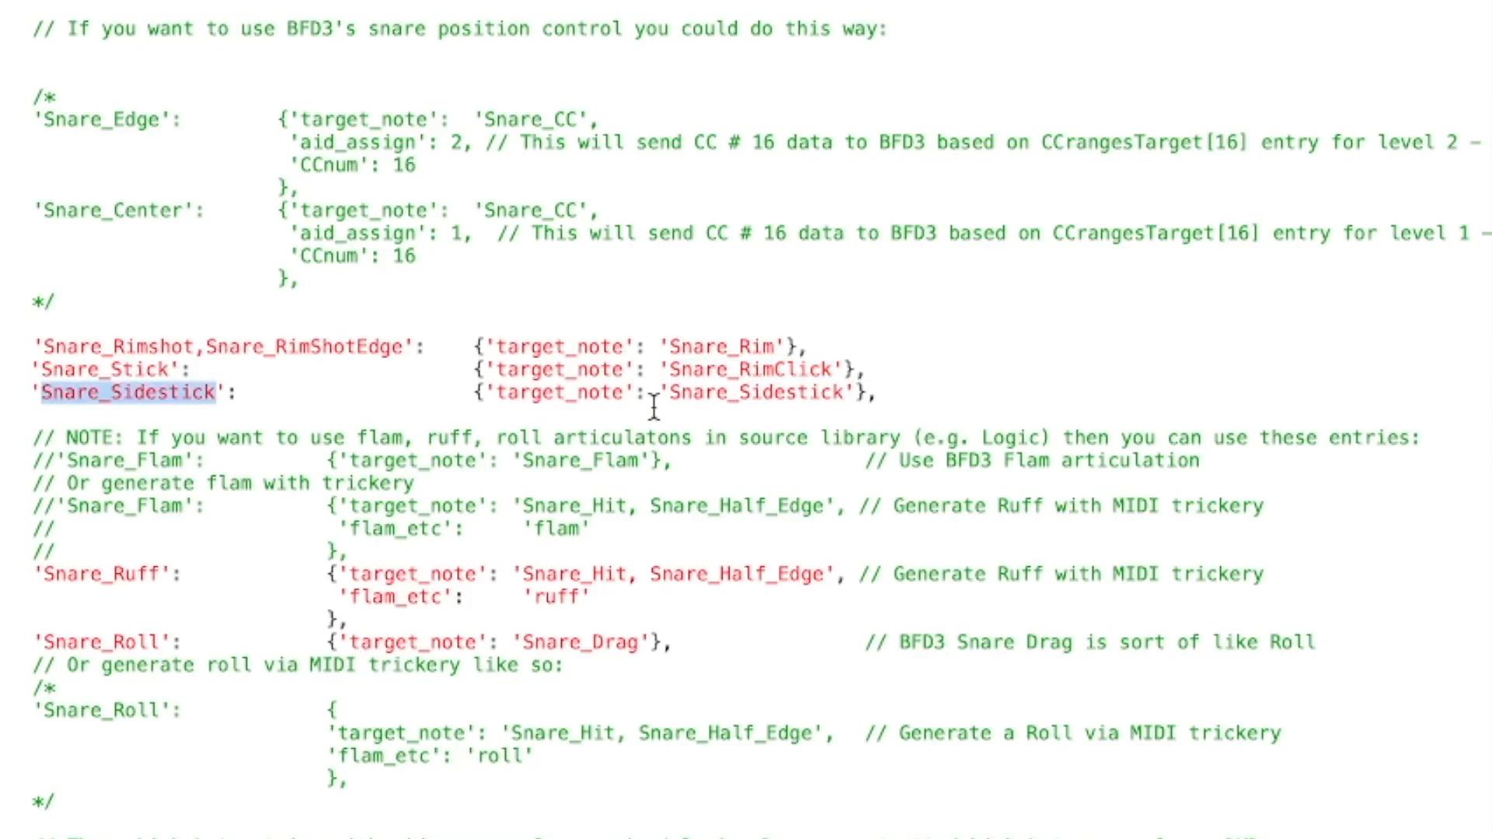